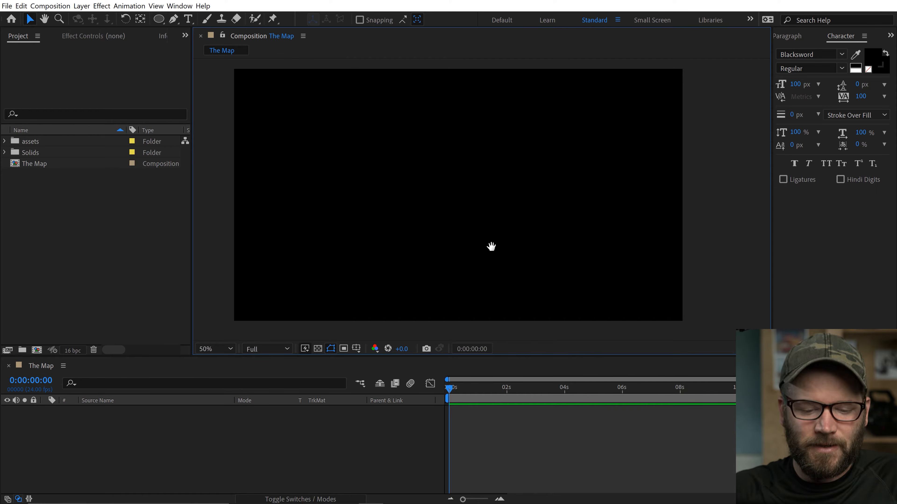
# Switch to the browser and search the Envato Elements graphics category for old paper
pyautogui.hotkey('alt', 'Tab')
pyautogui.scroll(3, 886, 114)
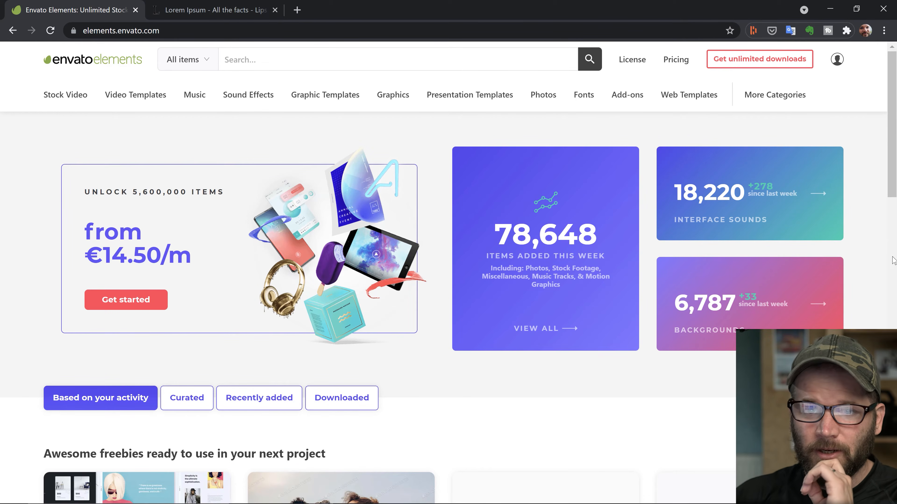
pyautogui.click(398, 99)
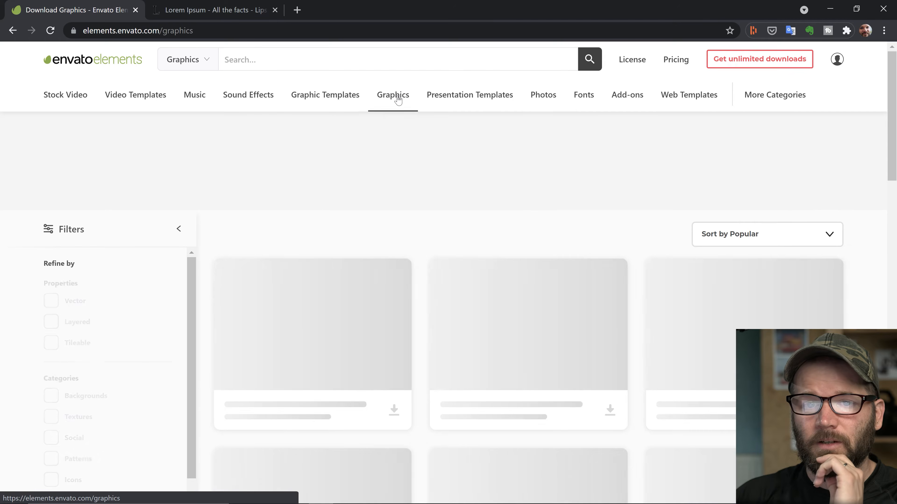
pyautogui.click(280, 57)
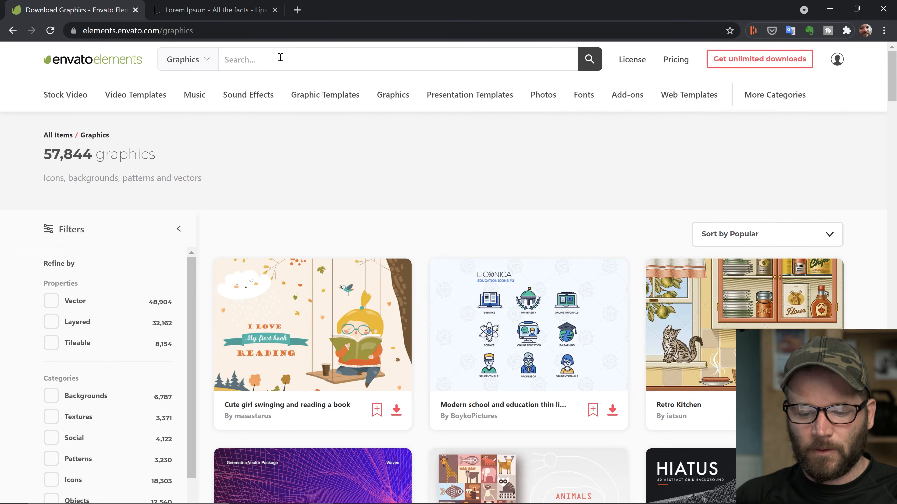
pyautogui.write('old paper')
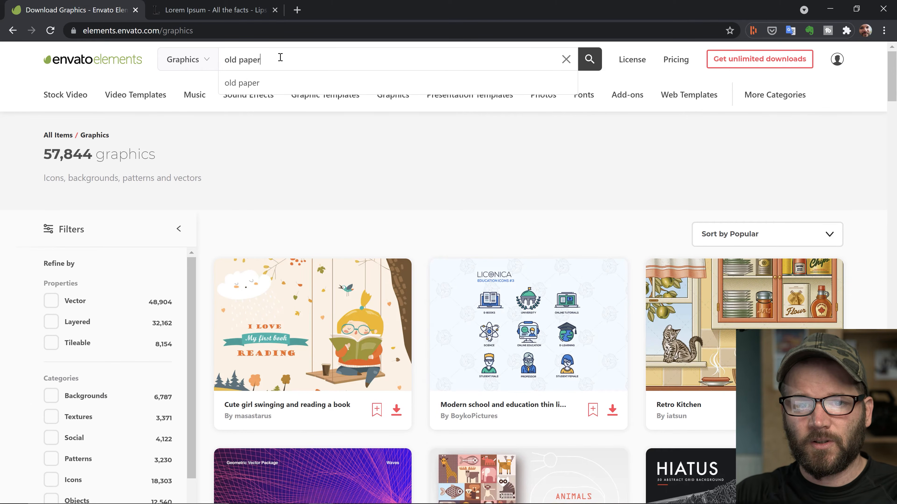
pyautogui.press('Return')
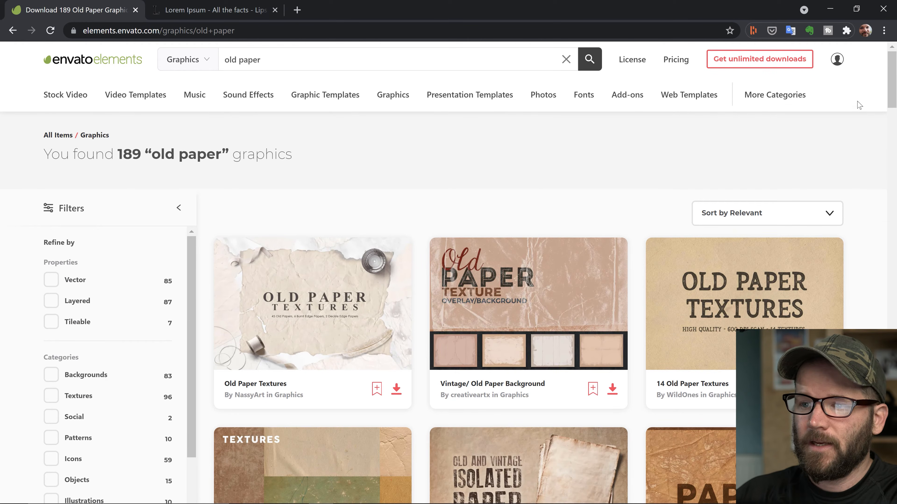
# Open the Old Isolated Papers and Textures item from the results and examine its preview images
pyautogui.moveTo(893, 72); pyautogui.dragTo(895, 101)
pyautogui.click(574, 321)
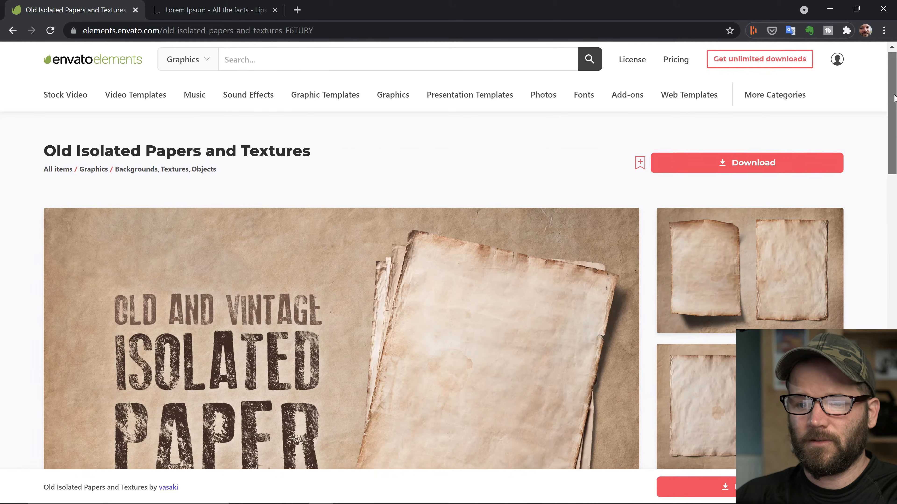
pyautogui.moveTo(893, 113); pyautogui.dragTo(895, 128)
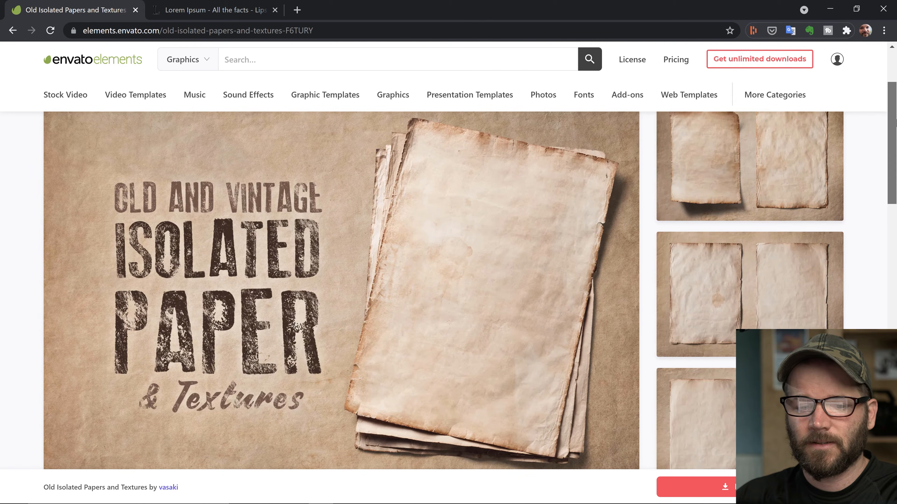
# Search the graphics for banners and narrow the search to old banners
pyautogui.click(233, 61)
pyautogui.write('banners')
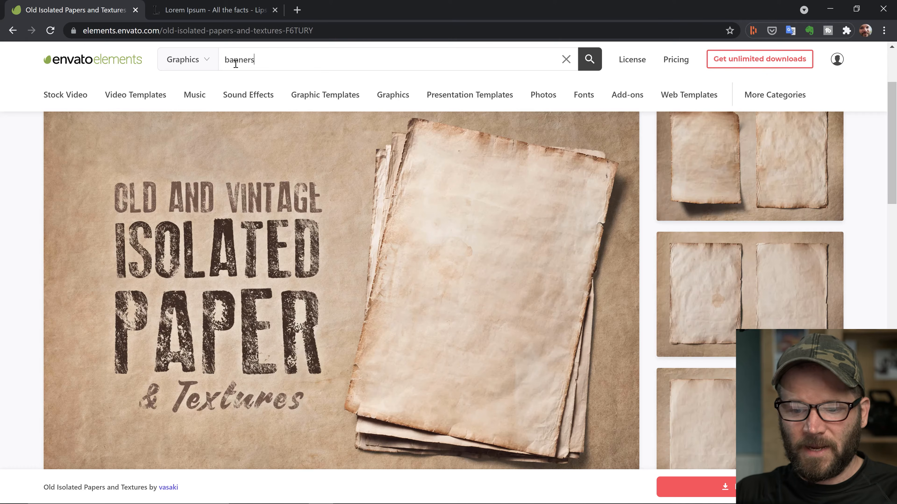
pyautogui.press('Return')
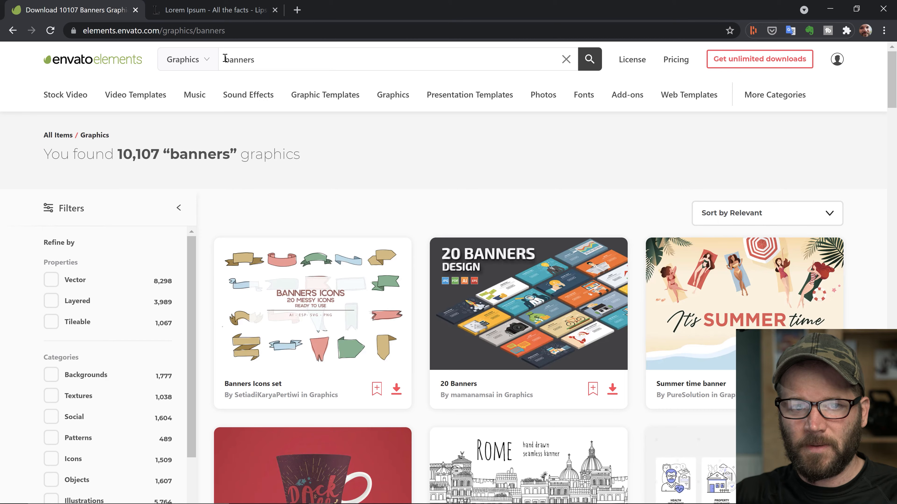
pyautogui.write('old')
pyautogui.press('Return')
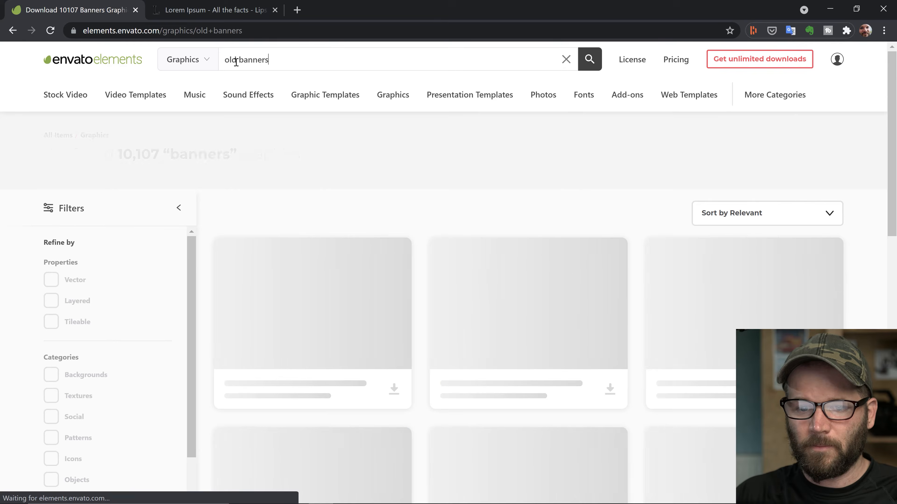
# Open the Hand Drawn Banners & Ribbons item from the results and examine its previews
pyautogui.moveTo(892, 104); pyautogui.dragTo(893, 158)
pyautogui.scroll(-5, 452, 182)
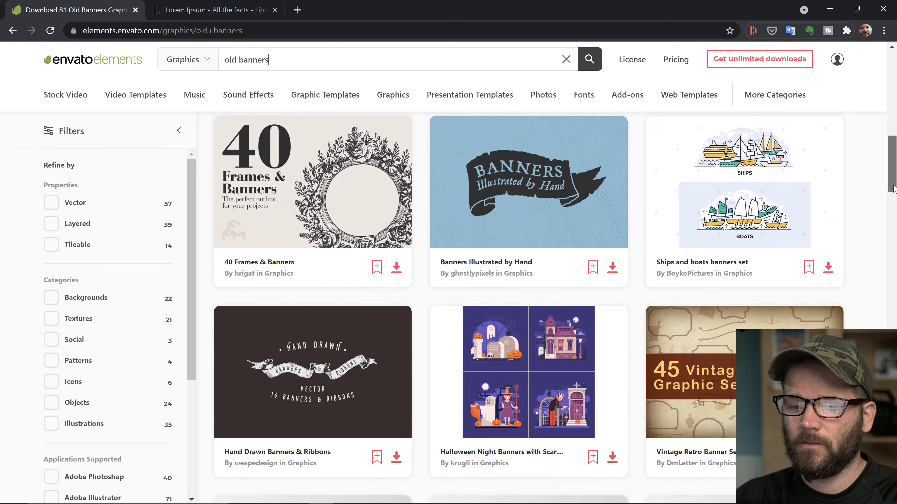
pyautogui.click(310, 386)
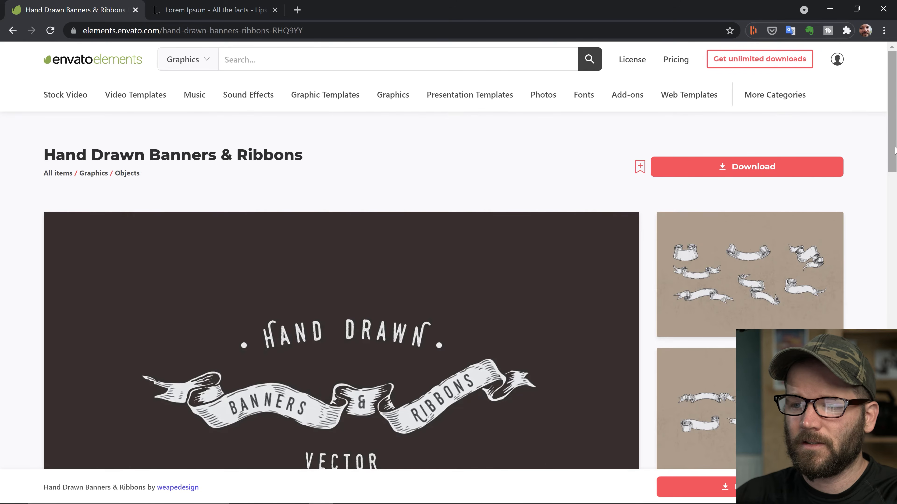
pyautogui.moveTo(894, 151); pyautogui.dragTo(894, 177)
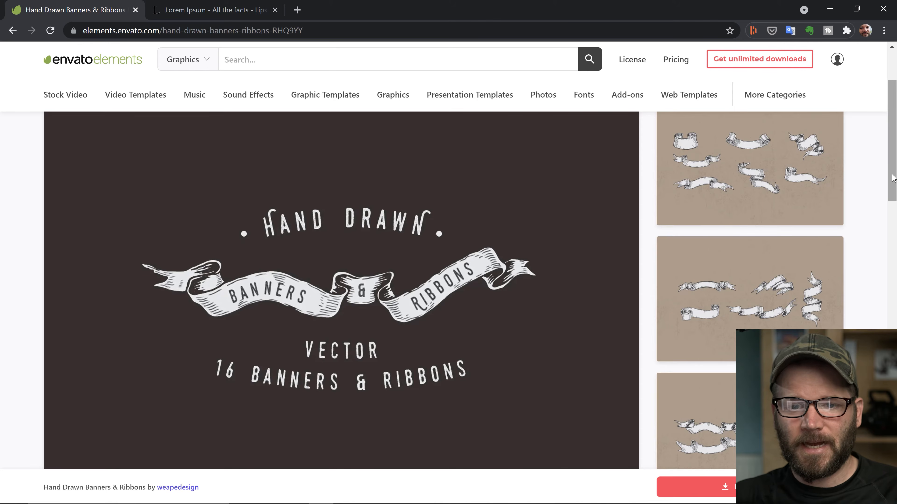
# Switch to After Effects and add 1/Old Isolated Papers and Textures.psd from the assets folder to The Map composition
pyautogui.hotkey('alt', 'Tab')
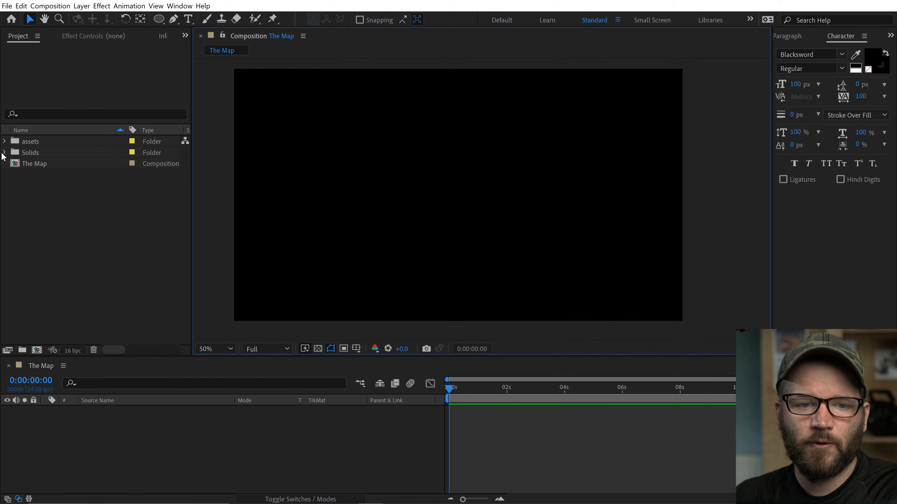
pyautogui.click(5, 141)
pyautogui.click(14, 152)
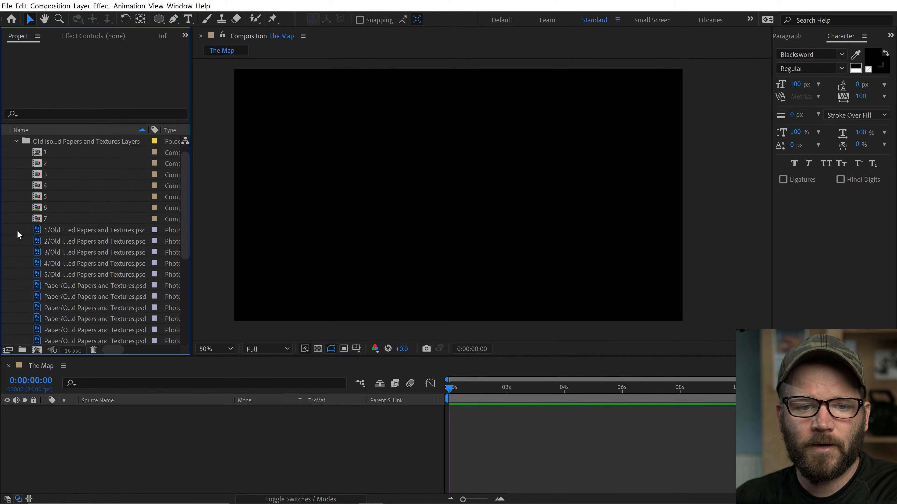
pyautogui.moveTo(54, 231); pyautogui.dragTo(116, 456)
pyautogui.press(',')
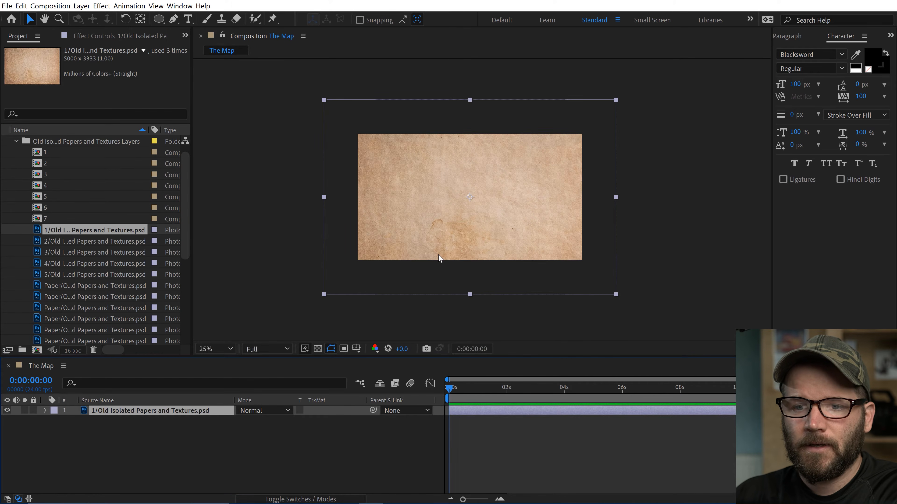
# Fit the paper texture layer to the composition's size and lock the layer
pyautogui.rightClick(116, 412)
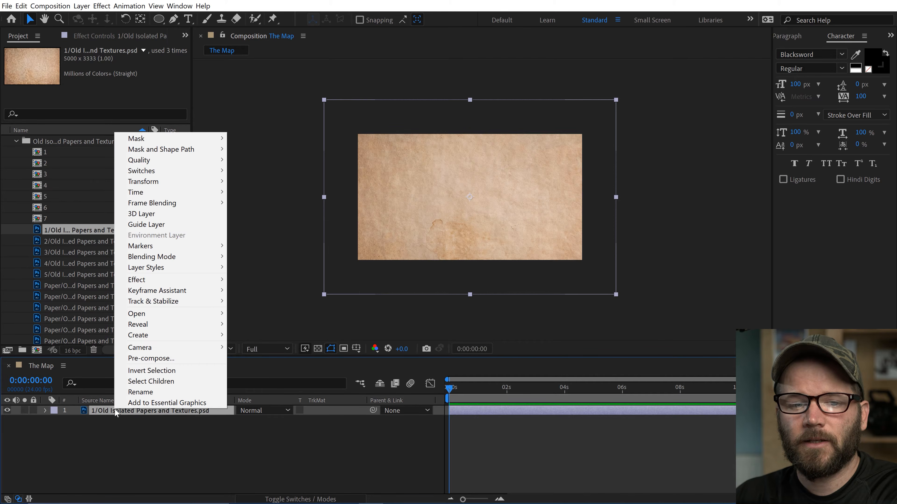
pyautogui.moveTo(130, 183)
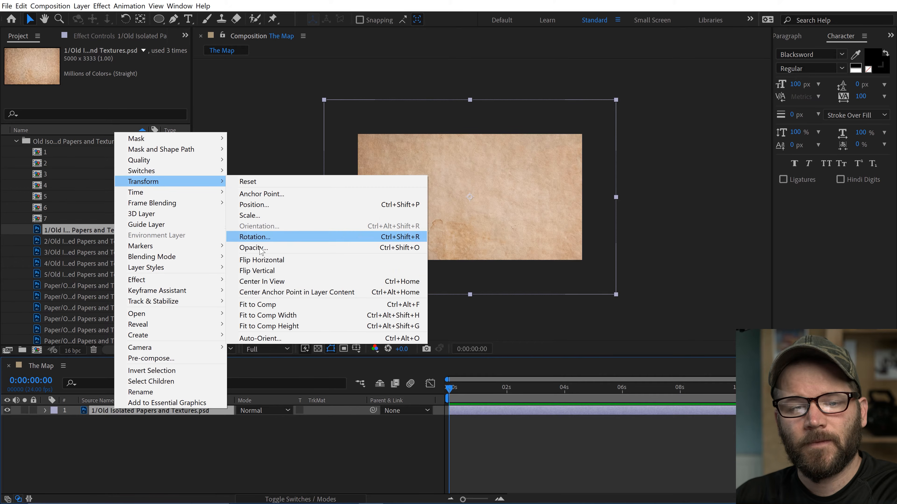
pyautogui.click(276, 305)
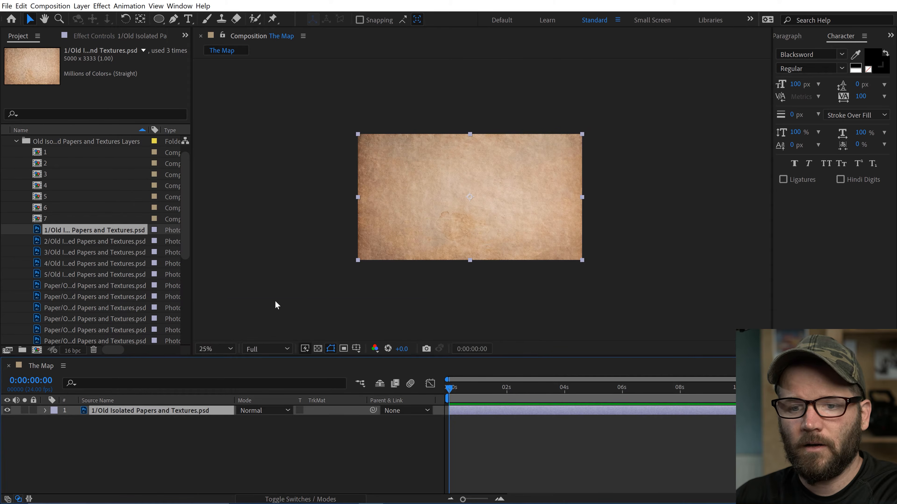
pyautogui.click(34, 411)
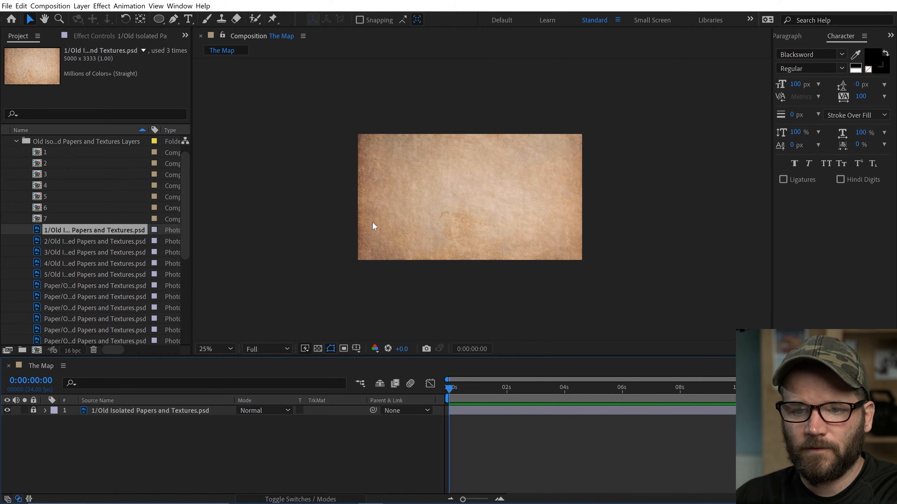
pyautogui.press('.')
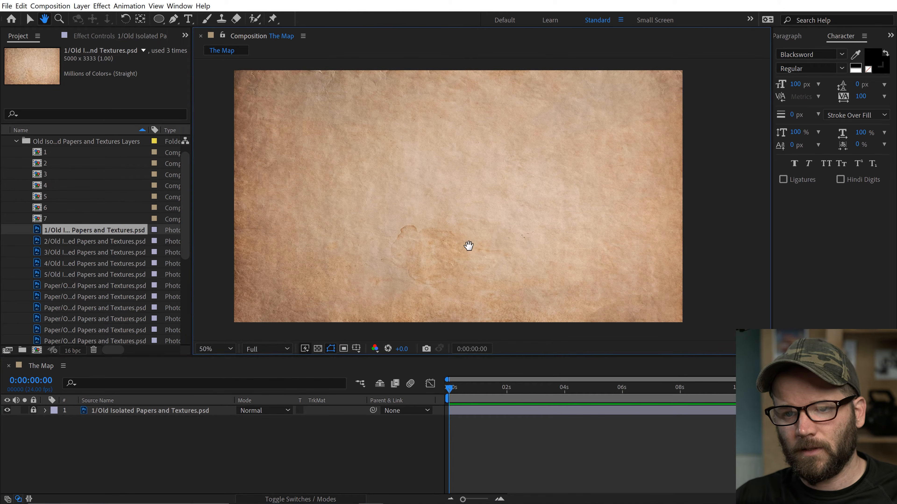
pyautogui.moveTo(467, 246); pyautogui.dragTo(486, 243)
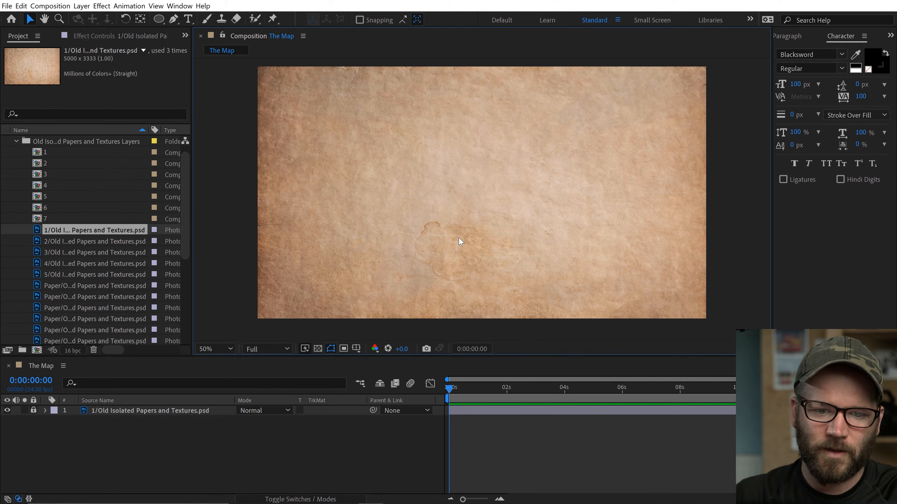
# Collapse the paper textures folder in the project and start an empty text layer on the parchment
pyautogui.click(17, 141)
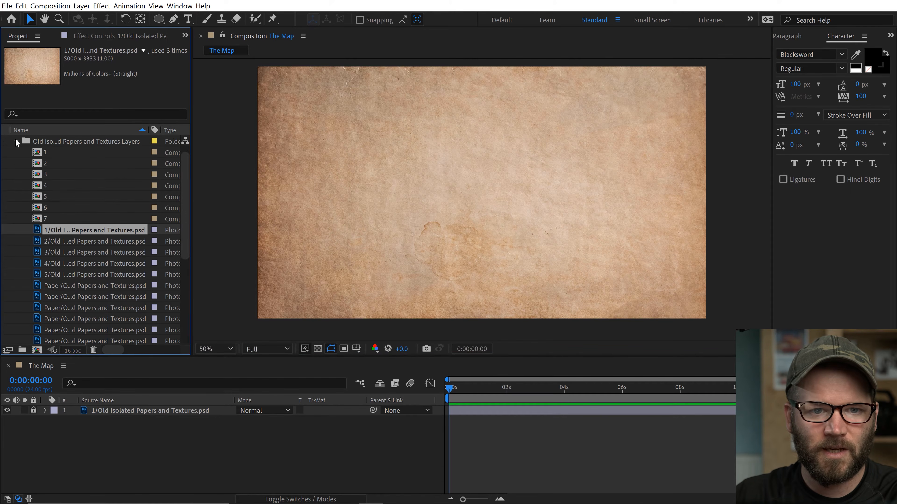
pyautogui.click(70, 368)
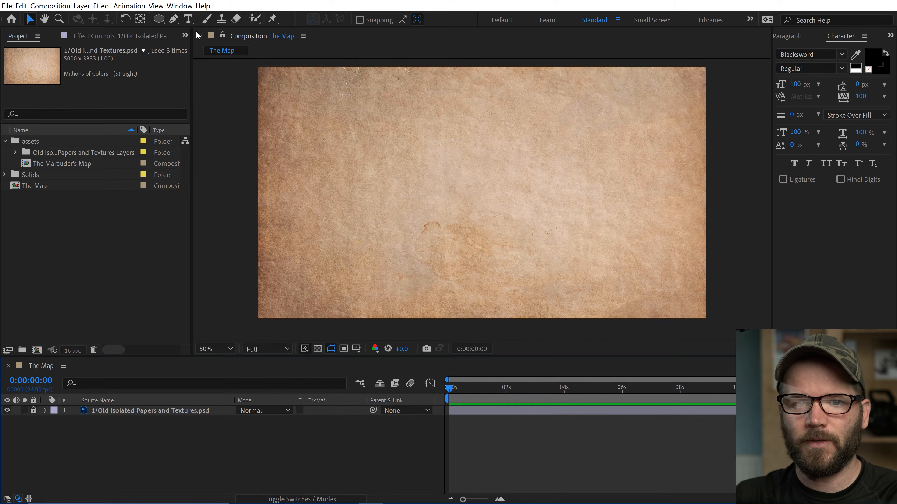
pyautogui.click(188, 19)
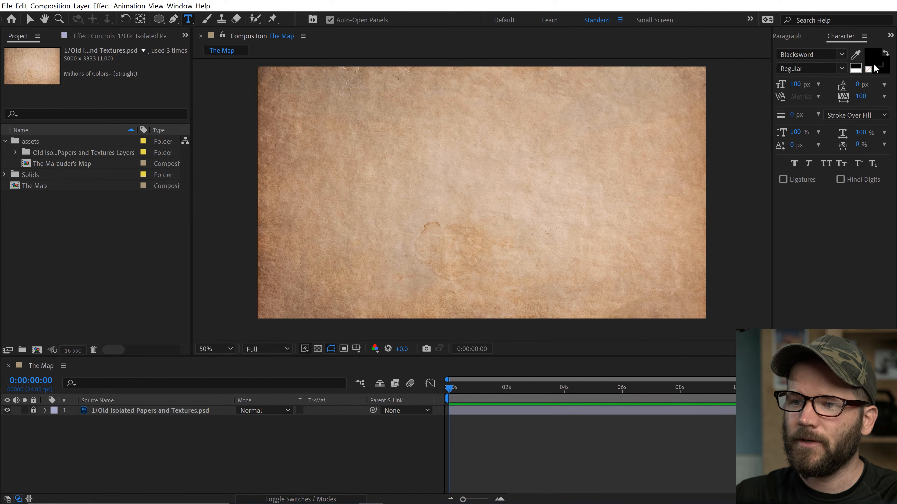
pyautogui.click(566, 303)
# Switch to the Lorem Ipsum page in the browser and copy the standard passage used since the 1500s, without its quotation marks
pyautogui.hotkey('alt', 'Tab')
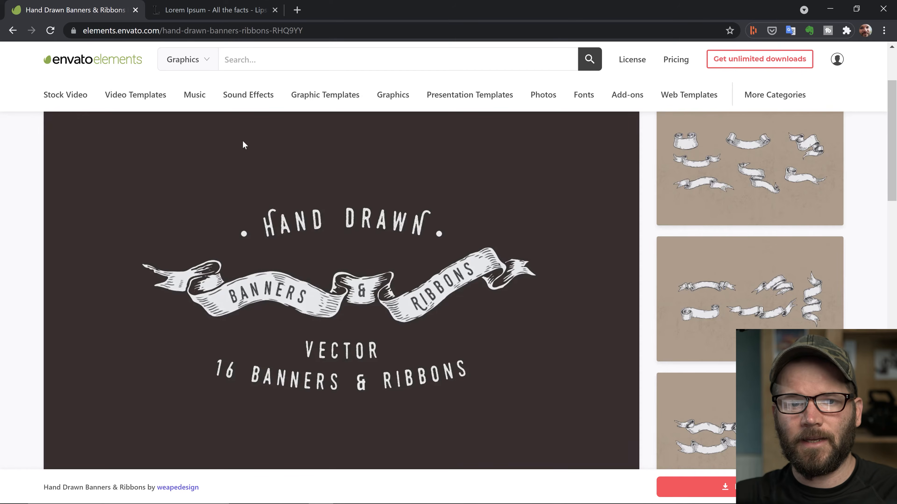
pyautogui.click(186, 19)
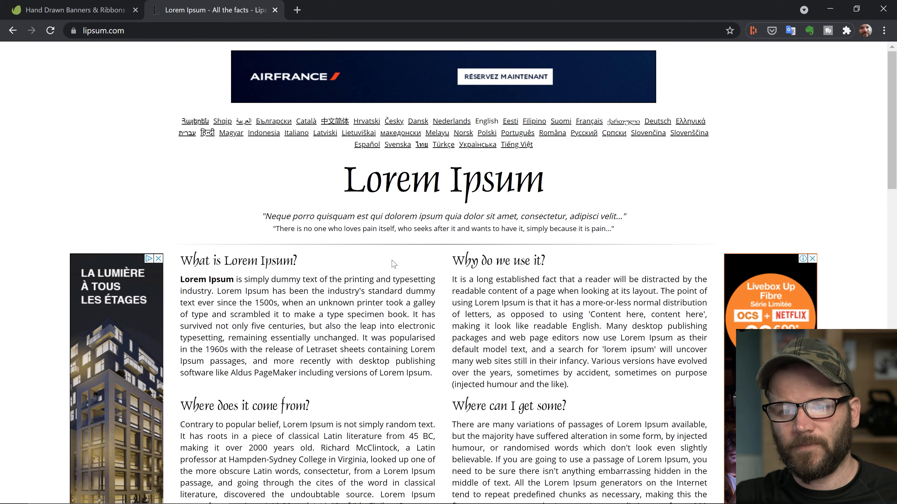
pyautogui.scroll(-2, 393, 264)
pyautogui.scroll(-3, 884, 188)
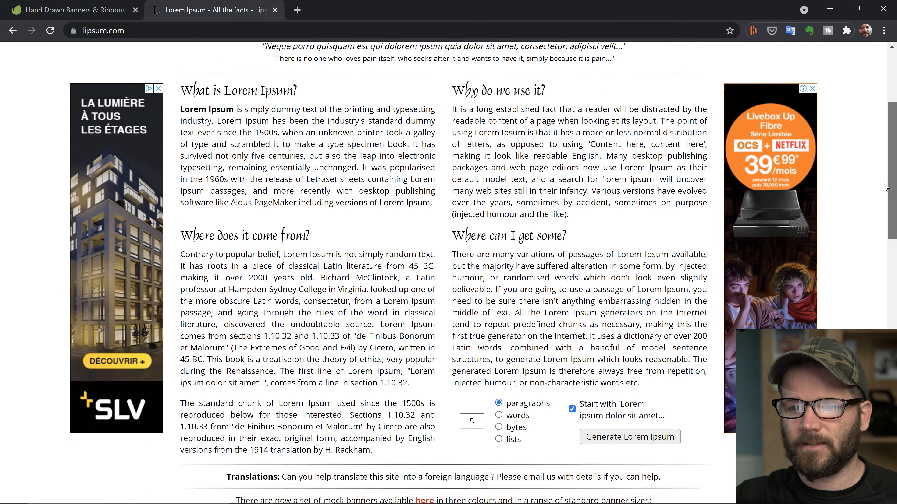
pyautogui.scroll(-10, 884, 187)
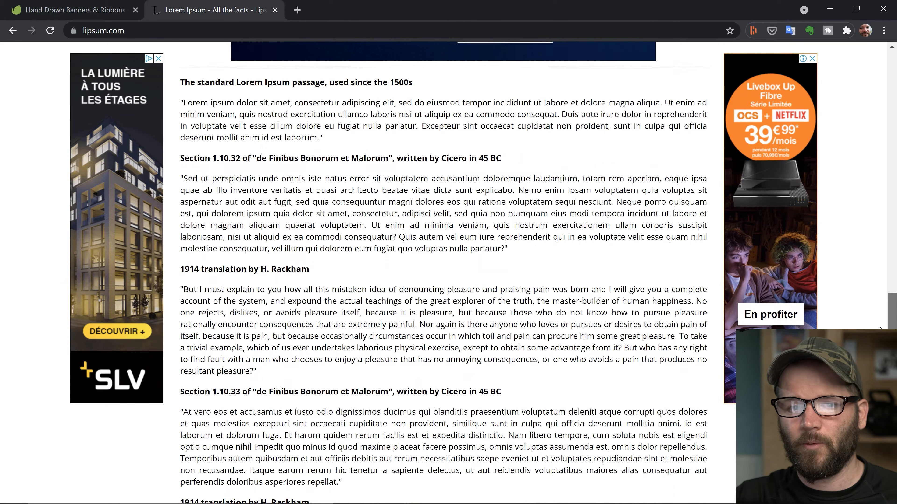
pyautogui.scroll(1, 880, 328)
pyautogui.moveTo(184, 125); pyautogui.dragTo(320, 163)
pyautogui.hotkey('ctrl', 'c')
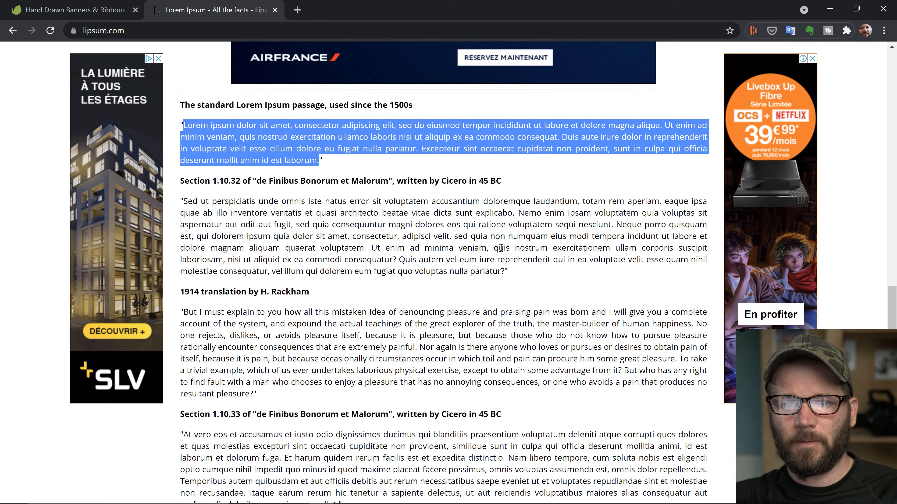
# Switch back to After Effects, paste the Lorem Ipsum passage into the empty text layer and finish the text entry
pyautogui.hotkey('alt', 'Tab')
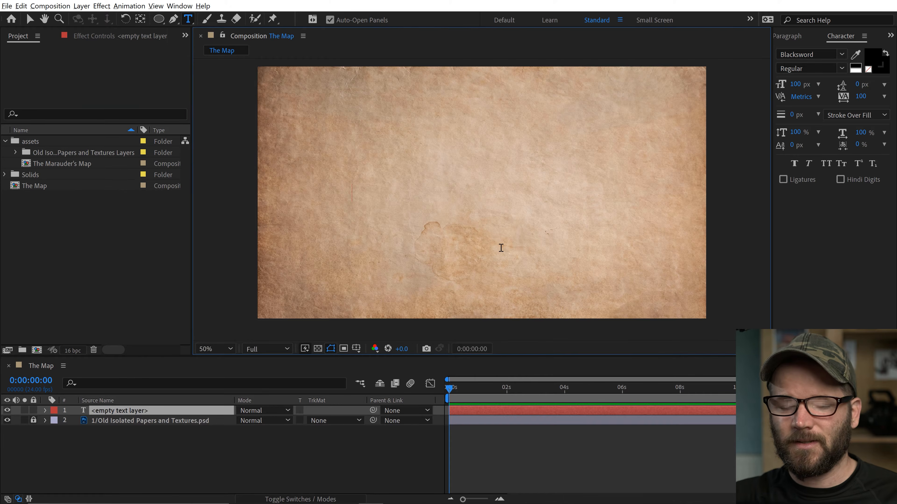
pyautogui.hotkey('ctrl', 'v')
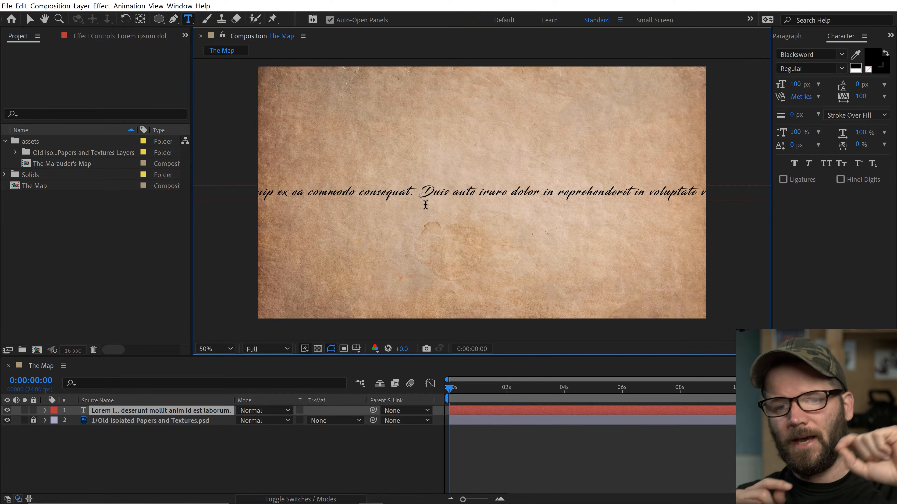
pyautogui.click(181, 442)
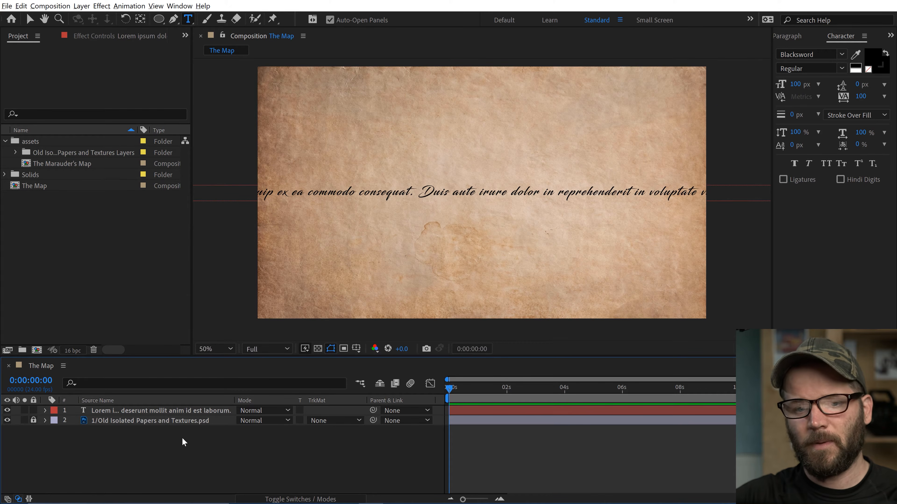
# Draw an open curved mask on the Lorem Ipsum text layer, sweeping from above the parchment's upper left through a bend and beyond its right edge
pyautogui.click(138, 411)
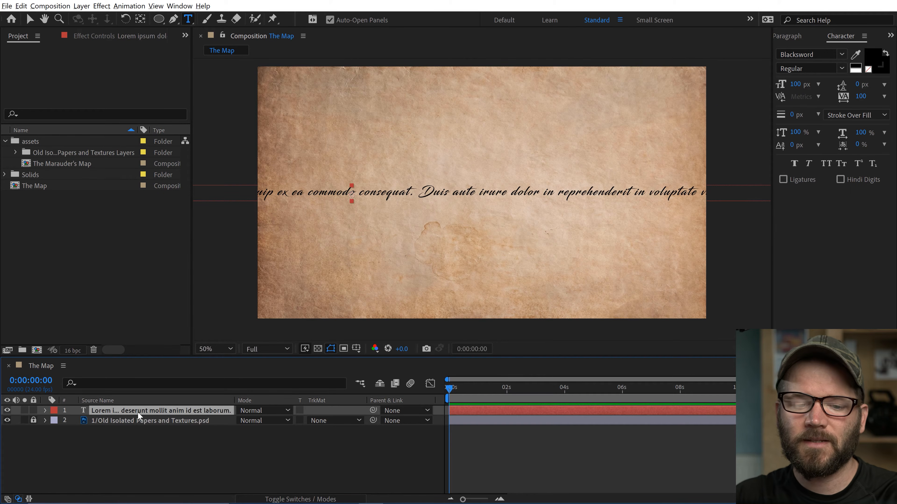
pyautogui.press('g')
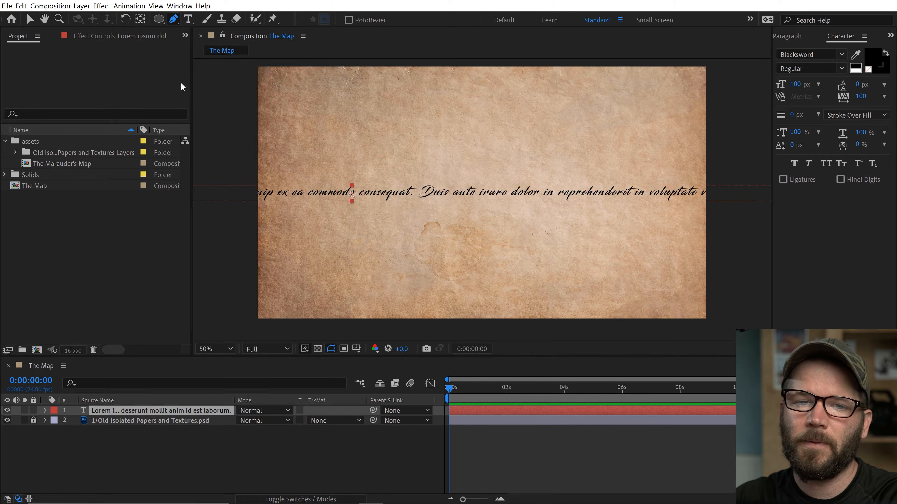
pyautogui.press('h')
pyautogui.moveTo(421, 132); pyautogui.dragTo(445, 186)
pyautogui.press('g')
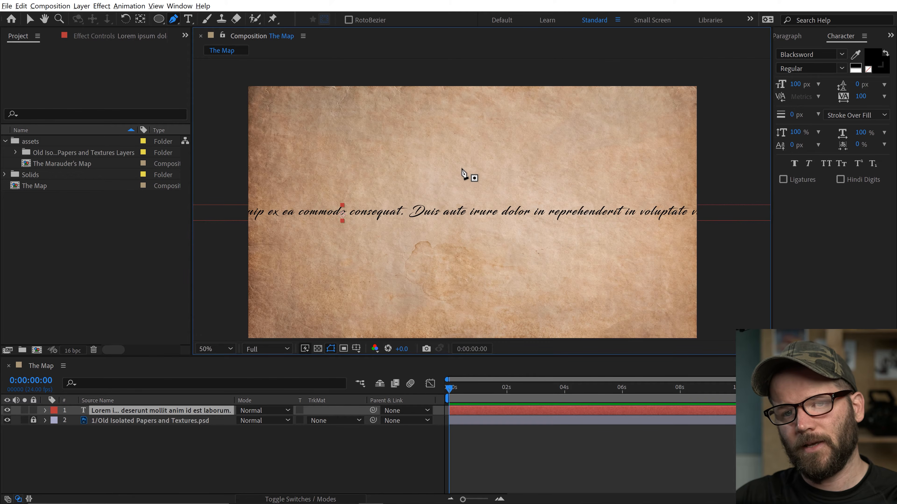
pyautogui.press(',')
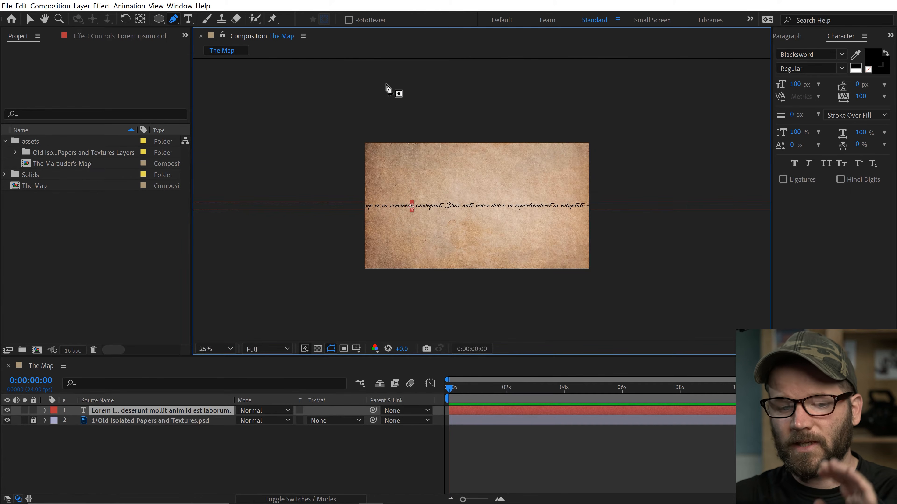
pyautogui.click(398, 98)
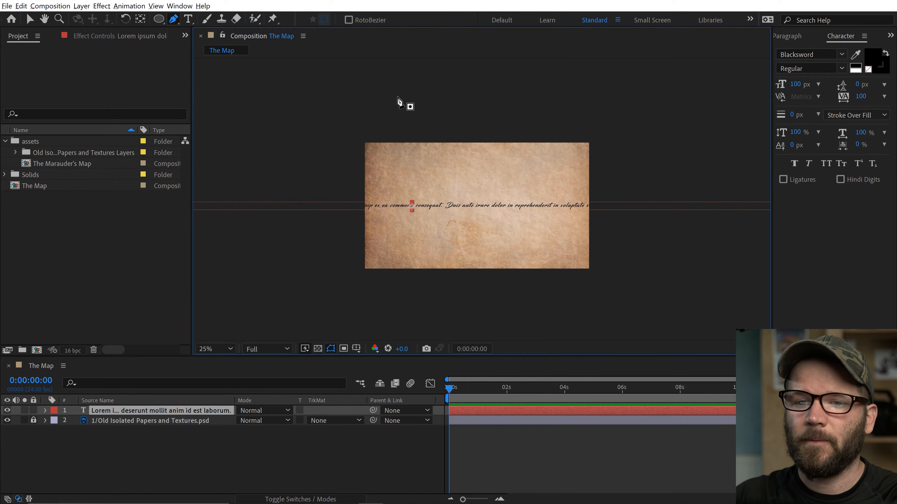
pyautogui.moveTo(431, 194); pyautogui.dragTo(459, 209)
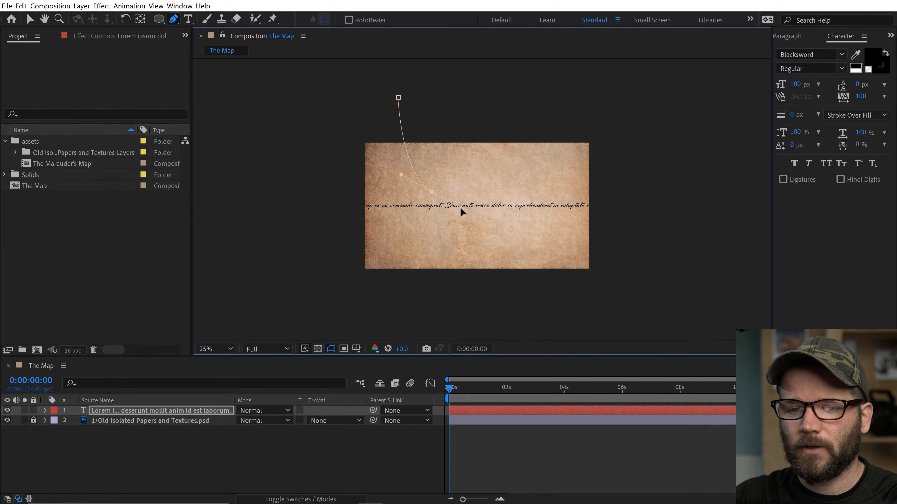
pyautogui.moveTo(654, 209); pyautogui.dragTo(679, 211)
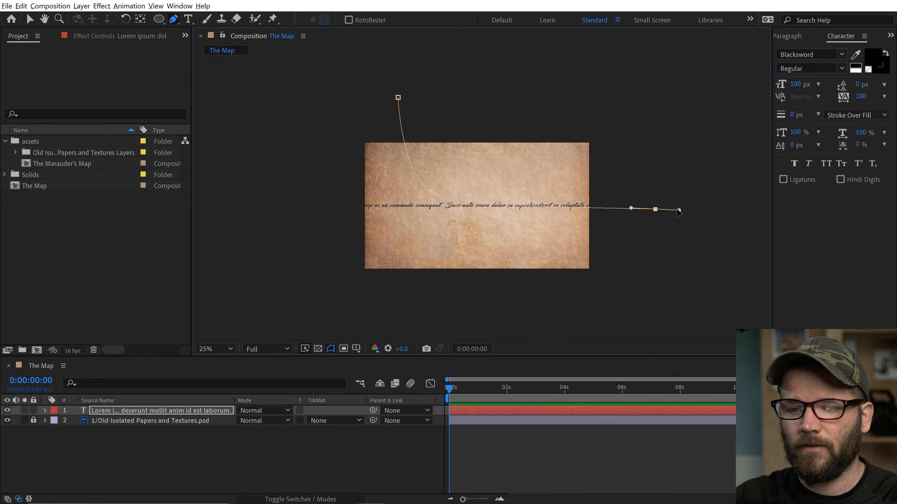
# Attach the Lorem Ipsum text to the drawn curve by setting its Path option to Mask 1, and deselect the layer
pyautogui.click(45, 410)
pyautogui.click(55, 420)
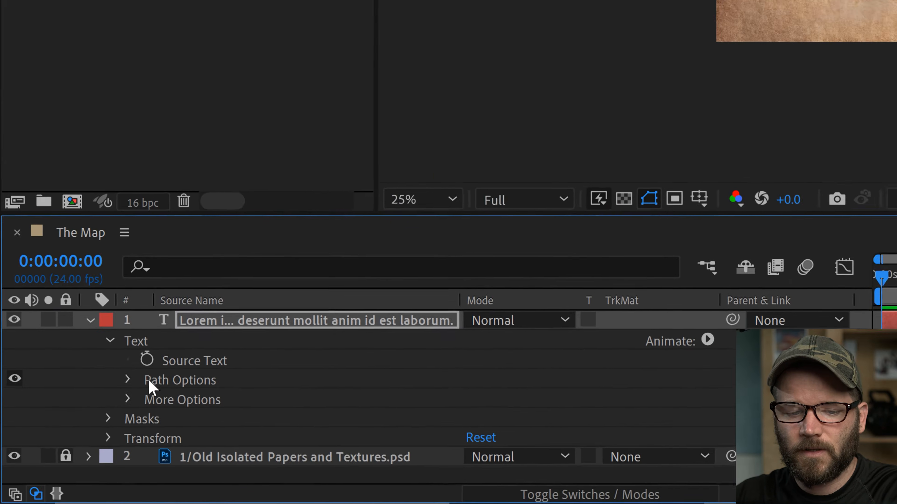
pyautogui.click(132, 375)
pyautogui.click(602, 394)
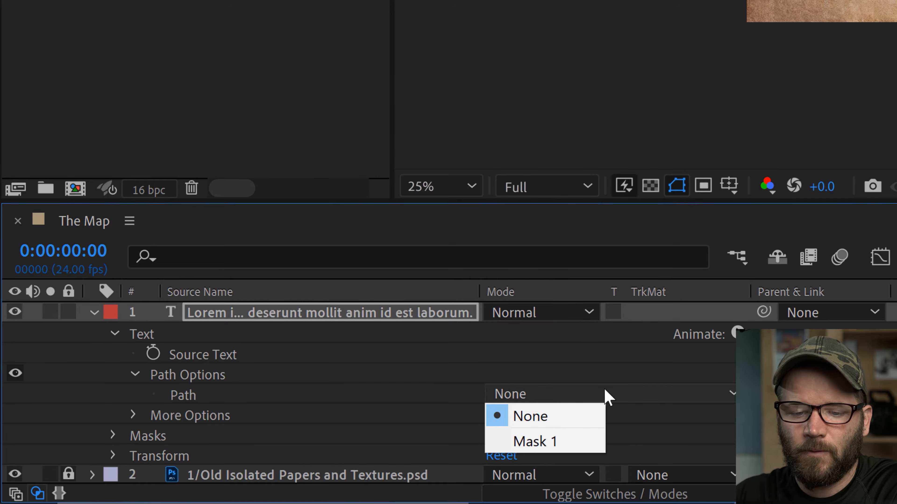
pyautogui.click(428, 450)
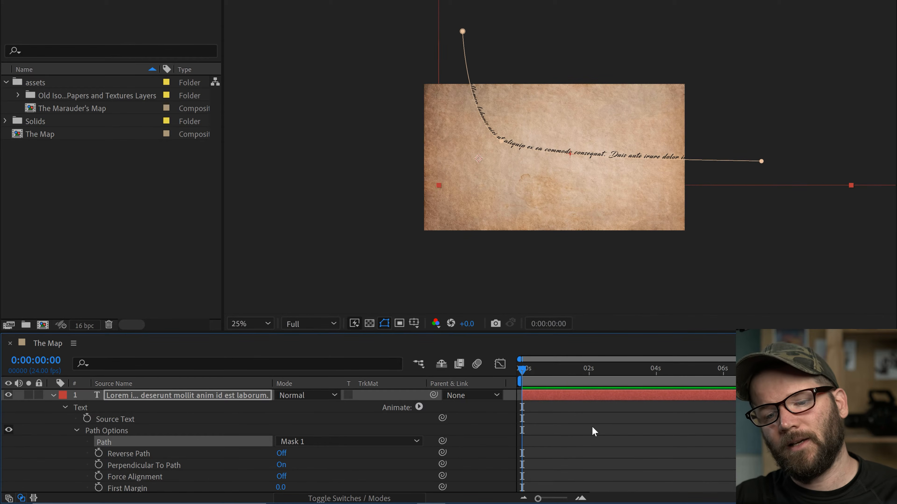
pyautogui.click(593, 430)
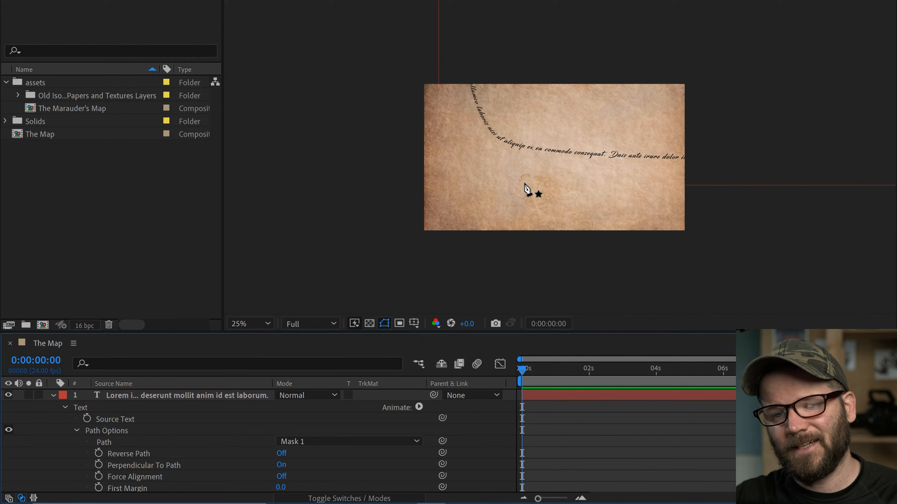
# Adjust the bend point of the text's mask path slightly and collapse the text layer's properties
pyautogui.scroll(2, 510, 174)
pyautogui.moveTo(502, 161); pyautogui.dragTo(481, 195)
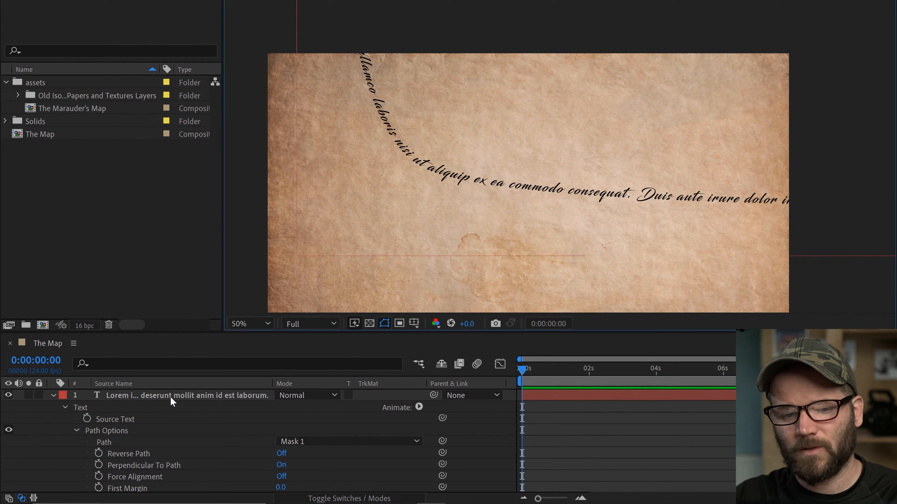
pyautogui.click(249, 395)
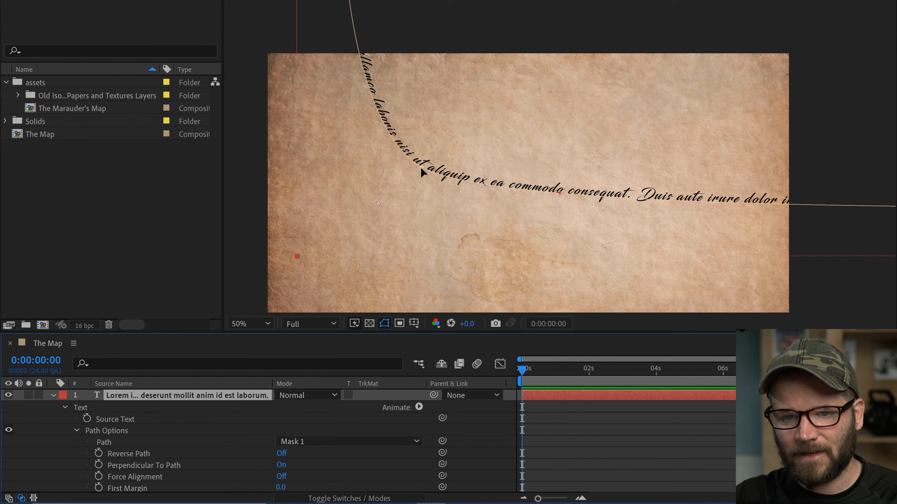
pyautogui.moveTo(421, 167); pyautogui.dragTo(477, 214)
pyautogui.moveTo(422, 166)
pyautogui.mouseDown()
pyautogui.moveTo(449, 153)
pyautogui.moveTo(426, 160)
pyautogui.mouseUp()
pyautogui.click(53, 396)
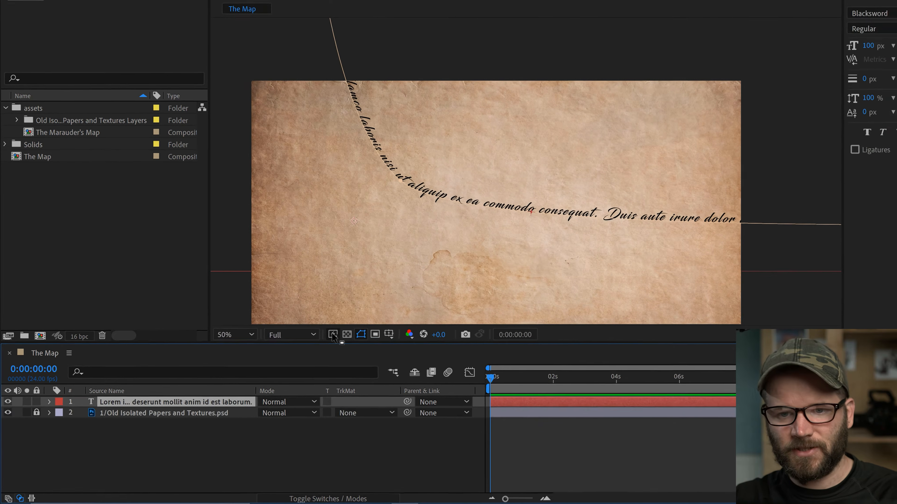
# Duplicate the curved text layer and move the copy's bend and upper start point down and outward to form a second line
pyautogui.hotkey('ctrl', 'd')
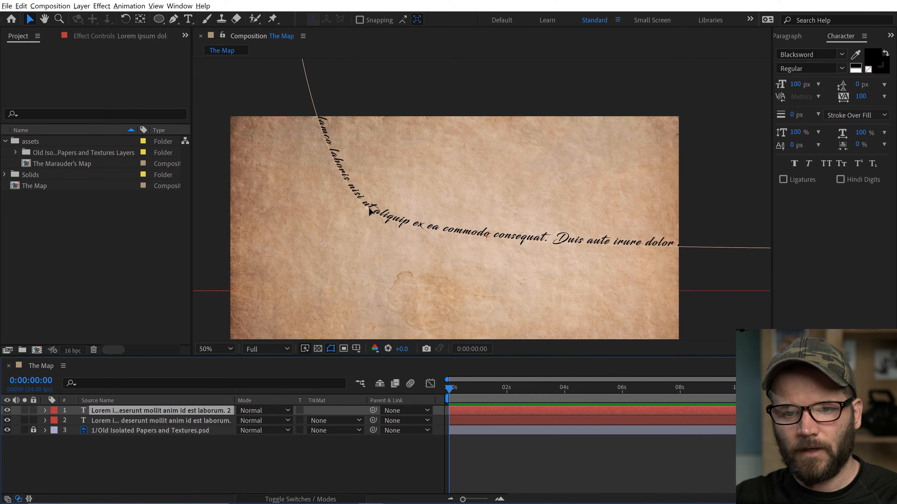
pyautogui.moveTo(370, 212); pyautogui.dragTo(310, 290)
pyautogui.press('h')
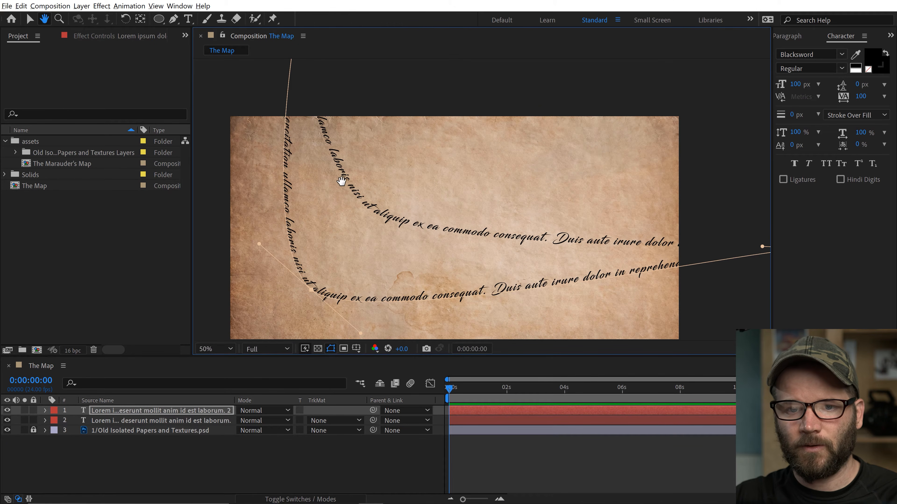
pyautogui.moveTo(342, 181); pyautogui.dragTo(366, 246)
pyautogui.press('v')
pyautogui.moveTo(321, 91); pyautogui.dragTo(266, 111)
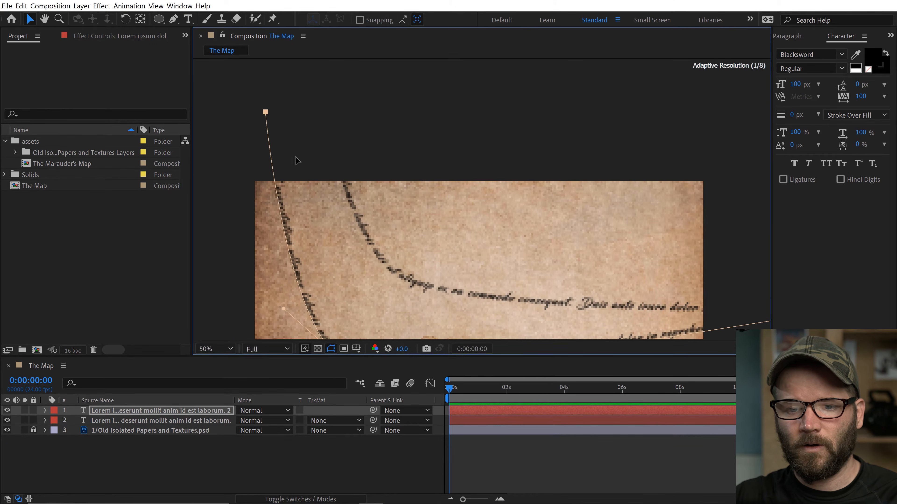
pyautogui.moveTo(471, 275); pyautogui.dragTo(473, 186)
pyautogui.moveTo(337, 267); pyautogui.dragTo(348, 260)
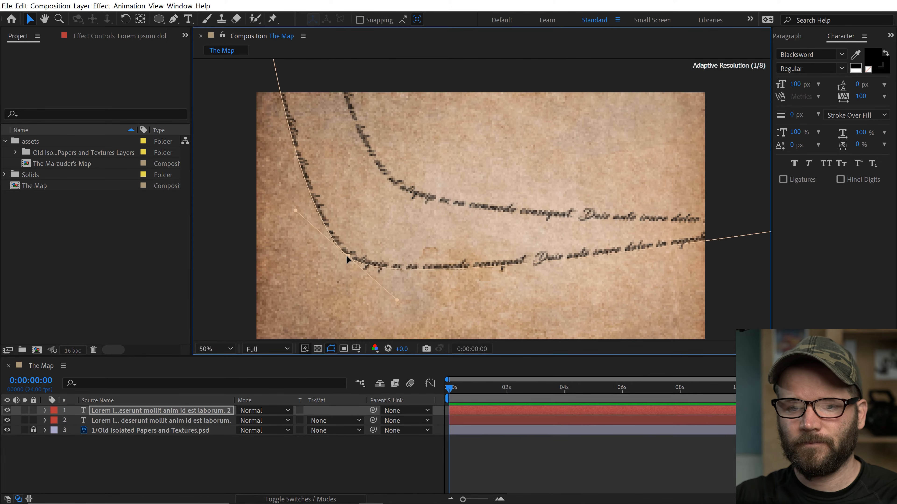
# Lower the off-canvas end point of the duplicated text path so the line runs roughly parallel to the original, and deselect the layer
pyautogui.press('h')
pyautogui.moveTo(503, 262); pyautogui.dragTo(352, 259)
pyautogui.press('v')
pyautogui.moveTo(686, 221); pyautogui.dragTo(703, 303)
pyautogui.press(',')
pyautogui.press(',')
pyautogui.press('h')
pyautogui.moveTo(436, 234); pyautogui.dragTo(458, 232)
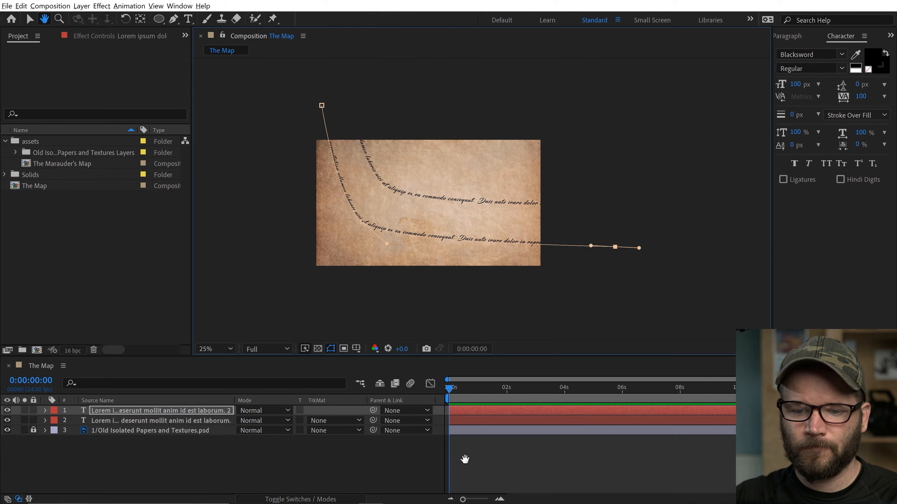
pyautogui.press('v')
pyautogui.click(361, 472)
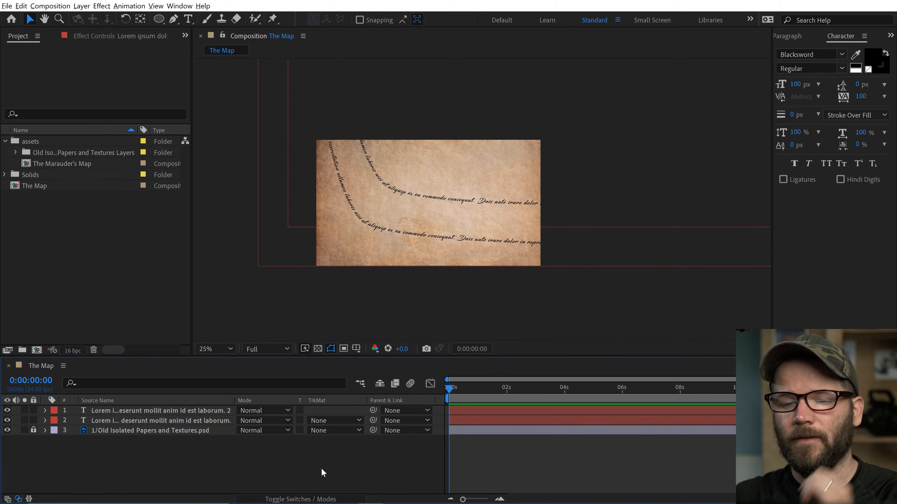
pyautogui.press('.')
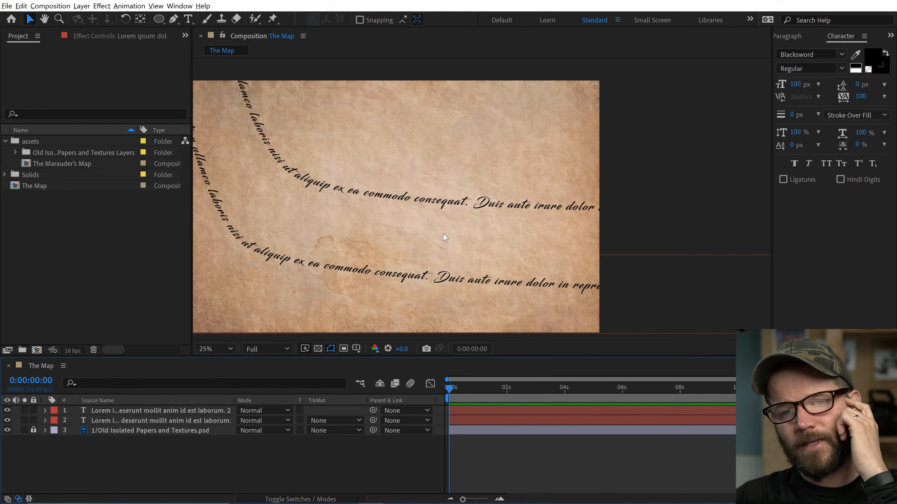
pyautogui.press(',')
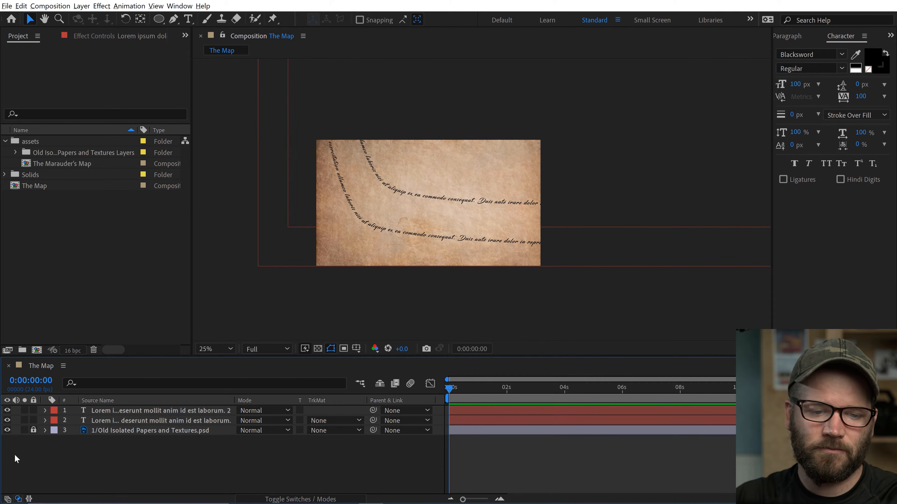
# Expand the duplicated text layer and enable per-character 3D for it
pyautogui.click(44, 411)
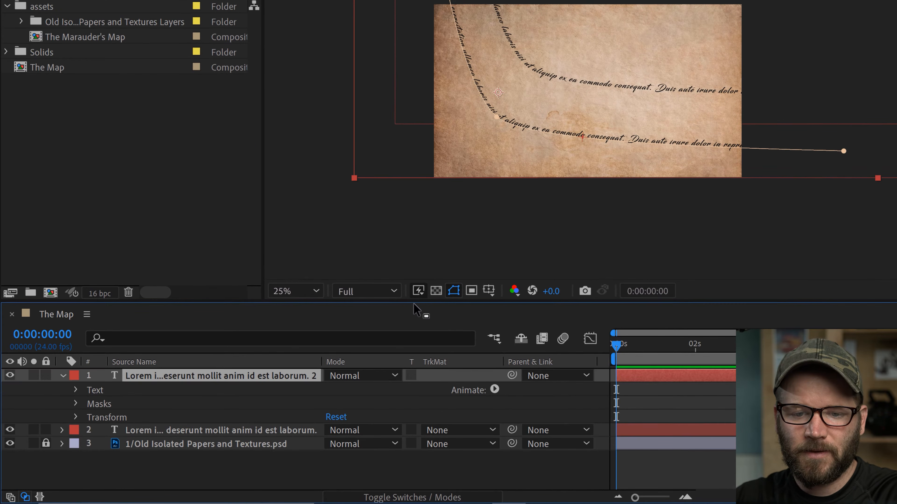
pyautogui.moveTo(413, 303); pyautogui.dragTo(420, 280)
pyautogui.click(494, 366)
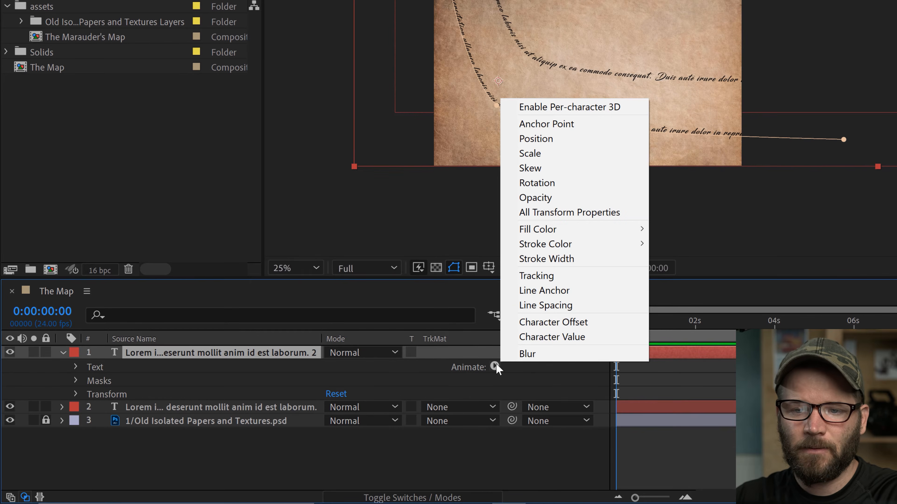
pyautogui.click(580, 110)
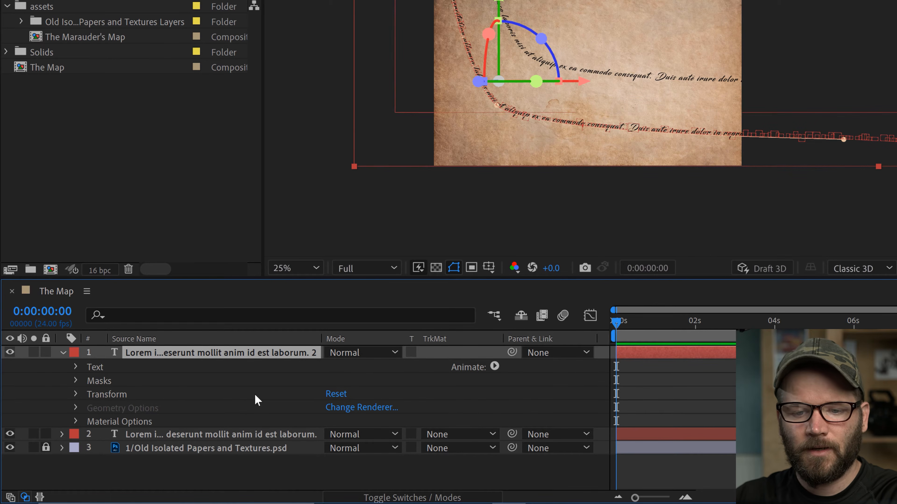
# Add a Scale animator to the duplicated text layer and set its scale to 135%
pyautogui.click(494, 367)
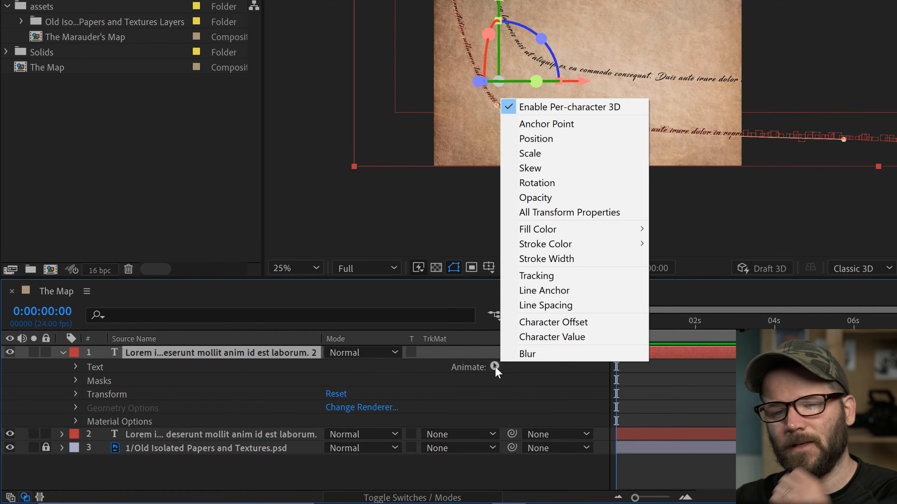
pyautogui.click(534, 153)
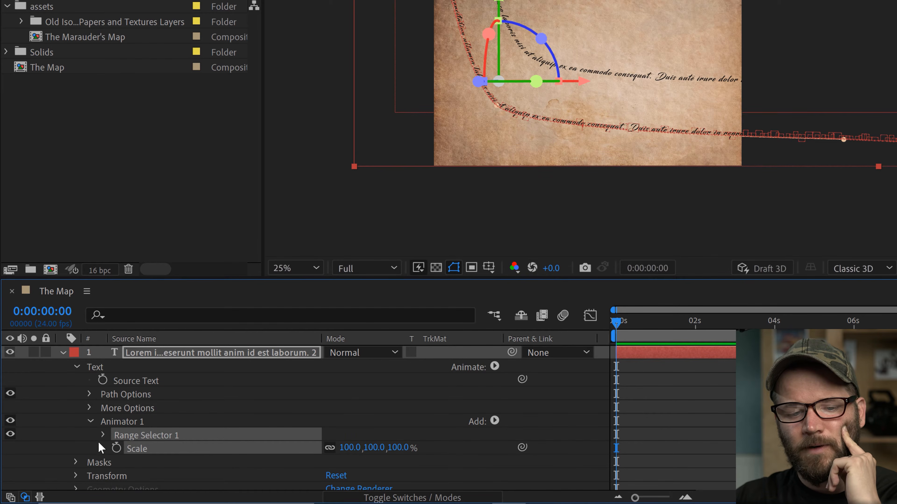
pyautogui.click(719, 446)
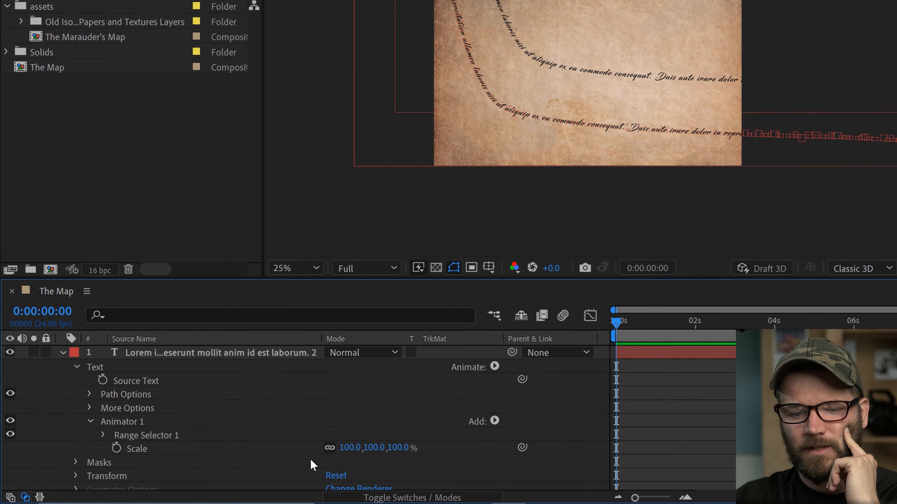
pyautogui.moveTo(349, 448); pyautogui.dragTo(364, 445)
pyautogui.click(351, 447)
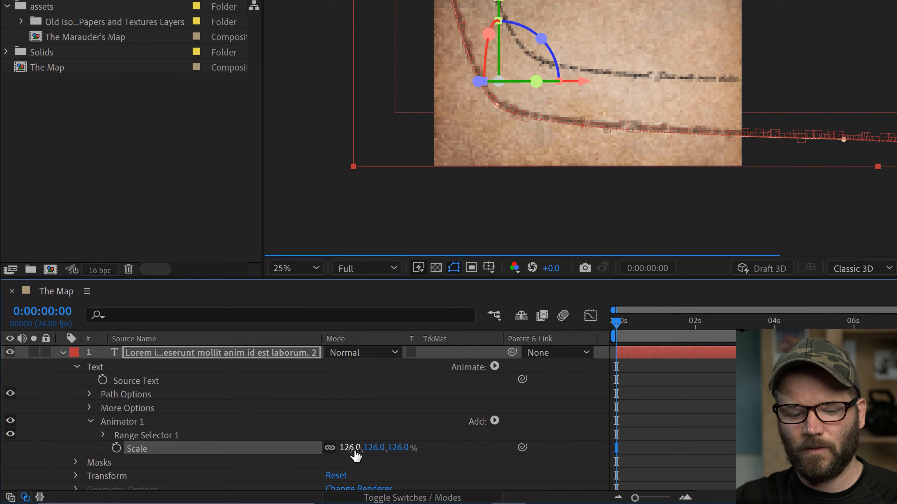
pyautogui.write('135')
pyautogui.press('Return')
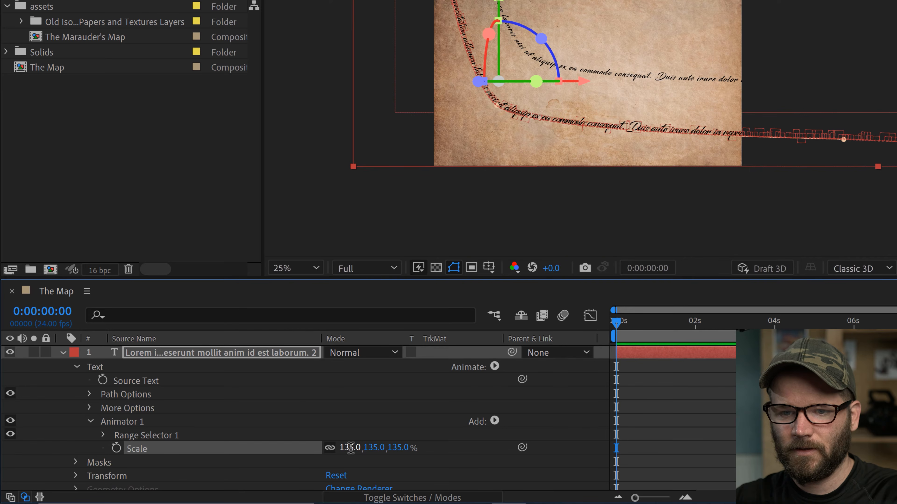
# Set the Shape in the scale animator's advanced range selector options to Ramp Up
pyautogui.click(103, 436)
pyautogui.scroll(-3, 107, 452)
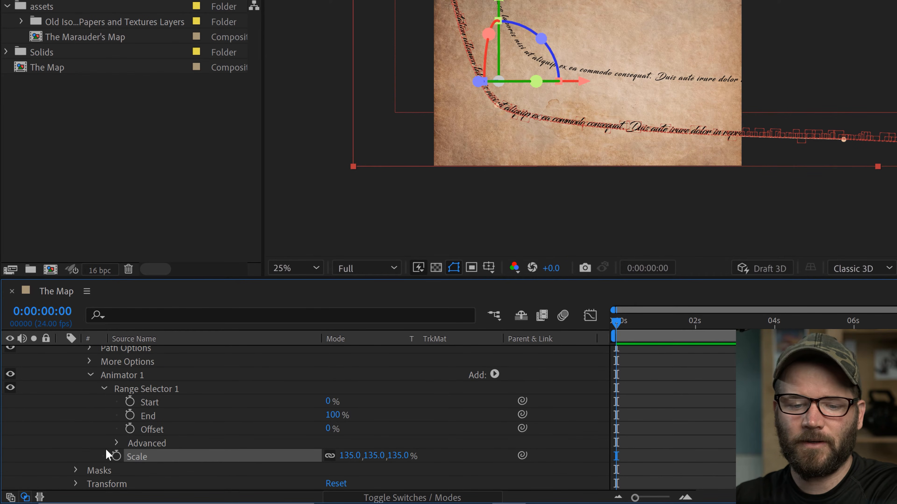
pyautogui.click(116, 443)
pyautogui.scroll(3, 222, 439)
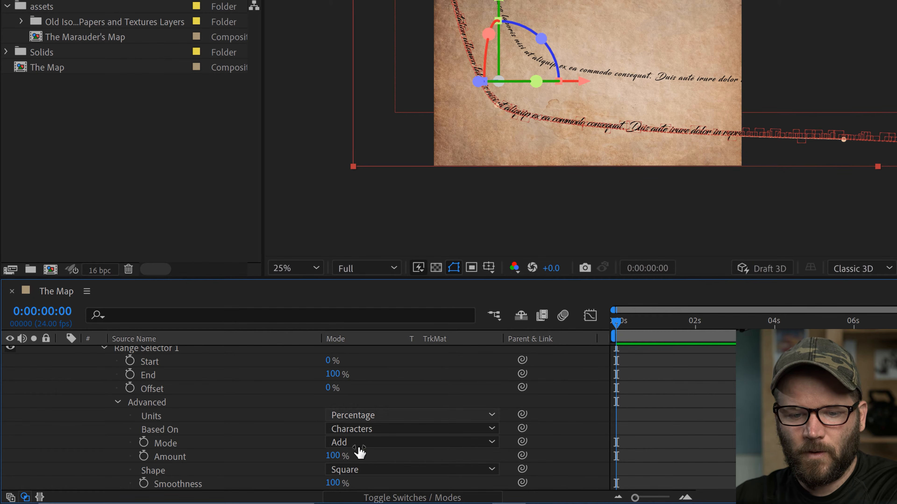
pyautogui.click(420, 469)
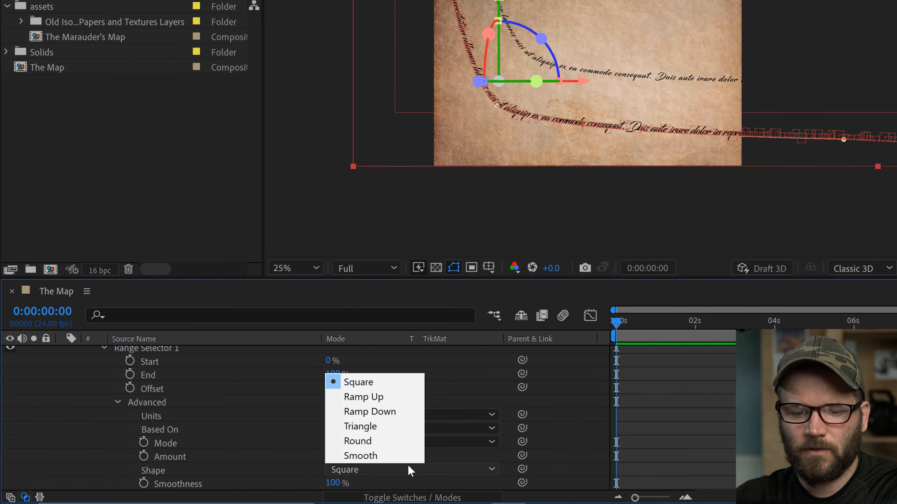
pyautogui.click(388, 398)
# Trim the duplicated script line's text by deleting its tail beyond the off-canvas end of the path, so it ends just after "dolore"
pyautogui.press(',')
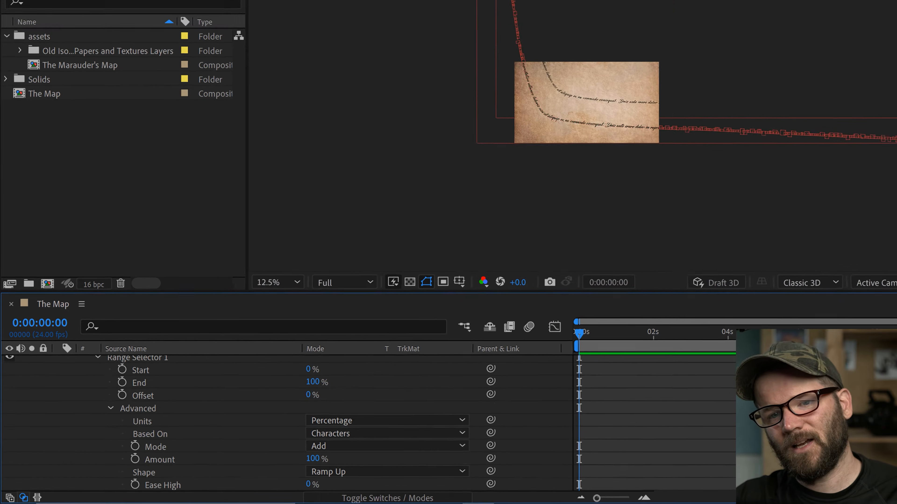
pyautogui.doubleClick(736, 129)
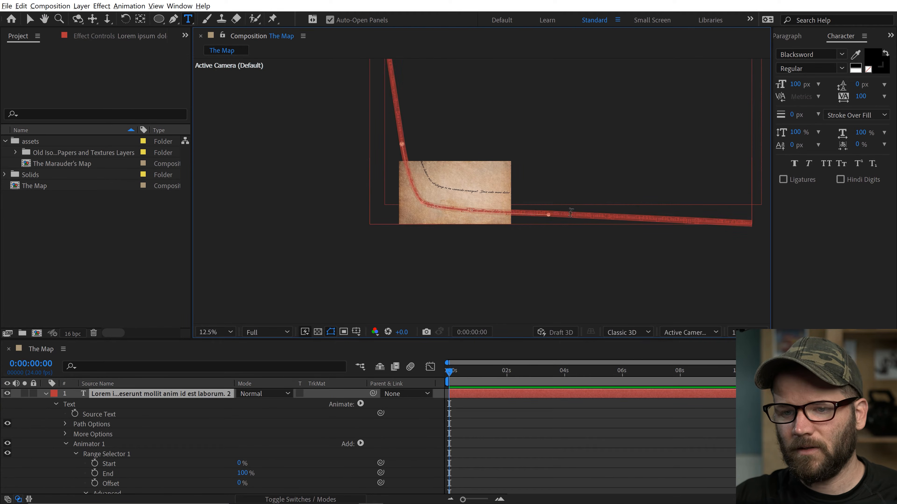
pyautogui.moveTo(565, 214); pyautogui.dragTo(843, 232)
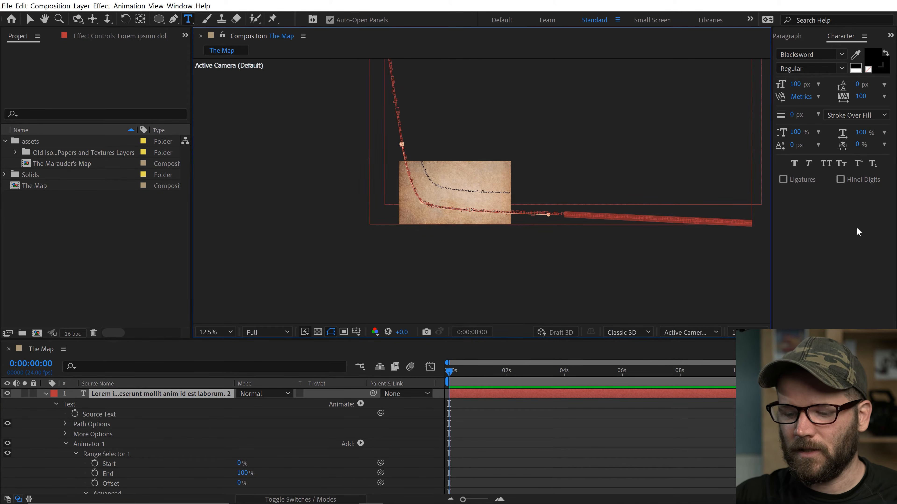
pyautogui.press('BackSpace')
pyautogui.press('BackSpace')
pyautogui.press('BackSpace')
pyautogui.press('BackSpace')
pyautogui.press('BackSpace')
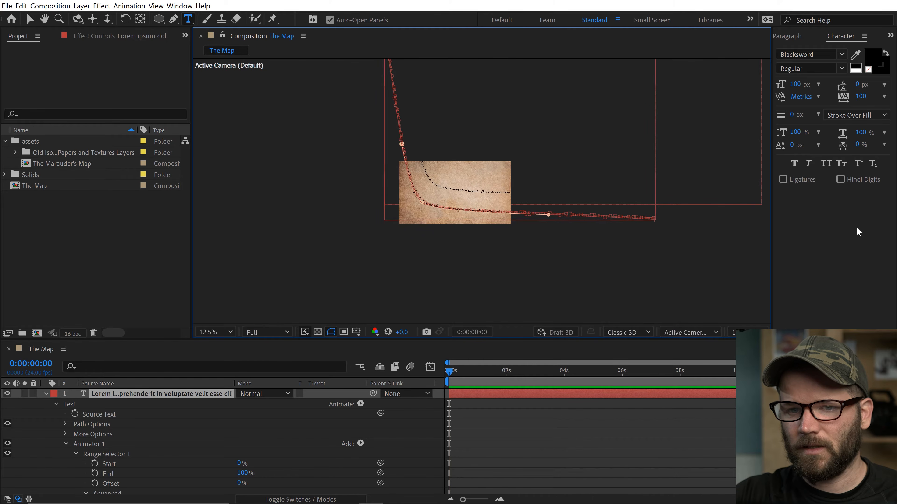
pyautogui.press('BackSpace')
pyautogui.press('BackSpace')
pyautogui.press('BackSpace')
pyautogui.press('BackSpace')
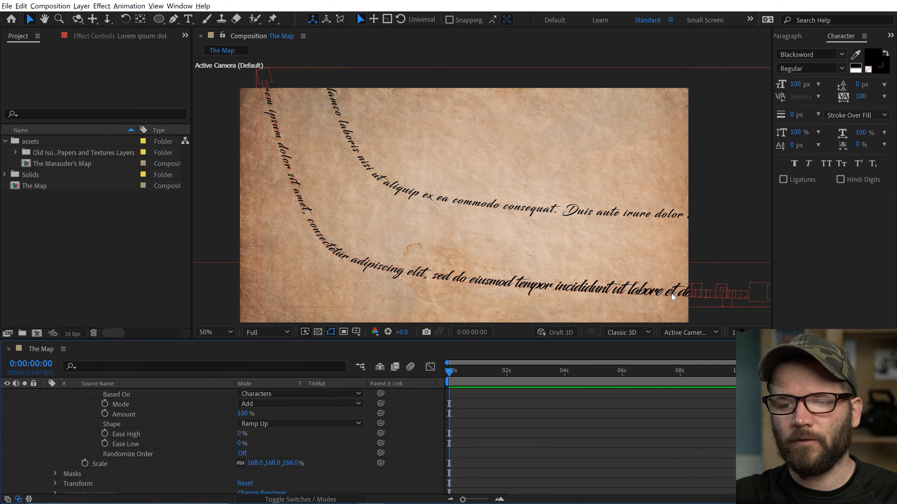
# Set the duplicated text layer's Scale animator to 210% and collapse the layer's properties
pyautogui.moveTo(284, 463); pyautogui.dragTo(299, 460)
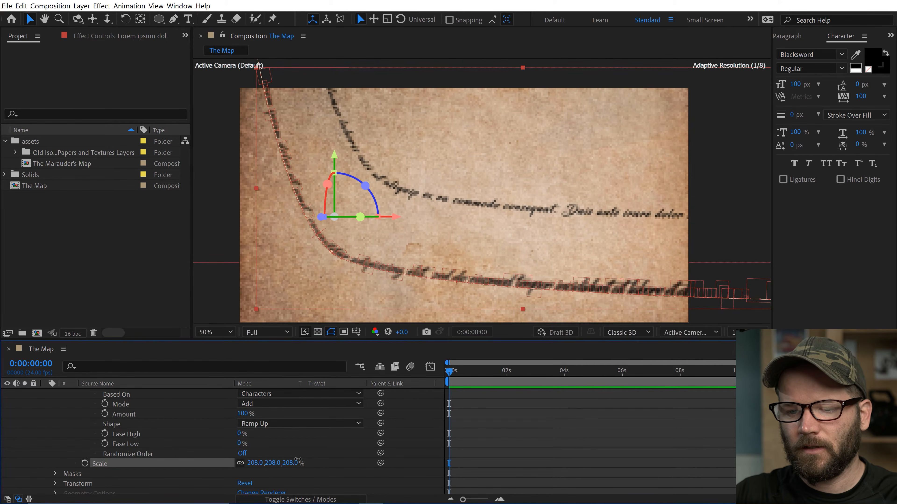
pyautogui.click(651, 447)
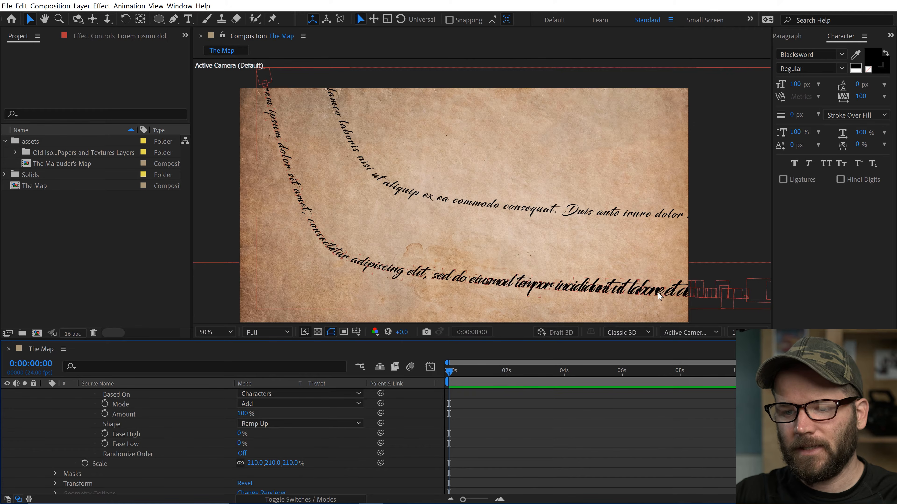
pyautogui.press(',')
pyautogui.press('.')
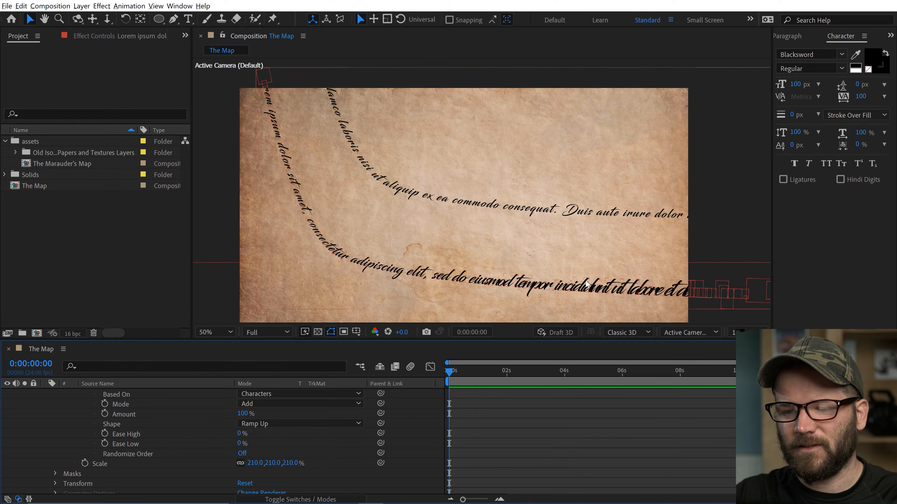
pyautogui.press('h')
pyautogui.moveTo(580, 246); pyautogui.dragTo(604, 263)
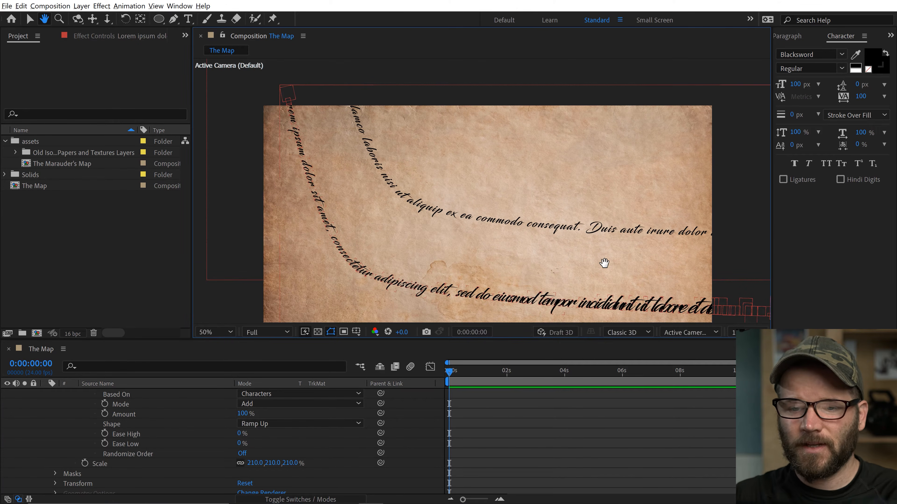
pyautogui.press('v')
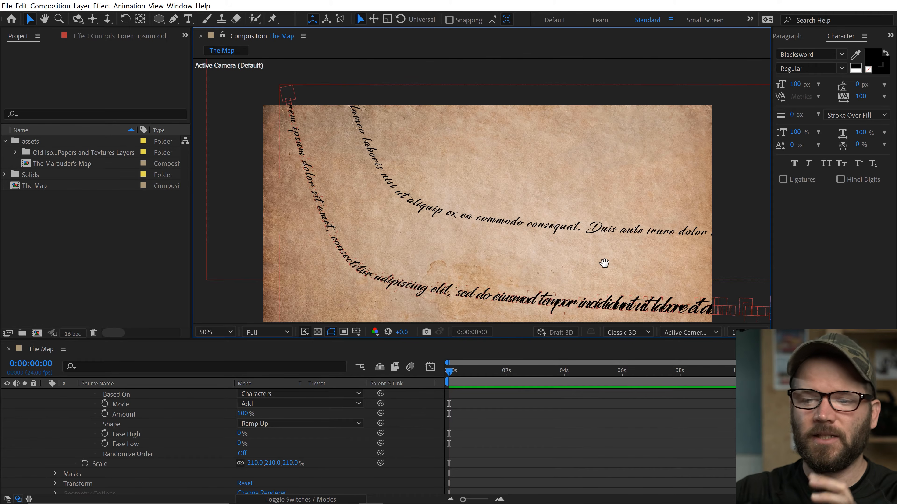
pyautogui.scroll(5, 50, 399)
pyautogui.click(44, 394)
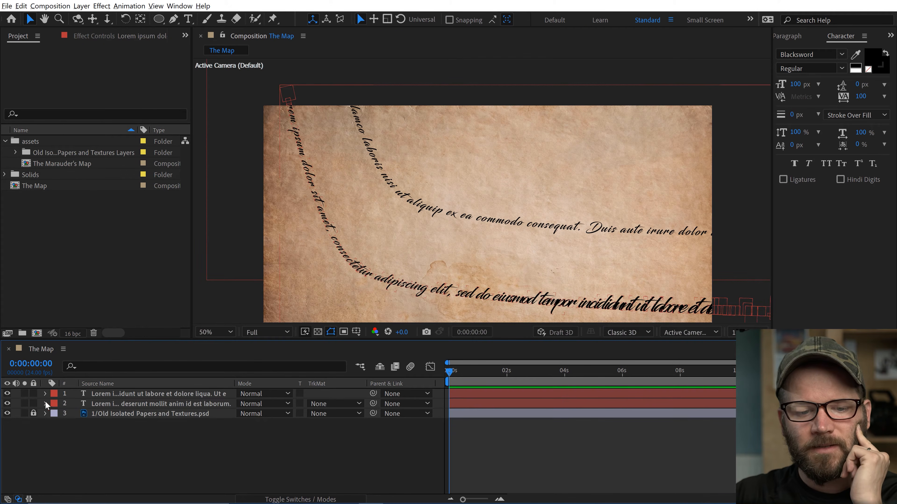
# Draw an unfilled circle with a 6 px black stroke in the upper-right area of the parchment, above the script lines
pyautogui.press('q')
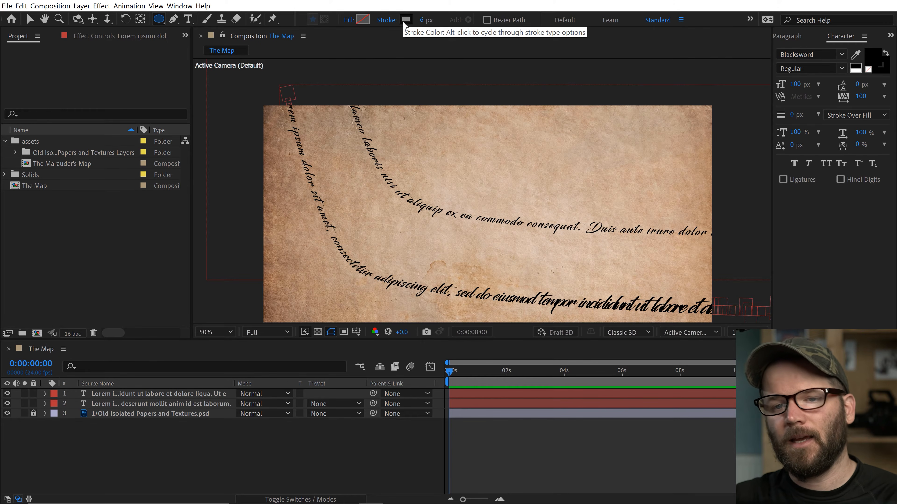
pyautogui.press('h')
pyautogui.moveTo(642, 136); pyautogui.dragTo(599, 200)
pyautogui.press('v')
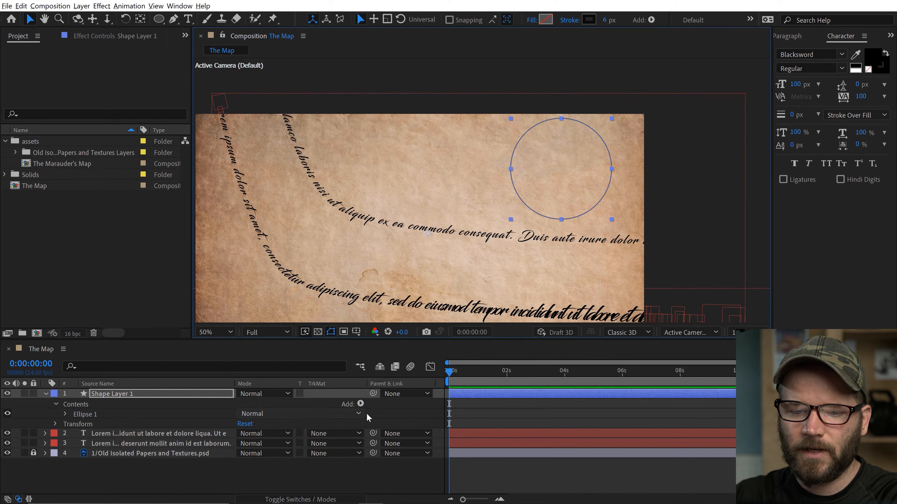
# Add Wiggle Paths to the circle's shape layer, set its Points to Smooth, and deselect the layer
pyautogui.click(361, 404)
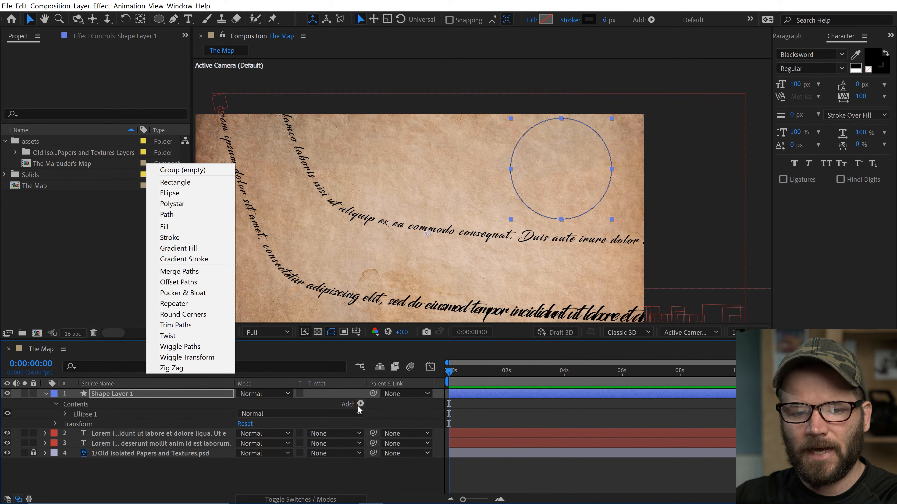
pyautogui.click(180, 346)
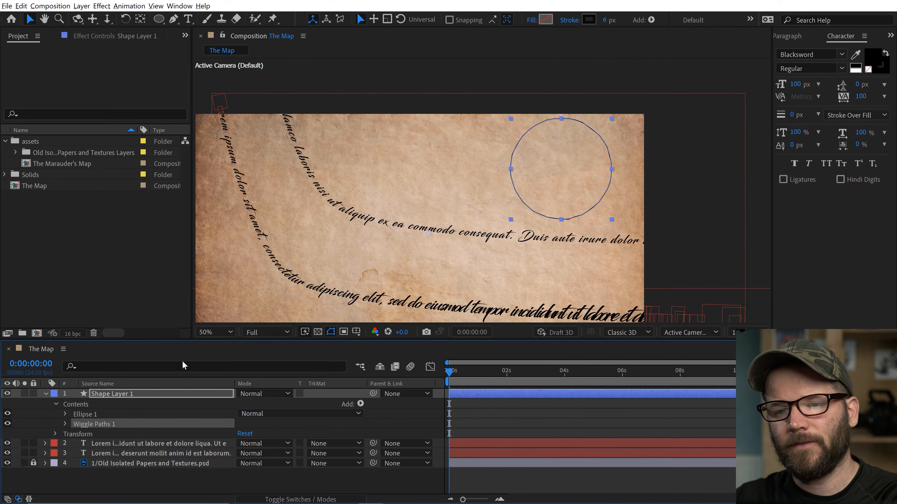
pyautogui.click(65, 424)
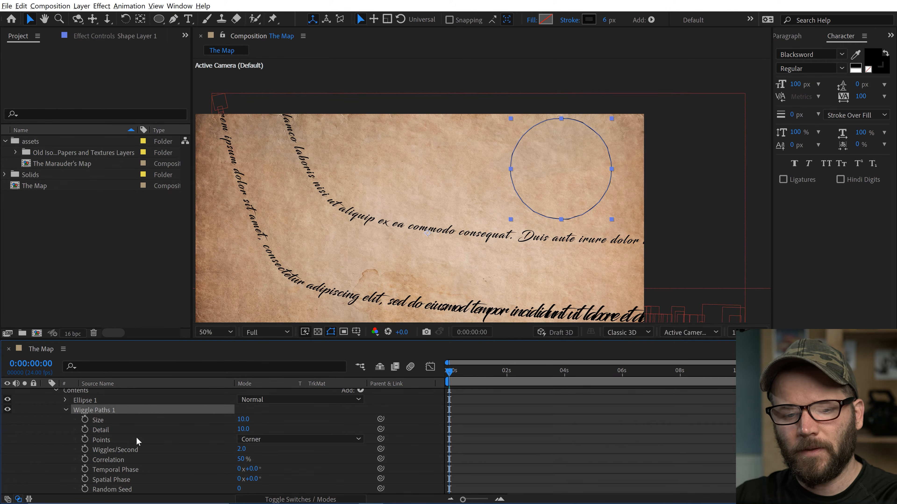
pyautogui.click(261, 440)
pyautogui.click(300, 461)
pyautogui.click(575, 440)
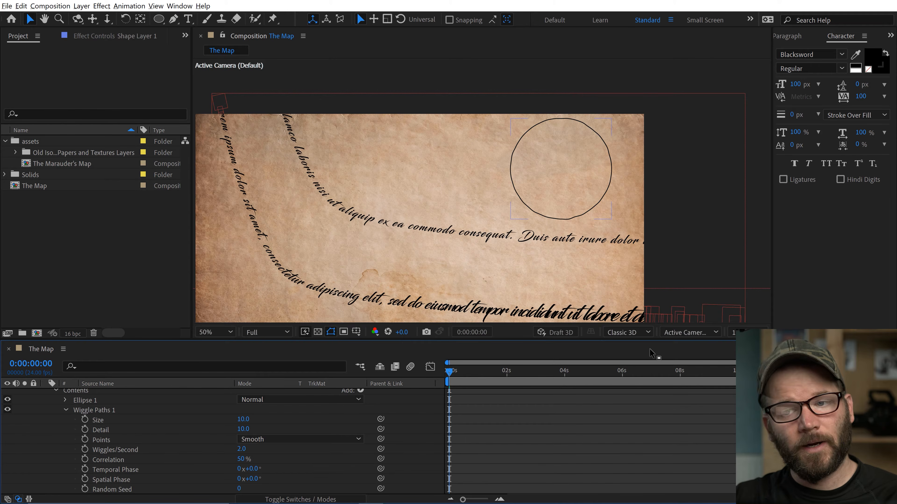
# Examine the wiggled circle outline and the curved script lettering up close on the parchment
pyautogui.press('.')
pyautogui.moveTo(613, 199); pyautogui.dragTo(599, 221)
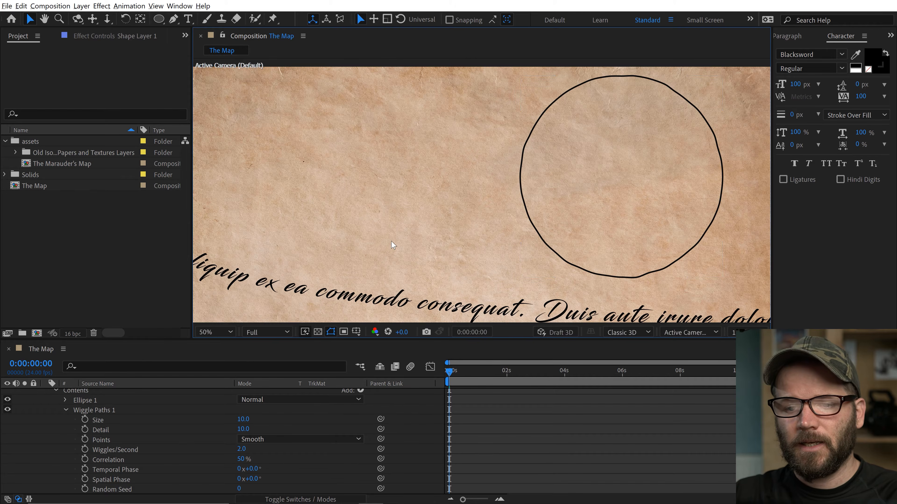
pyautogui.press(',')
pyautogui.press('h')
pyautogui.moveTo(425, 244); pyautogui.dragTo(470, 214)
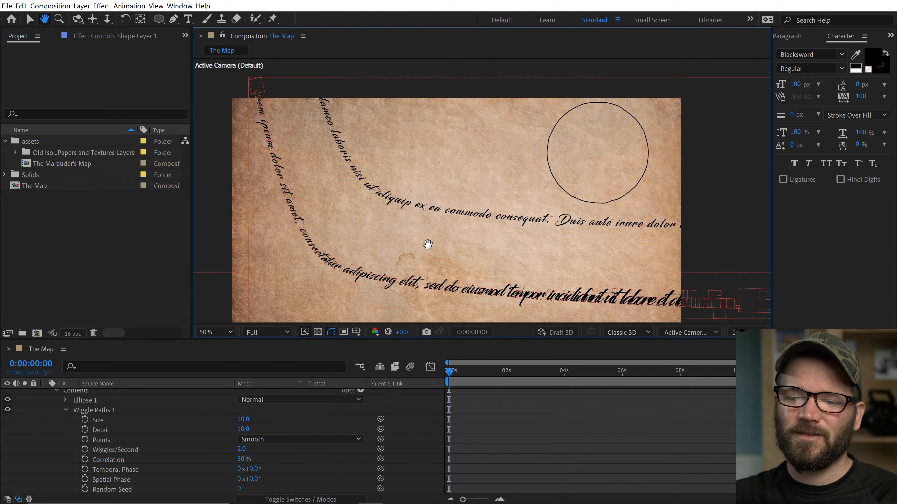
pyautogui.press('v')
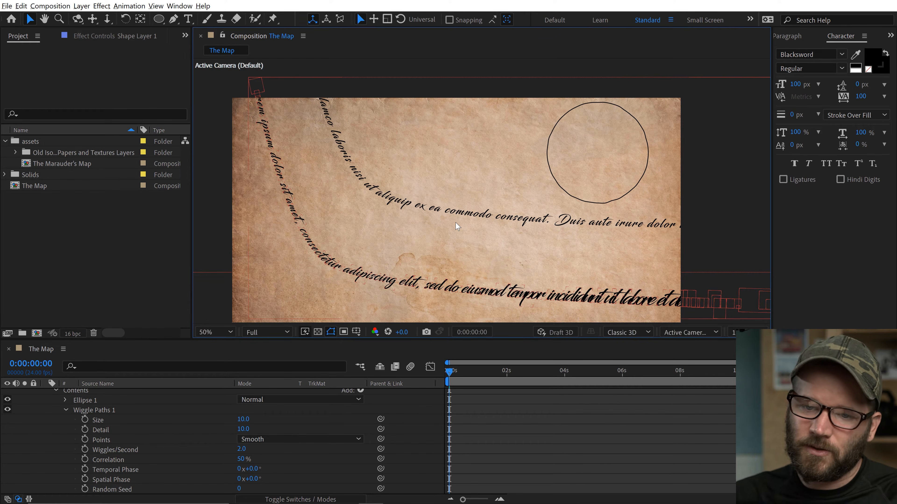
pyautogui.scroll(2, 436, 246)
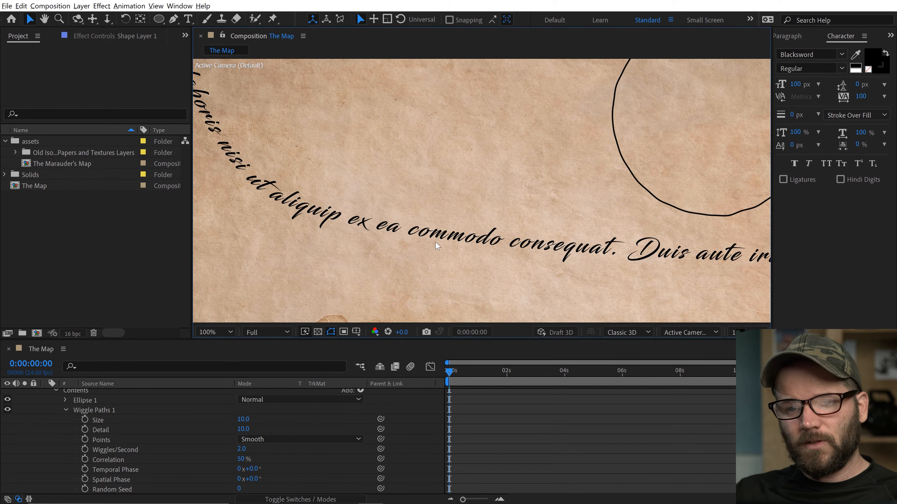
pyautogui.moveTo(491, 266); pyautogui.dragTo(574, 203)
pyautogui.scroll(1, 55, 424)
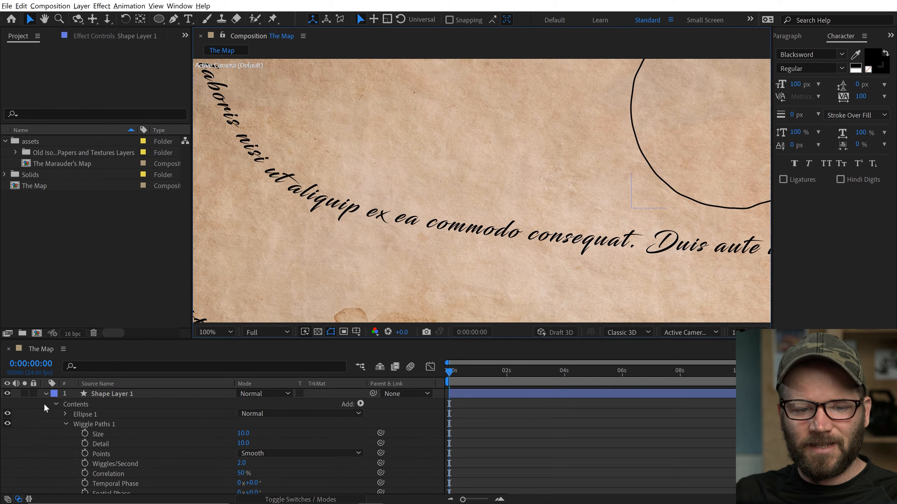
# Collapse the circle's shape layer and create a white 3840 × 2160 px solid named TEXTURE
pyautogui.click(45, 393)
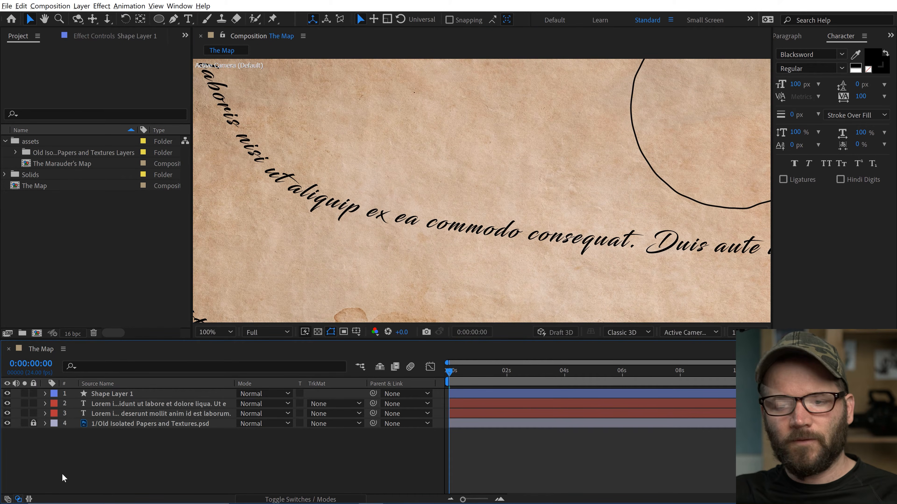
pyautogui.press(',')
pyautogui.rightClick(171, 448)
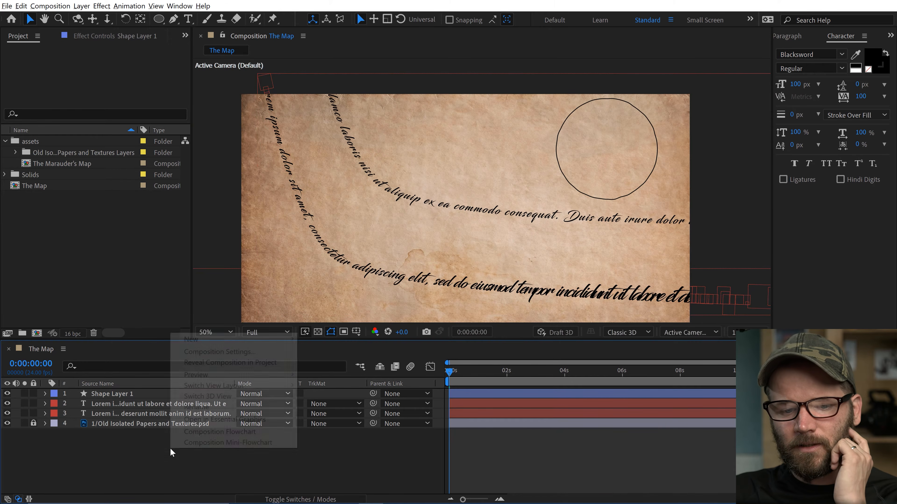
pyautogui.moveTo(204, 340)
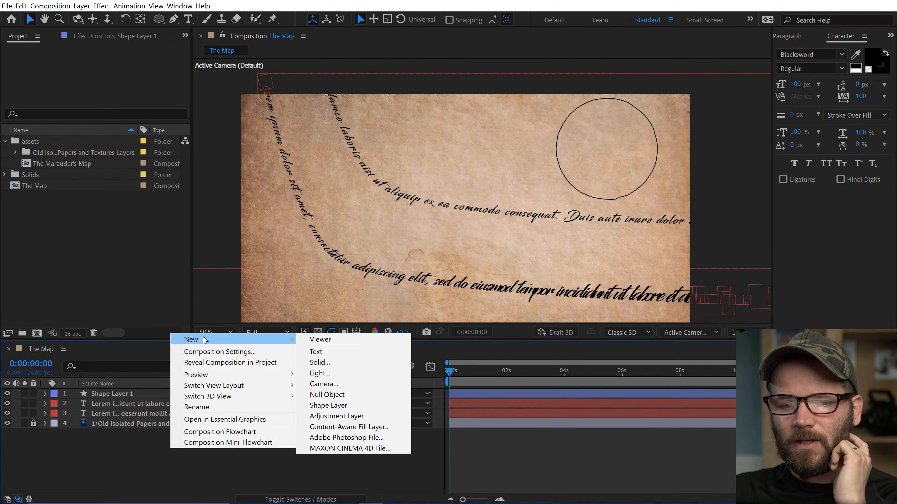
pyautogui.click(333, 364)
pyautogui.write('TEXTURE')
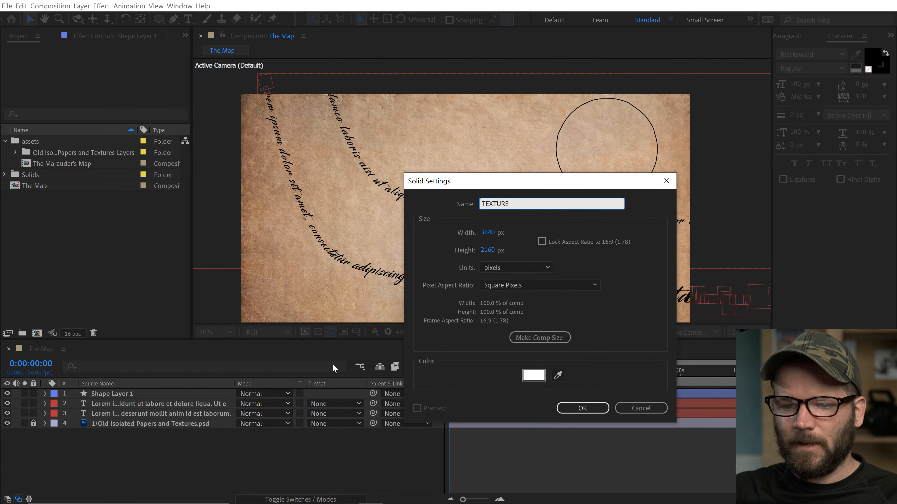
pyautogui.press('Return')
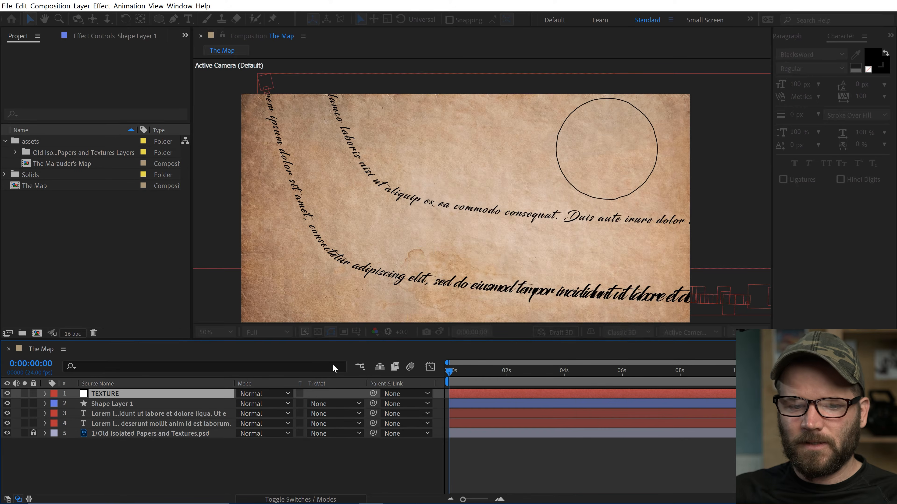
# Find the Fractal Noise effect by searching for "fract" and apply it to the TEXTURE solid
pyautogui.moveTo(519, 195); pyautogui.dragTo(538, 170)
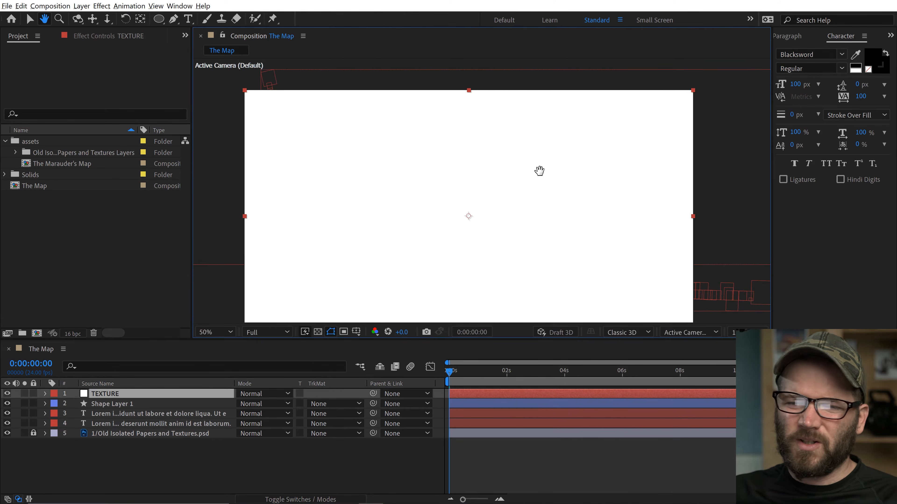
pyautogui.hotkey('ctrl', 'space')
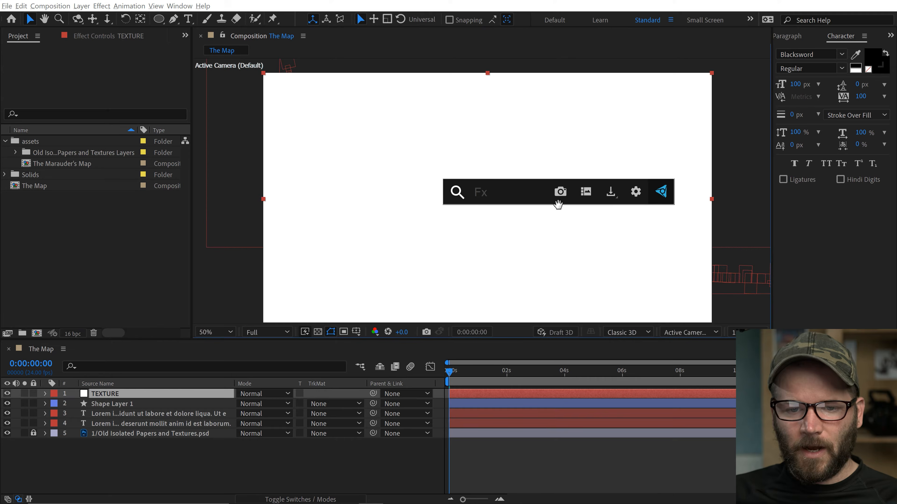
pyautogui.write('fract')
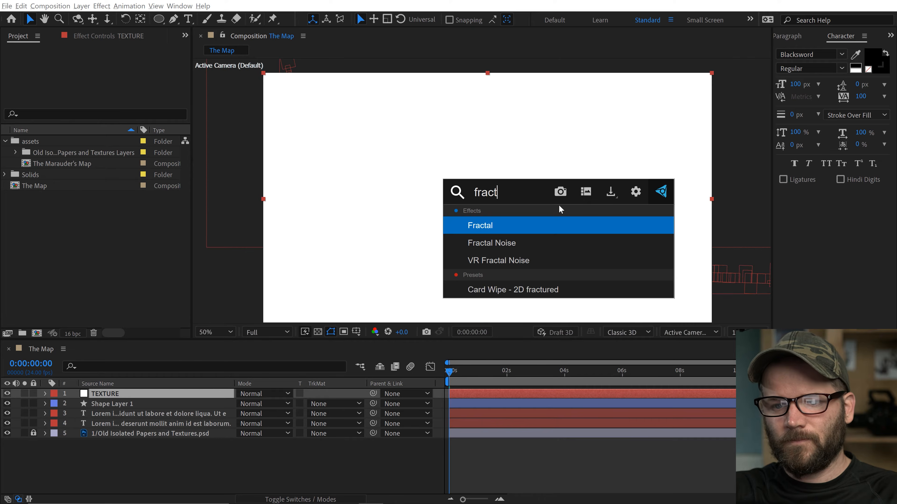
pyautogui.press('Return')
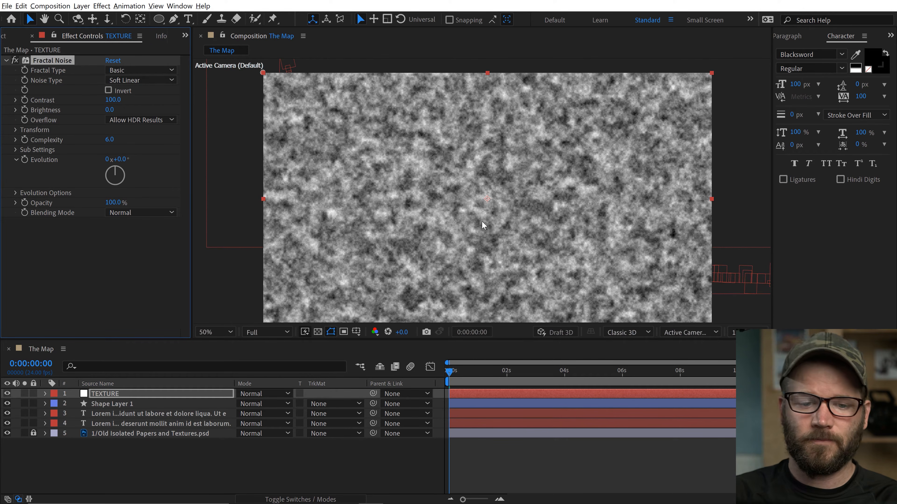
pyautogui.click(106, 394)
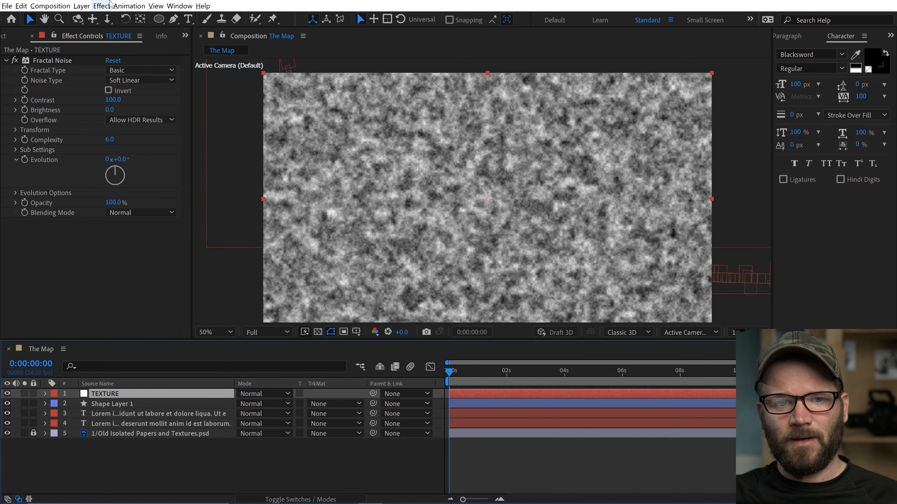
pyautogui.click(105, 6)
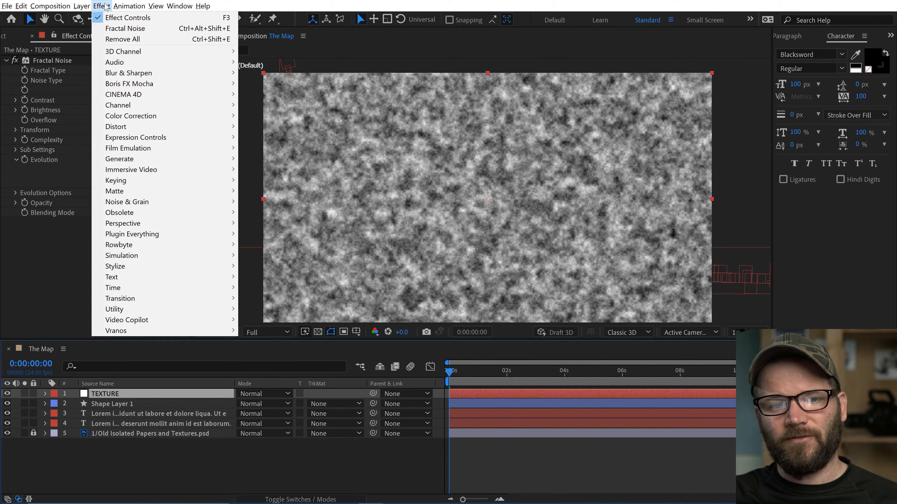
pyautogui.moveTo(135, 163)
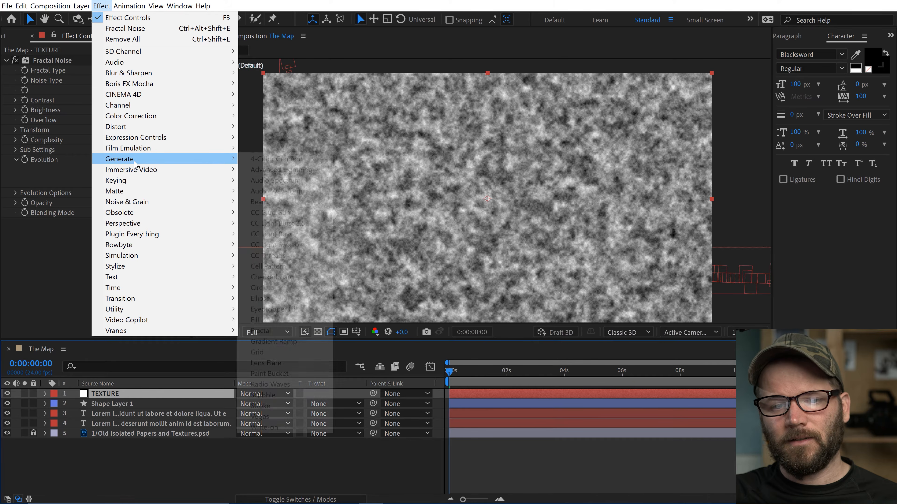
pyautogui.moveTo(145, 204)
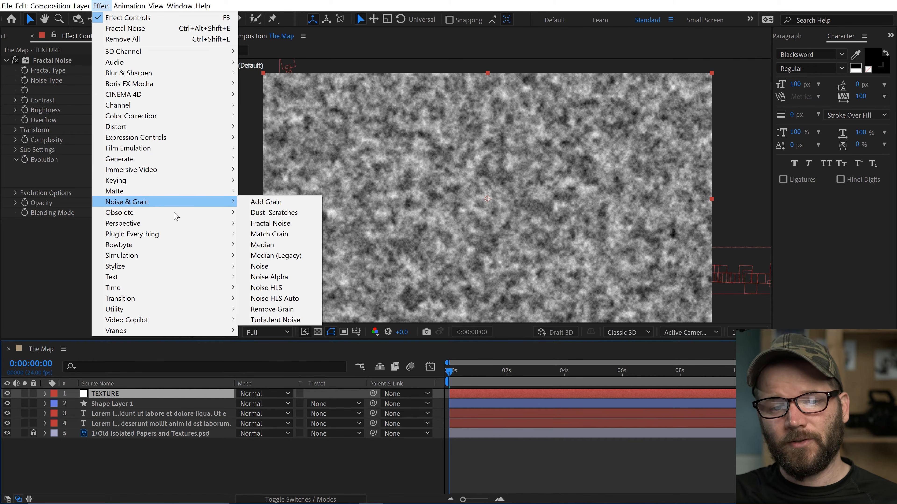
pyautogui.click(267, 463)
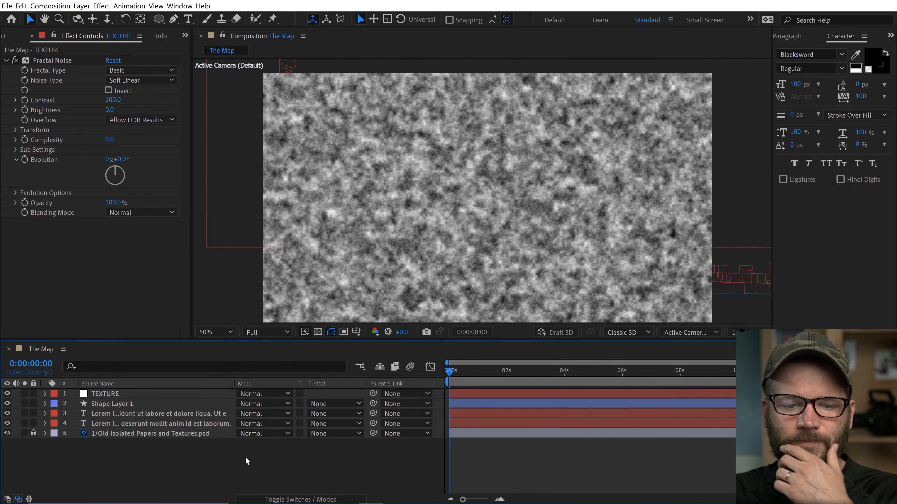
# Find the Set Matte effect by searching for "set mat" and apply it to the lowest text layer
pyautogui.click(112, 425)
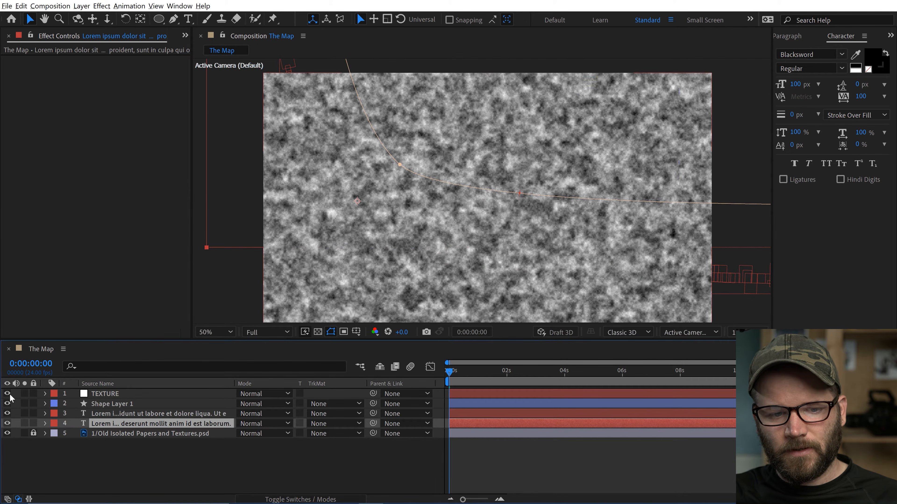
pyautogui.hotkey('ctrl', 'space')
pyautogui.write('se')
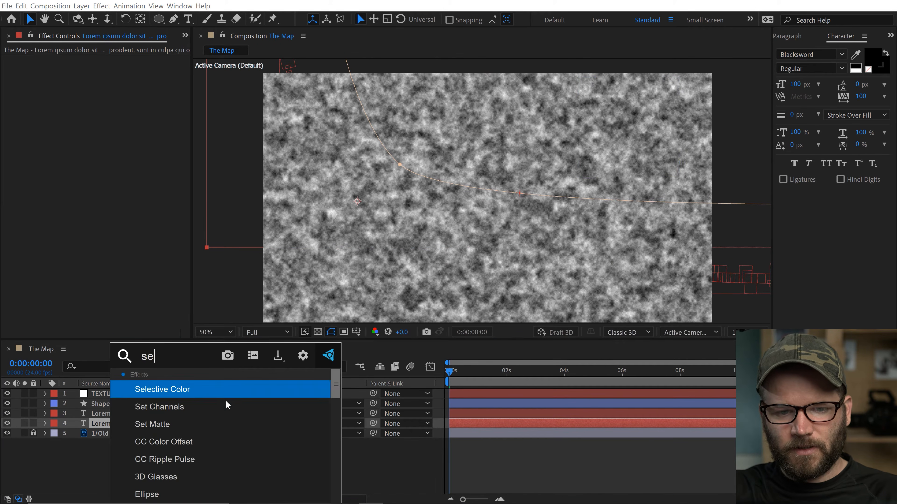
pyautogui.write('t mat')
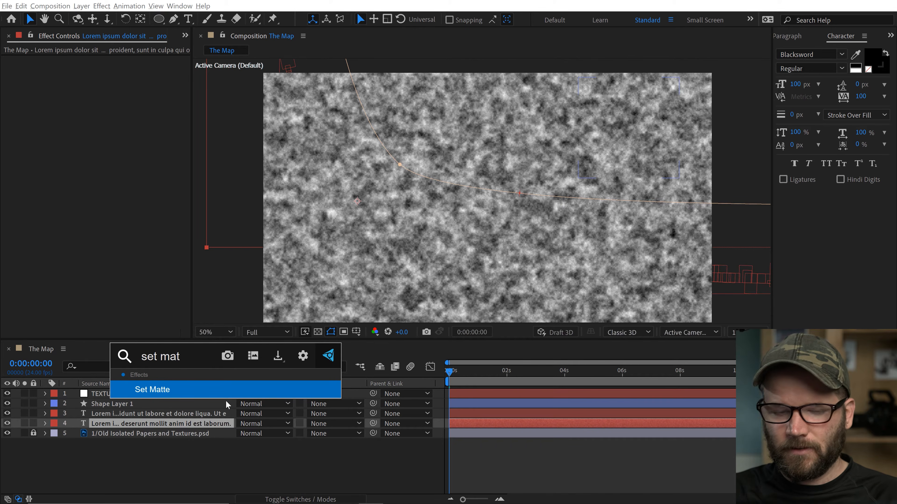
pyautogui.press('Return')
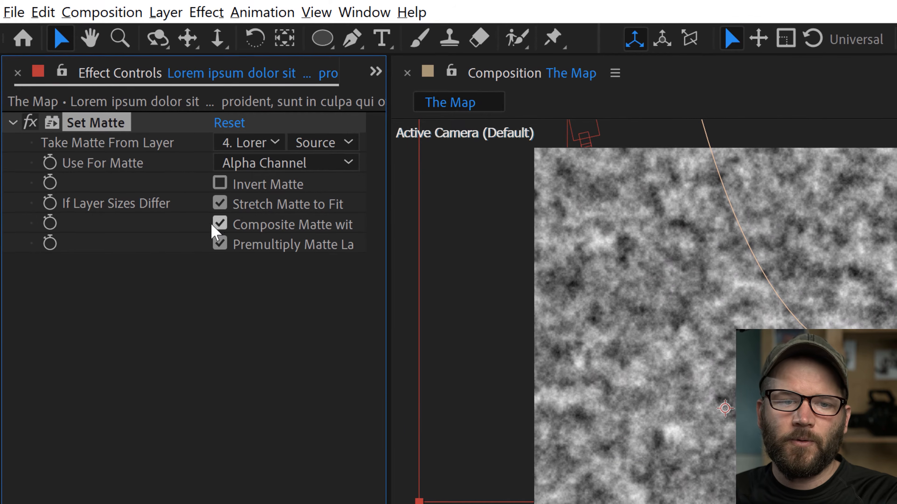
# Configure Set Matte to take its matte from the TEXTURE layer with Effects & Masks, using Luminance
pyautogui.click(249, 143)
pyautogui.click(268, 191)
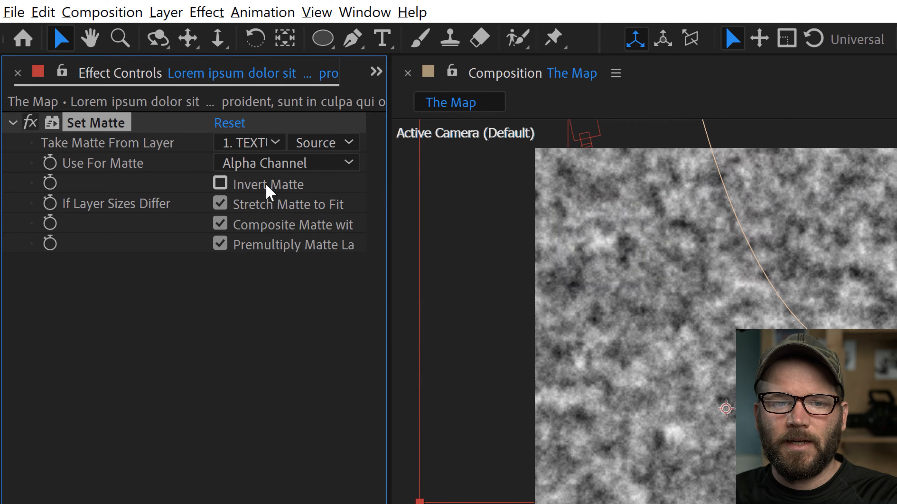
pyautogui.click(315, 143)
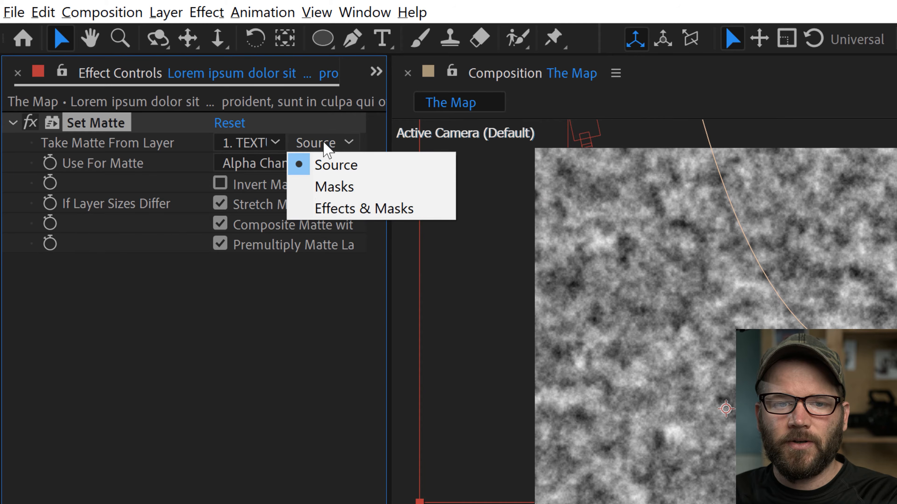
pyautogui.click(342, 209)
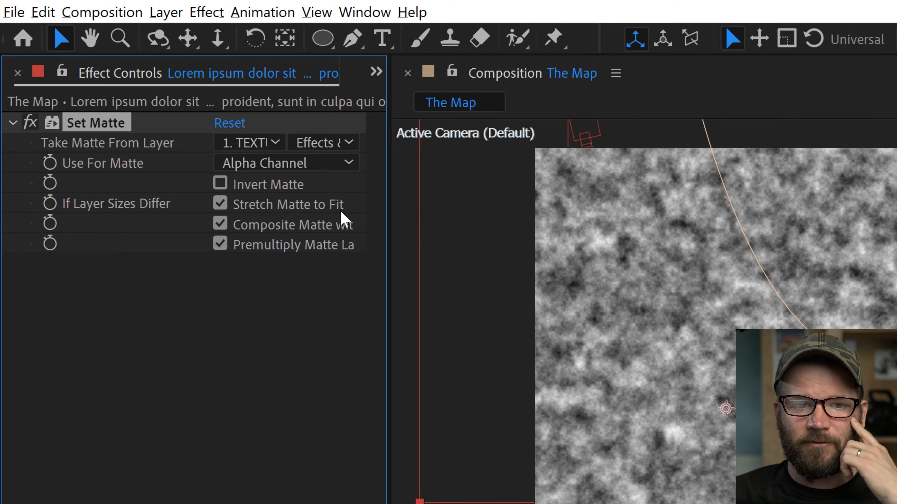
pyautogui.click(233, 166)
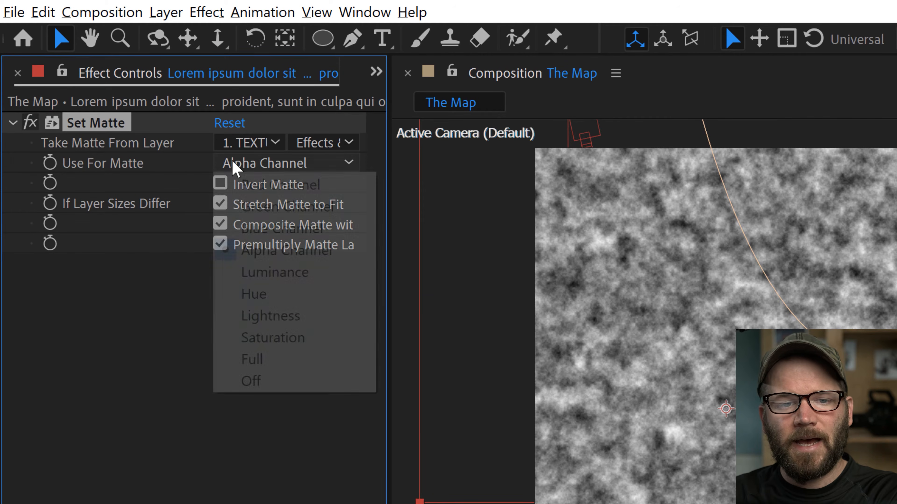
pyautogui.click(278, 272)
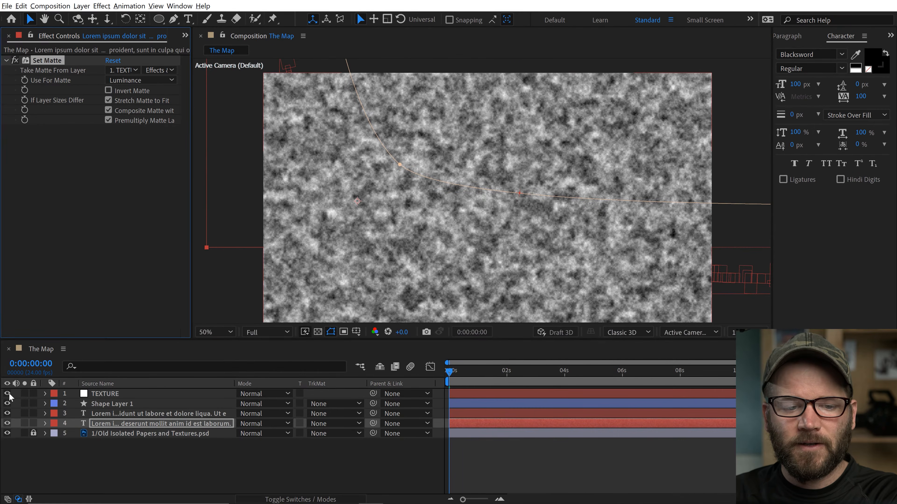
# Hide the TEXTURE layer and inspect the matted script lettering up close on the parchment
pyautogui.click(7, 394)
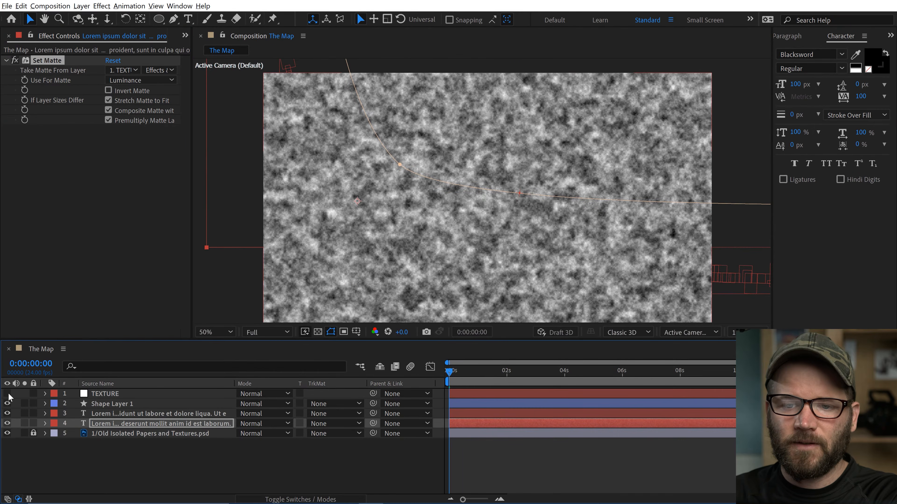
pyautogui.scroll(1, 455, 227)
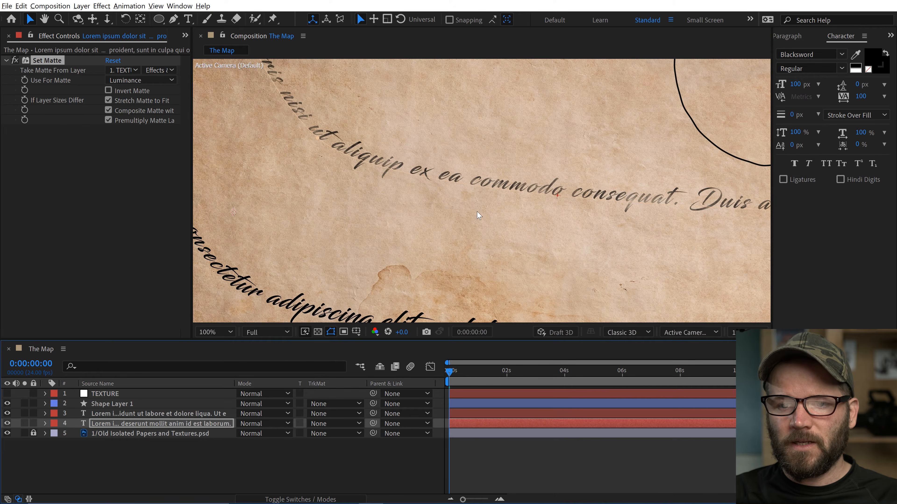
pyautogui.moveTo(506, 205); pyautogui.dragTo(622, 219)
pyautogui.scroll(1, 365, 204)
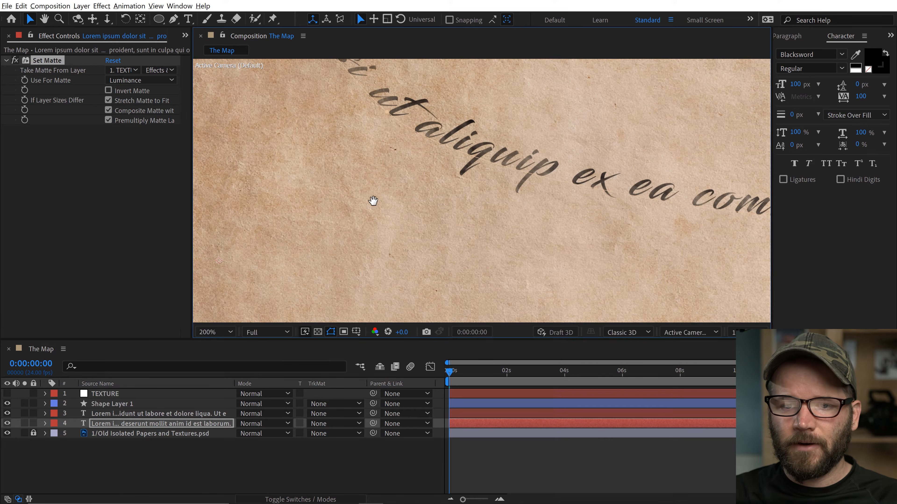
pyautogui.moveTo(373, 200); pyautogui.dragTo(566, 271)
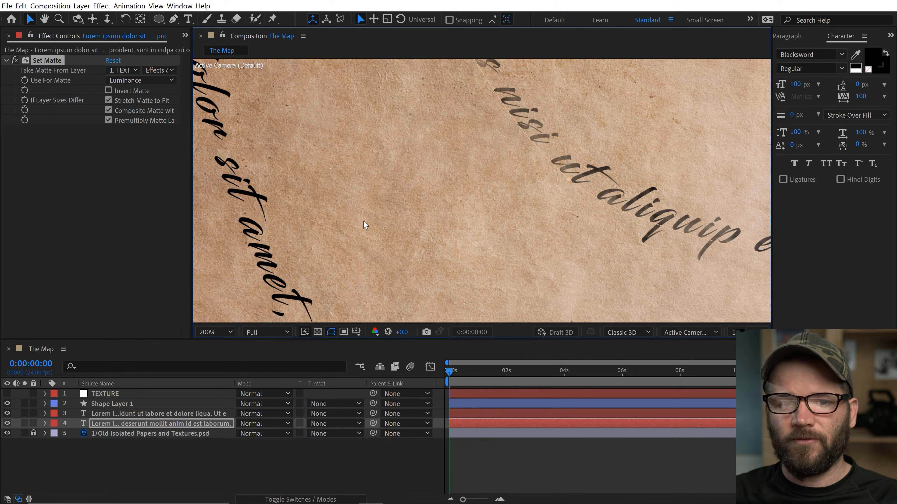
# Set the TEXTURE layer's Fractal Noise Contrast to 171 and Brightness to 10
pyautogui.click(106, 393)
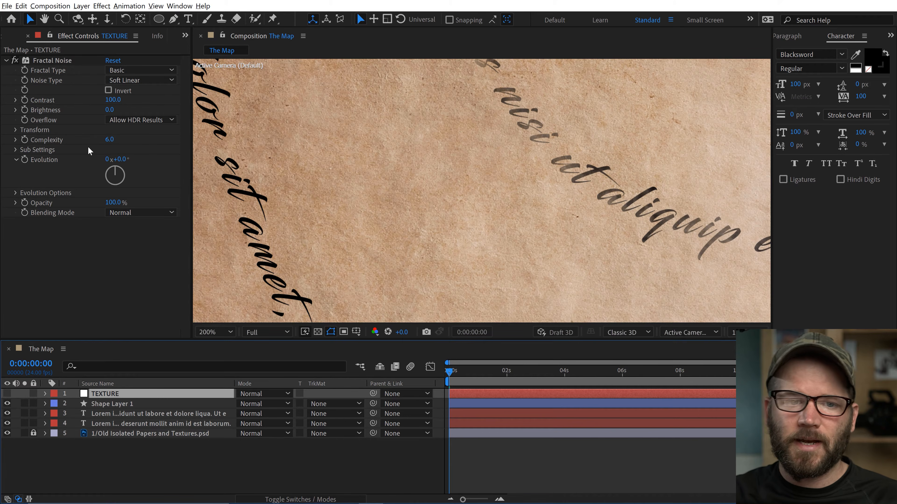
pyautogui.moveTo(111, 103); pyautogui.dragTo(118, 101)
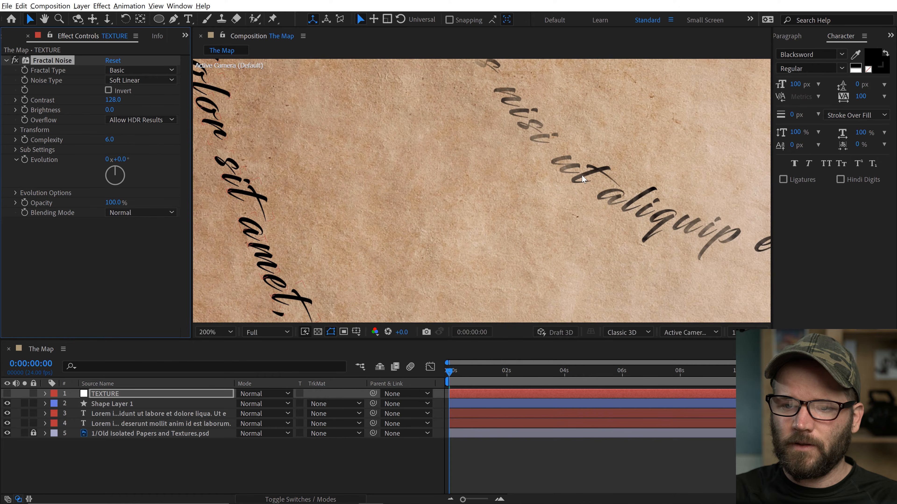
pyautogui.moveTo(110, 109); pyautogui.dragTo(97, 110)
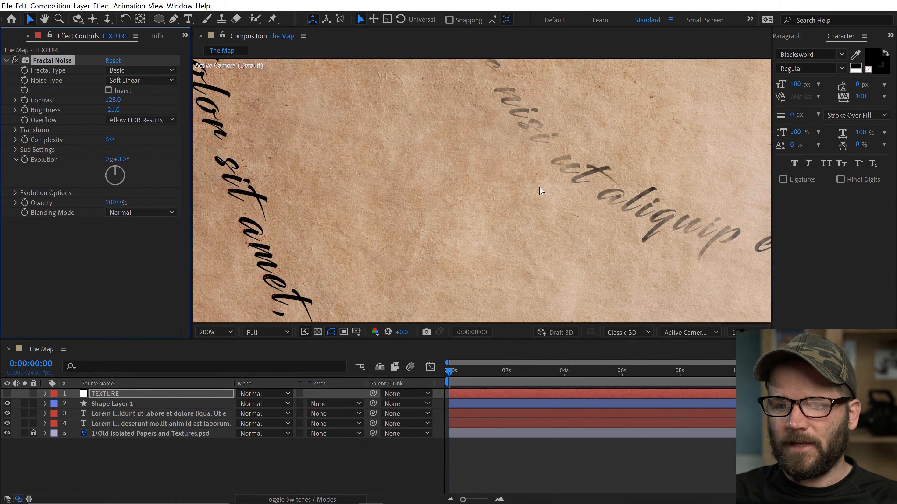
pyautogui.moveTo(134, 99); pyautogui.dragTo(142, 97)
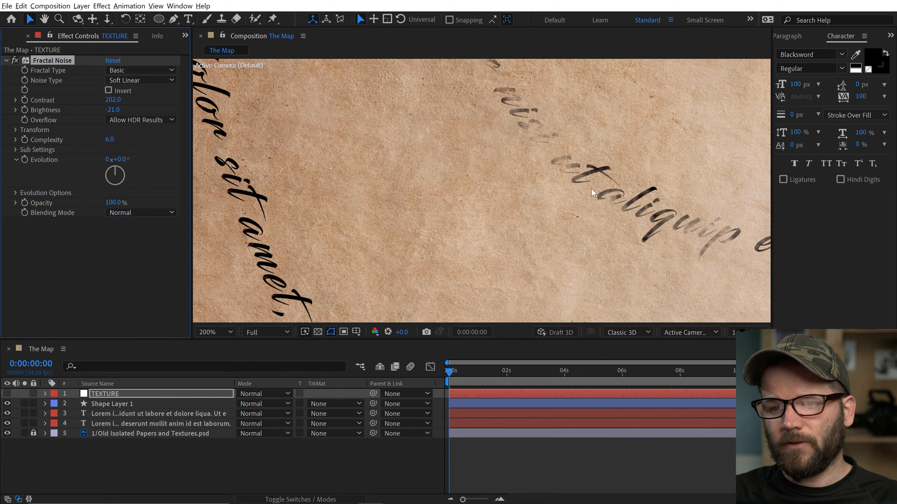
pyautogui.moveTo(112, 109); pyautogui.dragTo(605, 213)
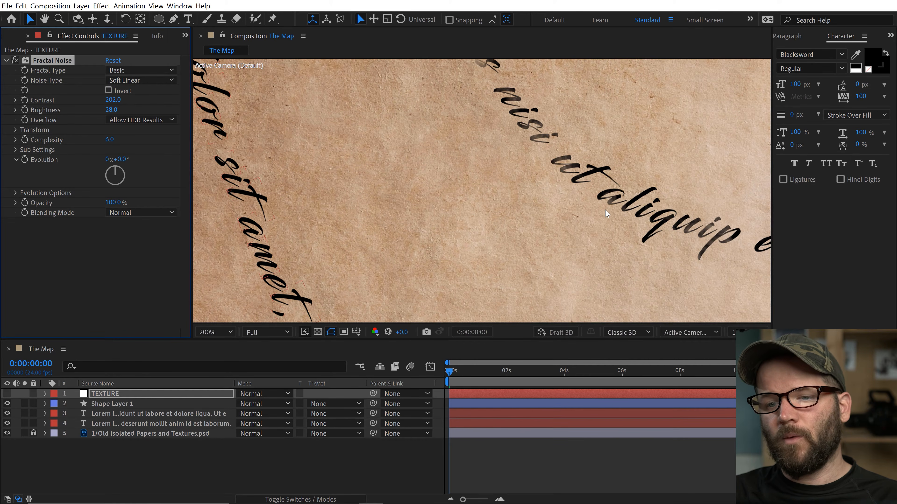
pyautogui.press(',')
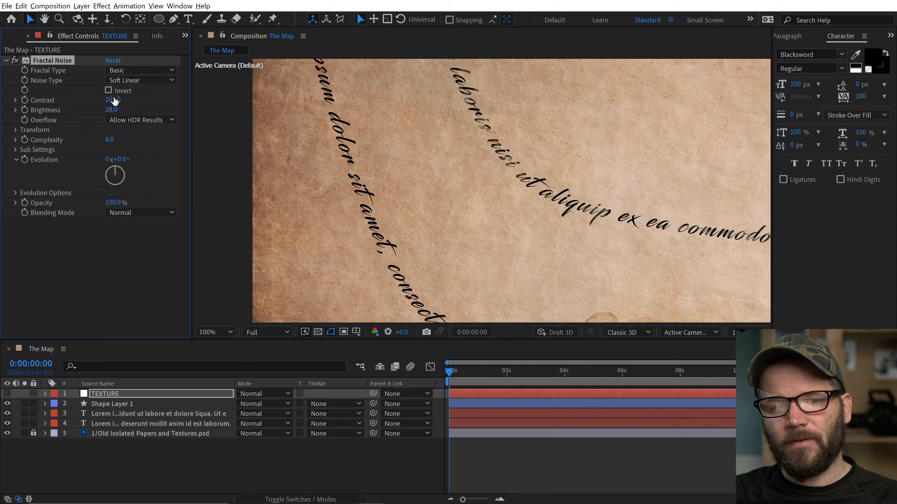
pyautogui.moveTo(106, 100); pyautogui.dragTo(393, 154)
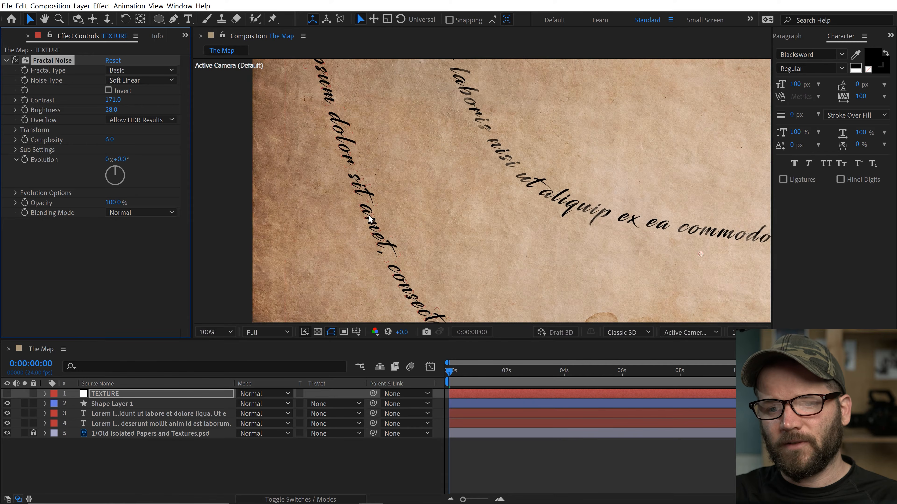
pyautogui.press('.')
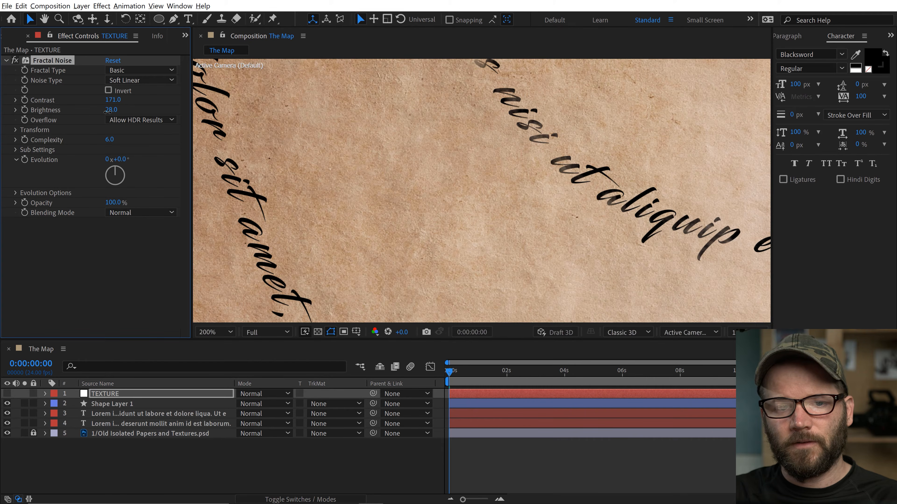
pyautogui.moveTo(111, 109); pyautogui.dragTo(99, 112)
pyautogui.press(',')
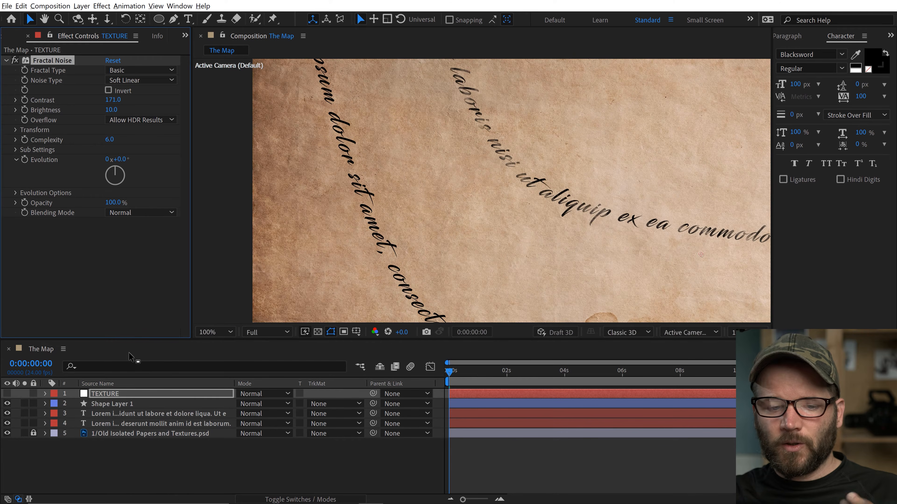
# Copy the Set Matte effect from the lowest text layer to the circle's shape layer and the other text layer
pyautogui.click(121, 451)
pyautogui.click(111, 424)
pyautogui.click(64, 64)
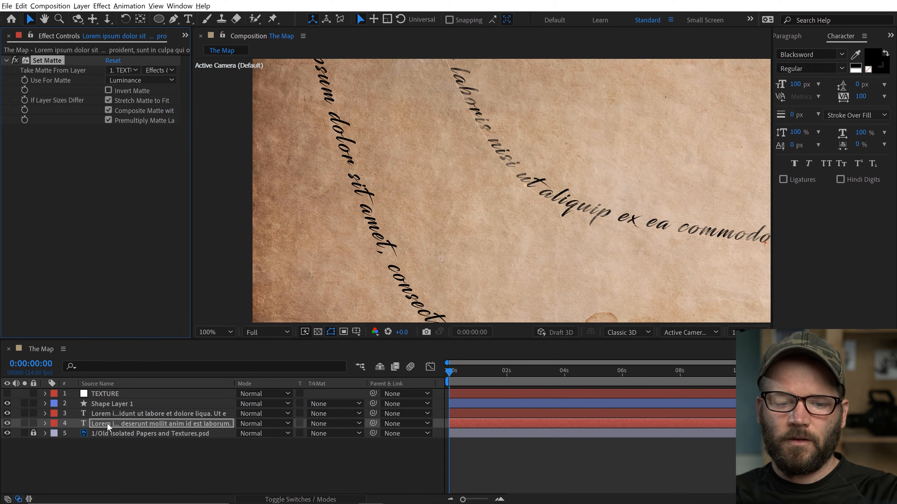
pyautogui.click(112, 404)
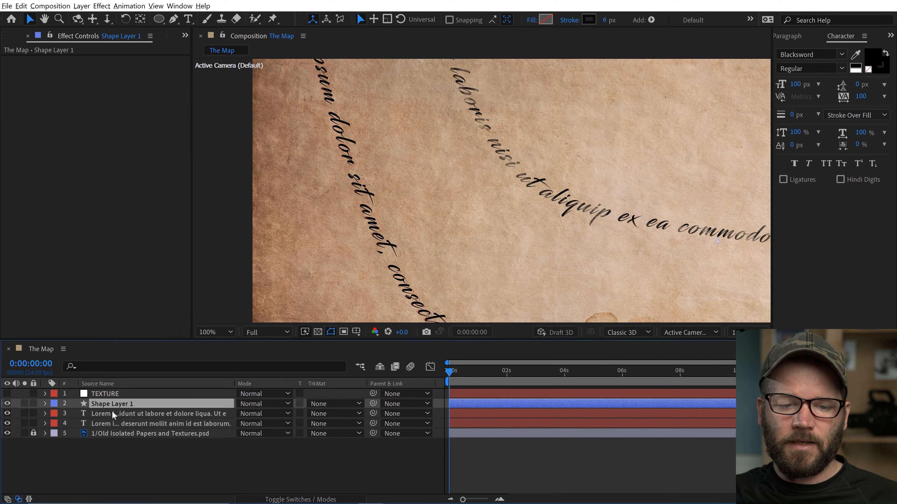
pyautogui.keyDown('ctrl'); pyautogui.click(113, 410); pyautogui.keyUp('ctrl')
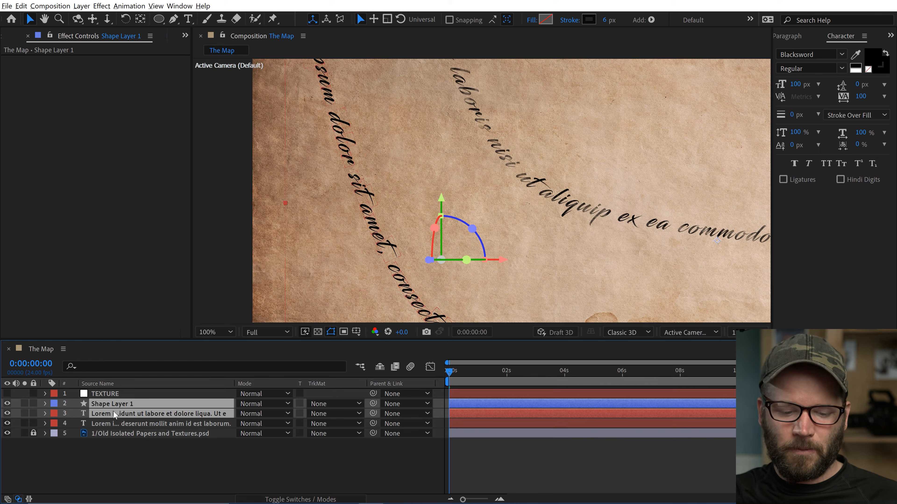
pyautogui.click(336, 457)
# Examine the textured ink on the script lettering and the circle outline up close
pyautogui.moveTo(491, 209); pyautogui.dragTo(380, 231)
pyautogui.scroll(2, 614, 176)
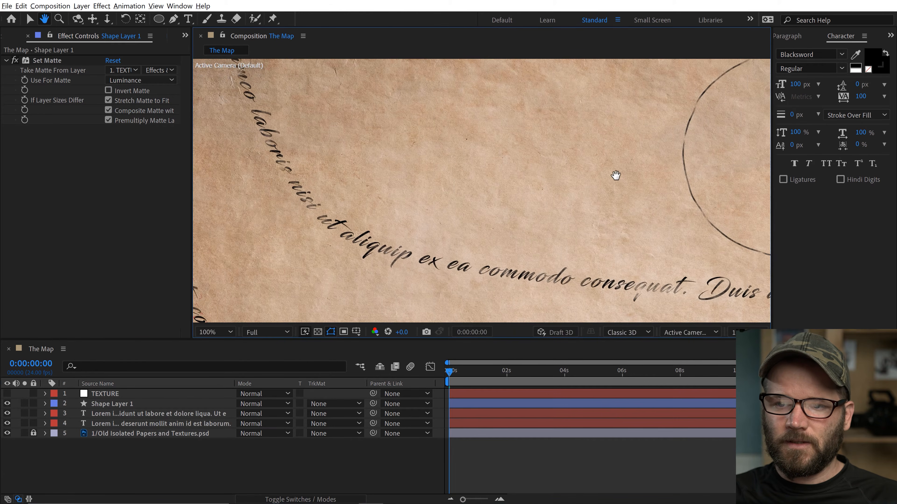
pyautogui.moveTo(614, 177); pyautogui.dragTo(442, 224)
pyautogui.scroll(2, 589, 190)
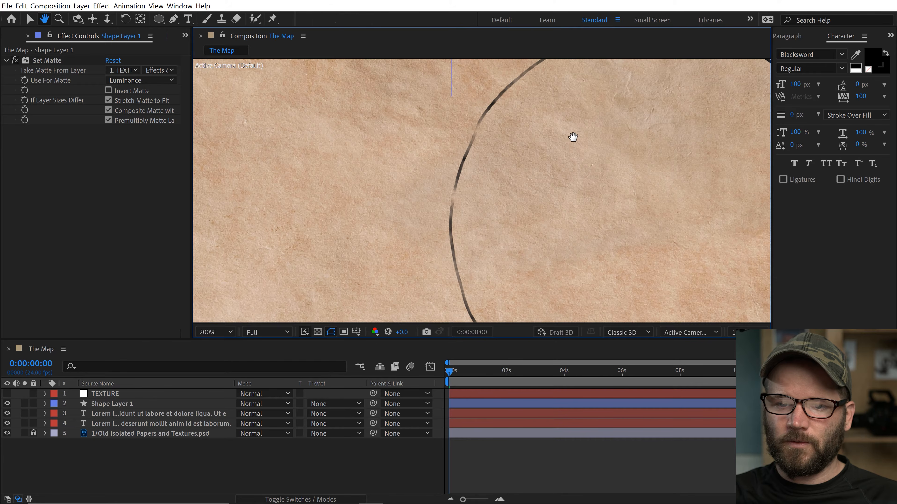
pyautogui.scroll(-5, 573, 136)
pyautogui.scroll(-3, 568, 235)
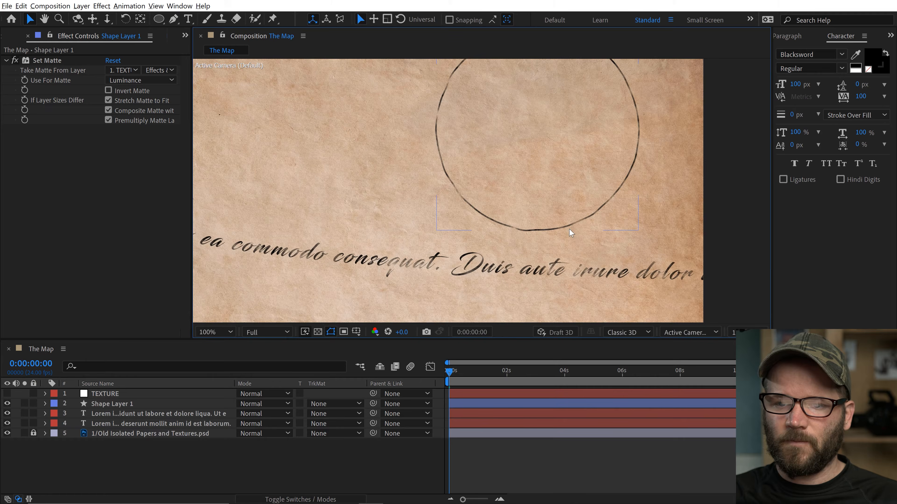
pyautogui.scroll(-1, 571, 236)
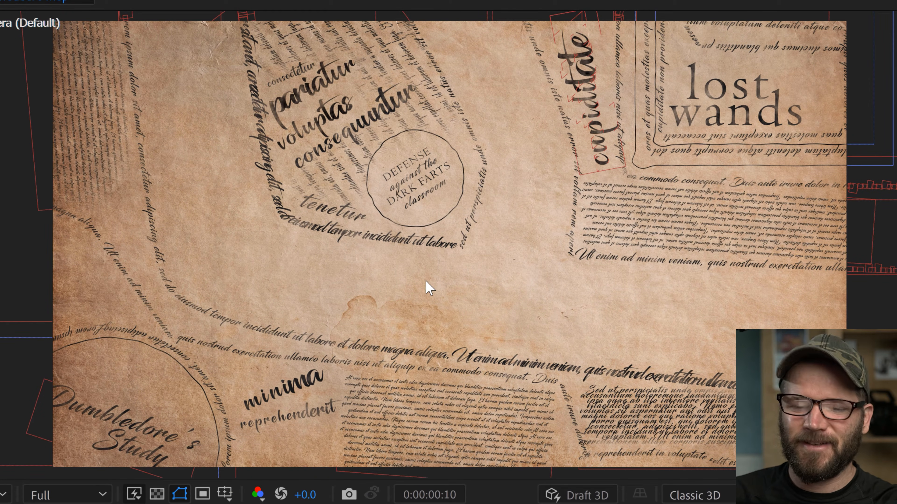
pyautogui.click(426, 288)
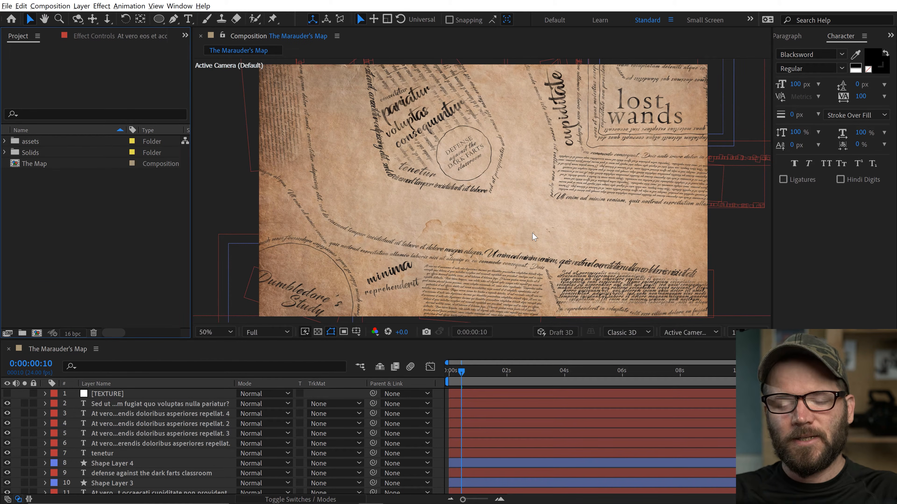
# Create a 3840 x 2160, 24 fps, 15-second composition named Footprints and display its transparency grid
pyautogui.click(36, 333)
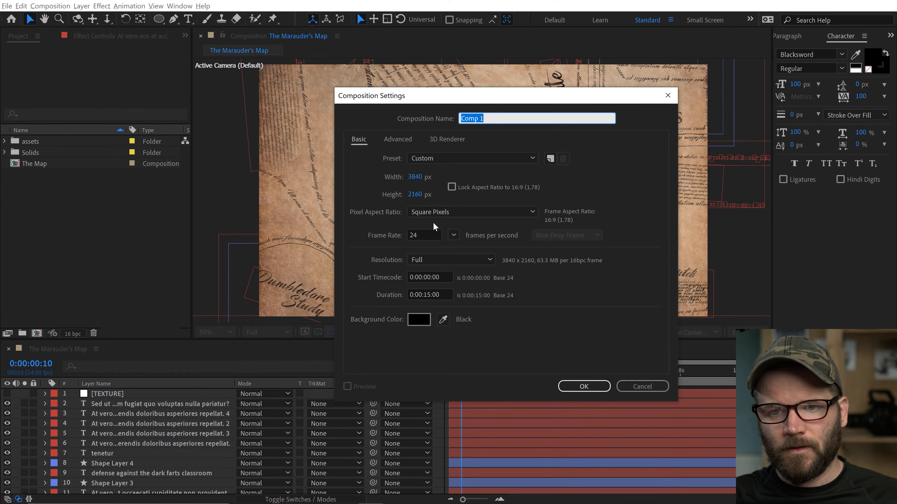
pyautogui.write('Footprints')
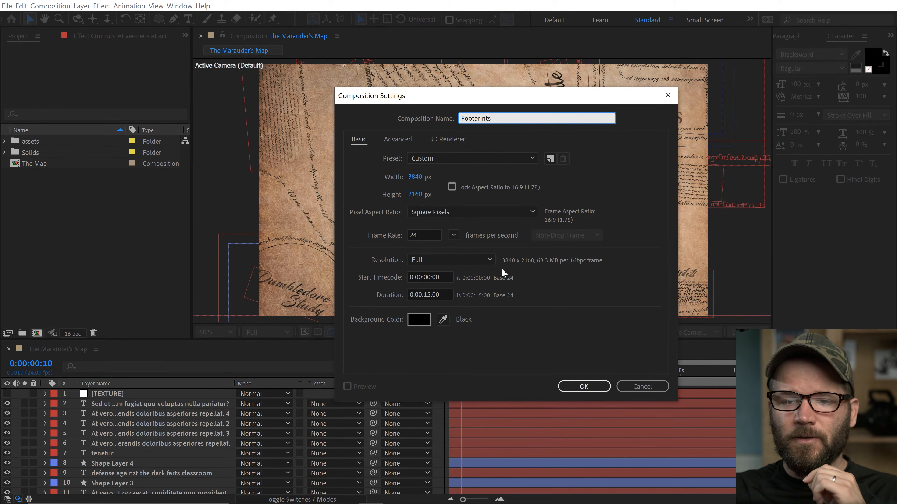
pyautogui.press('Return')
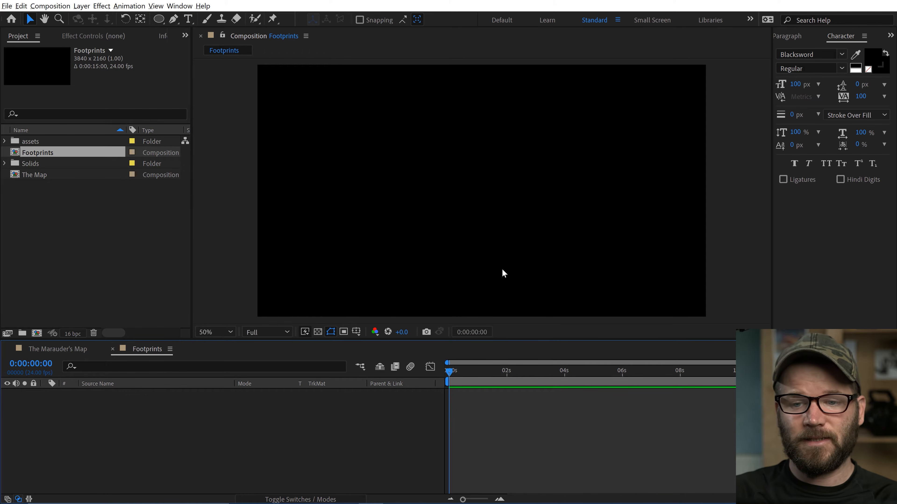
pyautogui.click(316, 333)
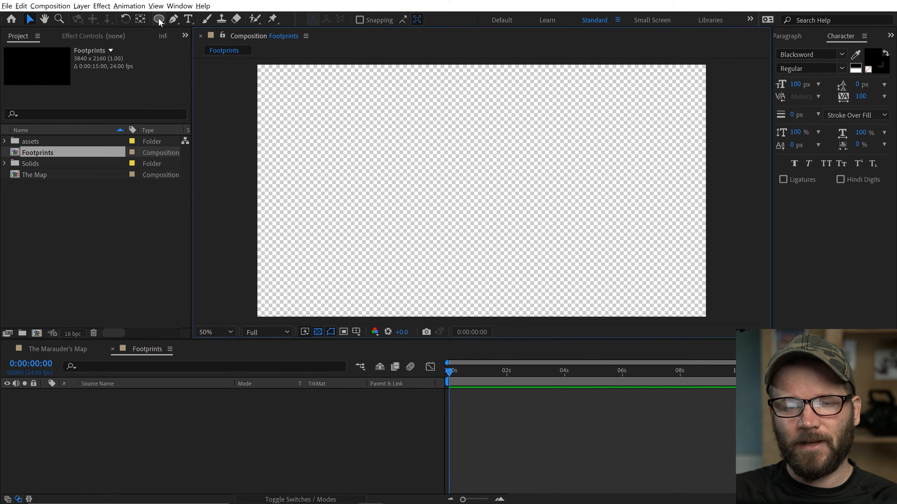
# Set the Pen tool to draw with a solid black fill and no stroke
pyautogui.click(174, 21)
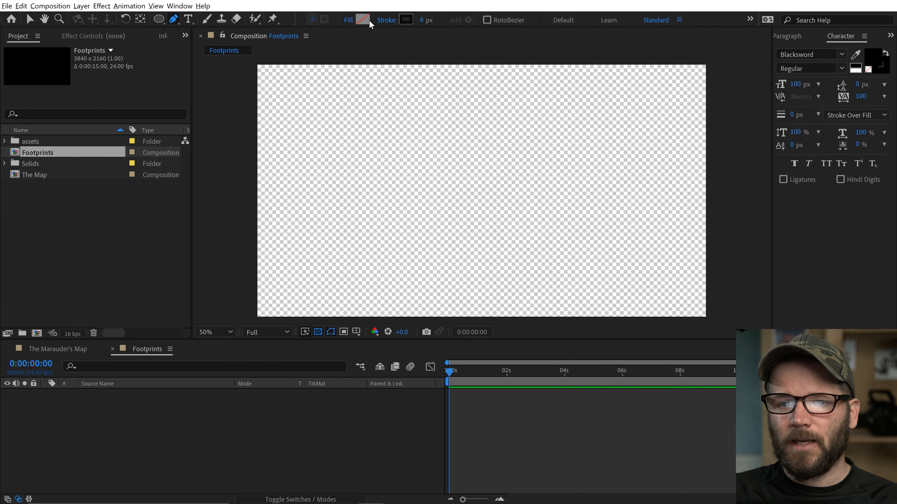
pyautogui.click(349, 20)
pyautogui.click(545, 215)
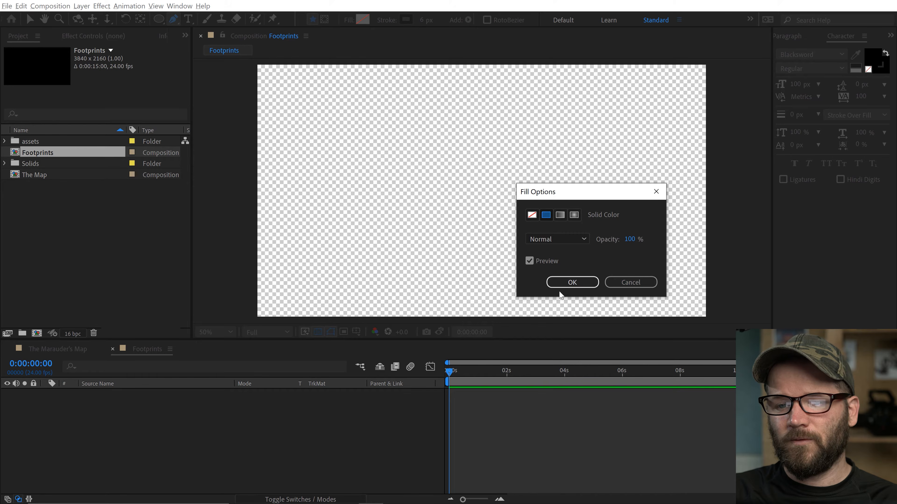
pyautogui.click(566, 285)
pyautogui.click(389, 21)
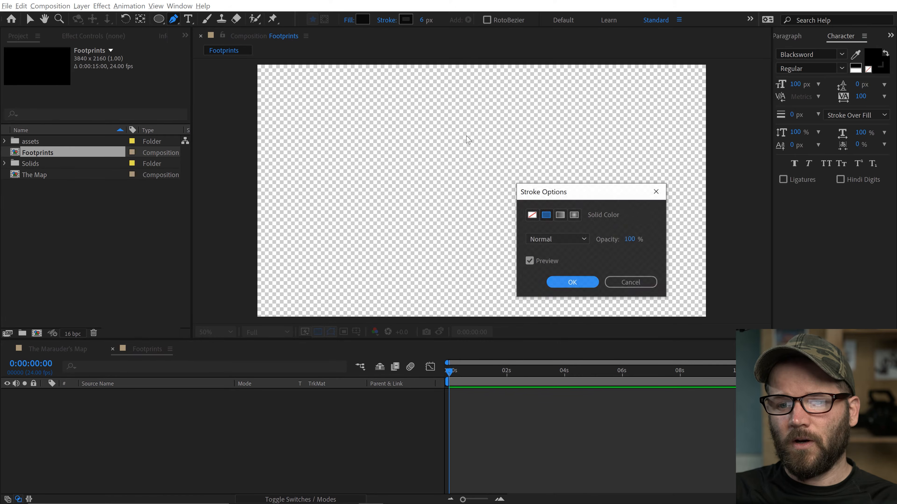
pyautogui.click(532, 215)
pyautogui.click(572, 281)
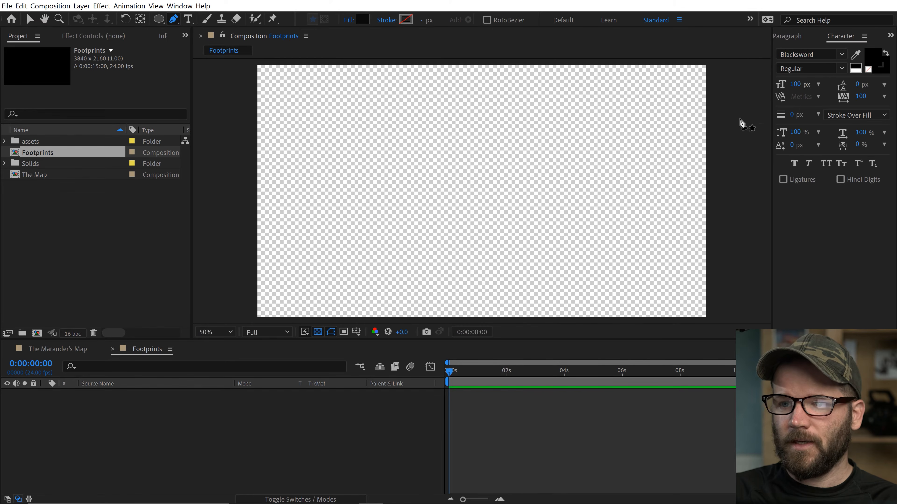
# Draw a small shoe heel shape just below the composition's centre, with a flat upper edge and a rounded lower end
pyautogui.press(',')
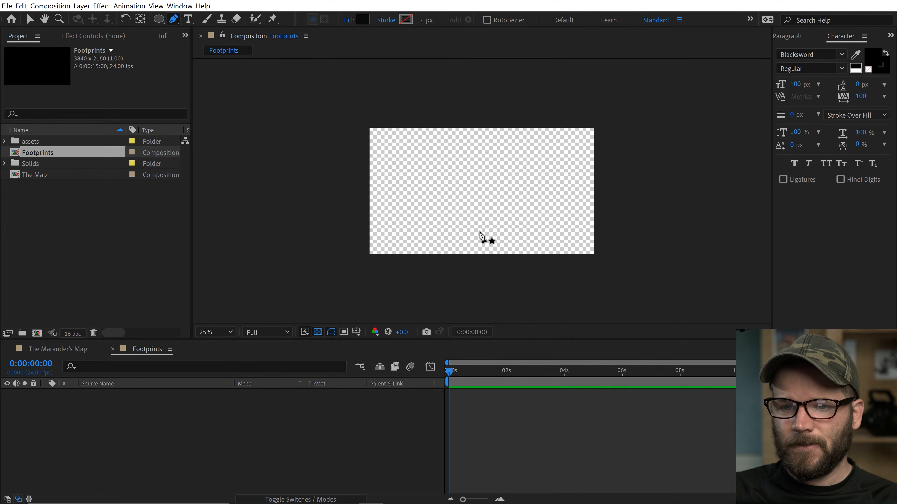
pyautogui.press('.')
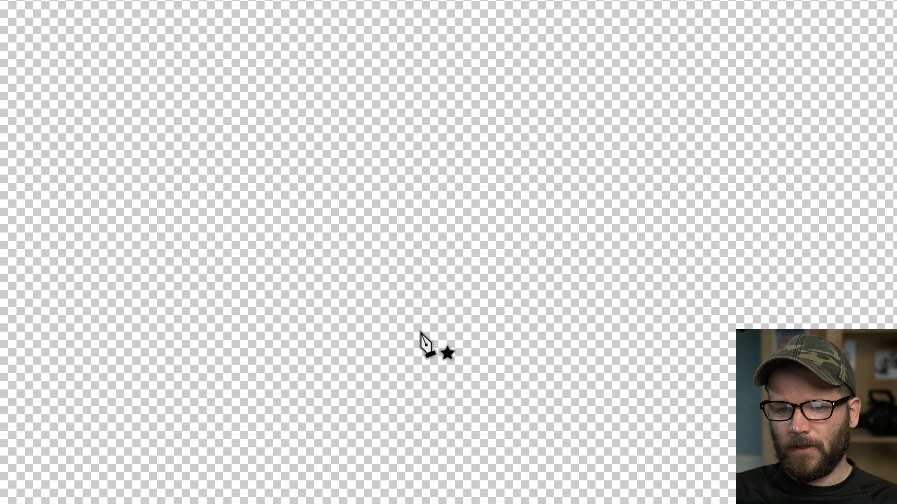
pyautogui.click(420, 332)
pyautogui.click(475, 330)
pyautogui.moveTo(464, 381); pyautogui.dragTo(451, 378)
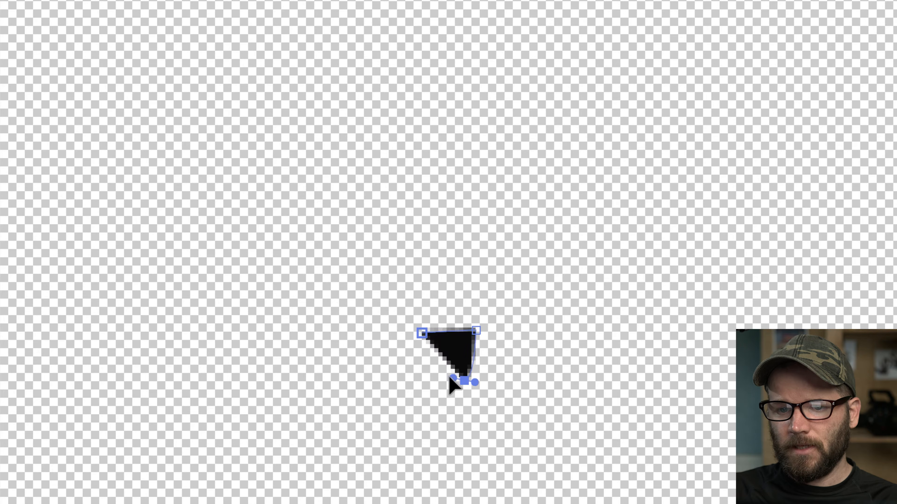
pyautogui.click(422, 333)
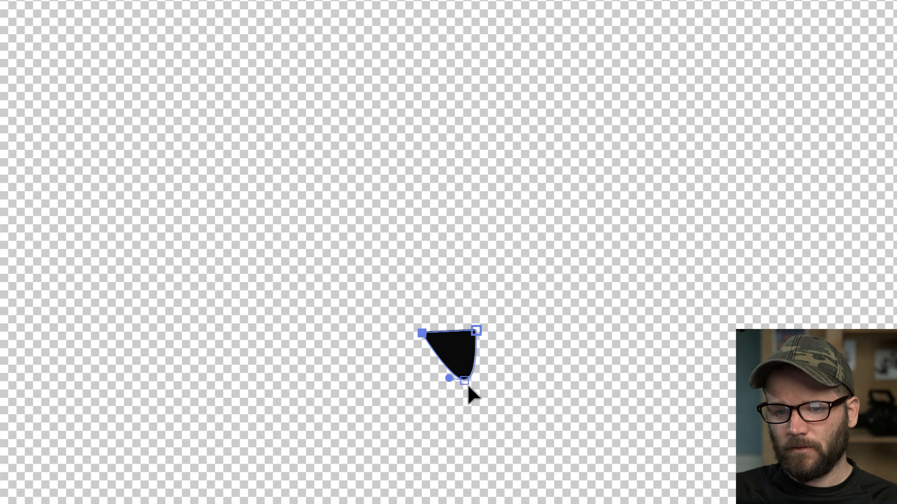
pyautogui.moveTo(464, 380); pyautogui.dragTo(428, 373)
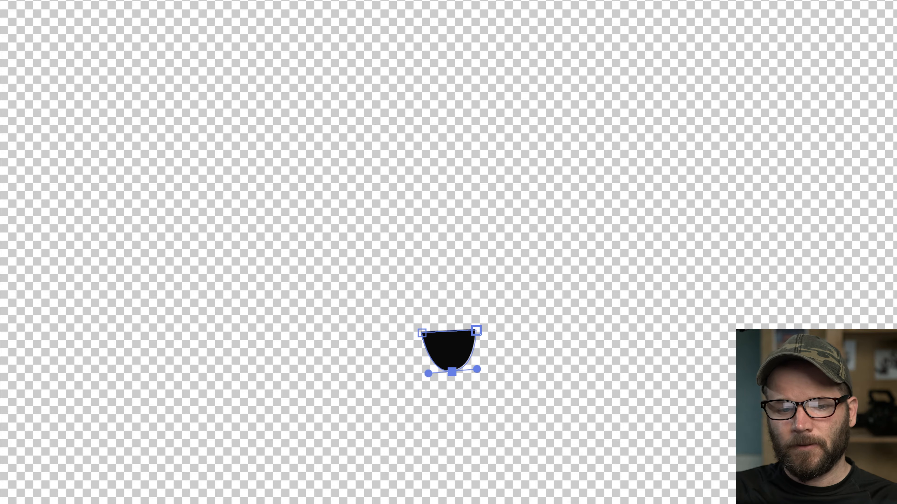
pyautogui.press('Escape')
pyautogui.press('v')
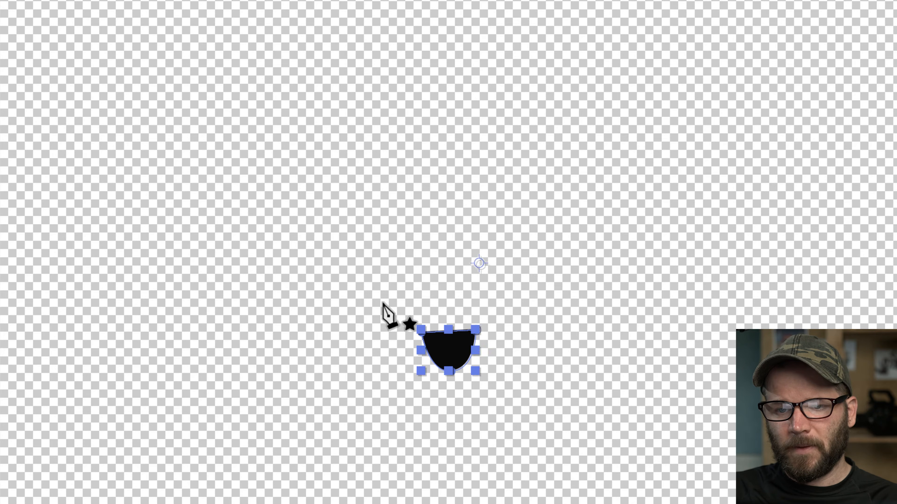
# Draw the curved sole shape above the heel on the same layer and refine its lower corners, leaving a narrow gap
pyautogui.press('p')
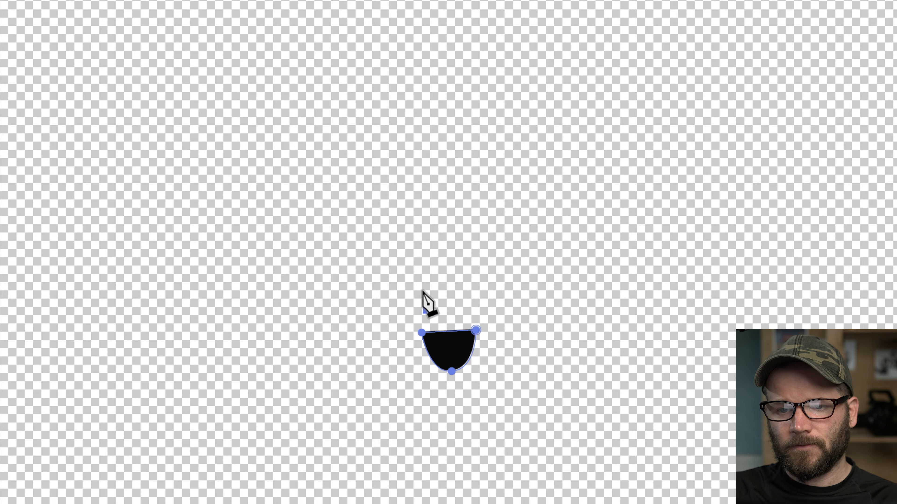
pyautogui.click(428, 308)
pyautogui.moveTo(418, 260); pyautogui.dragTo(408, 237)
pyautogui.moveTo(436, 200); pyautogui.dragTo(474, 193)
pyautogui.click(469, 299)
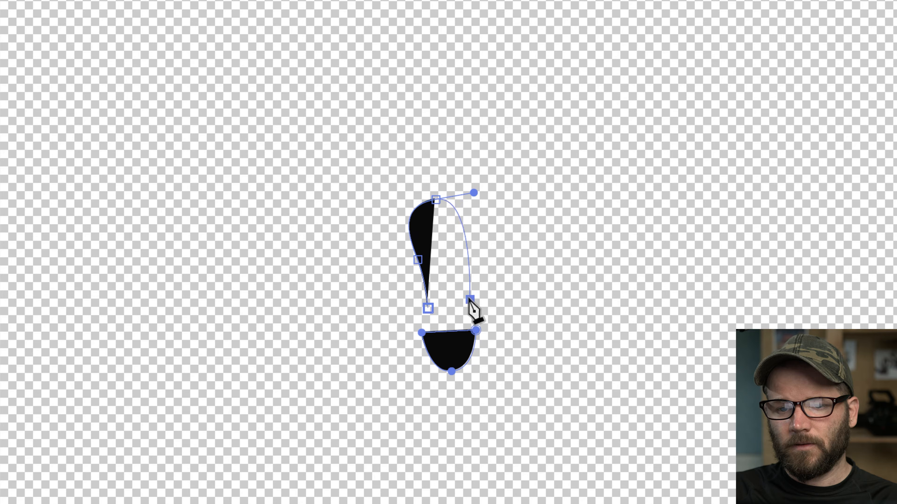
pyautogui.moveTo(470, 300); pyautogui.dragTo(472, 307)
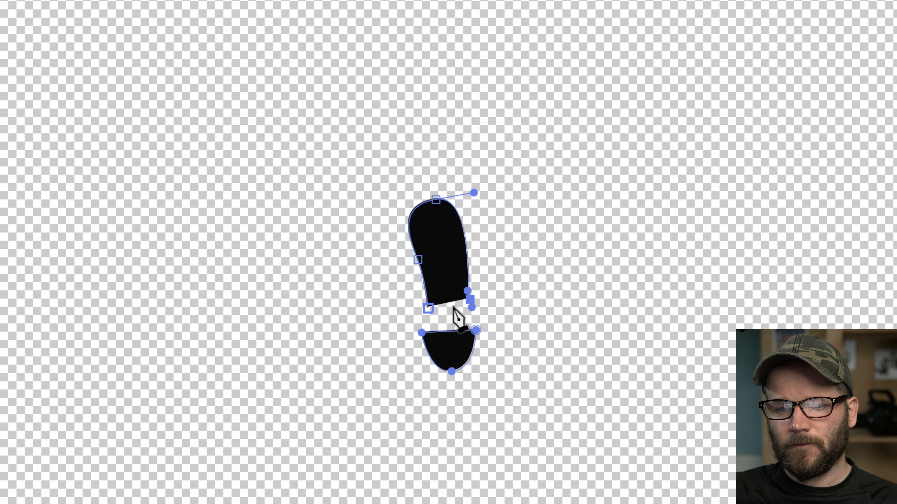
pyautogui.click(428, 308)
pyautogui.hotkey('ctrl', '=')
pyautogui.moveTo(464, 341); pyautogui.dragTo(477, 355)
pyautogui.moveTo(396, 349); pyautogui.dragTo(390, 348)
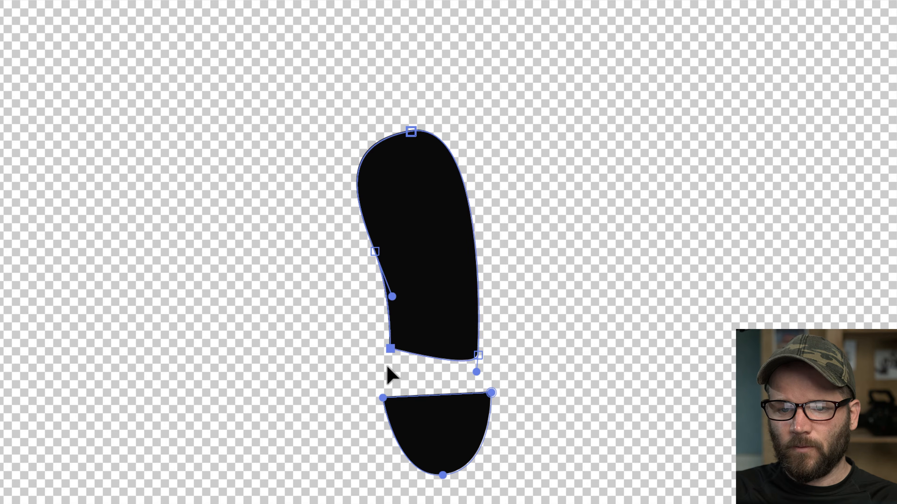
# Rename the shape layer as Footprint
pyautogui.press('v')
pyautogui.press('Return')
pyautogui.write('Foo')
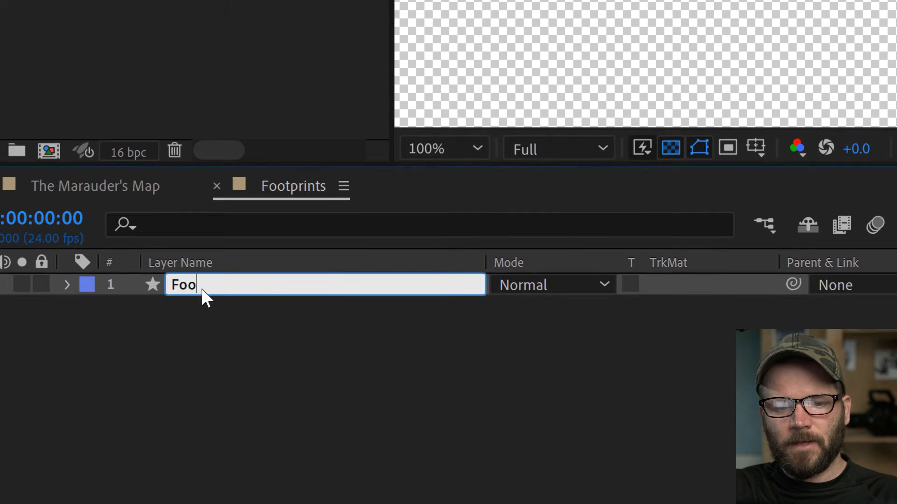
pyautogui.write('tprint')
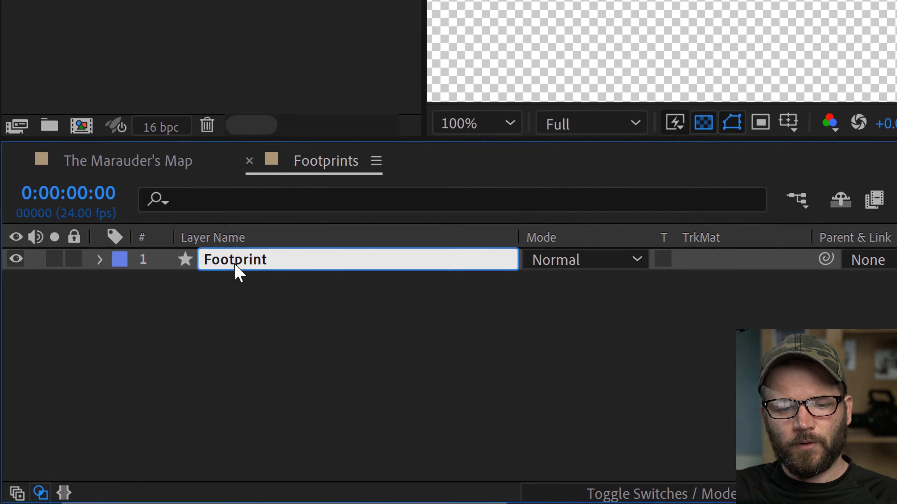
pyautogui.press('Return')
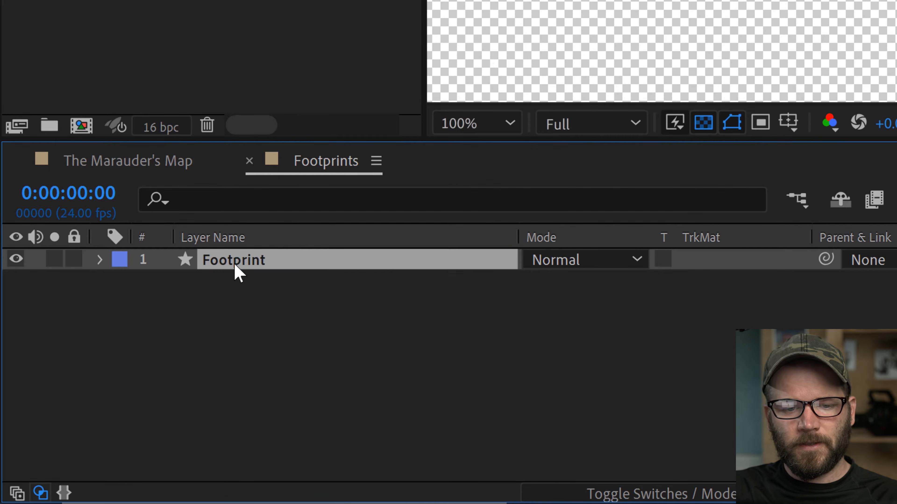
# Identify which part of the Footprint layer Shape 1 is by toggling its visibility, and rename that group as Heel
pyautogui.click(99, 260)
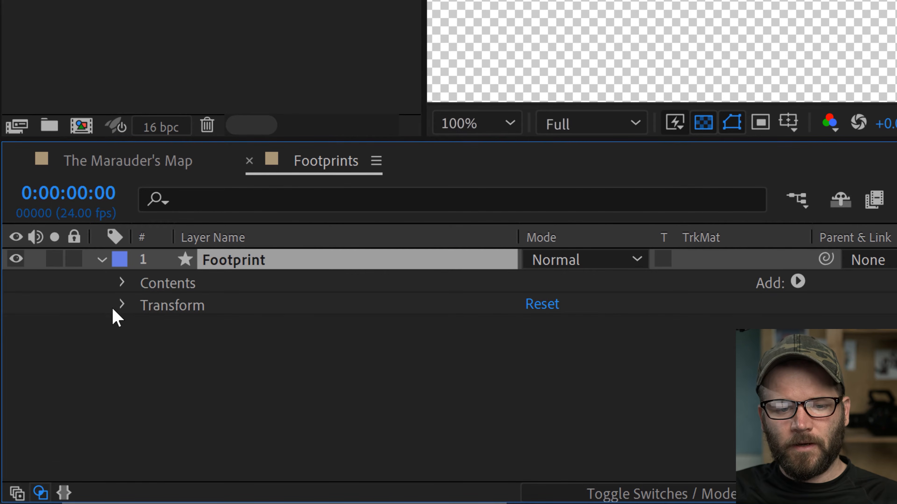
pyautogui.click(124, 283)
pyautogui.click(164, 304)
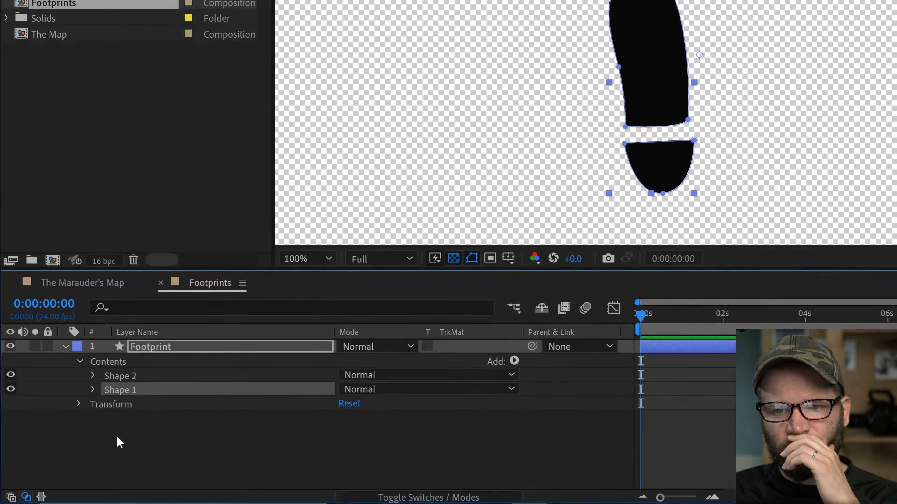
pyautogui.click(148, 359)
pyautogui.click(10, 397)
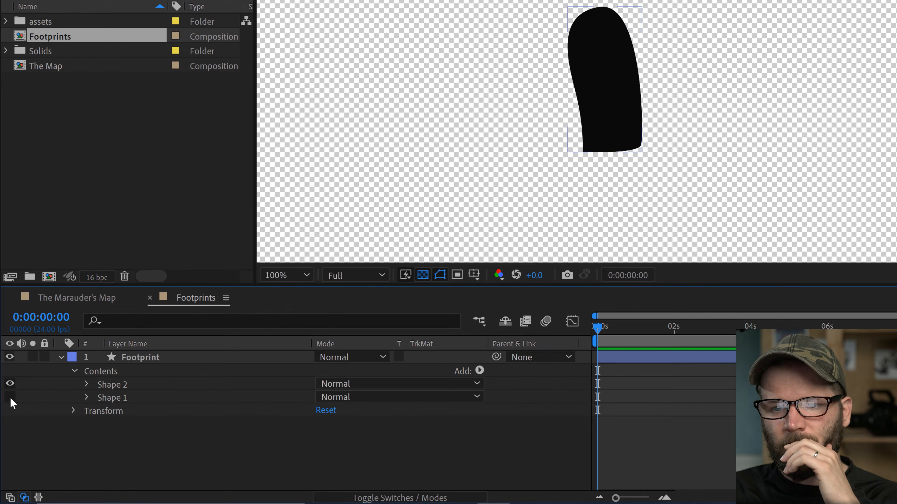
pyautogui.click(10, 397)
pyautogui.click(112, 397)
pyautogui.press('Return')
pyautogui.write('Heel')
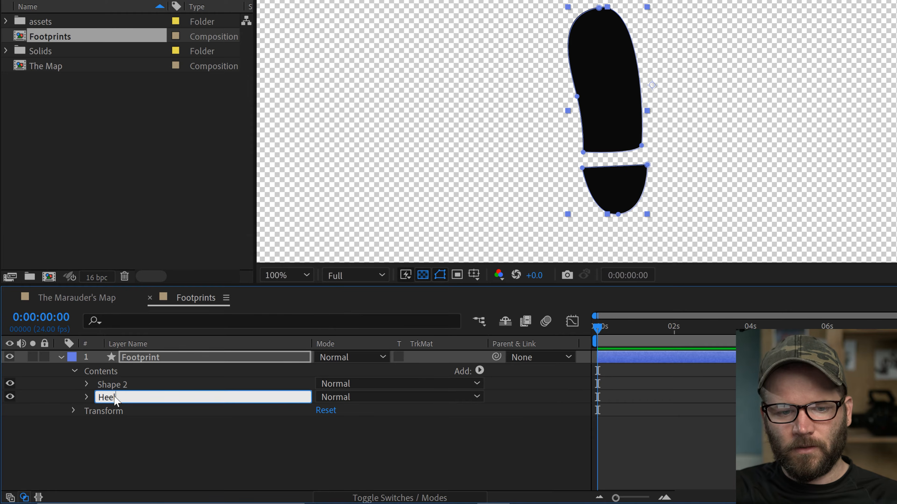
pyautogui.press('Return')
# Rename the Shape 2 group in the Footprint layer's contents as Toe
pyautogui.click(112, 385)
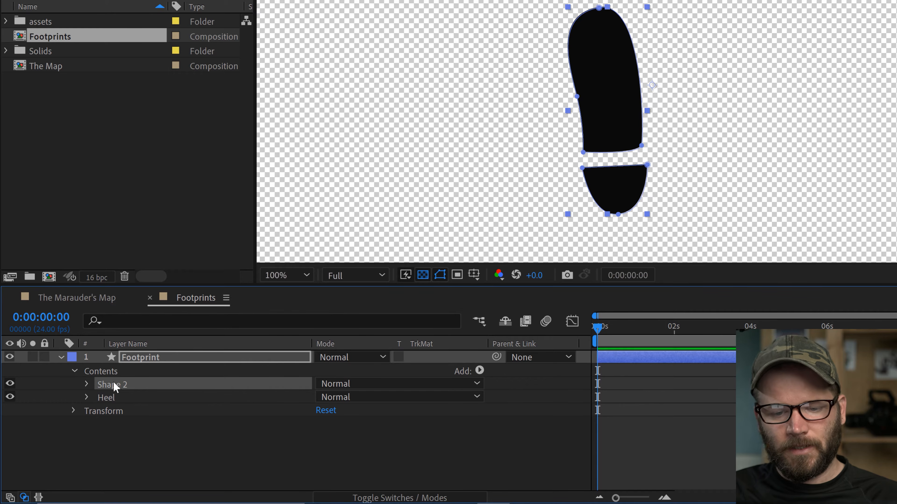
pyautogui.press('Return')
pyautogui.write('Toe')
pyautogui.press('Return')
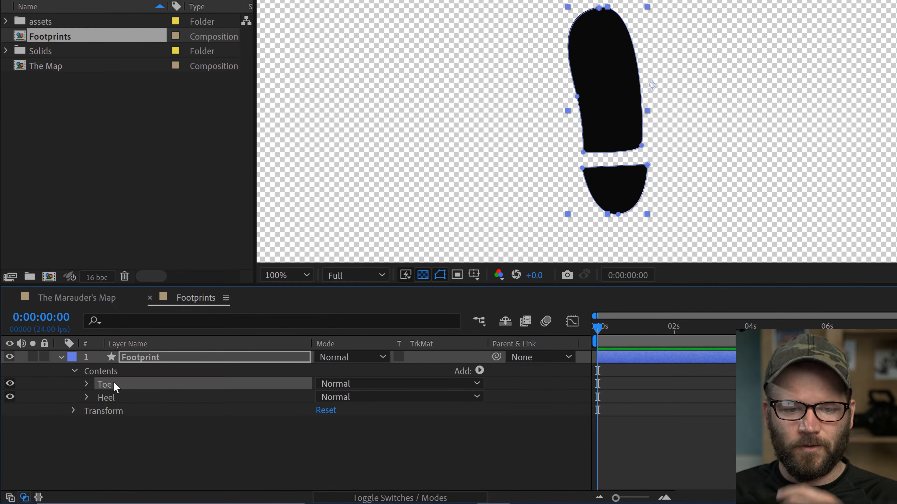
pyautogui.click(114, 457)
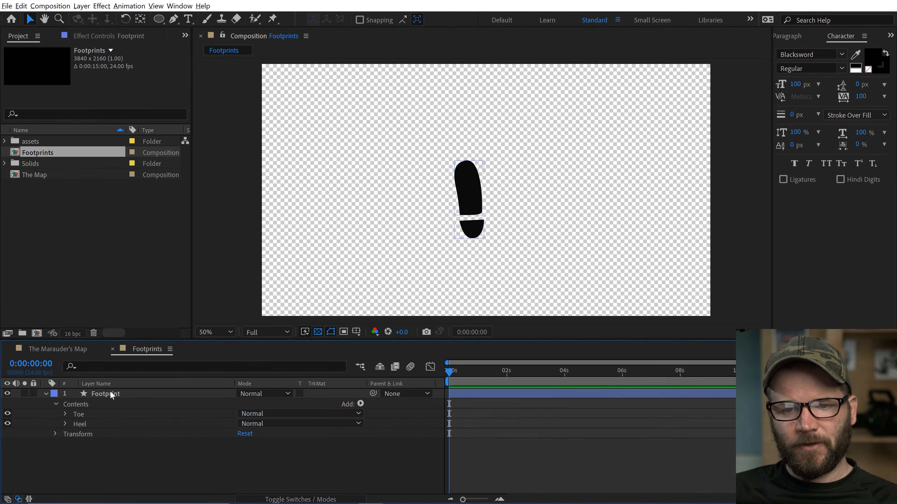
# Center the Footprint layer's anchor point in its content and center the layer in the composition
pyautogui.click(115, 391)
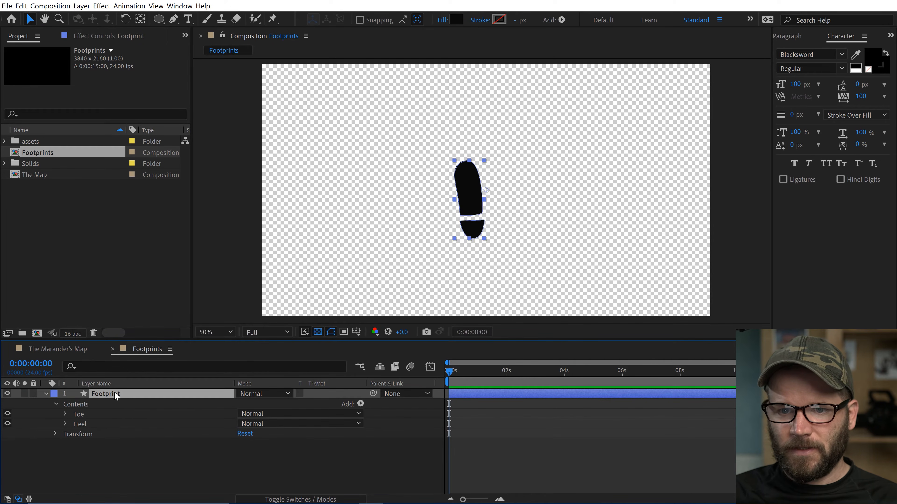
pyautogui.rightClick(470, 191)
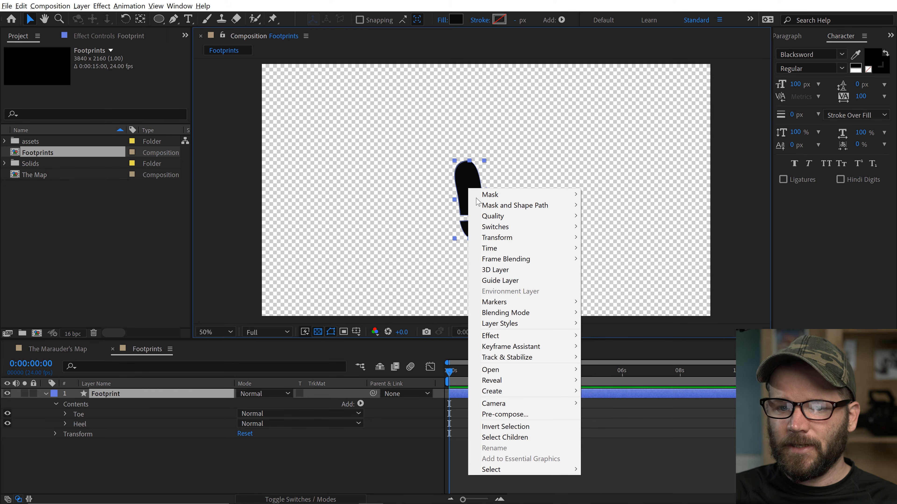
pyautogui.moveTo(494, 238)
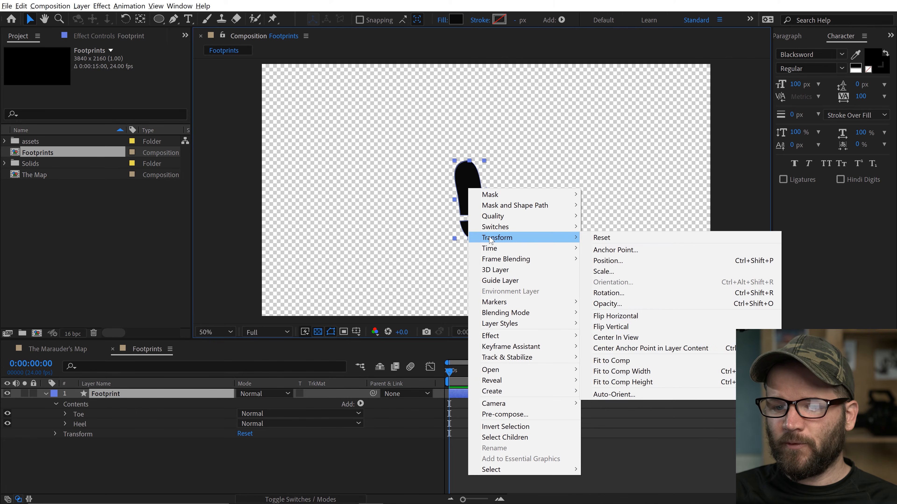
pyautogui.click(634, 351)
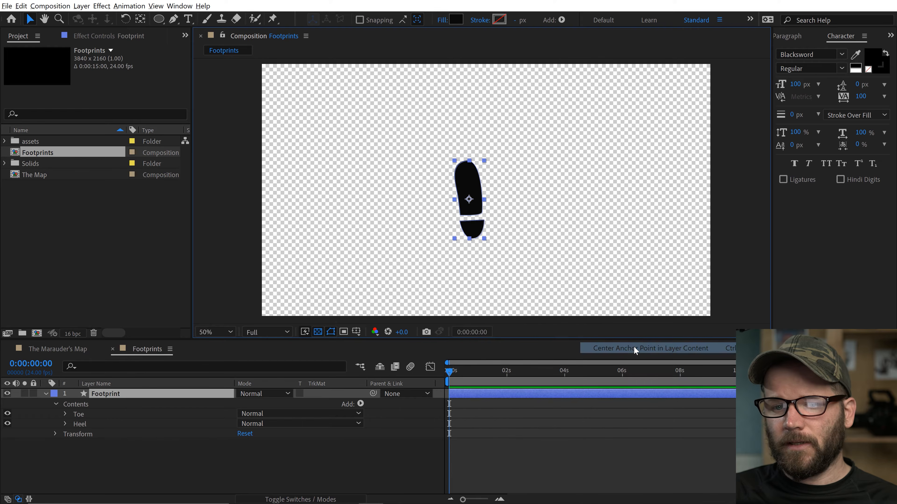
pyautogui.hotkey('ctrl', 'Home')
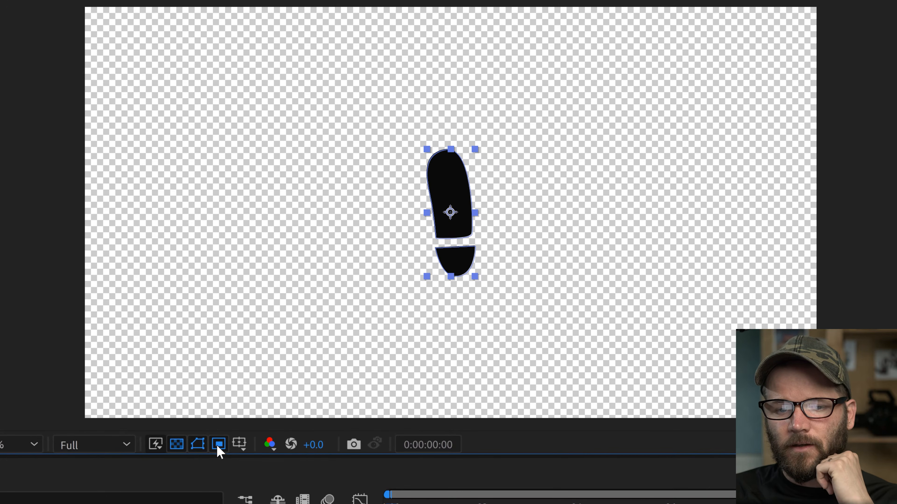
# Draw a region of interest around the footprint with a small margin on every side
pyautogui.click(250, 414)
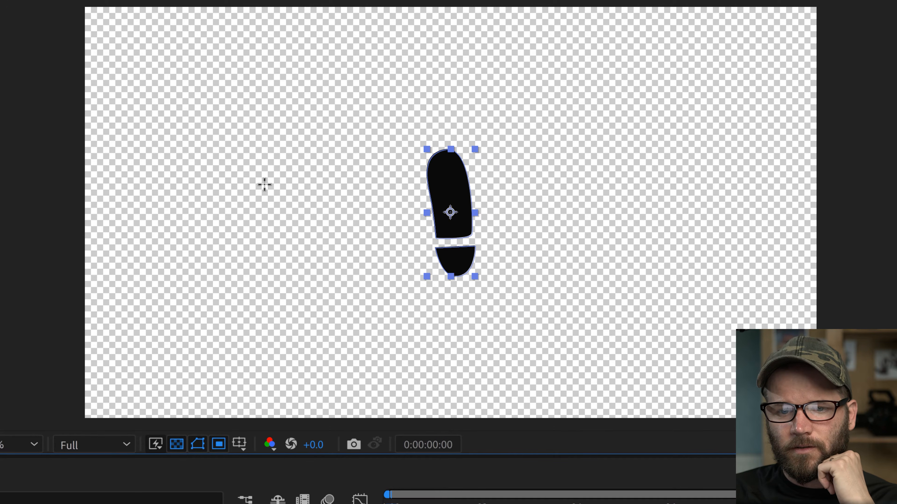
pyautogui.moveTo(401, 119); pyautogui.dragTo(499, 294)
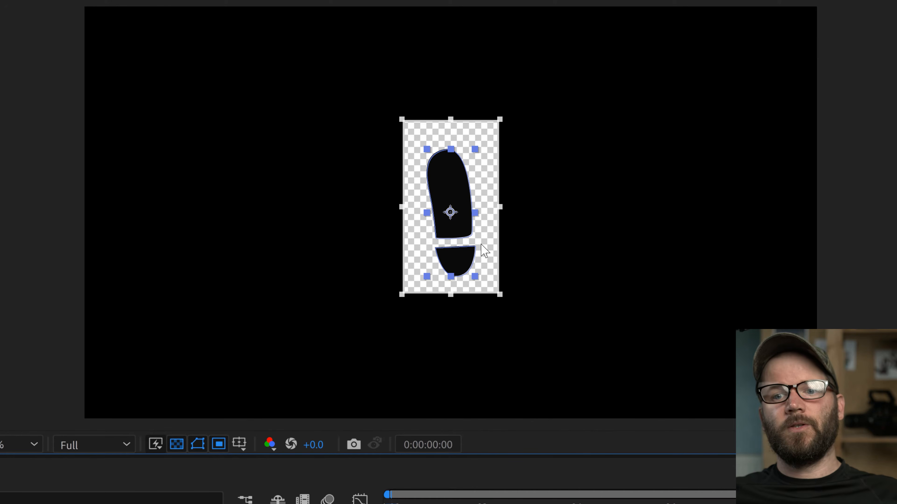
# Tighten the left, top and right edges of the region of interest so they sit close to the footprint
pyautogui.press('.')
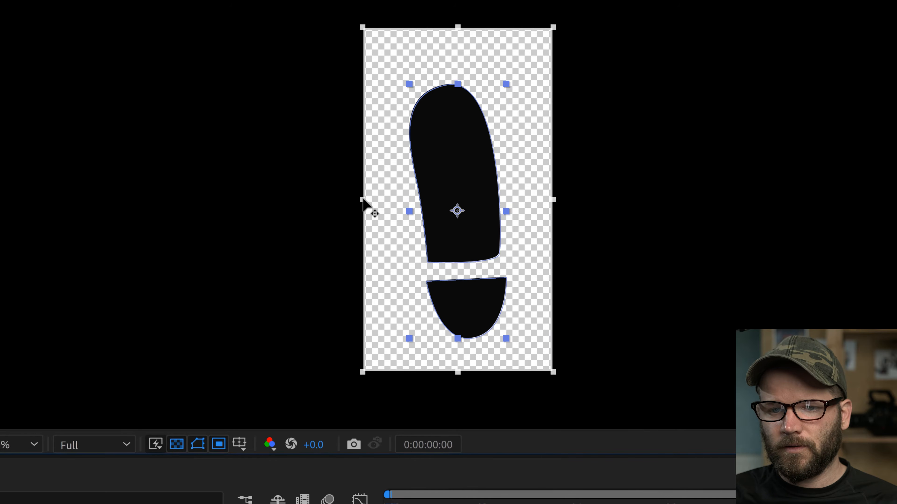
pyautogui.moveTo(362, 199); pyautogui.dragTo(399, 200)
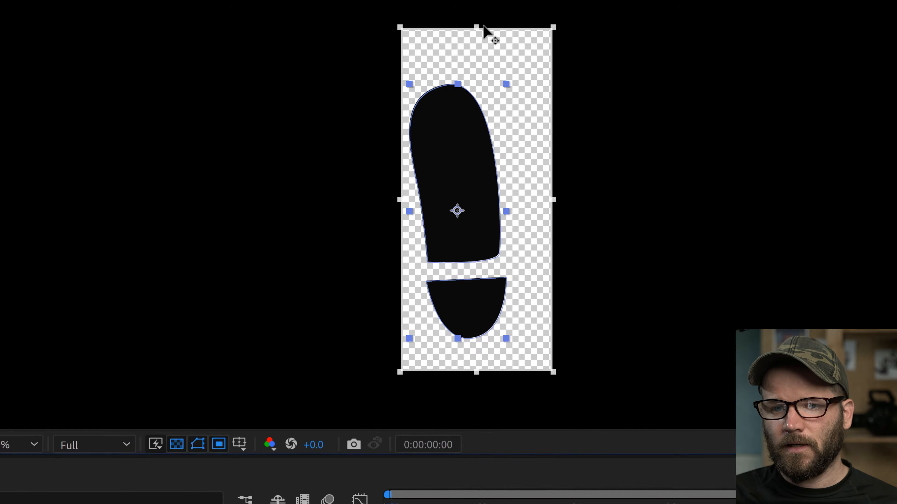
pyautogui.moveTo(476, 26); pyautogui.dragTo(478, 73)
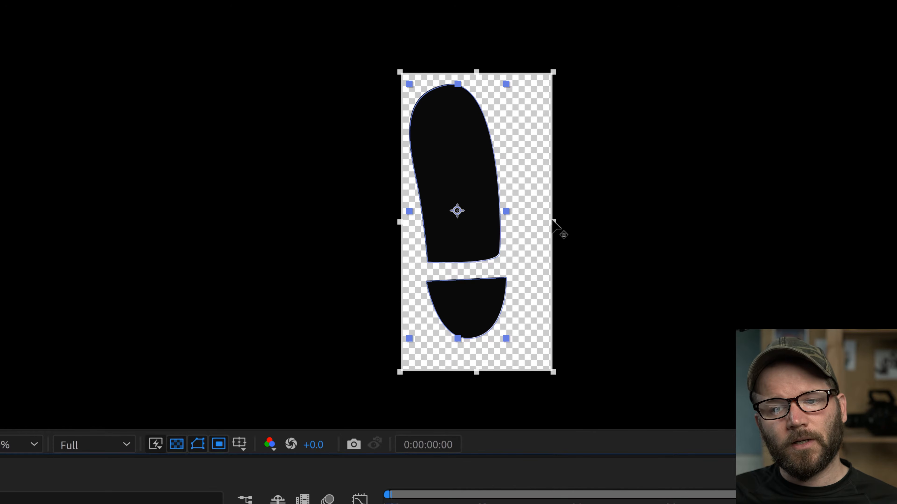
pyautogui.moveTo(553, 222); pyautogui.dragTo(533, 223)
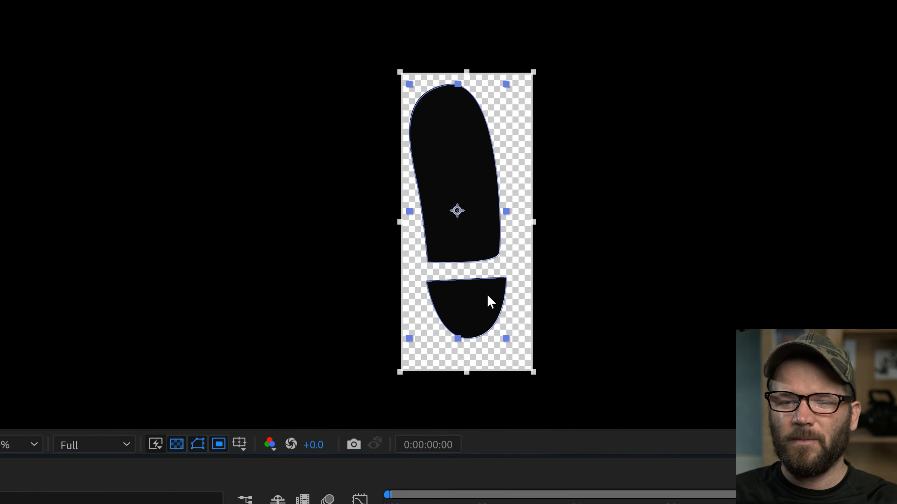
pyautogui.moveTo(533, 222); pyautogui.dragTo(516, 221)
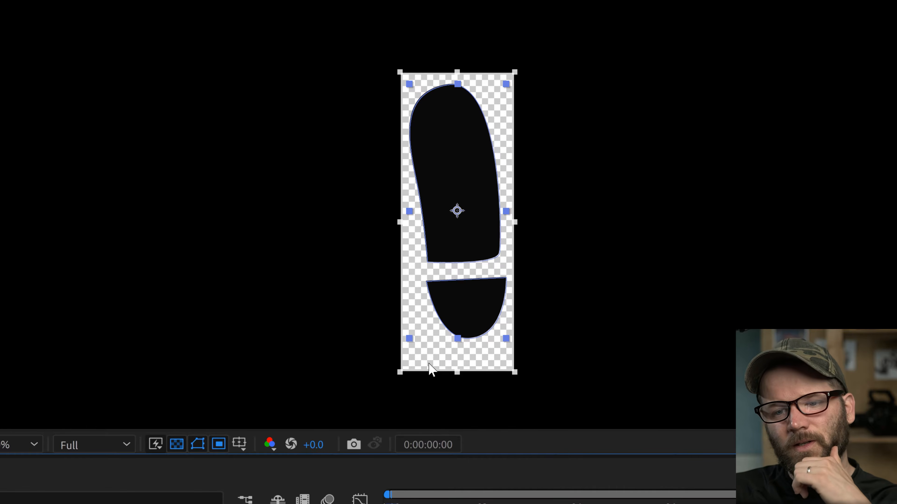
# Rotate the Footprint layer slightly clockwise so the shoe print stands upright
pyautogui.click(247, 503)
pyautogui.click(142, 503)
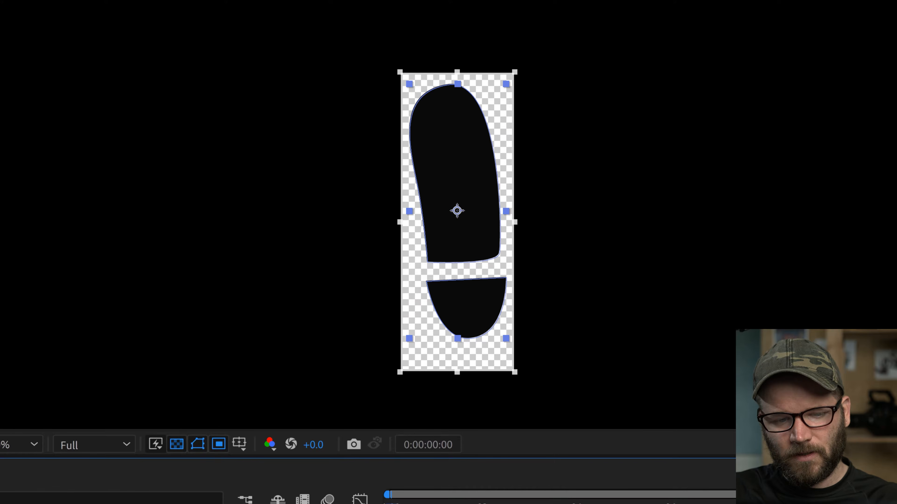
pyautogui.moveTo(487, 304); pyautogui.dragTo(480, 300)
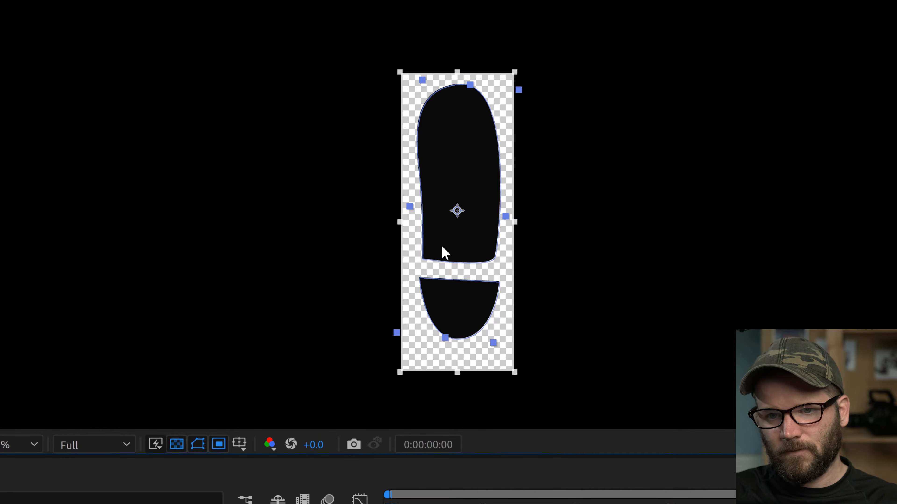
# Remove the extra vertex on the toe shape's left edge and move its top vertex down and inward to even out the outline
pyautogui.scroll(2, 445, 254)
pyautogui.click(368, 309)
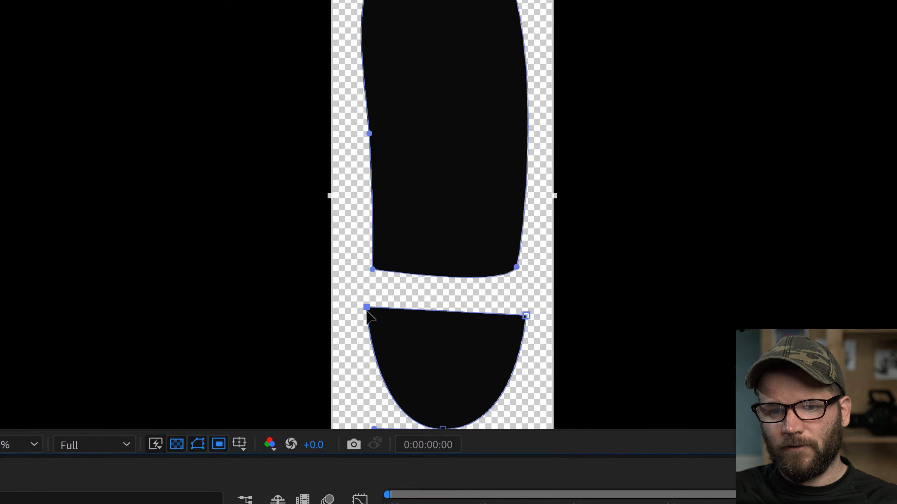
pyautogui.scroll(-2, 538, 323)
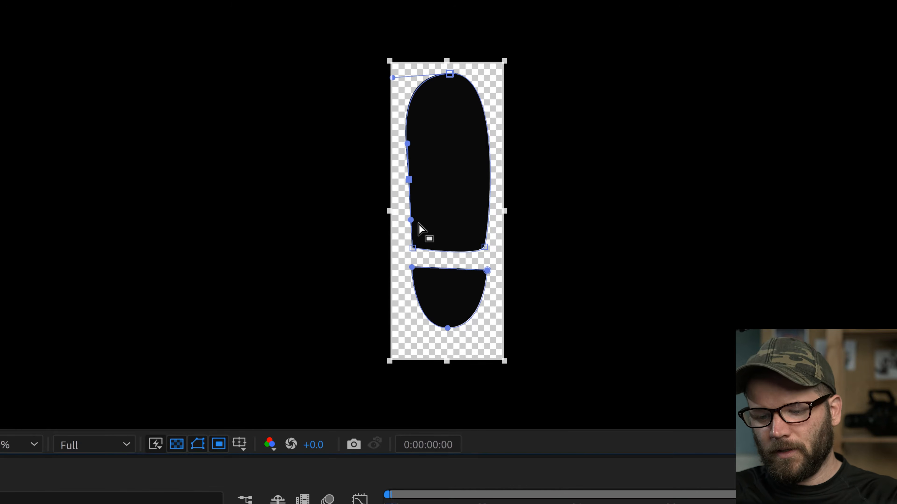
pyautogui.hotkey('ctrl', 'z')
pyautogui.moveTo(450, 74); pyautogui.dragTo(447, 76)
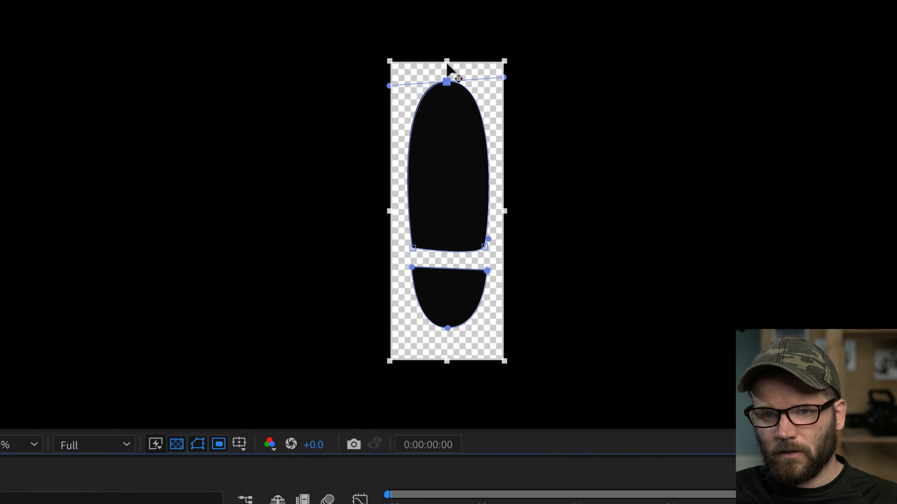
# Crop the Footprints composition to the region of interest and check the print's fit in the new frame
pyautogui.click(50, 6)
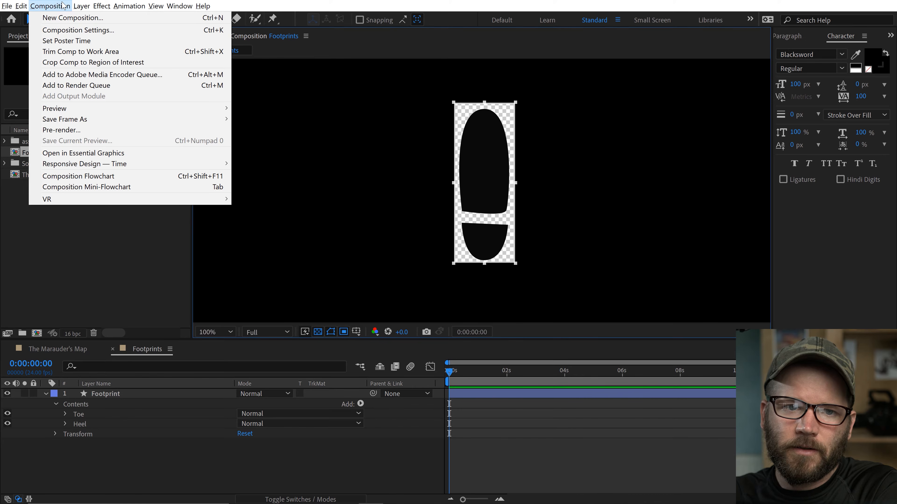
pyautogui.click(91, 63)
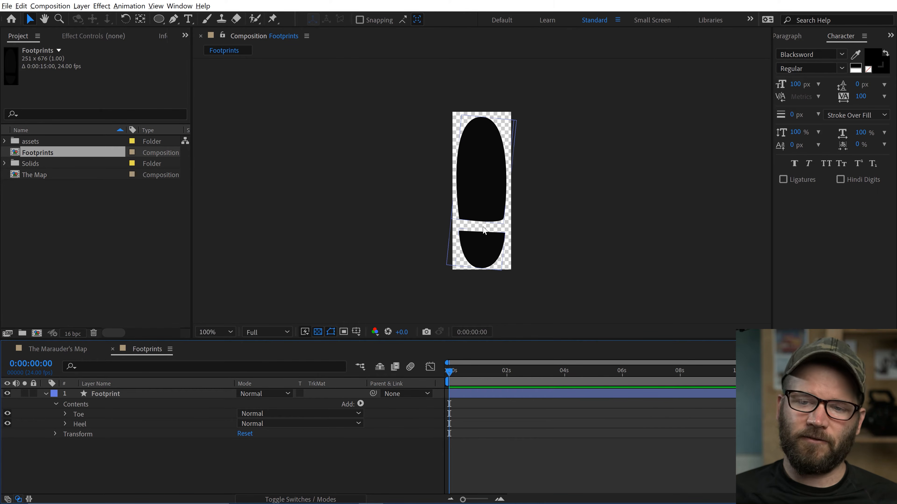
pyautogui.scroll(2, 445, 224)
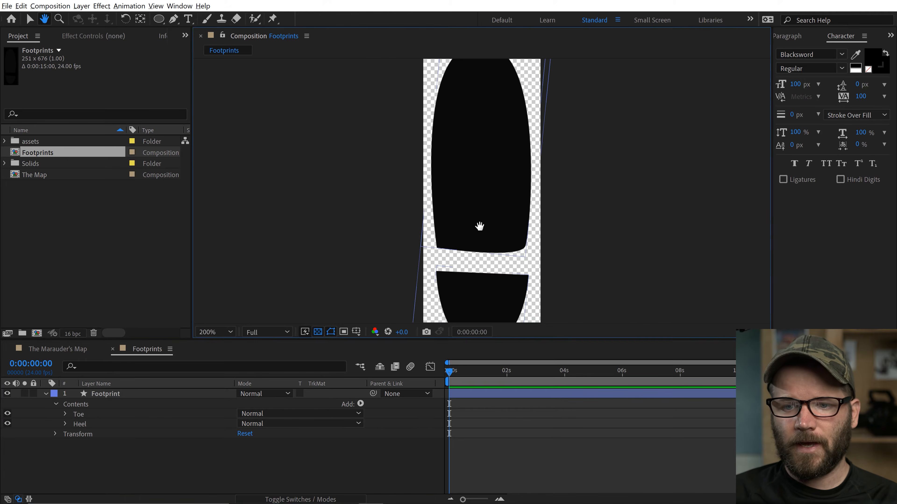
pyautogui.scroll(-2, 479, 226)
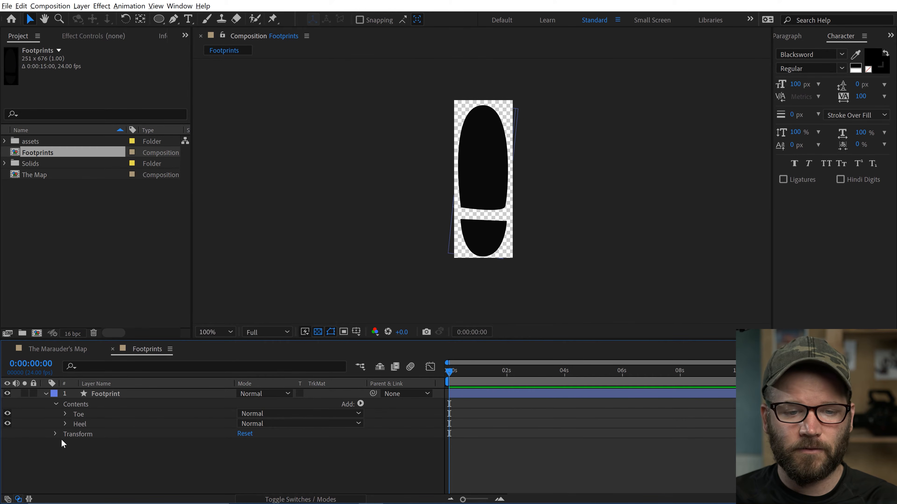
pyautogui.click(55, 404)
pyautogui.click(46, 394)
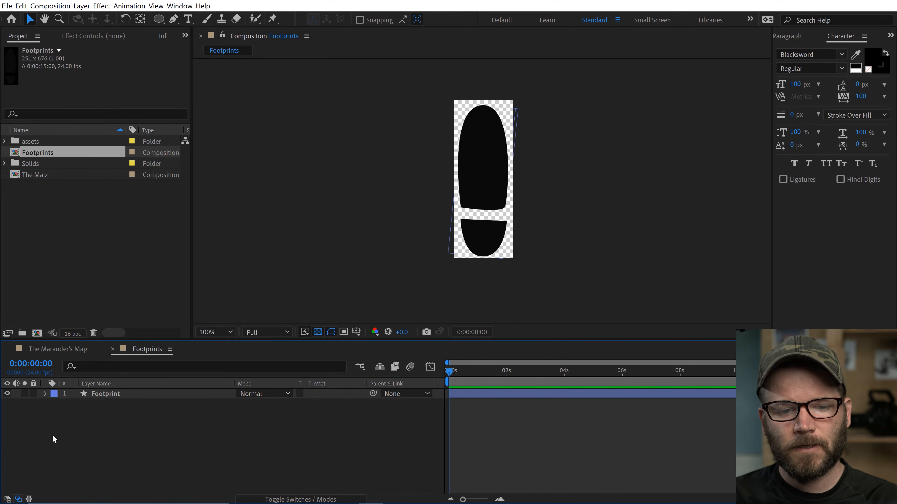
pyautogui.click(46, 395)
pyautogui.click(56, 404)
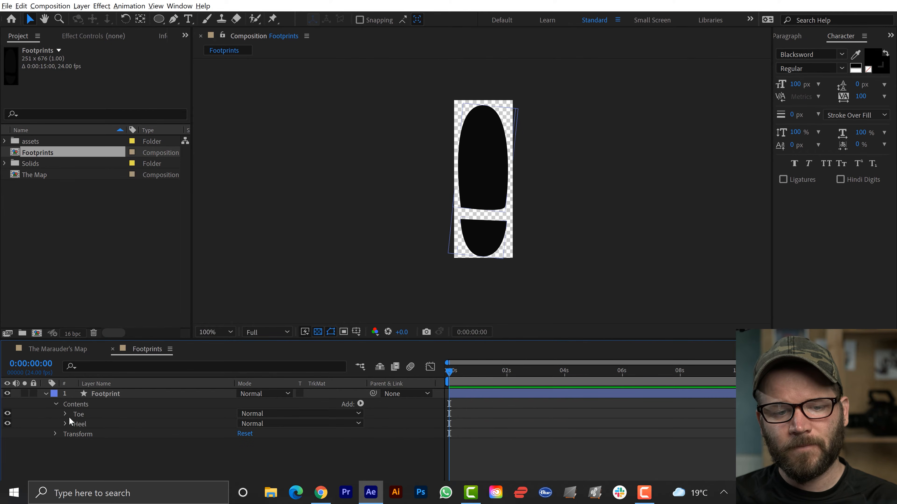
# Move the Toe group's anchor point to the bottom centre of the toe shape, at about -135, 183
pyautogui.click(78, 416)
pyautogui.scroll(4, 412, 209)
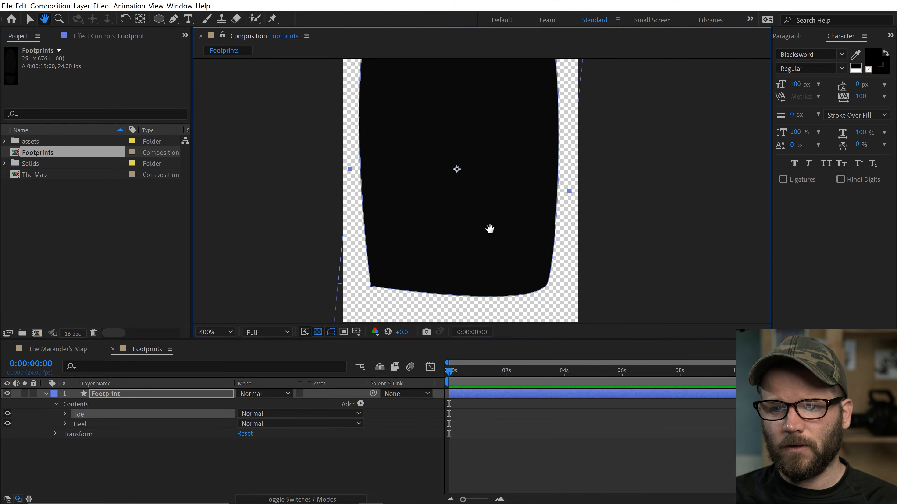
pyautogui.scroll(-2, 488, 230)
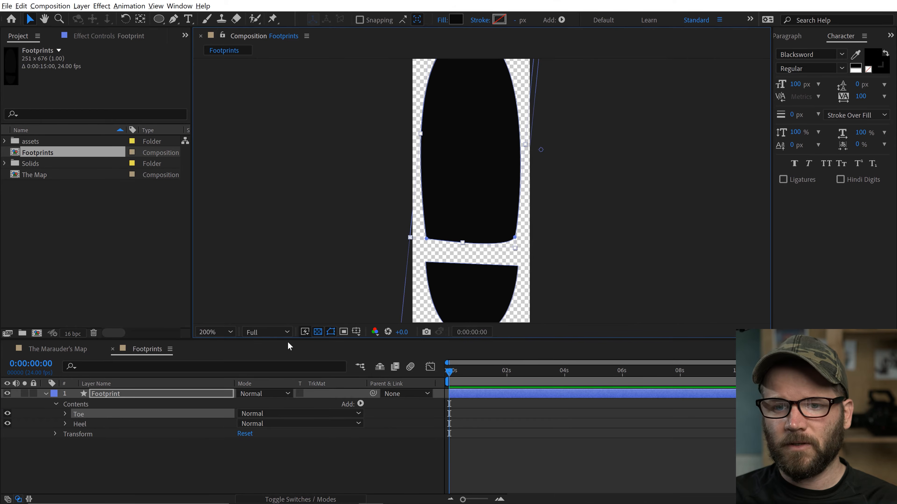
pyautogui.click(65, 413)
pyautogui.click(75, 453)
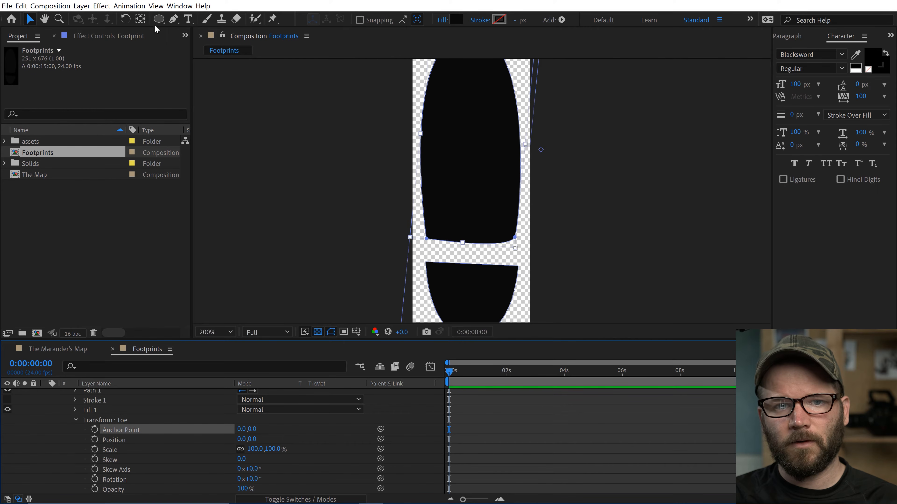
pyautogui.click(140, 19)
pyautogui.moveTo(540, 151); pyautogui.dragTo(474, 223)
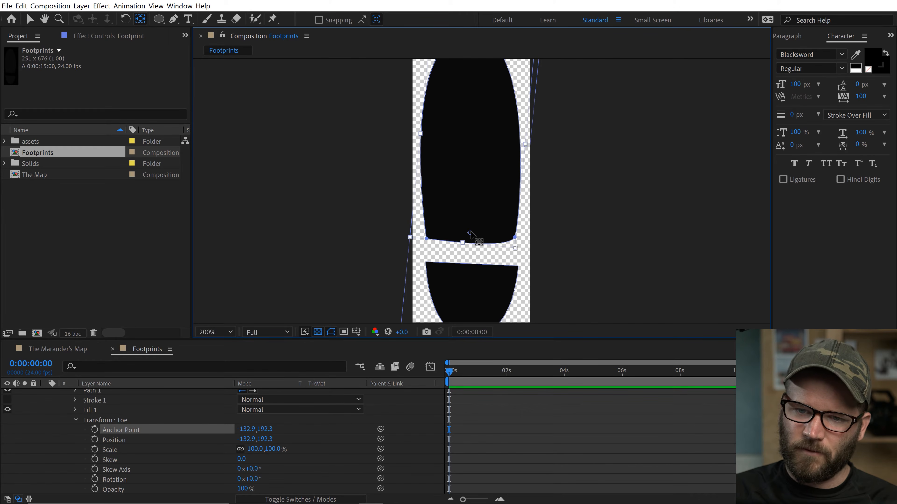
pyautogui.moveTo(479, 242); pyautogui.dragTo(473, 236)
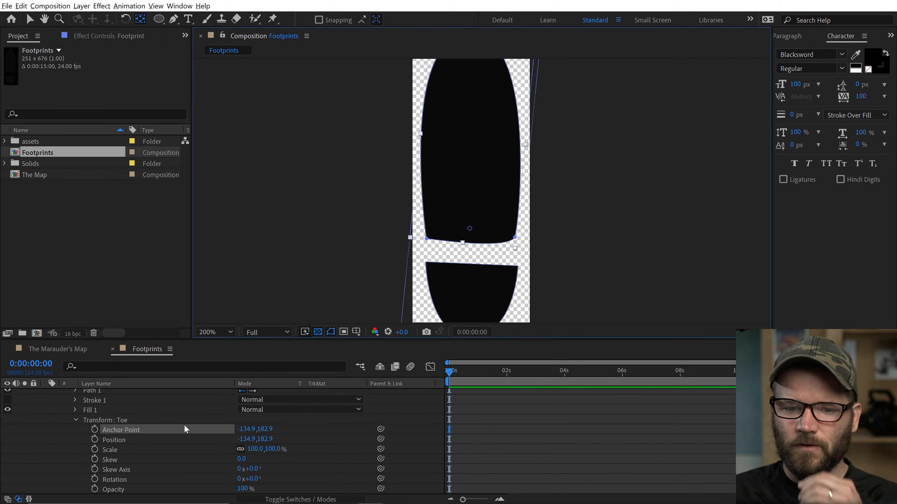
pyautogui.click(76, 420)
# Move the Heel group's anchor point to the bottom centre of the heel shape
pyautogui.scroll(-1, 106, 470)
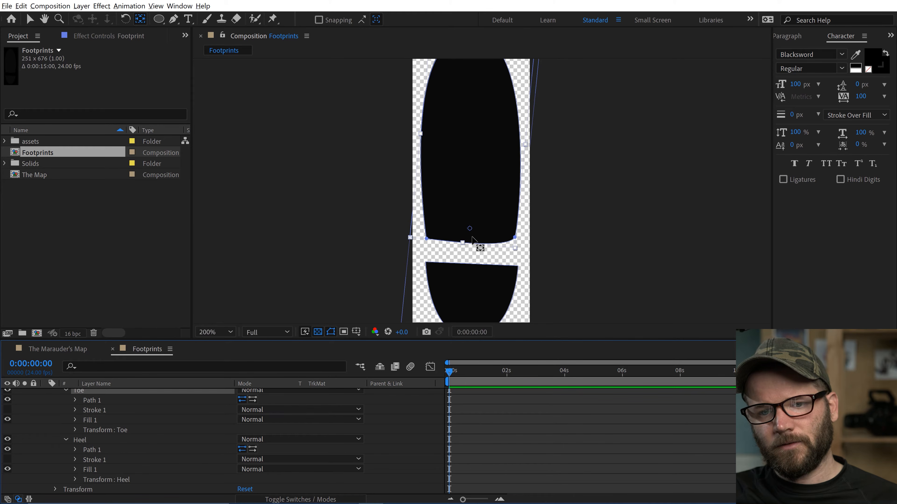
pyautogui.click(85, 442)
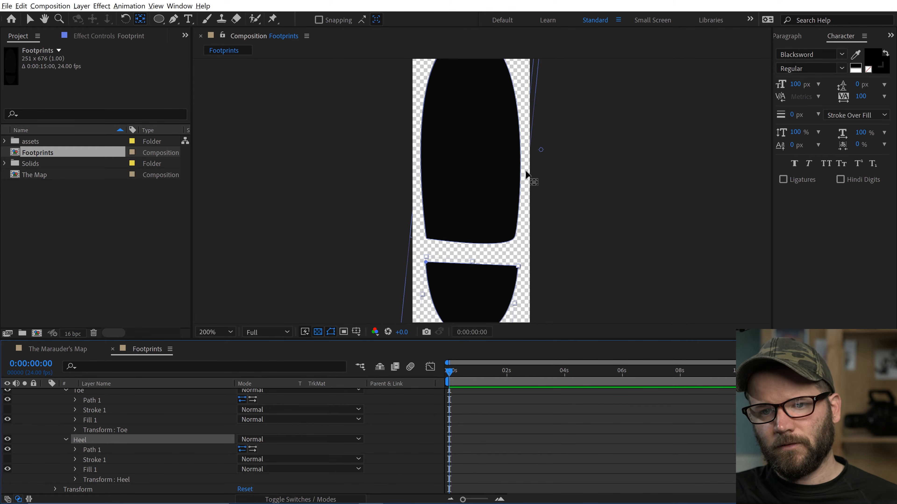
pyautogui.moveTo(474, 304); pyautogui.dragTo(467, 255)
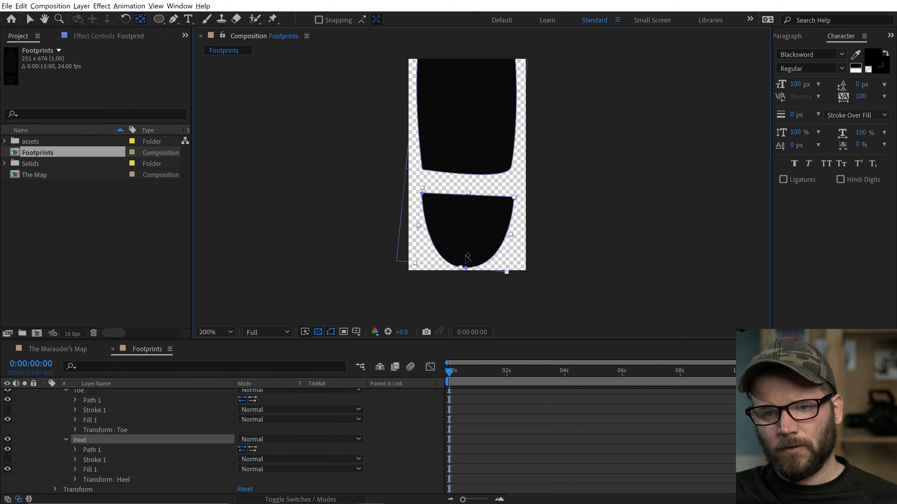
# Set a 100% Scale keyframe for the Toe group at frame 6
pyautogui.scroll(1, 175, 449)
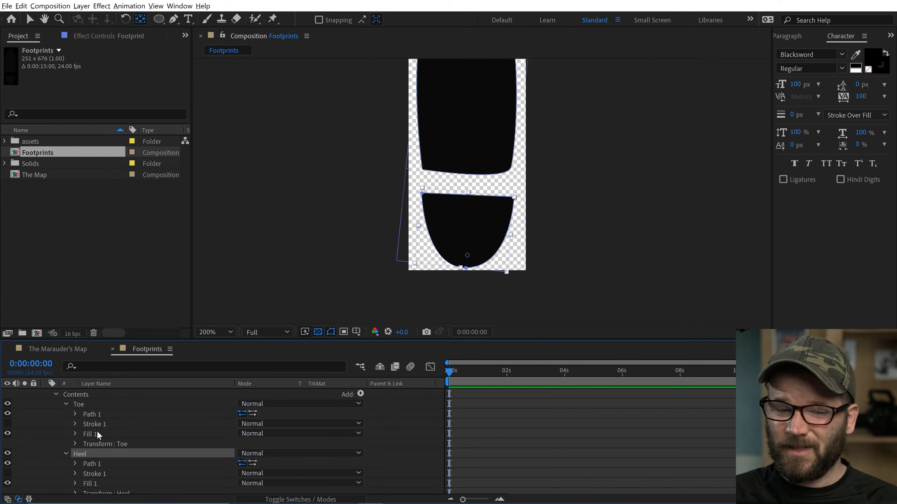
pyautogui.click(75, 404)
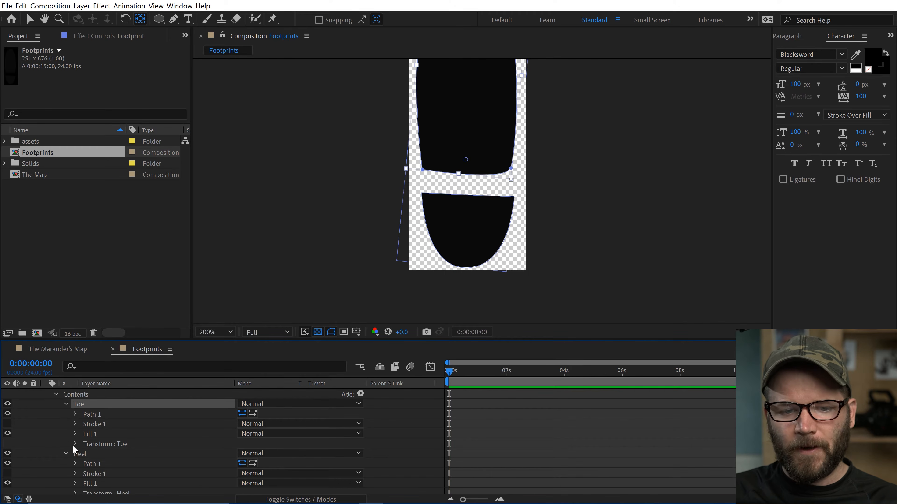
pyautogui.press('=')
pyautogui.press('=')
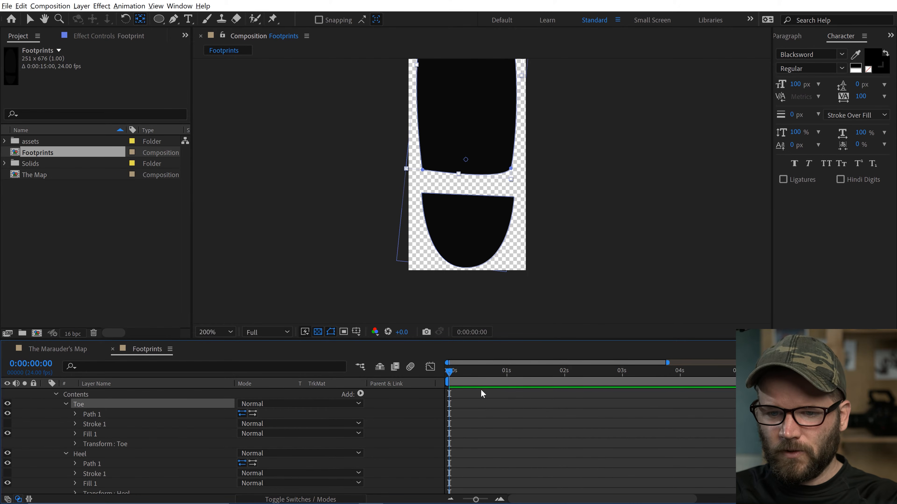
pyautogui.moveTo(457, 373); pyautogui.dragTo(478, 375)
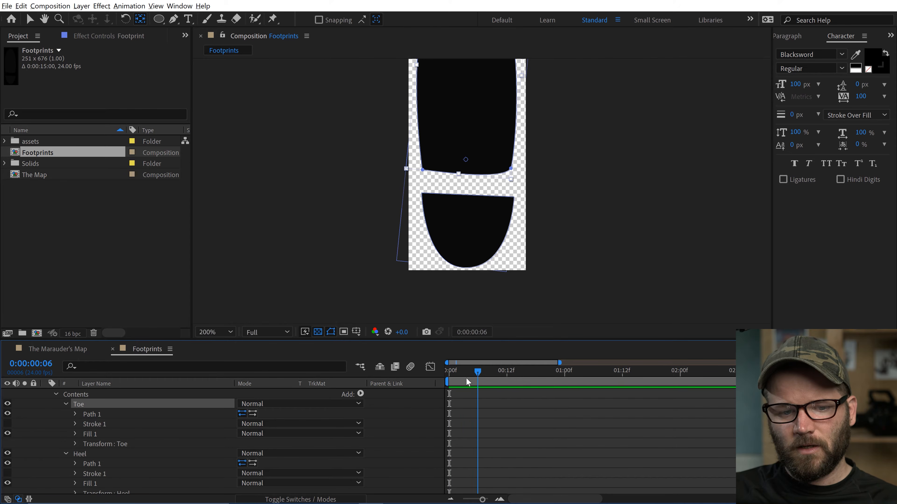
pyautogui.click(75, 444)
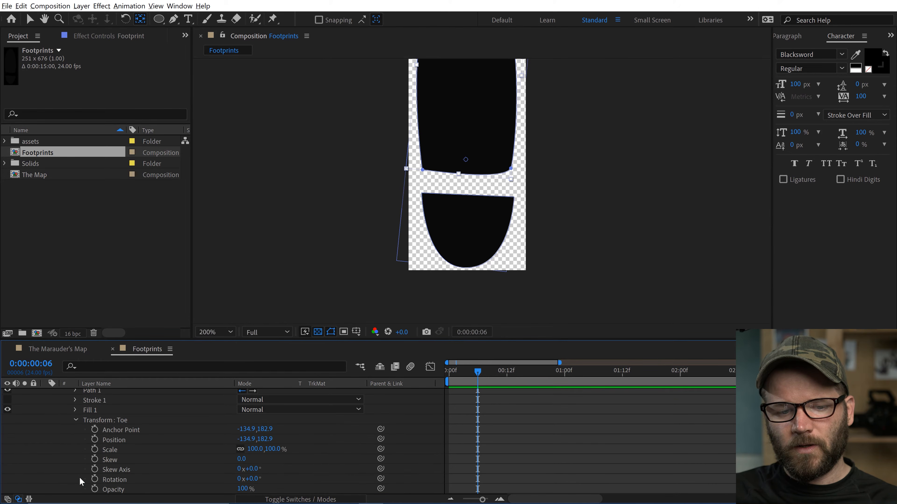
pyautogui.click(95, 449)
# Add a 0% Scale keyframe for the Toe group at frame 2
pyautogui.moveTo(479, 370); pyautogui.dragTo(458, 371)
pyautogui.click(255, 449)
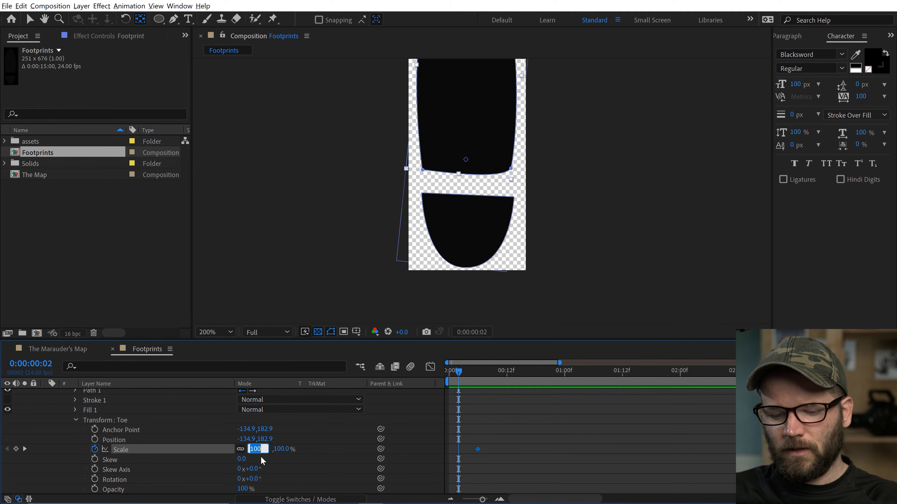
pyautogui.write('0')
pyautogui.press('Return')
# Speed up the Toe's growth by moving its 100% Scale keyframe to frame 4, previewing the timing from the start
pyautogui.press(',')
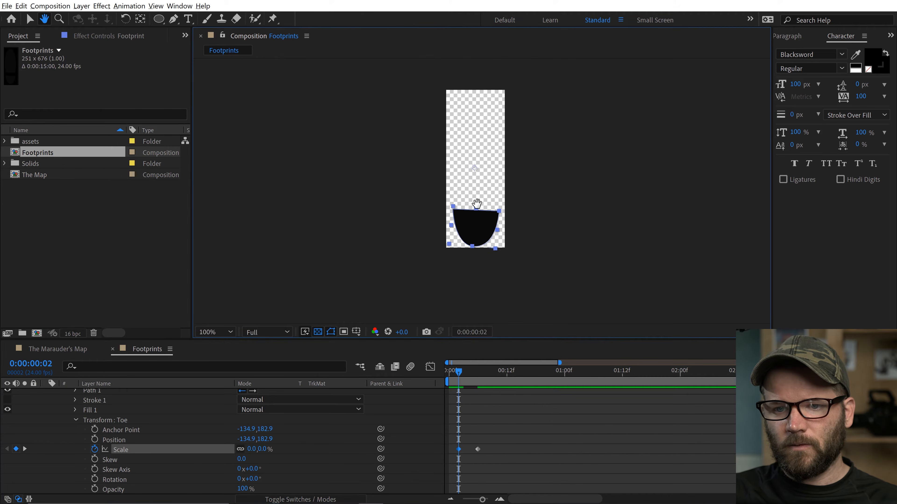
pyautogui.press('.')
pyautogui.moveTo(461, 372); pyautogui.dragTo(463, 372)
pyautogui.moveTo(478, 450); pyautogui.dragTo(473, 450)
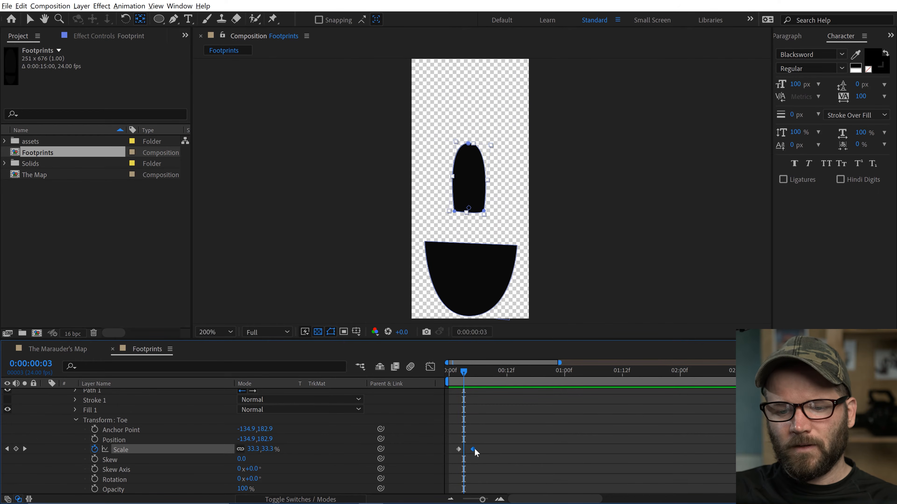
pyautogui.press('Home')
pyautogui.press('=')
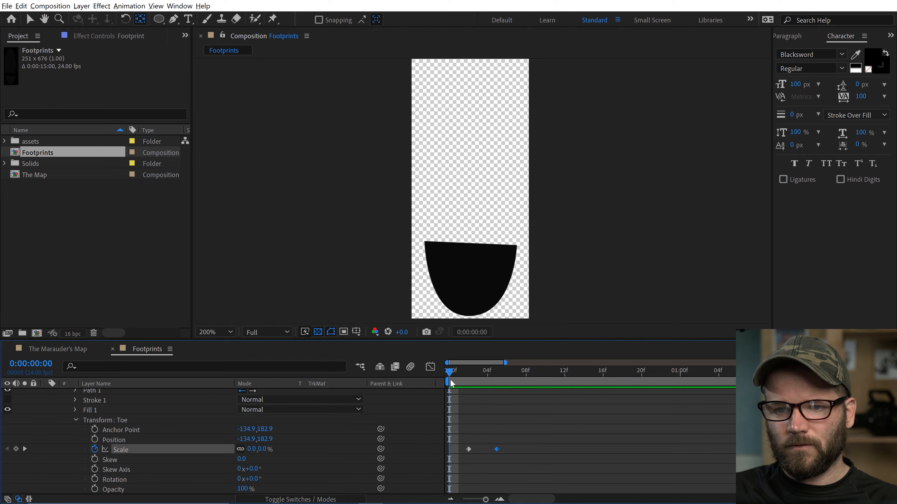
pyautogui.press('space')
pyautogui.press('space')
pyautogui.moveTo(497, 450); pyautogui.dragTo(488, 449)
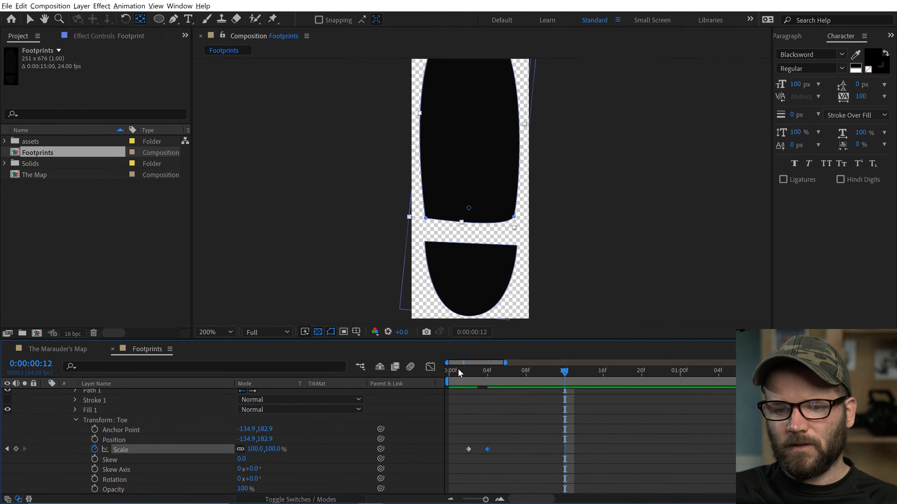
pyautogui.moveTo(458, 369); pyautogui.dragTo(363, 373)
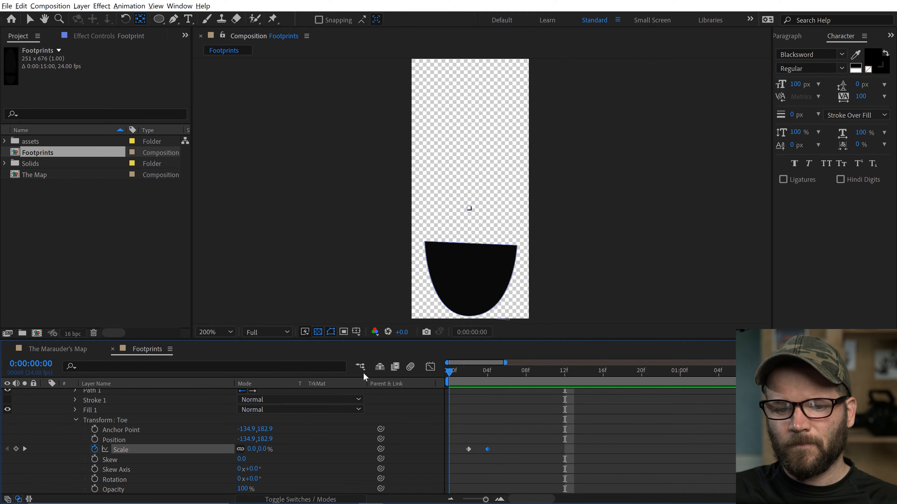
# Add a 100% Scale keyframe for the Heel group at frame 0
pyautogui.click(76, 420)
pyautogui.scroll(-1, 78, 455)
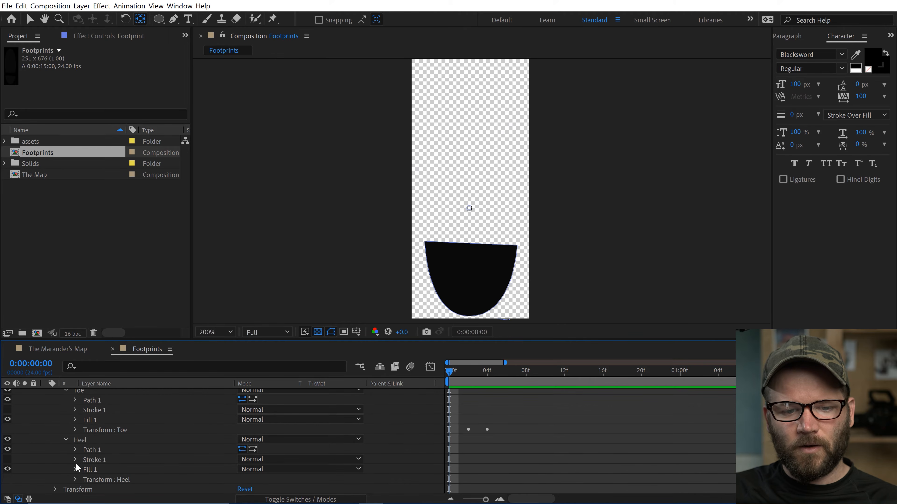
pyautogui.click(75, 480)
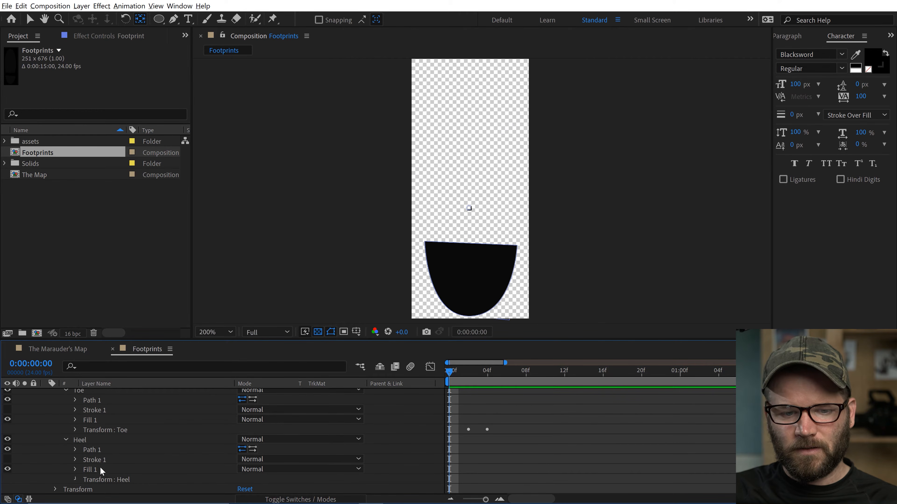
pyautogui.scroll(-2, 101, 465)
pyautogui.click(95, 439)
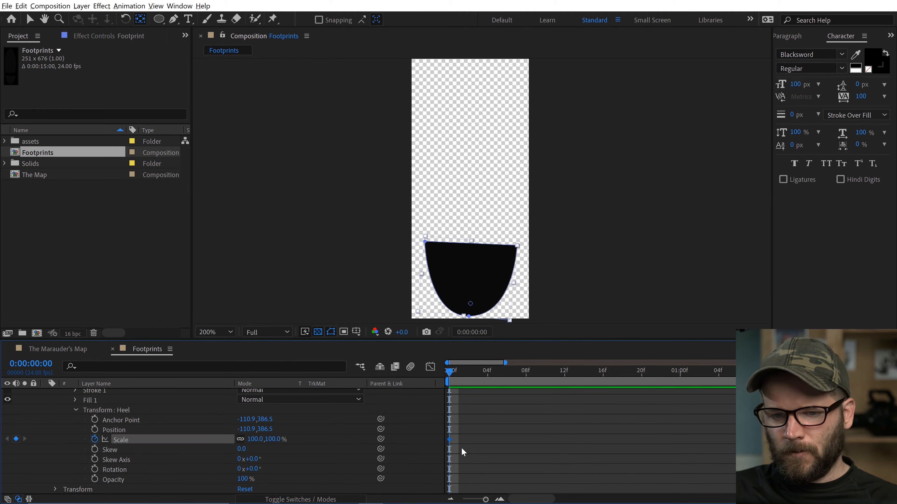
# Move the Heel group's 100% Scale keyframe to frame 4 and preview the animation
pyautogui.scroll(2, 472, 416)
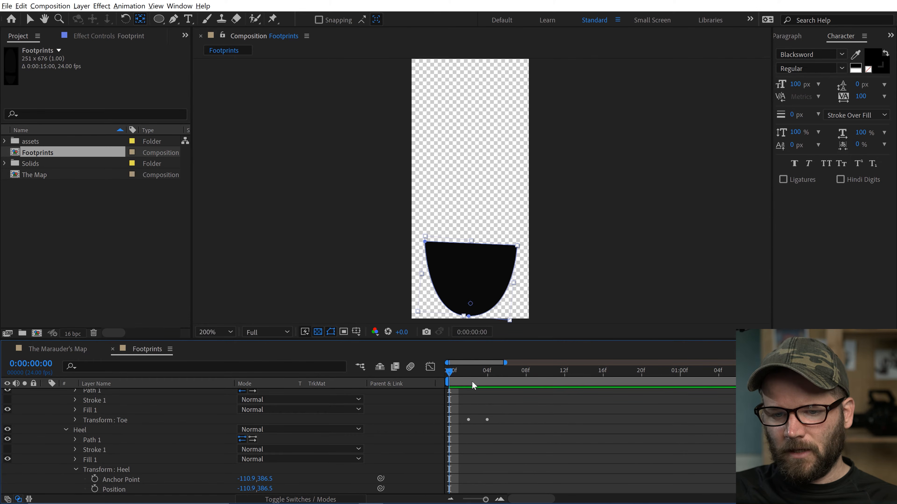
pyautogui.scroll(-2, 484, 445)
pyautogui.moveTo(468, 439); pyautogui.dragTo(480, 440)
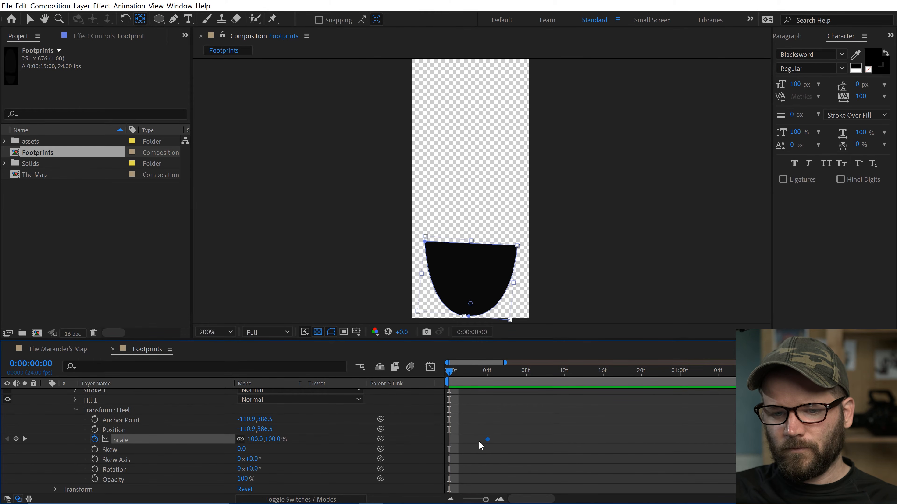
pyautogui.press('space')
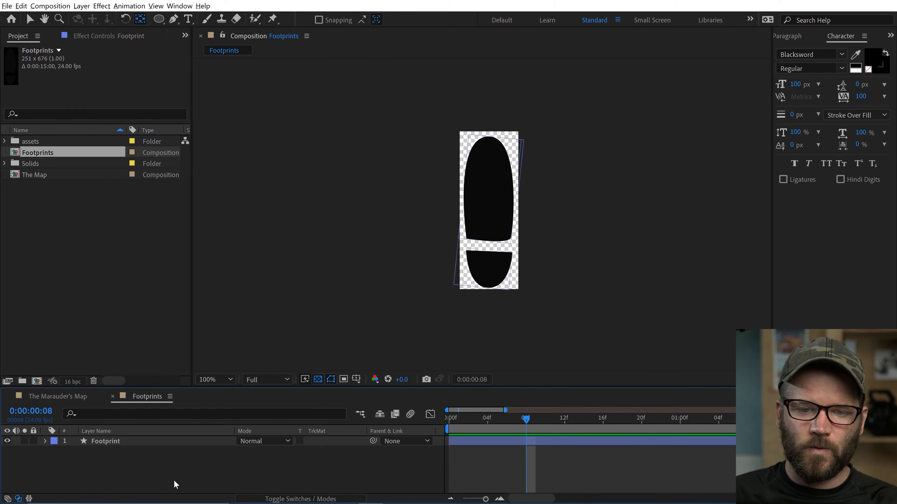
pyautogui.click(103, 432)
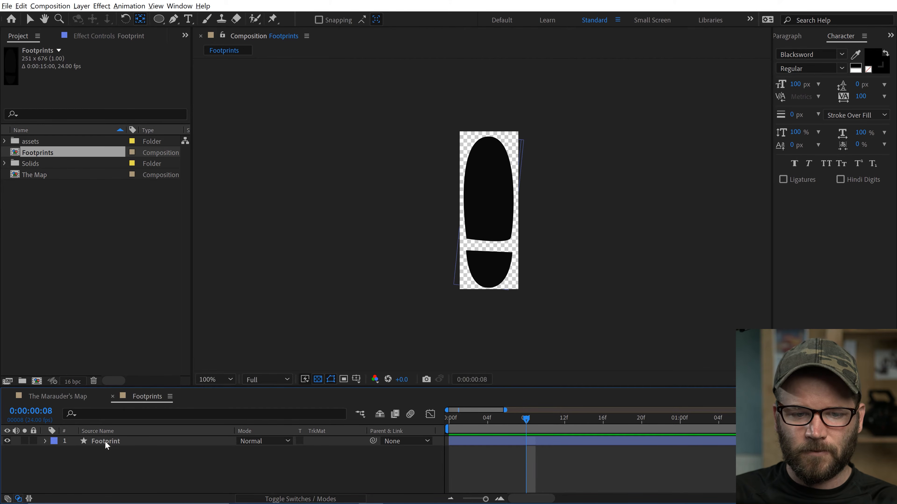
pyautogui.click(105, 440)
pyautogui.click(108, 454)
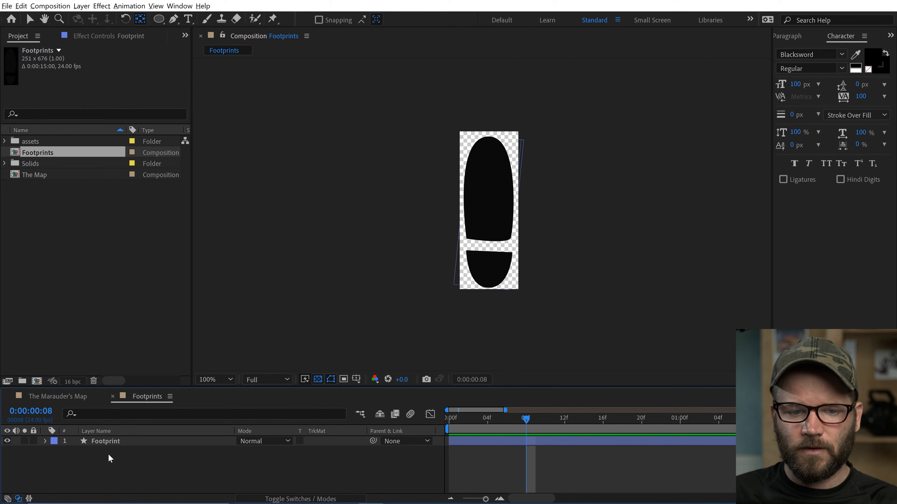
pyautogui.rightClick(91, 457)
pyautogui.click(101, 471)
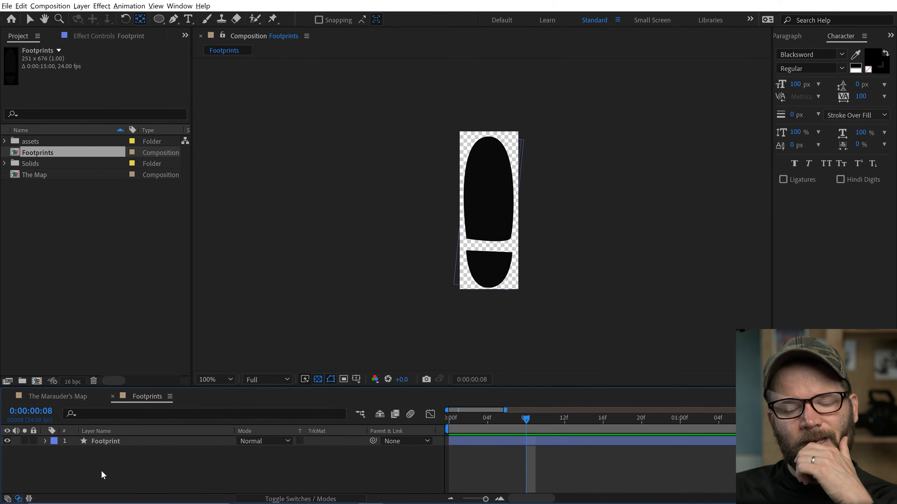
# Apply the Roughen Edges effect to the Footprint layer
pyautogui.press('.')
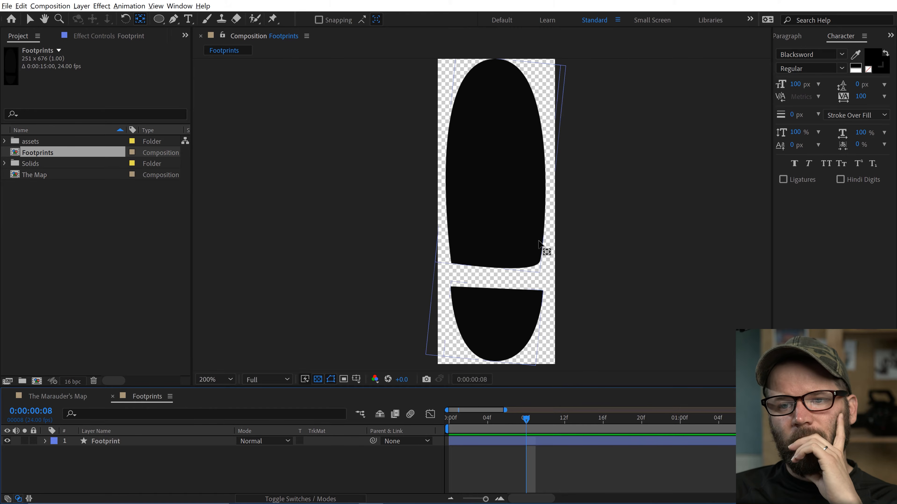
pyautogui.press(',')
pyautogui.press('.')
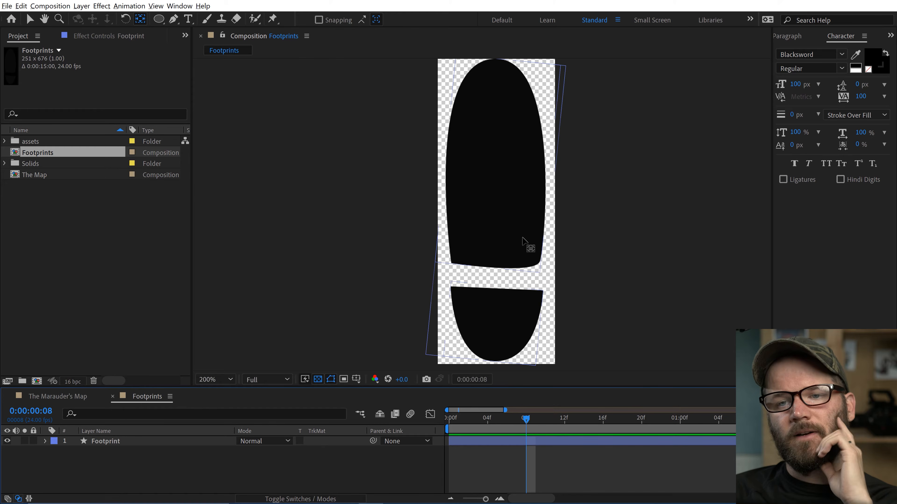
pyautogui.press('h')
pyautogui.moveTo(576, 240)
pyautogui.mouseDown()
pyautogui.moveTo(587, 225)
pyautogui.moveTo(585, 233)
pyautogui.mouseUp()
pyautogui.press('y')
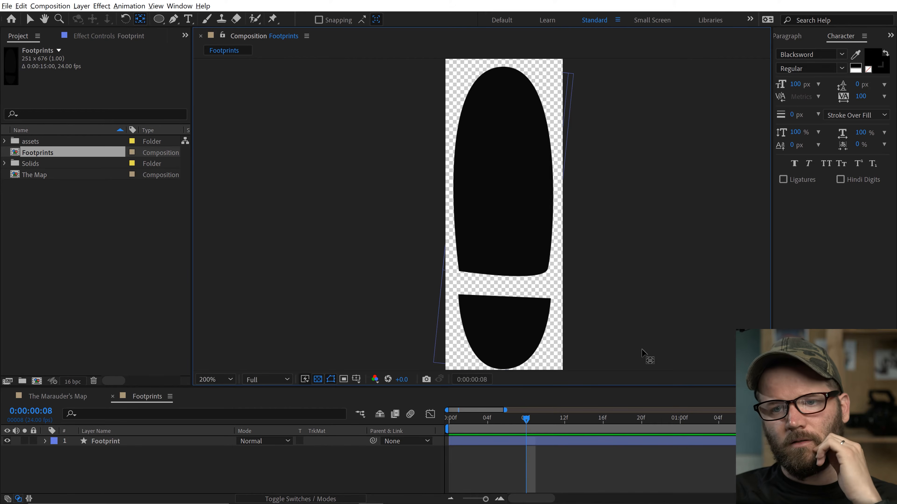
pyautogui.click(106, 441)
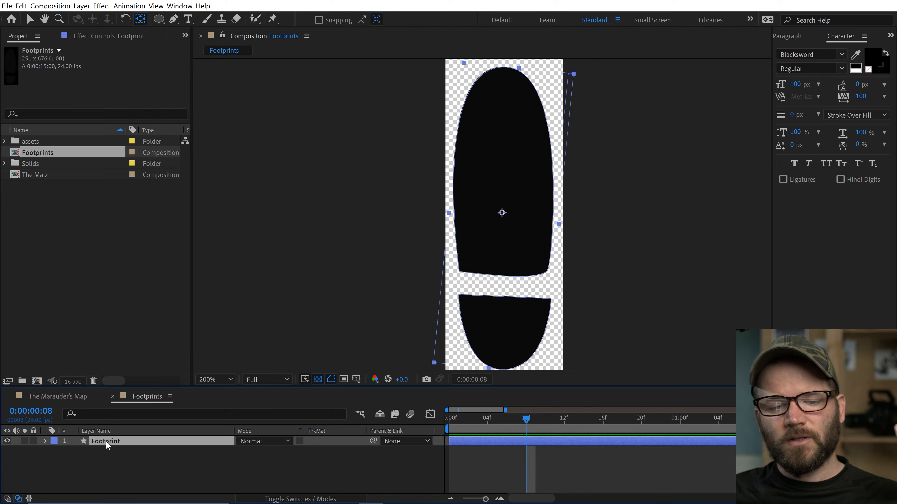
pyautogui.hotkey('ctrl', 'space')
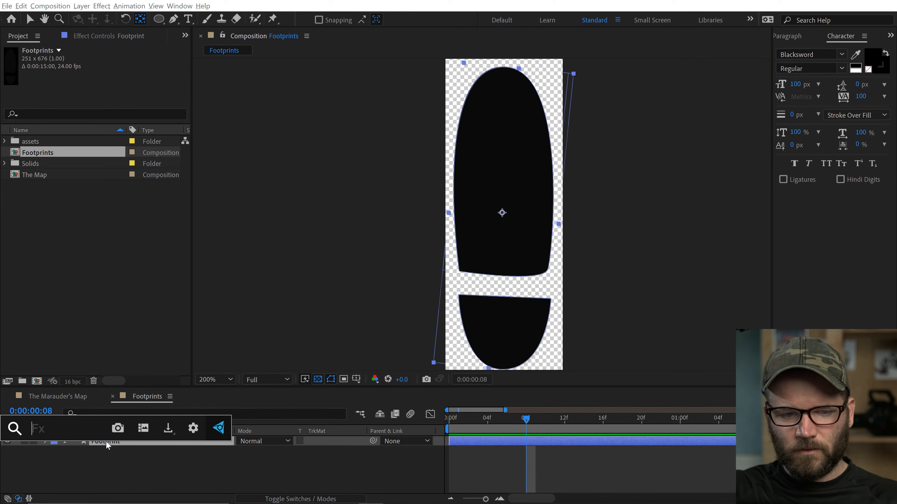
pyautogui.write('roughen')
pyautogui.press('Return')
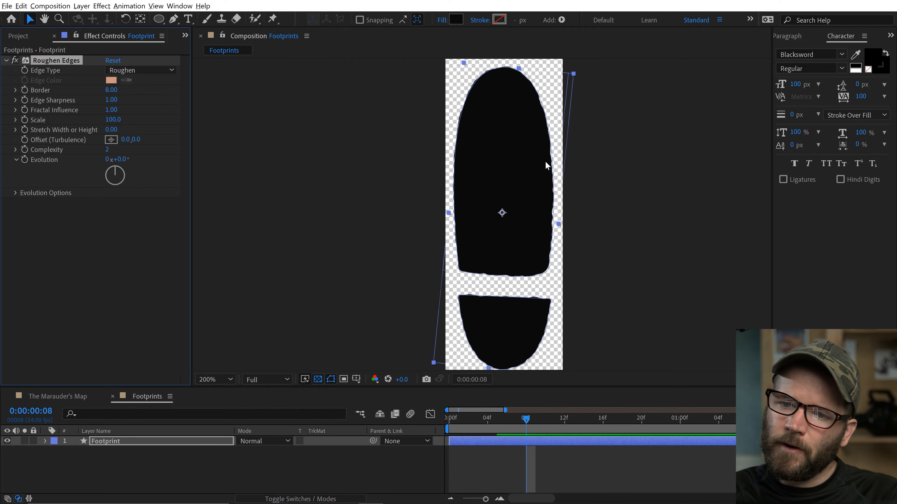
# Inspect the roughened edges of the toe shape up close with the Footprint layer deselected
pyautogui.scroll(2, 545, 165)
pyautogui.moveTo(572, 178); pyautogui.dragTo(512, 251)
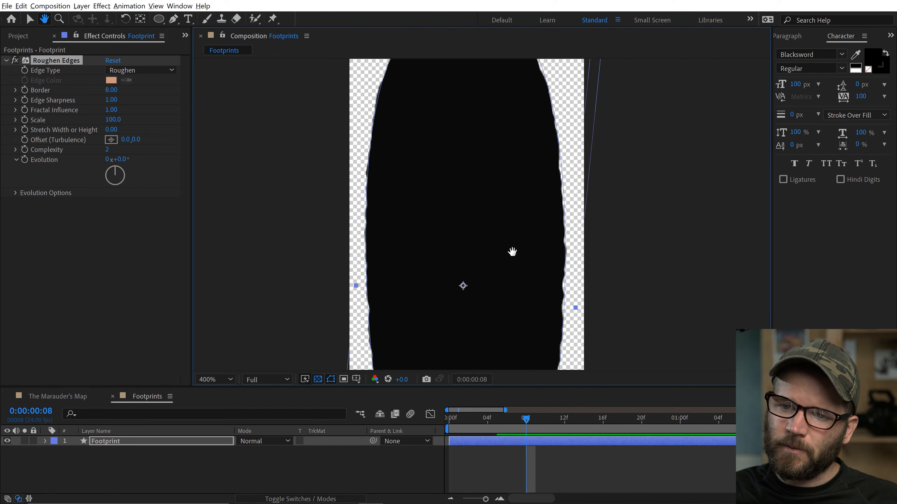
pyautogui.click(576, 459)
pyautogui.press('h')
pyautogui.moveTo(473, 183); pyautogui.dragTo(484, 223)
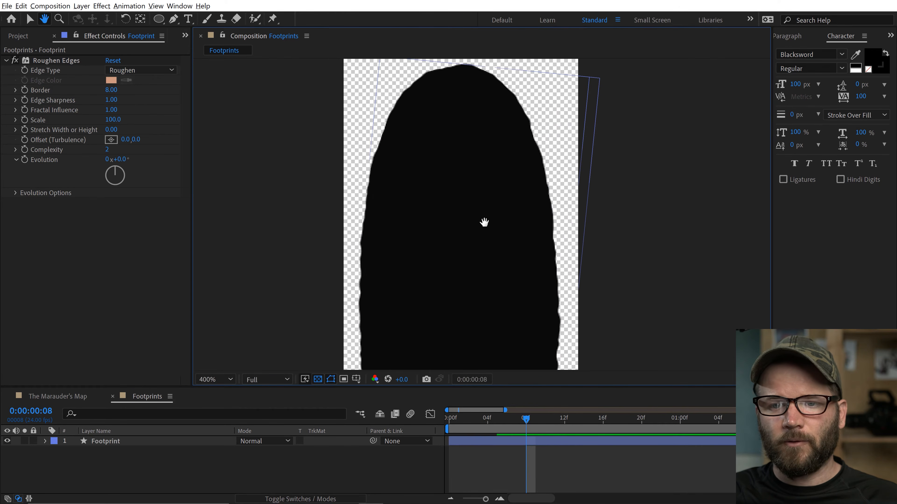
# Try an exaggerated Roughen Edges Border of about 80 on the Footprint layer and undo it
pyautogui.press('v')
pyautogui.moveTo(108, 94); pyautogui.dragTo(563, 122)
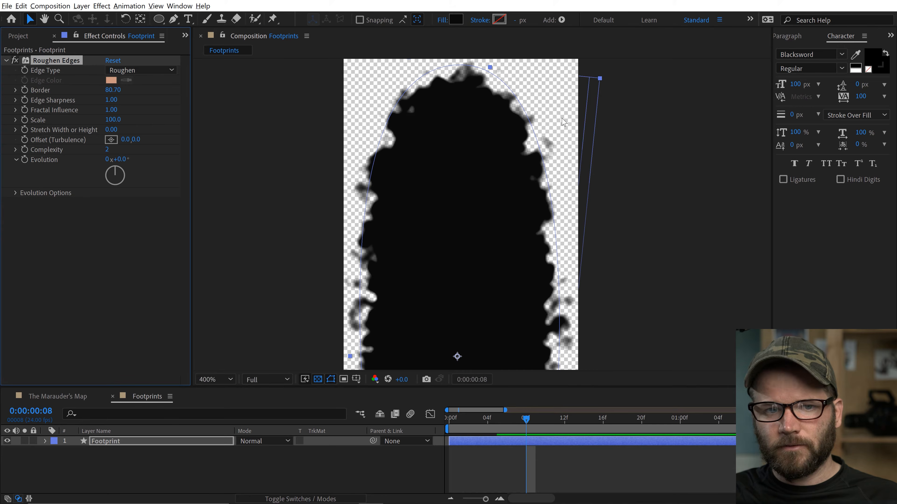
pyautogui.click(230, 146)
pyautogui.hotkey('ctrl', 'z')
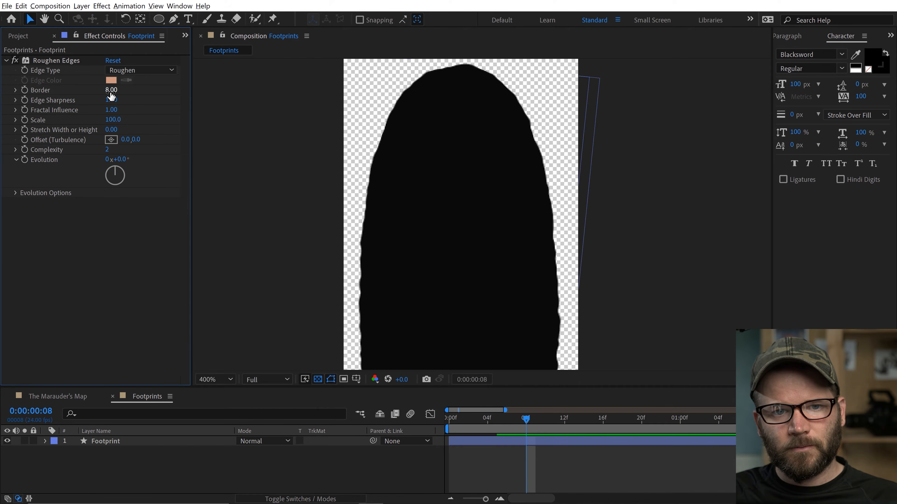
# Set the Border of the Footprint layer's Roughen Edges effect to 15 and check the whole footprint
pyautogui.click(141, 70)
pyautogui.click(113, 276)
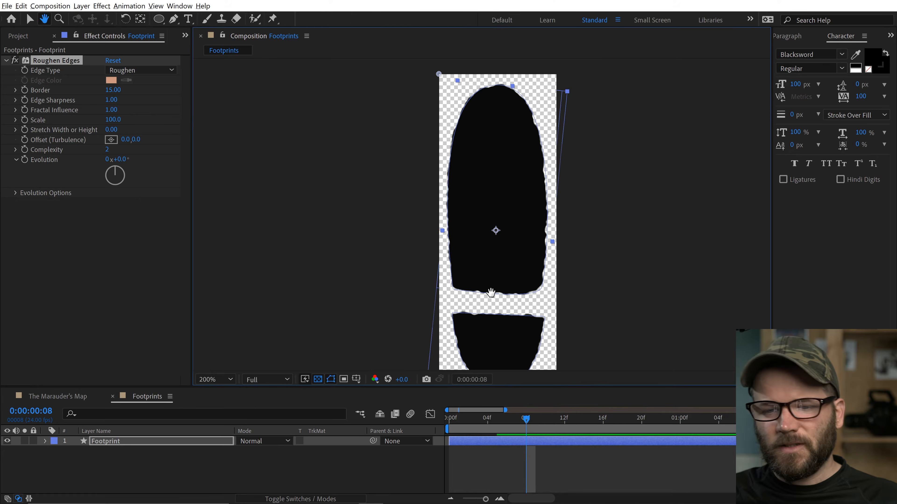
pyautogui.moveTo(491, 294); pyautogui.dragTo(480, 240)
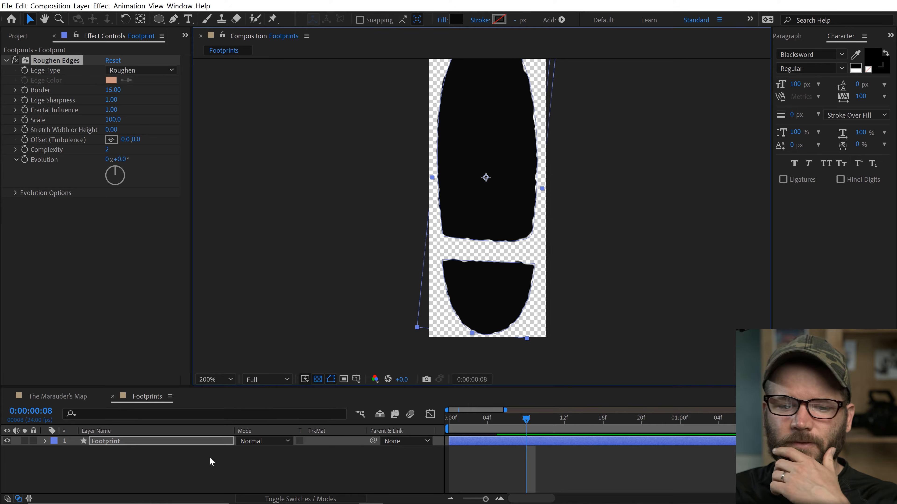
pyautogui.click(138, 468)
pyautogui.moveTo(514, 208); pyautogui.dragTo(511, 240)
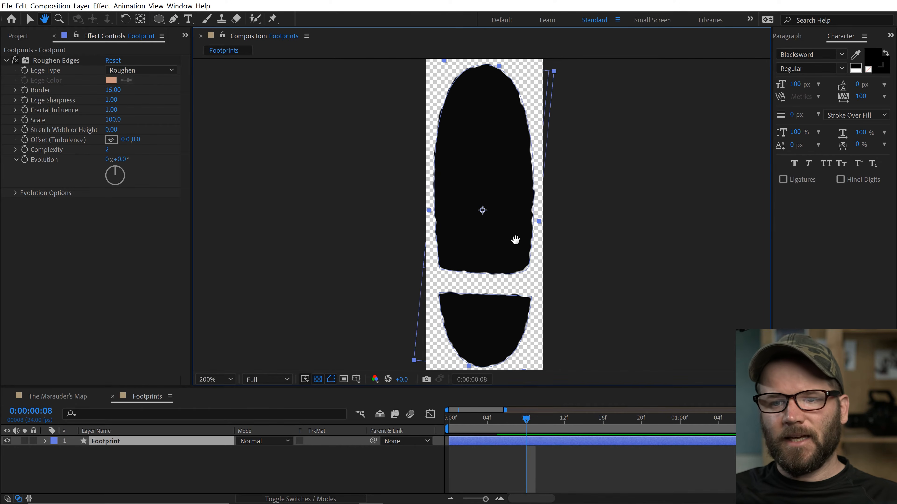
pyautogui.press('v')
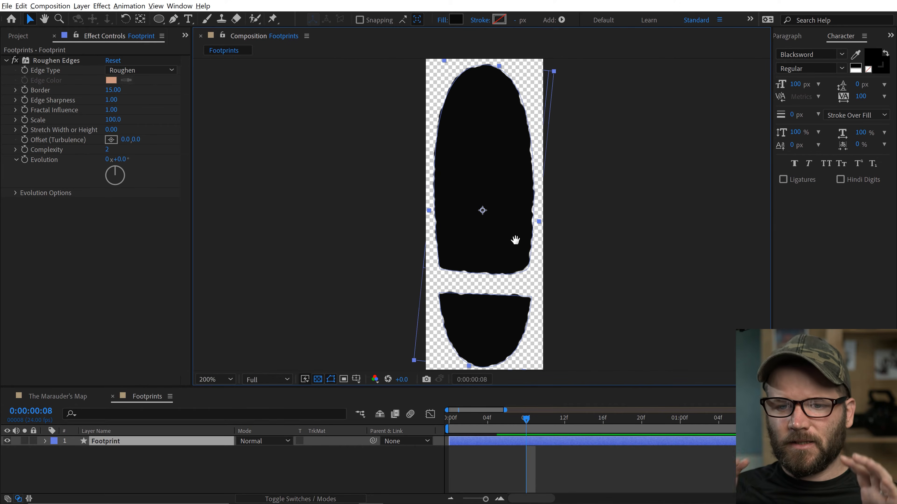
# Duplicate the Footprint layer and rename the copy Footprint TEXTURE
pyautogui.click(95, 458)
pyautogui.click(108, 441)
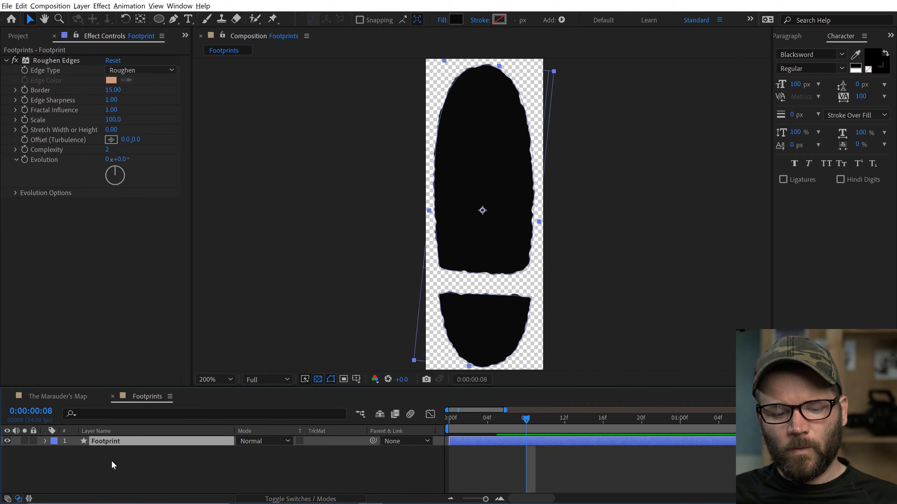
pyautogui.hotkey('ctrl', 'd')
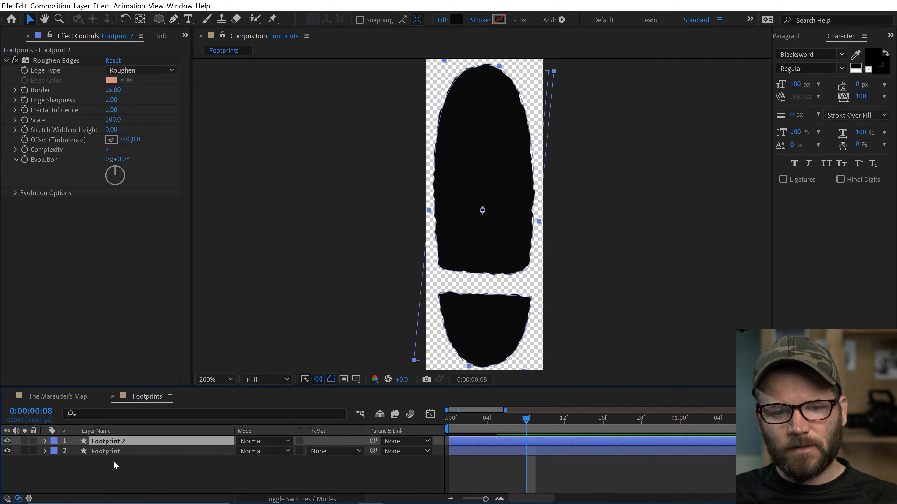
pyautogui.press('Return')
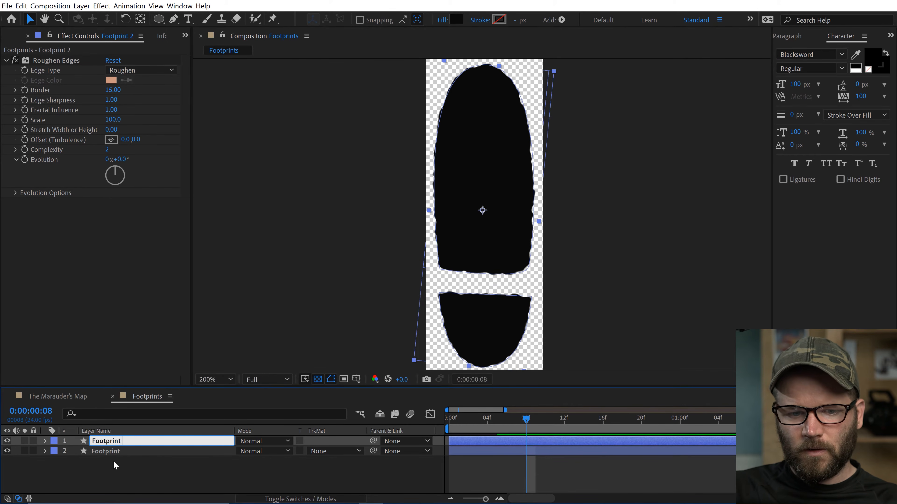
pyautogui.write('Footprint TEXTURE')
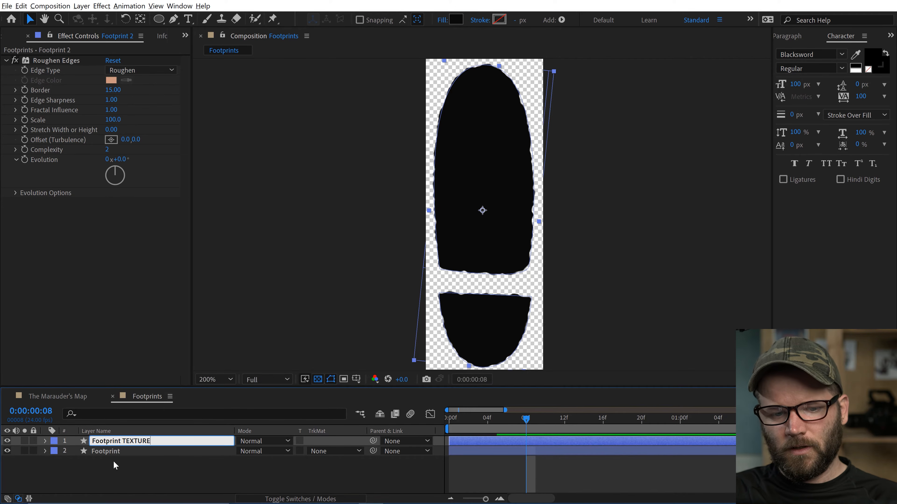
pyautogui.press('Return')
pyautogui.hotkey('ctrl', 'space')
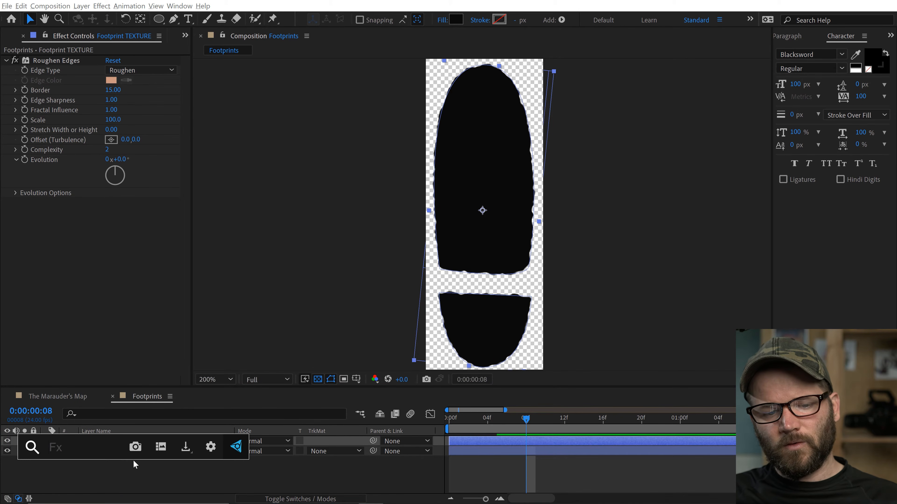
pyautogui.press('Escape')
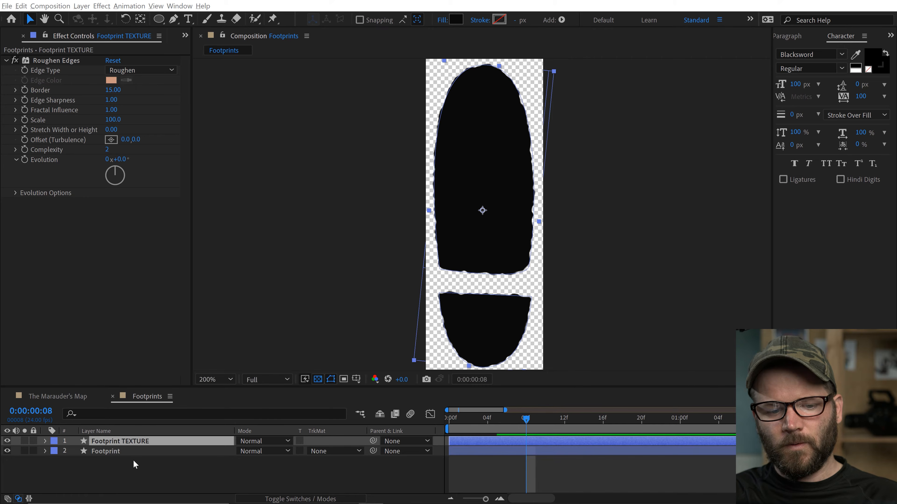
pyautogui.click(145, 469)
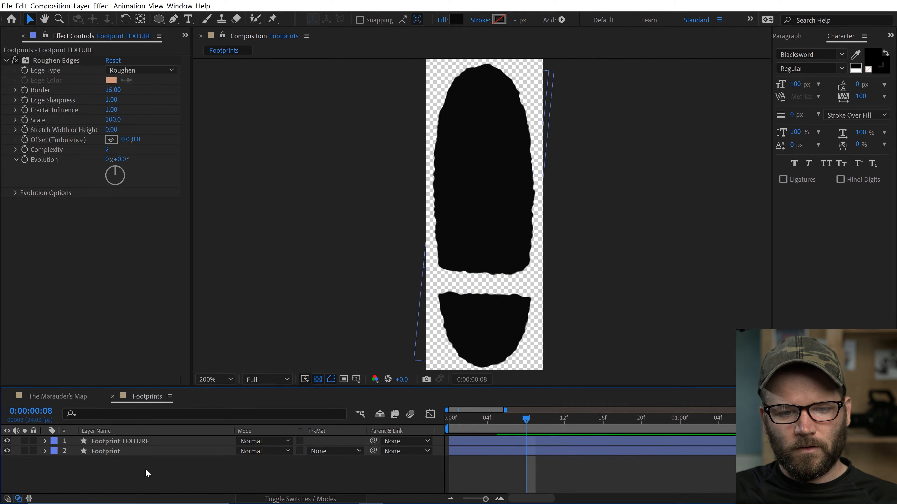
# Add Fractal Noise to the Footprint TEXTURE layer above Roughen Edges, with Contrast 128 and Brightness 8
pyautogui.click(118, 439)
pyautogui.click(101, 6)
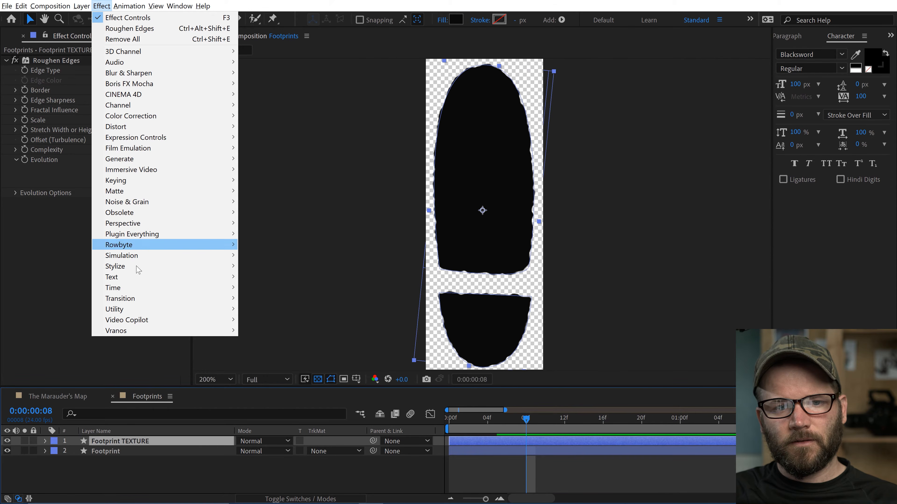
pyautogui.moveTo(142, 202)
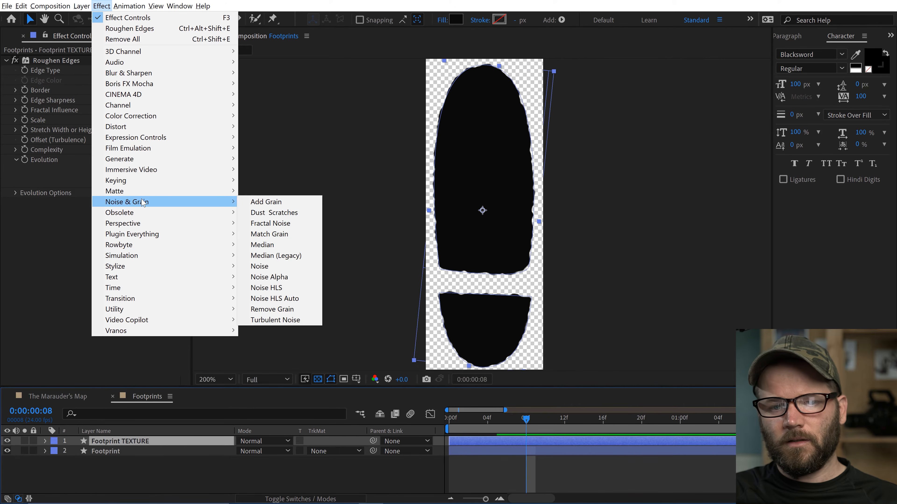
pyautogui.click(279, 226)
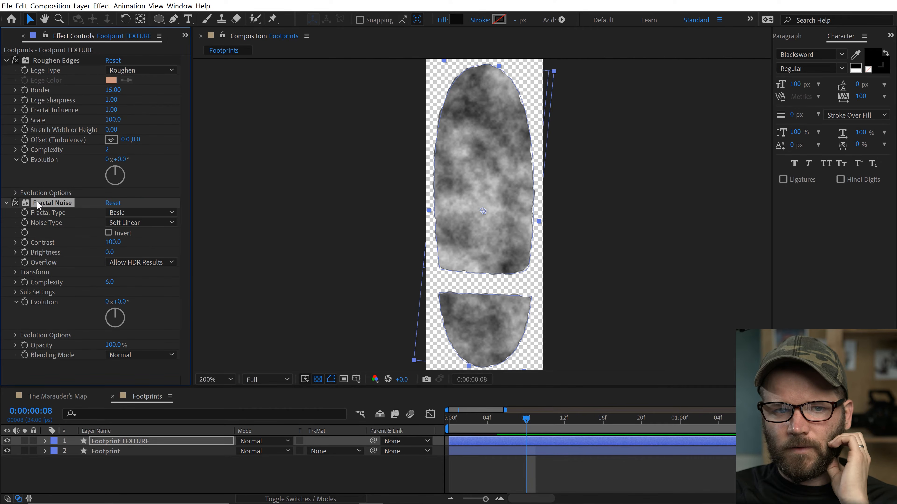
pyautogui.moveTo(38, 204); pyautogui.dragTo(52, 60)
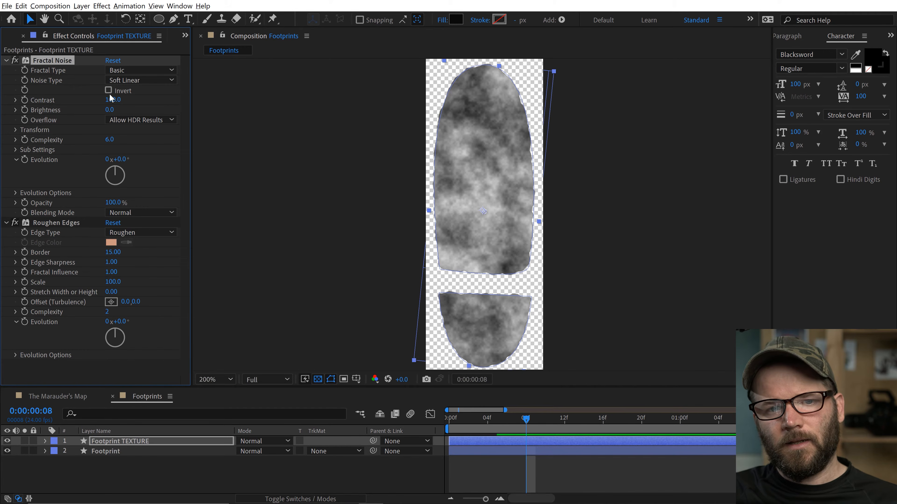
pyautogui.moveTo(110, 100); pyautogui.dragTo(126, 100)
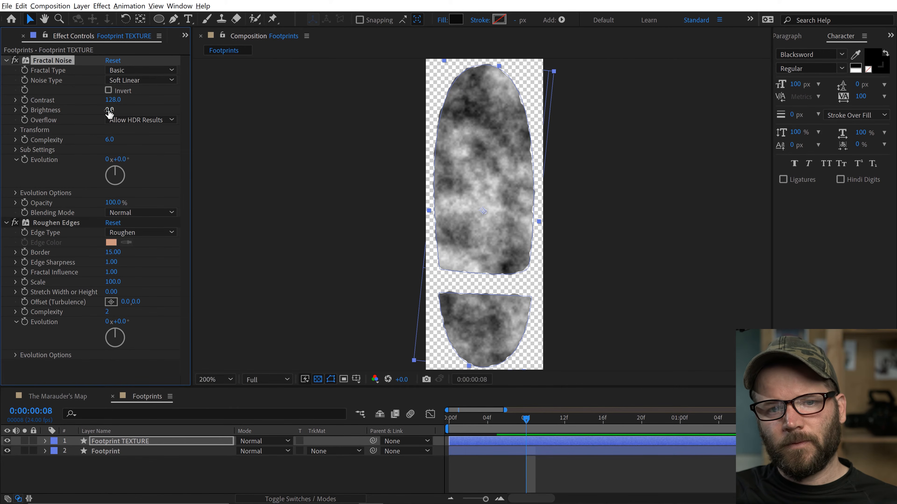
# Apply the Set Matte effect to the original Footprint layer
pyautogui.click(140, 452)
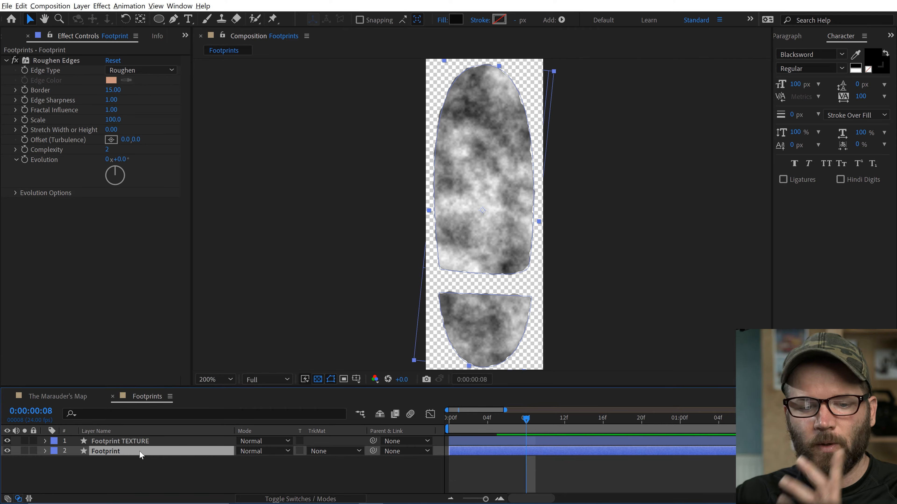
pyautogui.click(135, 443)
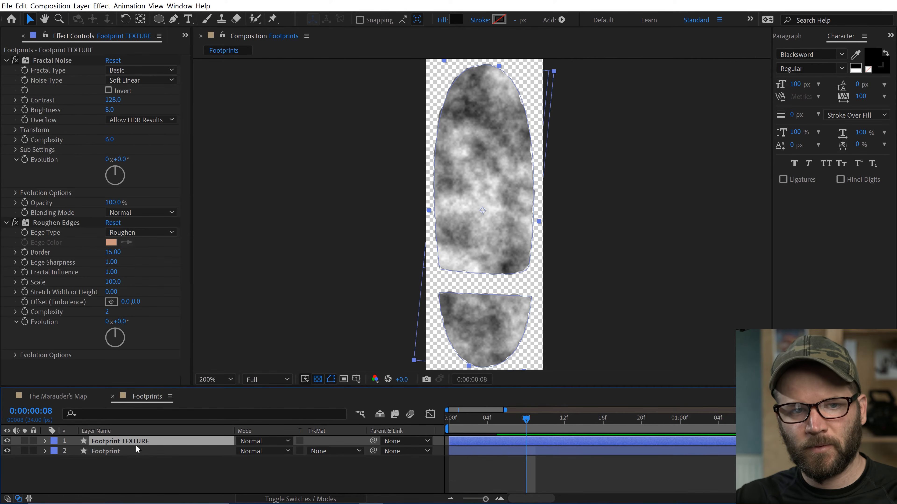
pyautogui.click(114, 452)
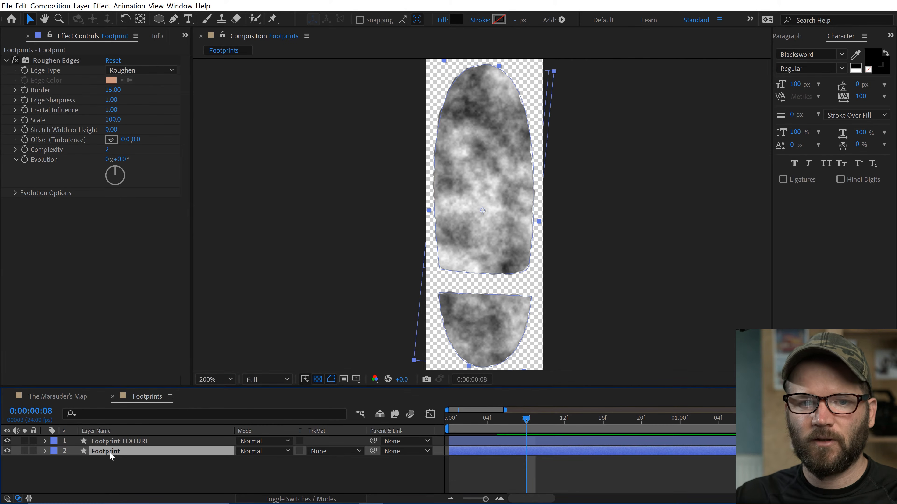
pyautogui.click(101, 6)
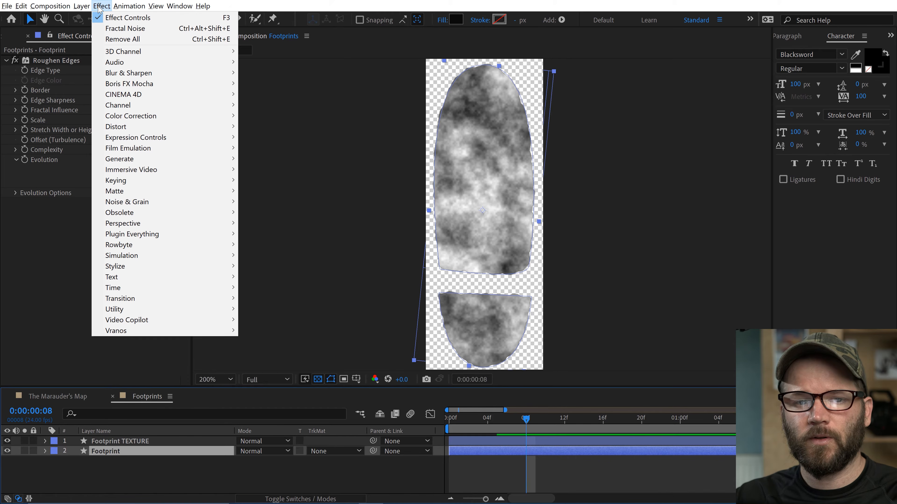
pyautogui.moveTo(134, 105)
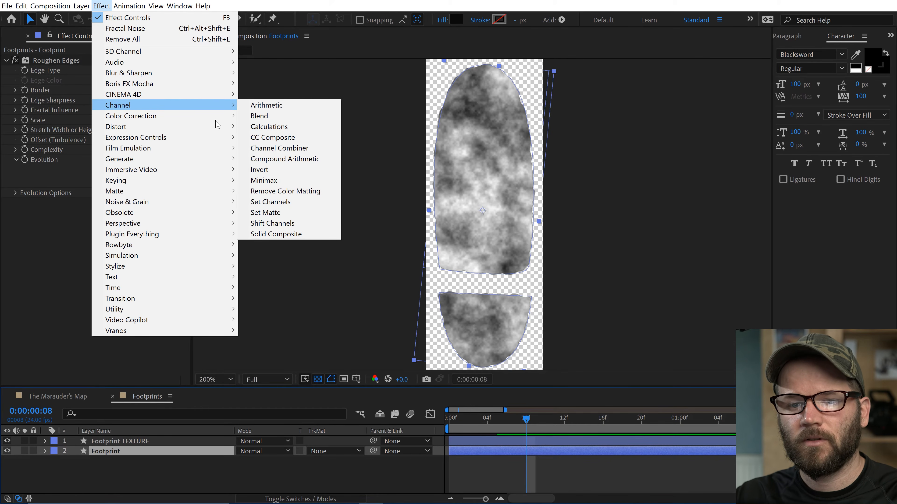
pyautogui.click(304, 212)
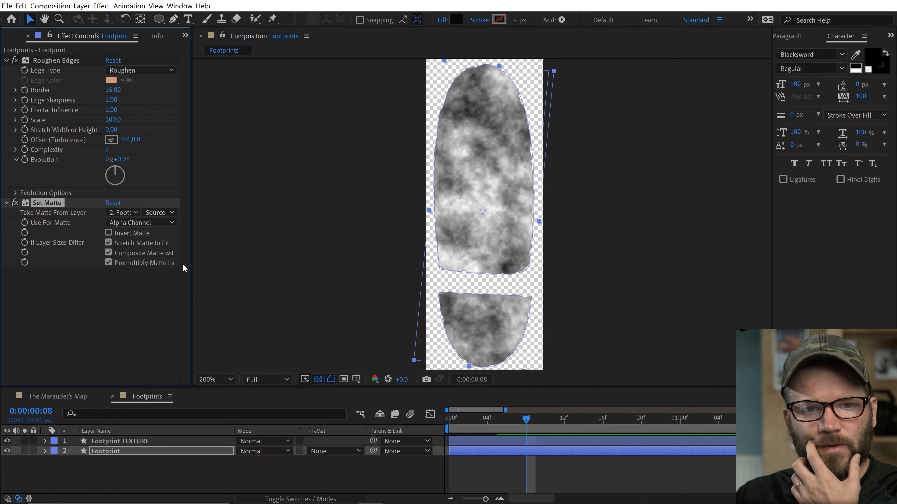
# Configure Set Matte to use the Luminance of the Footprint TEXTURE layer with Effects & Masks, and hide that texture layer
pyautogui.click(135, 224)
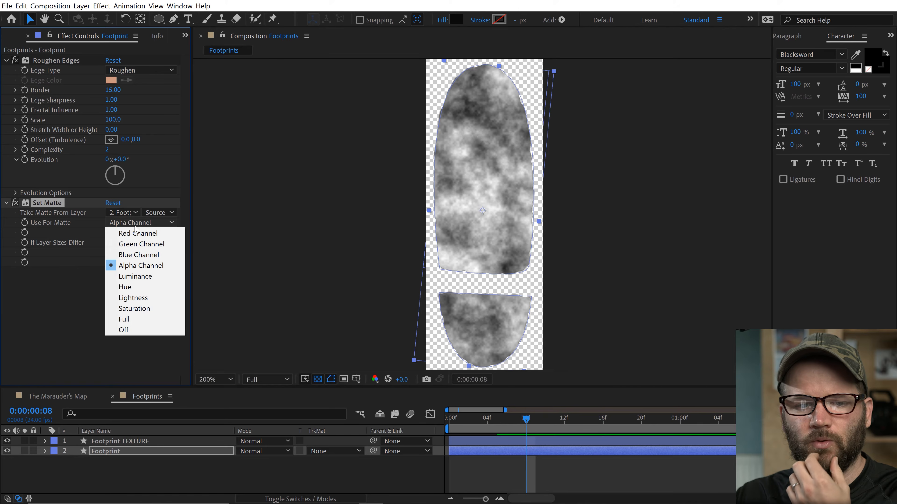
pyautogui.click(137, 276)
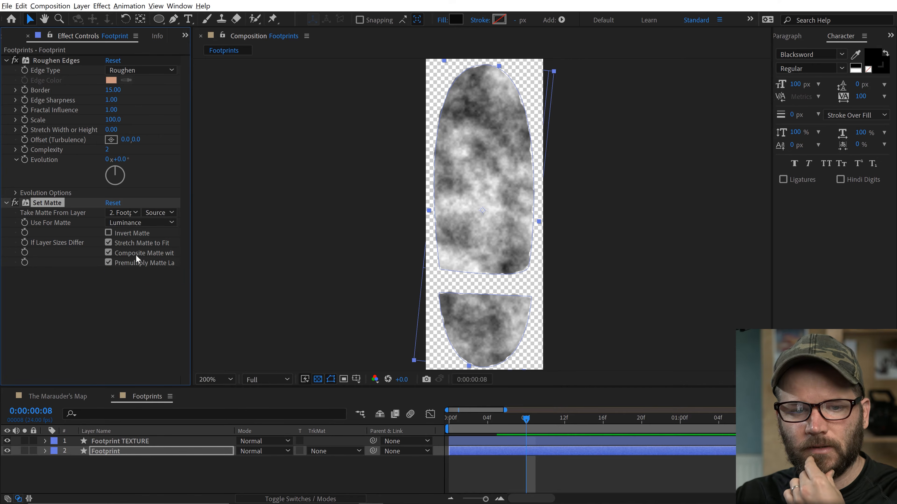
pyautogui.click(128, 216)
pyautogui.click(148, 235)
pyautogui.click(152, 213)
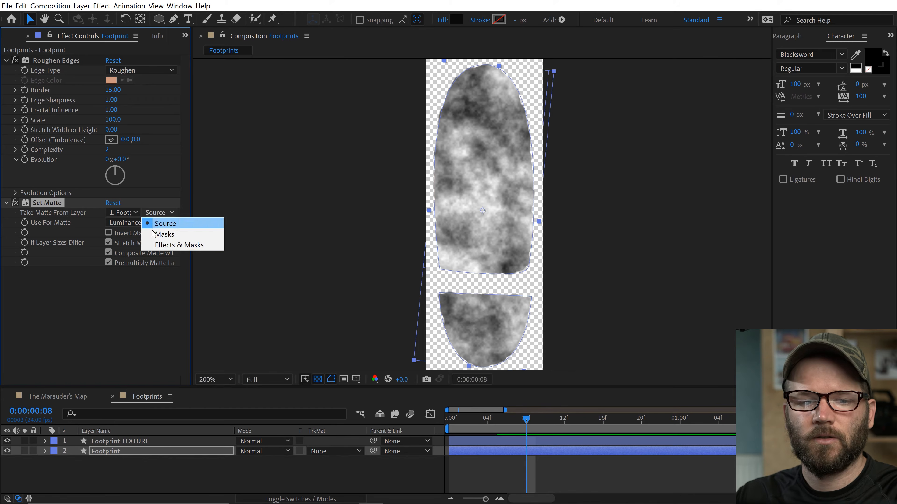
pyautogui.click(166, 246)
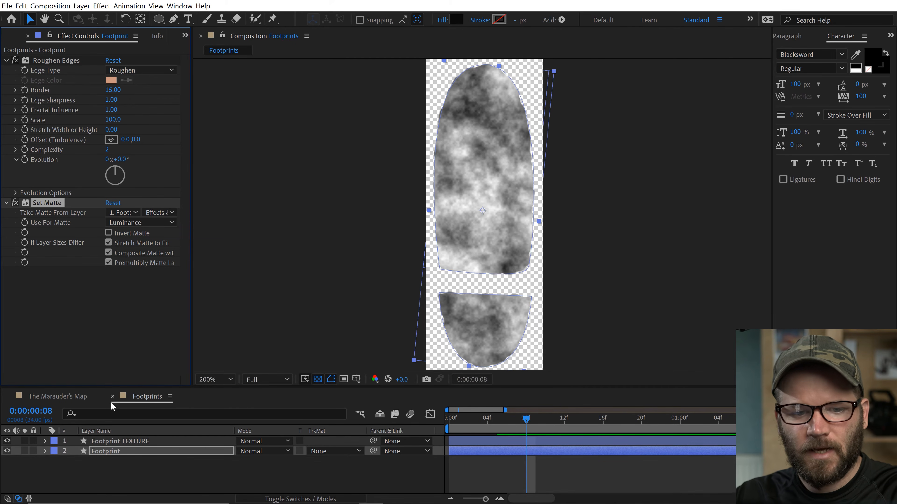
pyautogui.click(7, 441)
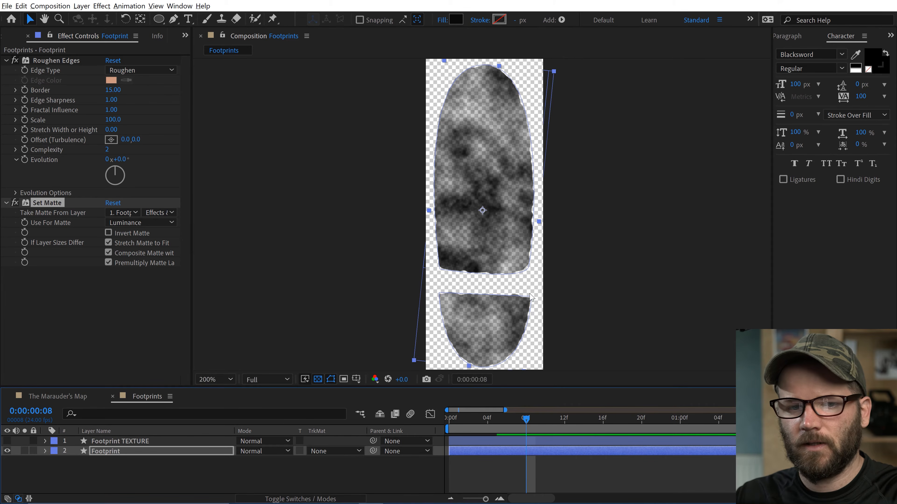
# Set the Fractal Noise Contrast to 154 and Brightness to 72 on the Footprint TEXTURE layer
pyautogui.click(117, 440)
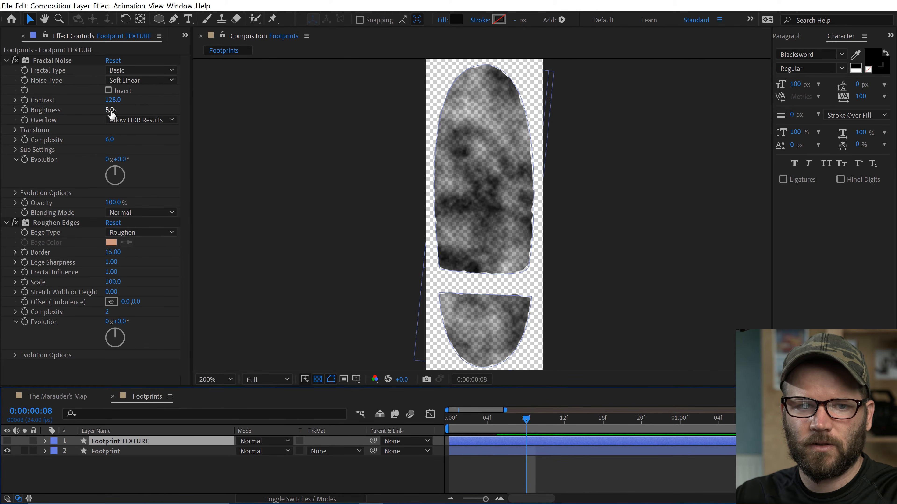
pyautogui.moveTo(111, 113)
pyautogui.mouseDown()
pyautogui.moveTo(138, 99)
pyautogui.moveTo(121, 99)
pyautogui.mouseUp()
pyautogui.moveTo(111, 110)
pyautogui.mouseDown()
pyautogui.moveTo(153, 109)
pyautogui.moveTo(117, 109)
pyautogui.mouseUp()
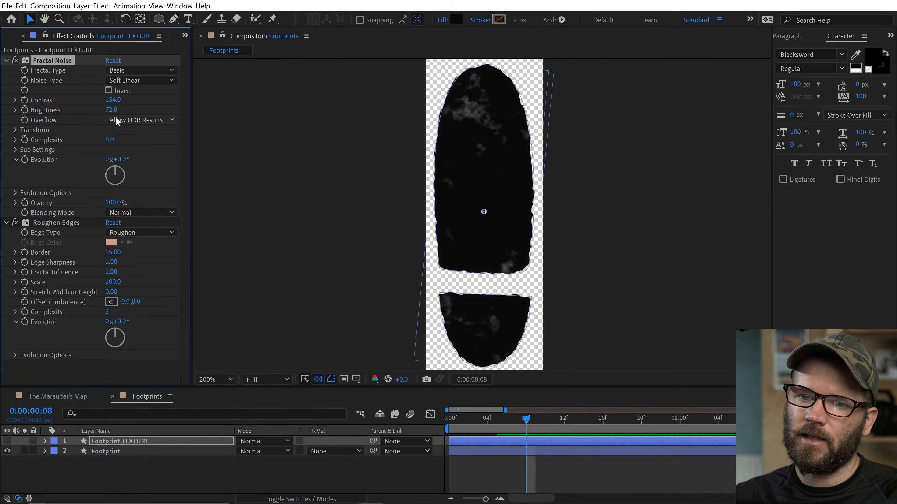
pyautogui.click(176, 487)
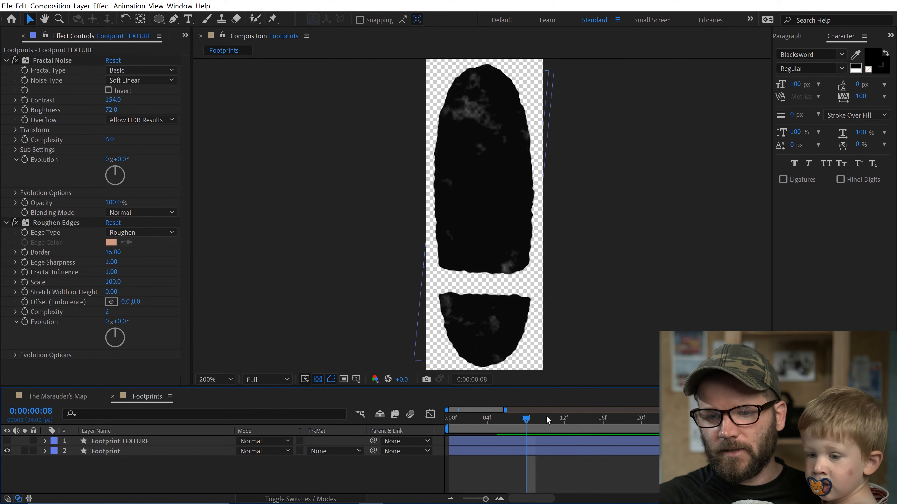
# Show the layer switches and scrub the Footprints composition to 0:00:00:16 with the whole timeline in view
pyautogui.moveTo(520, 421)
pyautogui.mouseDown()
pyautogui.moveTo(458, 422)
pyautogui.moveTo(504, 426)
pyautogui.mouseUp()
pyautogui.press('F4')
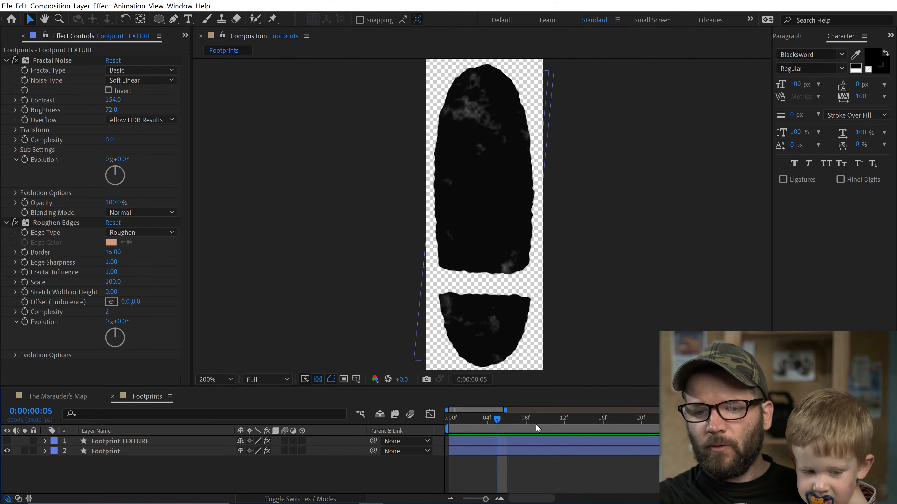
pyautogui.click(554, 426)
pyautogui.click(642, 426)
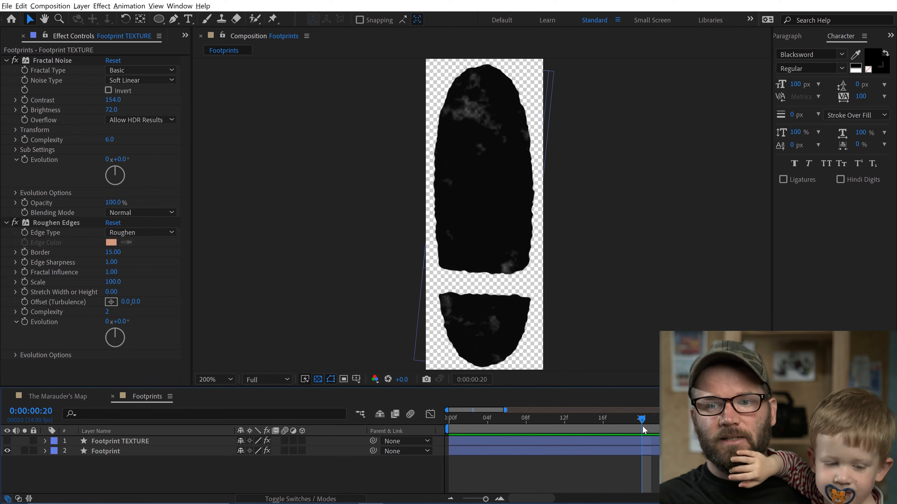
pyautogui.moveTo(643, 426); pyautogui.dragTo(602, 432)
pyautogui.press(';')
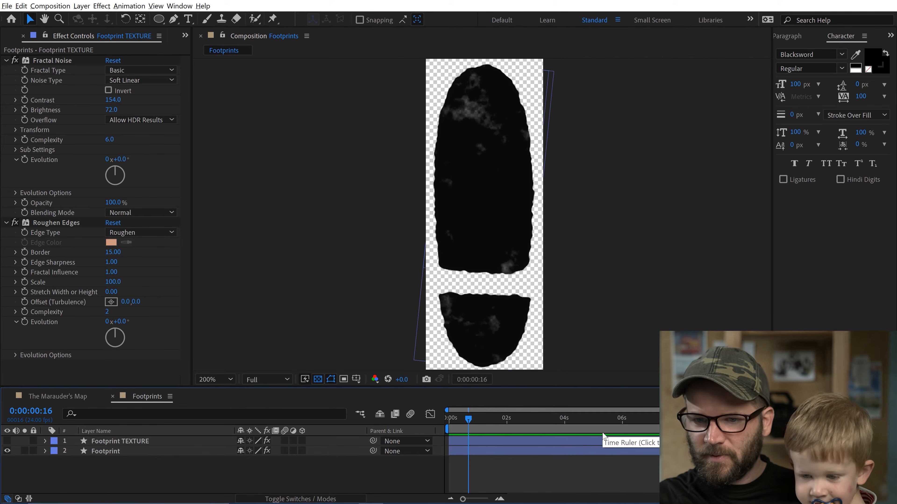
# Set the Footprints composition's duration to 0:00:06:00
pyautogui.moveTo(505, 419); pyautogui.dragTo(622, 421)
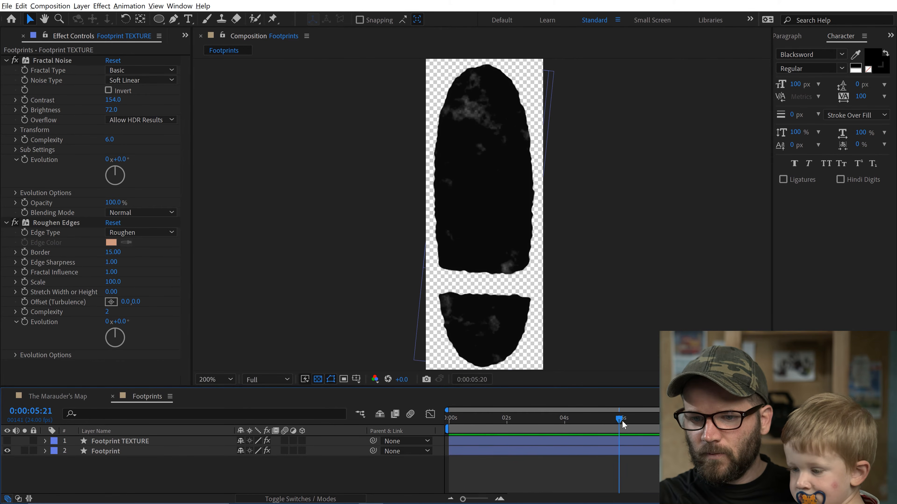
pyautogui.click(51, 6)
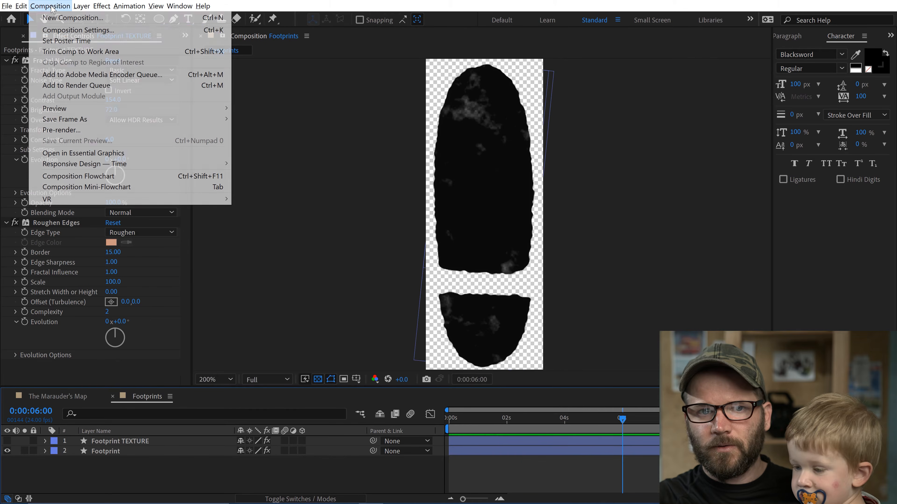
pyautogui.click(77, 30)
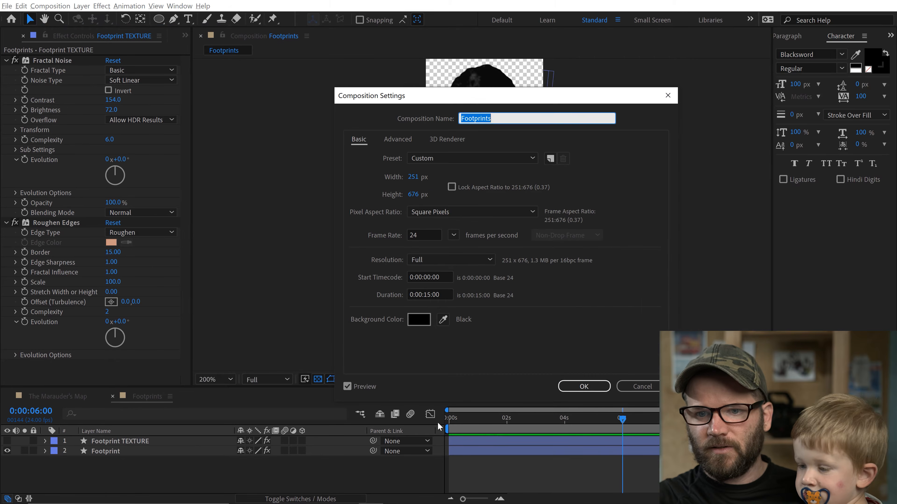
pyautogui.click(428, 295)
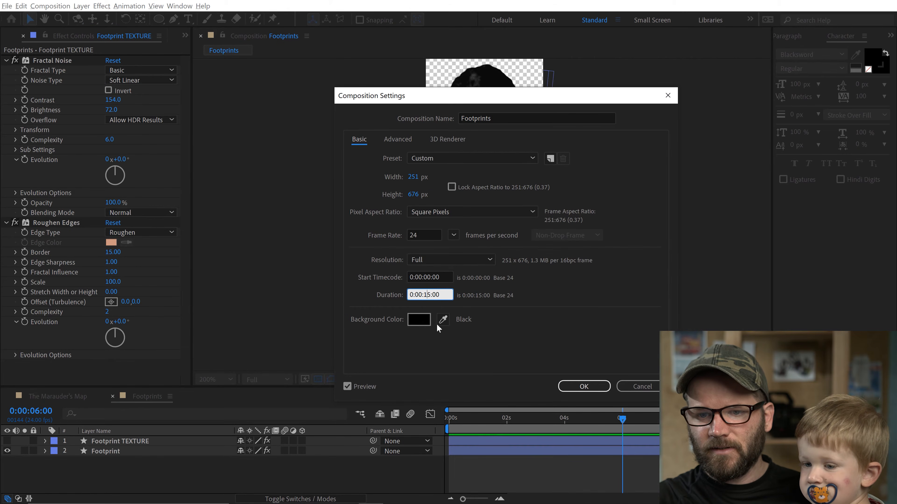
pyautogui.press('BackSpace')
pyautogui.press('Delete')
pyautogui.write('06')
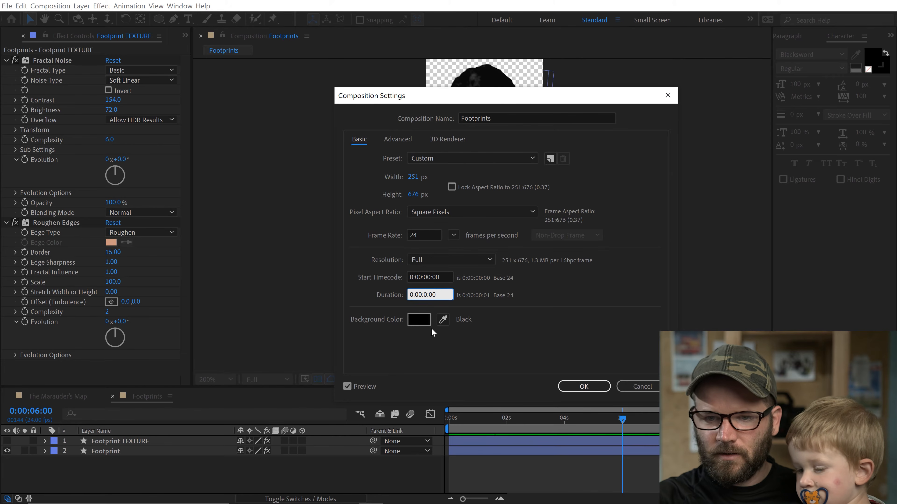
pyautogui.press('Return')
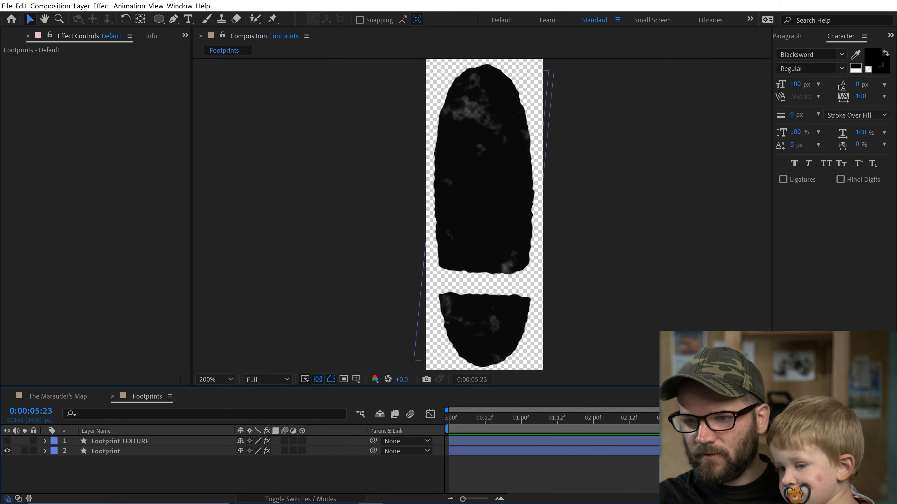
# Start keyframing the Fractal Noise Brightness of the Footprint TEXTURE layer at 0:00:04:00
pyautogui.hotkey('shift', 'pageup')
pyautogui.hotkey('shift', 'pageup')
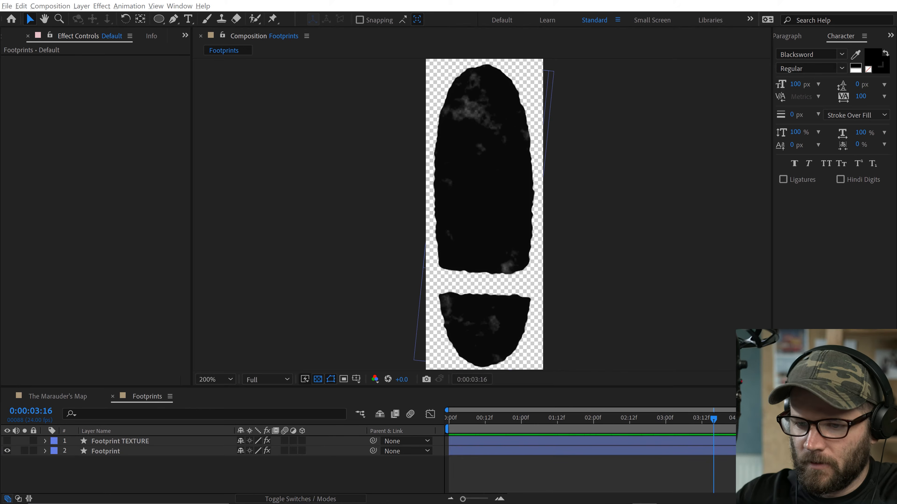
pyautogui.moveTo(722, 421)
pyautogui.mouseDown()
pyautogui.moveTo(752, 418)
pyautogui.moveTo(737, 422)
pyautogui.mouseUp()
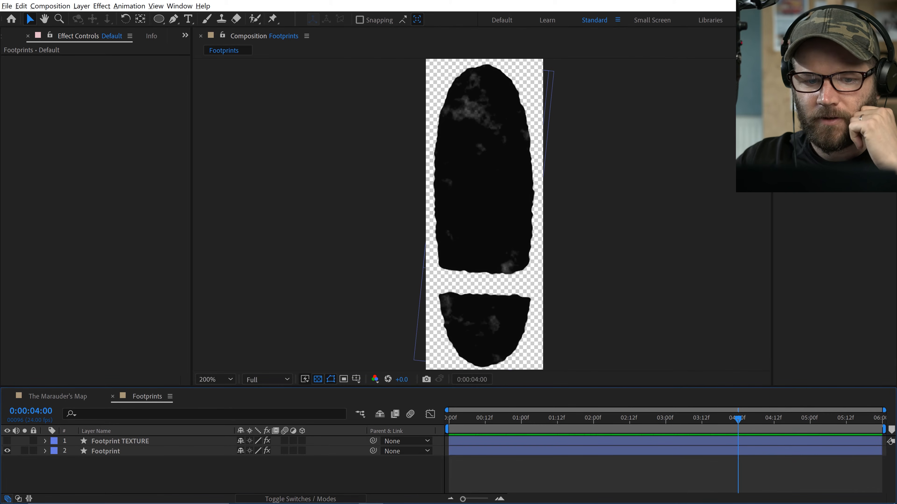
pyautogui.click(120, 444)
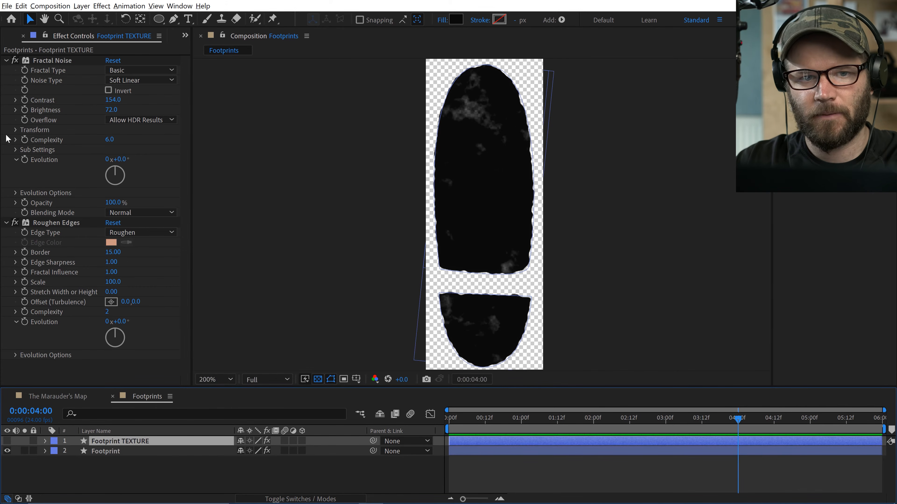
pyautogui.click(23, 106)
# Set the Fractal Noise Brightness to -125 at 0:00:05:23 so the footprint fades out
pyautogui.moveTo(742, 422); pyautogui.dragTo(884, 421)
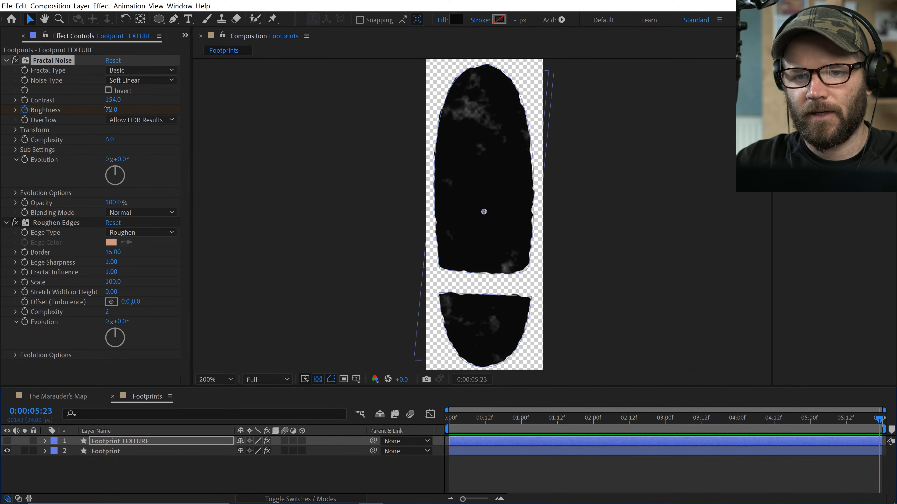
pyautogui.moveTo(111, 110); pyautogui.dragTo(93, 110)
pyautogui.click(123, 110)
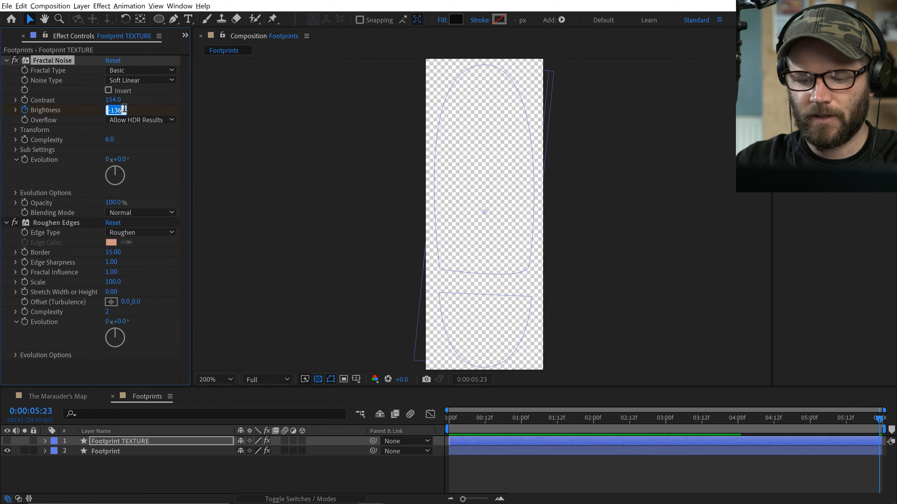
pyautogui.write('-125')
pyautogui.press('Return')
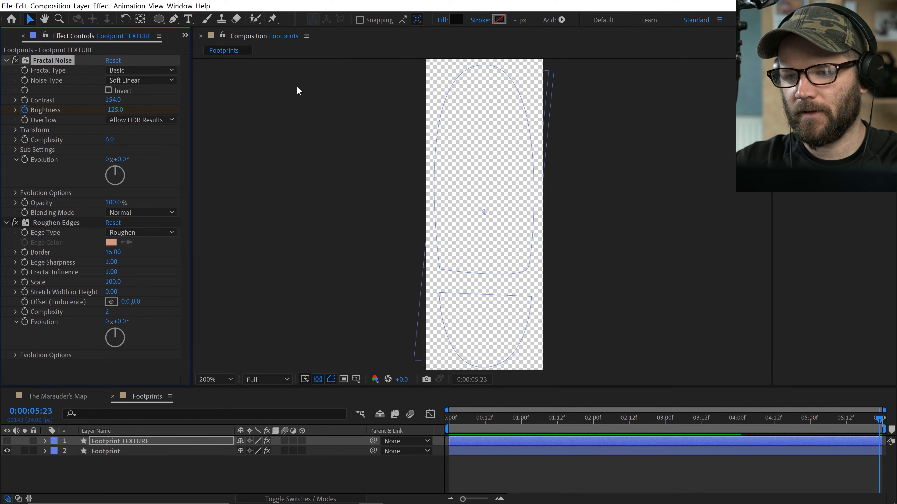
# Try a larger Roughen Edges Border on the Footprint TEXTURE layer at 0:00:04:20, and undo it
pyautogui.moveTo(822, 420); pyautogui.dragTo(799, 420)
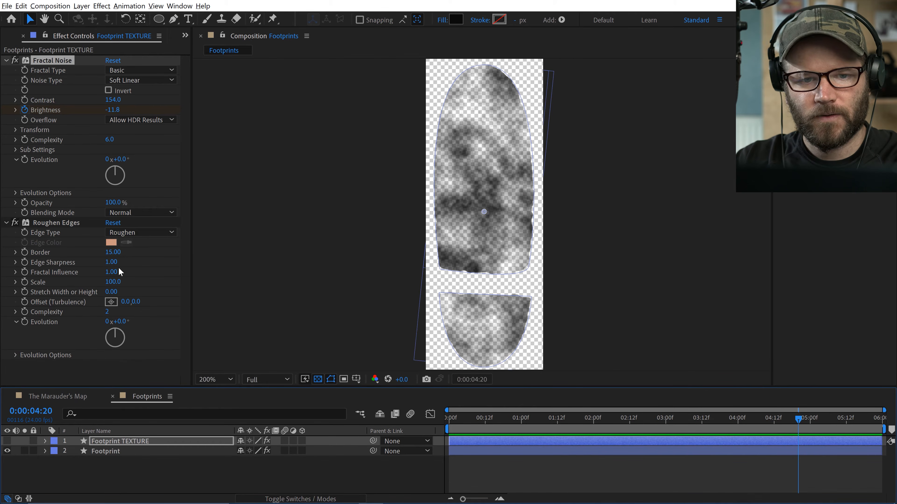
pyautogui.moveTo(112, 253); pyautogui.dragTo(146, 251)
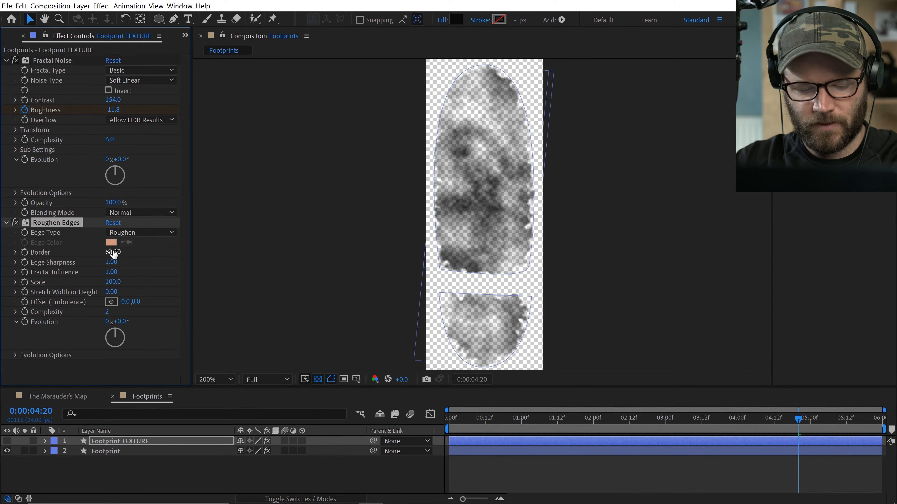
pyautogui.hotkey('ctrl', 'z')
pyautogui.hotkey('ctrl', 'z')
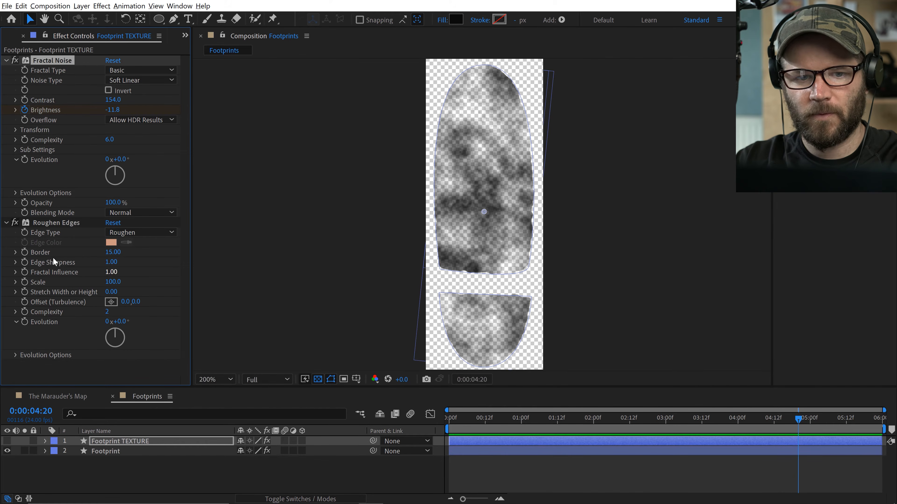
# Keyframe the Roughen Edges Border from 15 at 0:00:04:00 to 100 at 0:00:05:23 on the Footprint TEXTURE layer
pyautogui.click(23, 251)
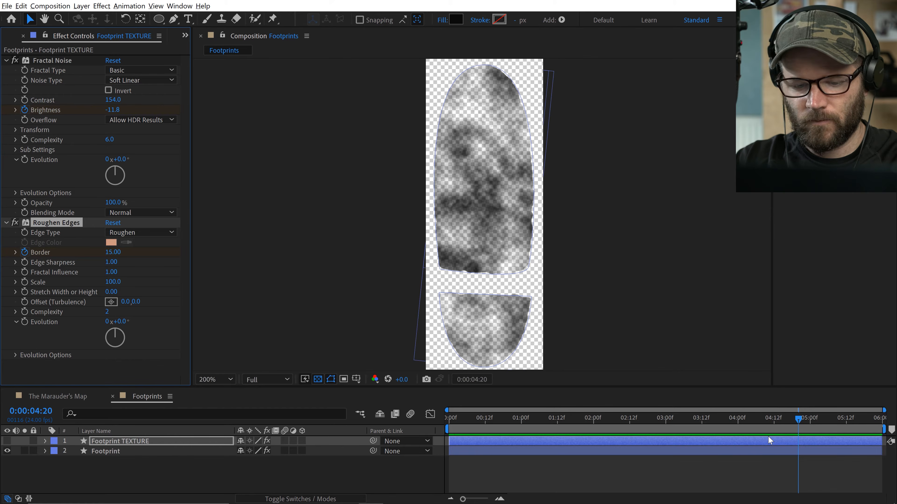
pyautogui.press('Home')
pyautogui.press('u')
pyautogui.press('u')
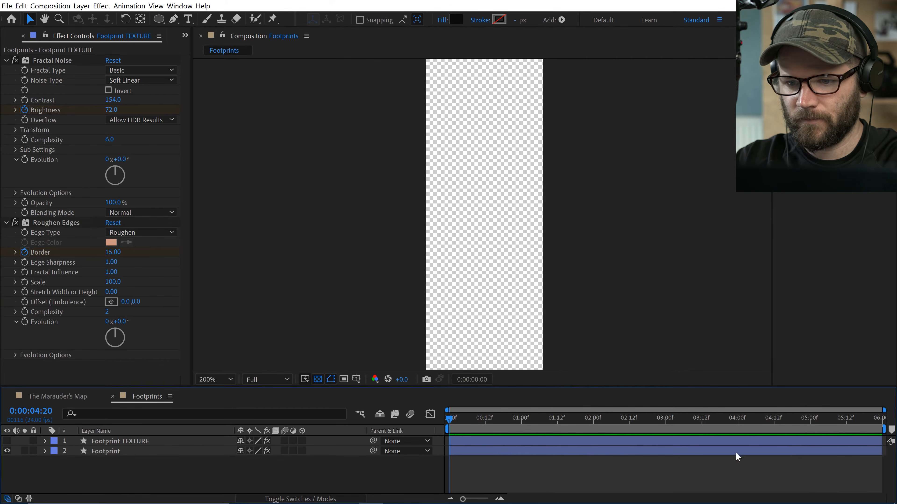
pyautogui.click(113, 252)
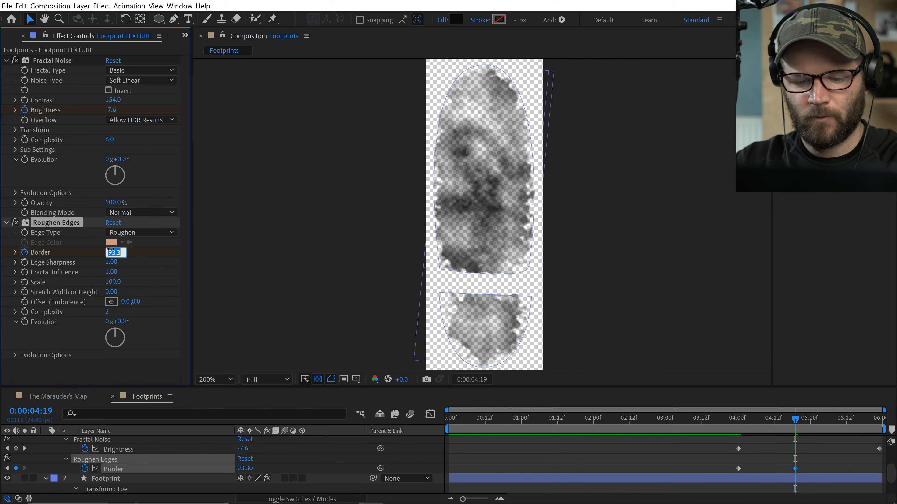
pyautogui.write('100')
pyautogui.press('Return')
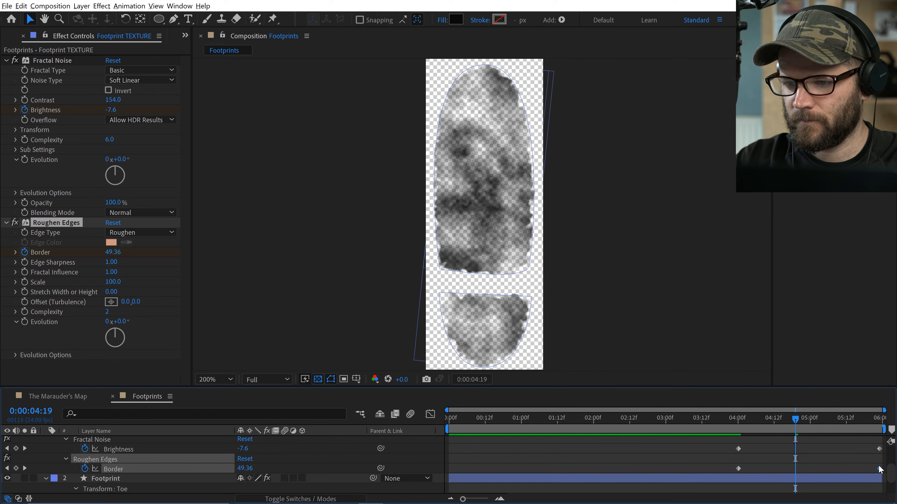
# Keyframe the Toe group's Scale on the Footprint layer from 100% at 0:00:04:00 to 80% at the end of the composition
pyautogui.scroll(-3, 706, 459)
pyautogui.press('j')
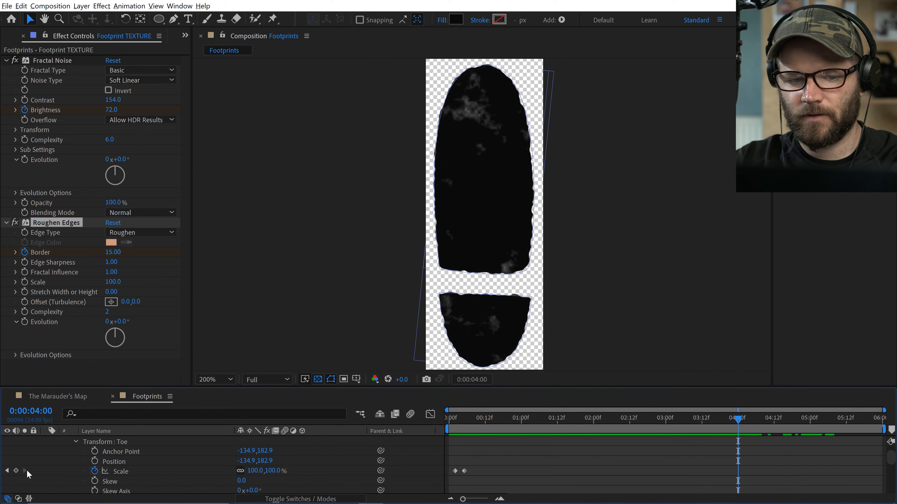
pyautogui.click(15, 470)
pyautogui.moveTo(769, 417); pyautogui.dragTo(801, 424)
pyautogui.moveTo(253, 471); pyautogui.dragTo(241, 472)
pyautogui.click(252, 470)
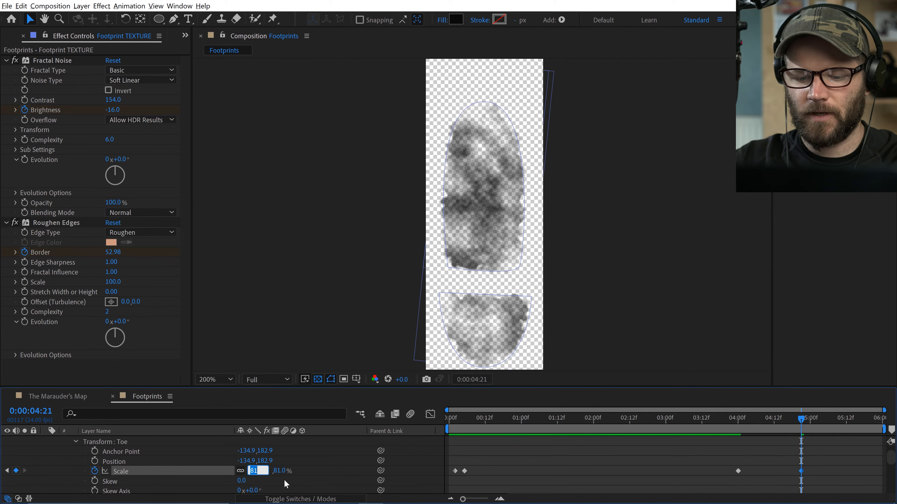
pyautogui.write('80')
pyautogui.press('Return')
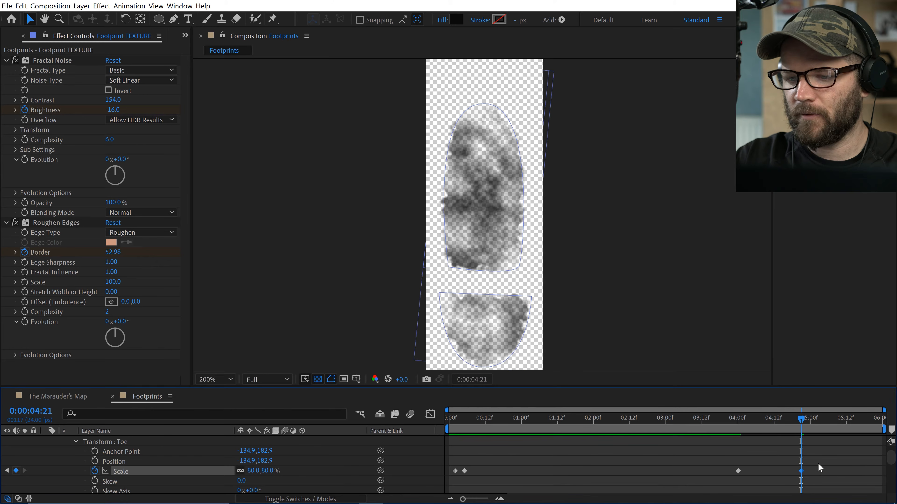
pyautogui.moveTo(801, 472); pyautogui.dragTo(882, 472)
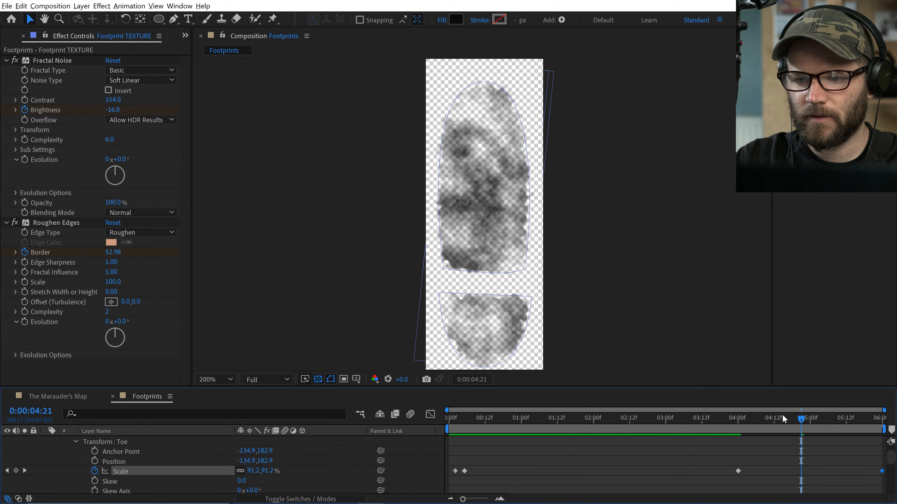
# Keyframe the Heel group's Scale on the Footprint layer from 100% at 0:00:04:00 to 80% at 0:00:05:23
pyautogui.moveTo(761, 417); pyautogui.dragTo(738, 433)
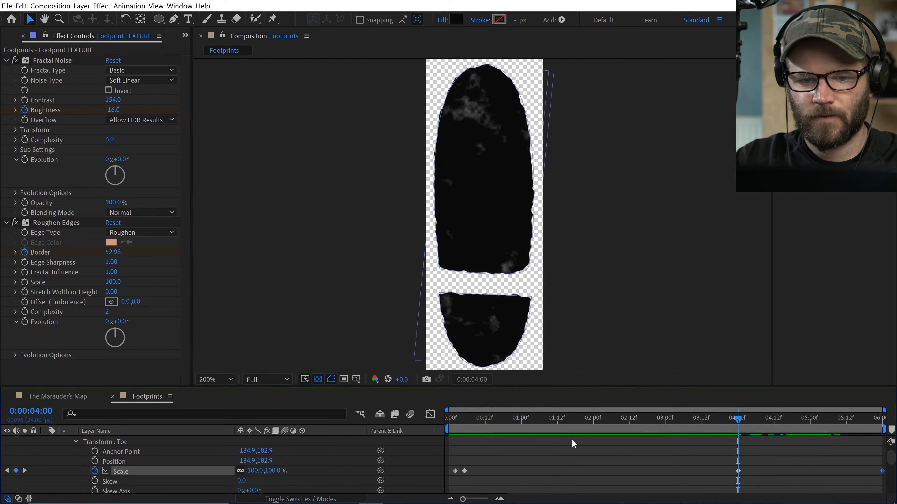
pyautogui.scroll(-8, 105, 475)
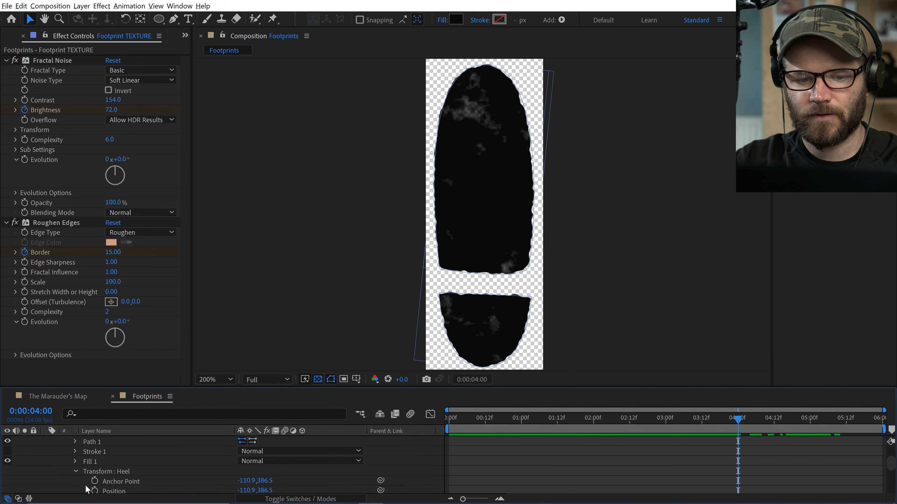
pyautogui.scroll(-3, 85, 485)
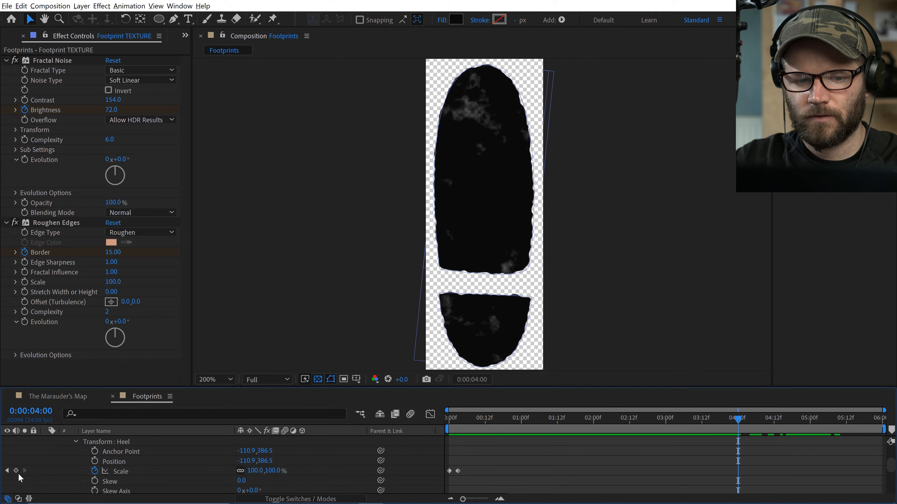
pyautogui.click(120, 471)
pyautogui.moveTo(809, 418); pyautogui.dragTo(880, 420)
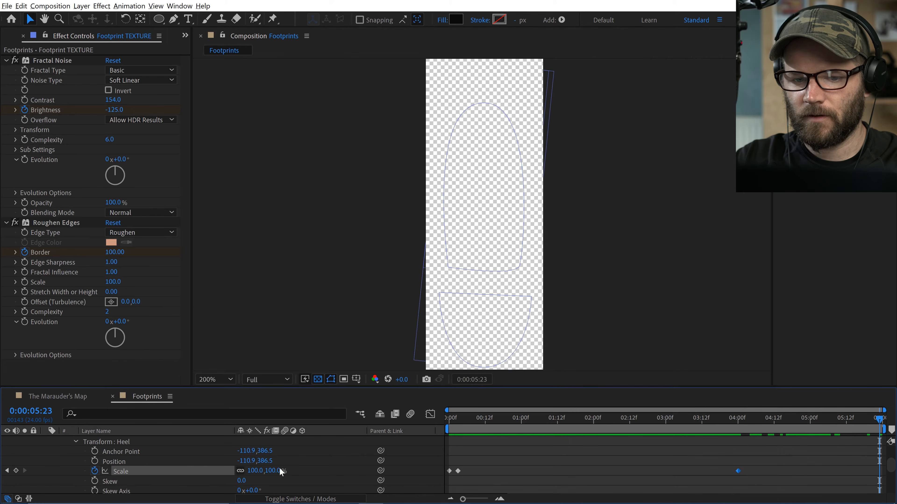
pyautogui.click(255, 471)
pyautogui.write('80')
pyautogui.press('Return')
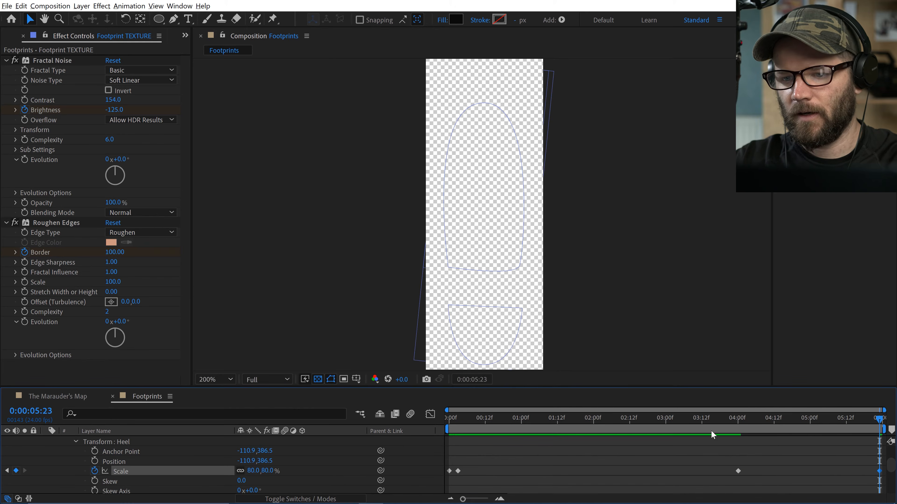
# Play back the footprint animation from the start and scrub to 0:00:00:14 to check it
pyautogui.moveTo(879, 419); pyautogui.dragTo(548, 458)
pyautogui.moveTo(562, 420); pyautogui.dragTo(448, 420)
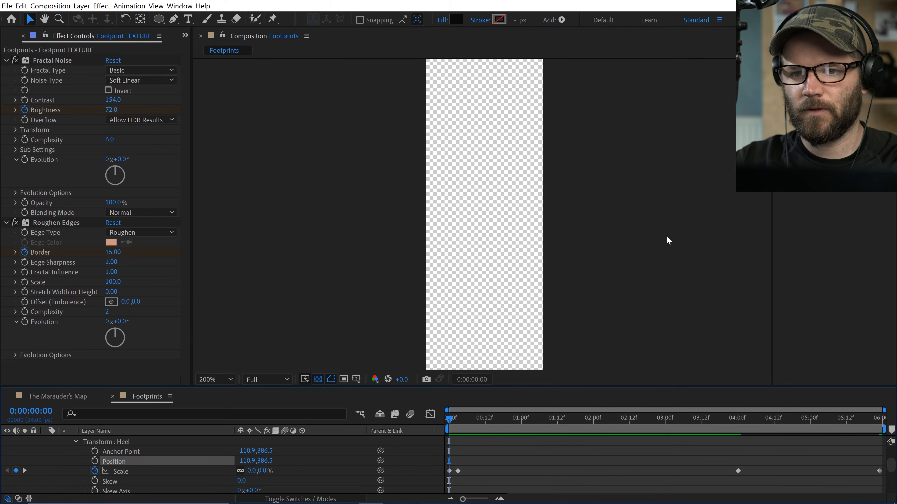
pyautogui.press('space')
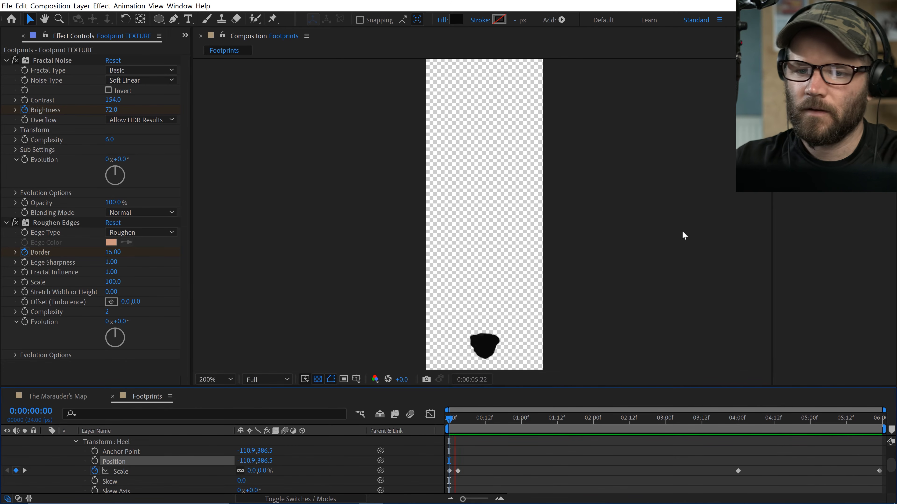
pyautogui.press('space')
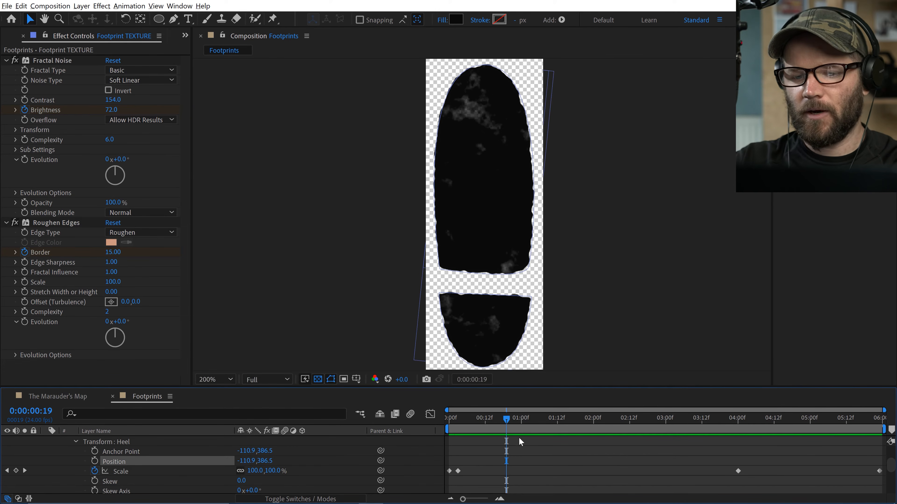
pyautogui.moveTo(501, 422); pyautogui.dragTo(491, 421)
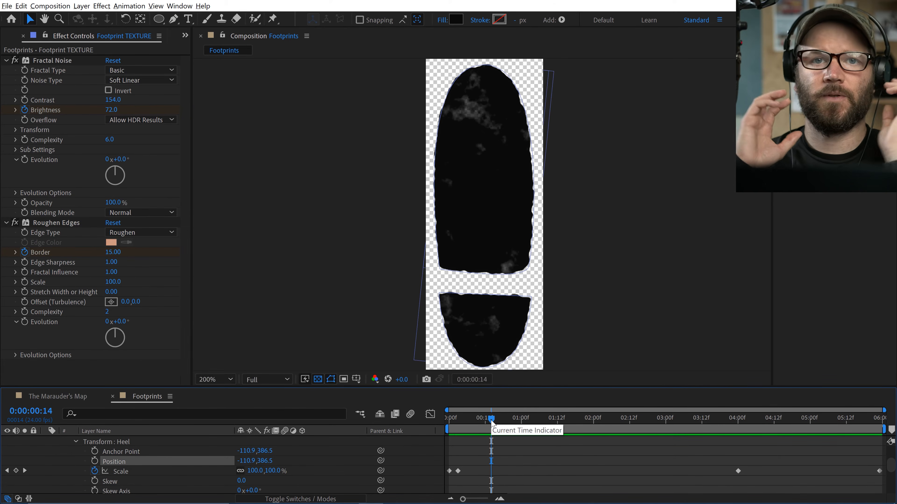
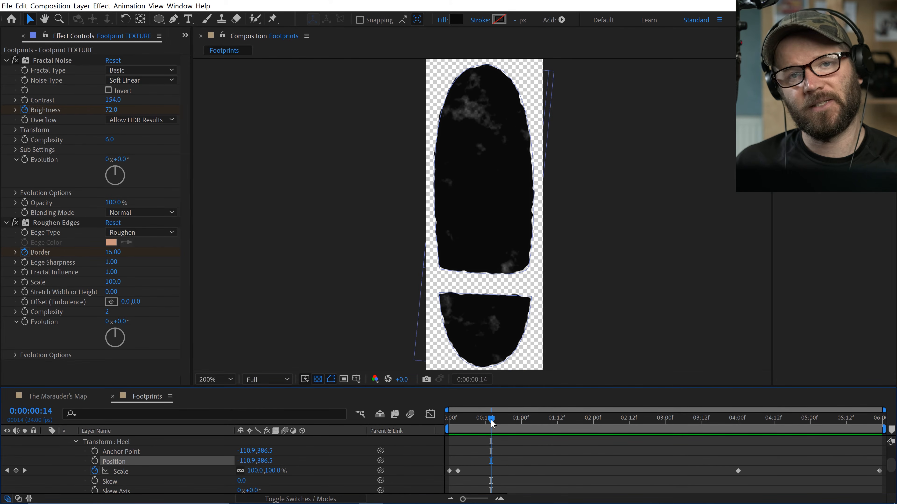
# Create a Responsive Design – Time intro at the start of the Footprints composition, shortened to cover just the opening Scale keyframes
pyautogui.moveTo(491, 421); pyautogui.dragTo(371, 423)
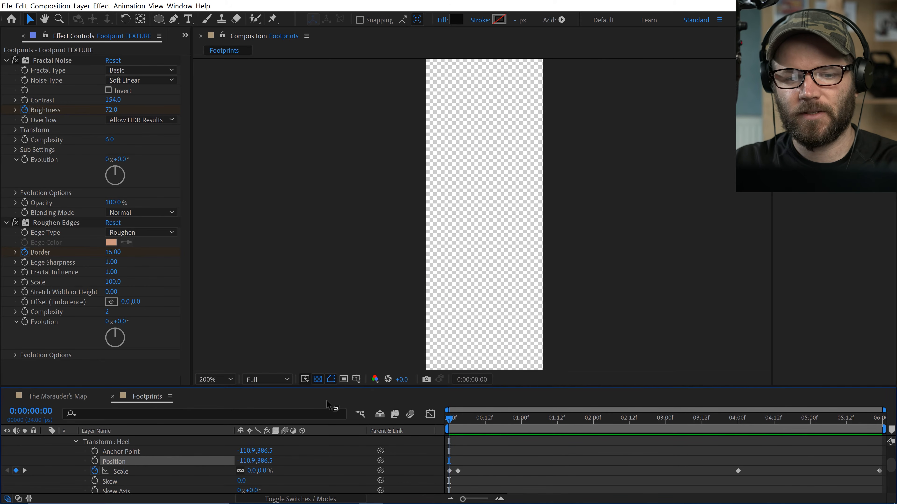
pyautogui.click(62, 6)
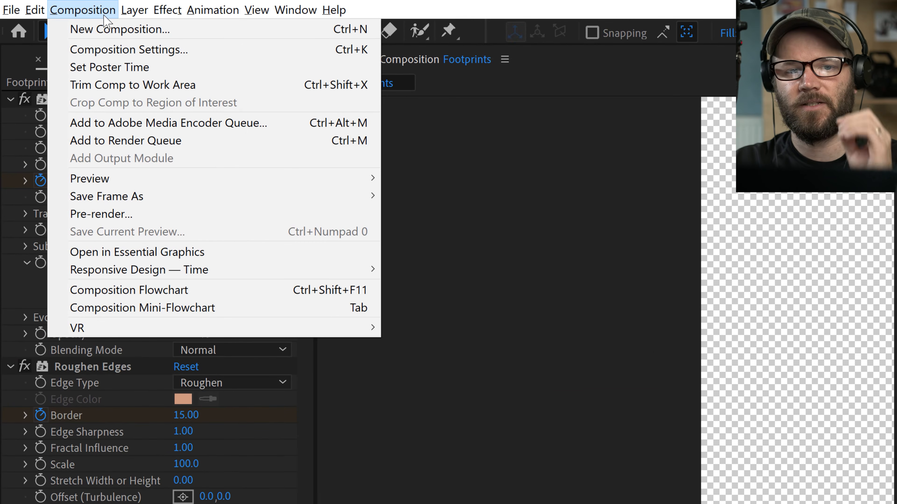
pyautogui.moveTo(120, 274)
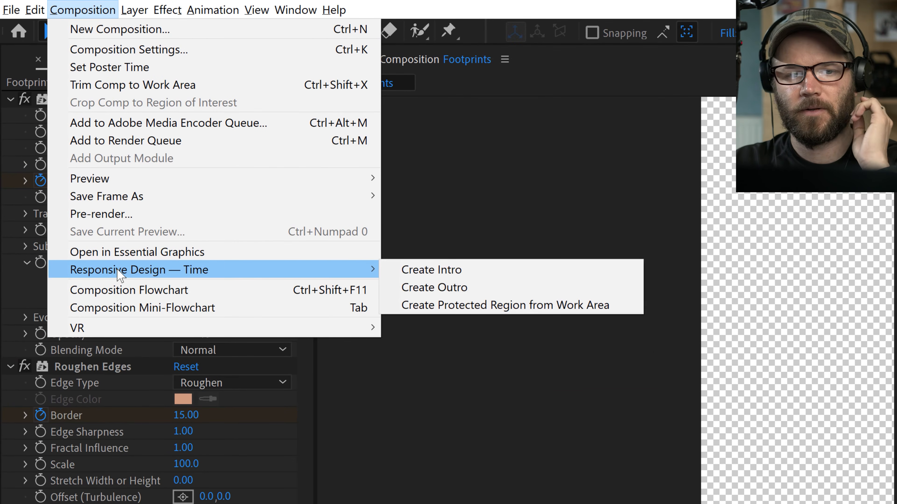
pyautogui.click(423, 270)
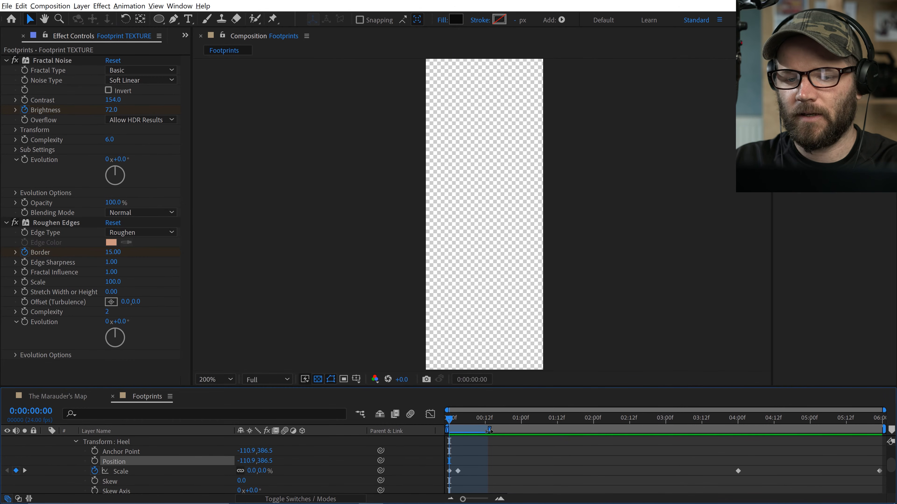
pyautogui.moveTo(445, 419); pyautogui.dragTo(473, 419)
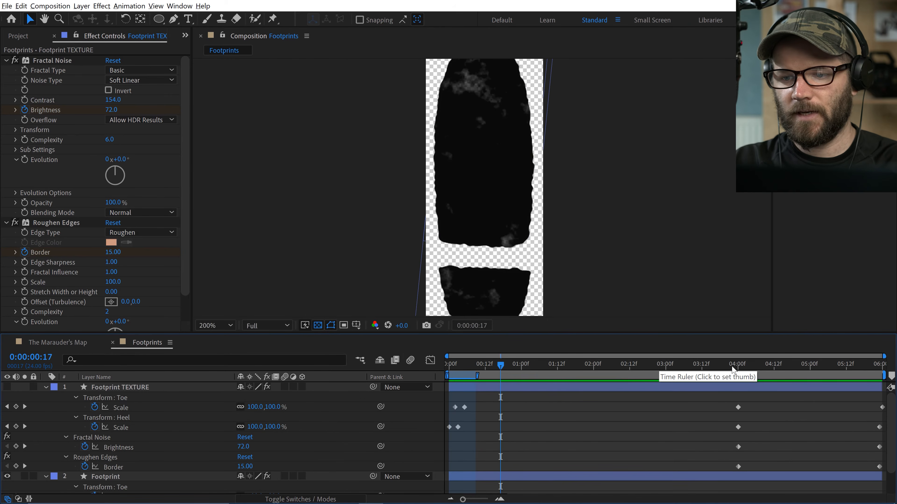
# Create a Responsive Design – Time outro and stretch it from about 0:00:04:00 to the end of the Footprints composition
pyautogui.click(722, 365)
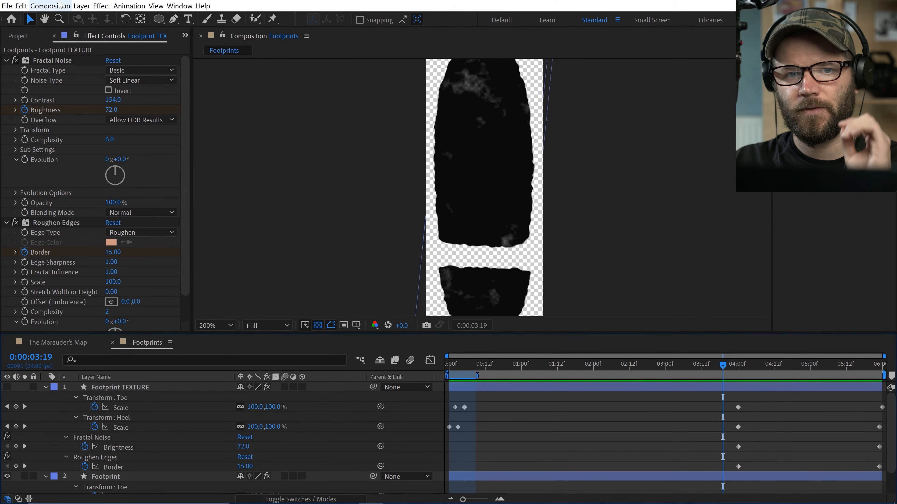
pyautogui.click(50, 6)
pyautogui.moveTo(141, 163)
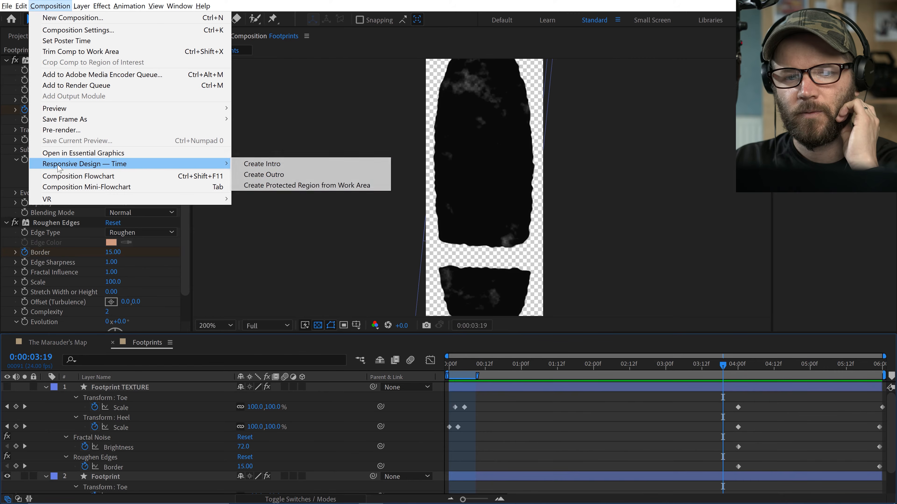
pyautogui.click(286, 174)
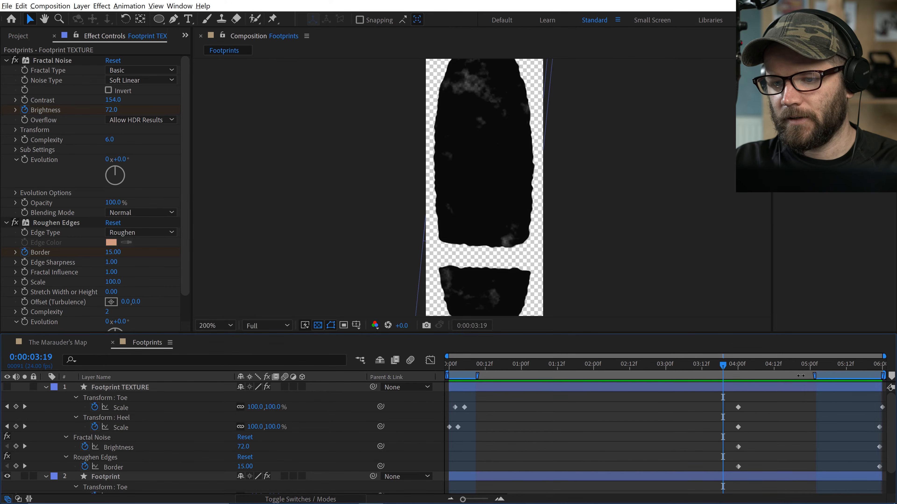
pyautogui.moveTo(800, 376); pyautogui.dragTo(733, 377)
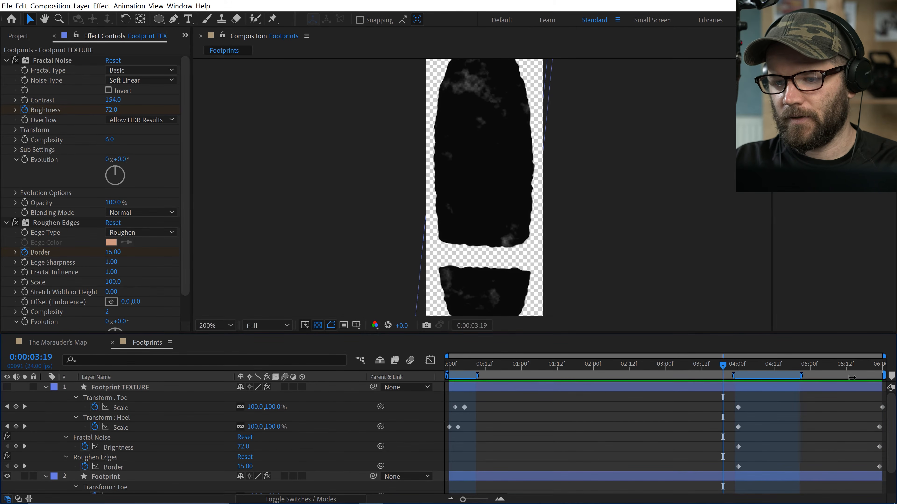
pyautogui.moveTo(801, 377); pyautogui.dragTo(879, 375)
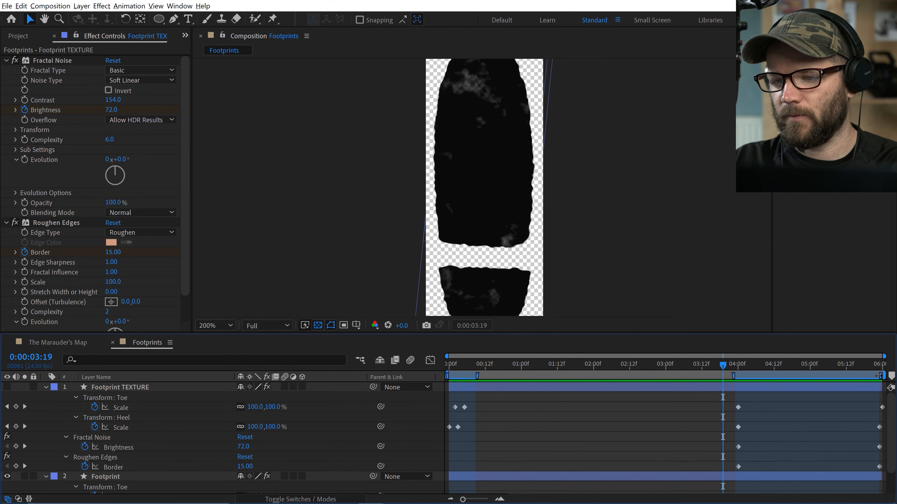
# Add the Footprint composition to The Marauder's Map composition and shorten its layer to about 4.2 seconds
pyautogui.moveTo(36, 152); pyautogui.dragTo(486, 214)
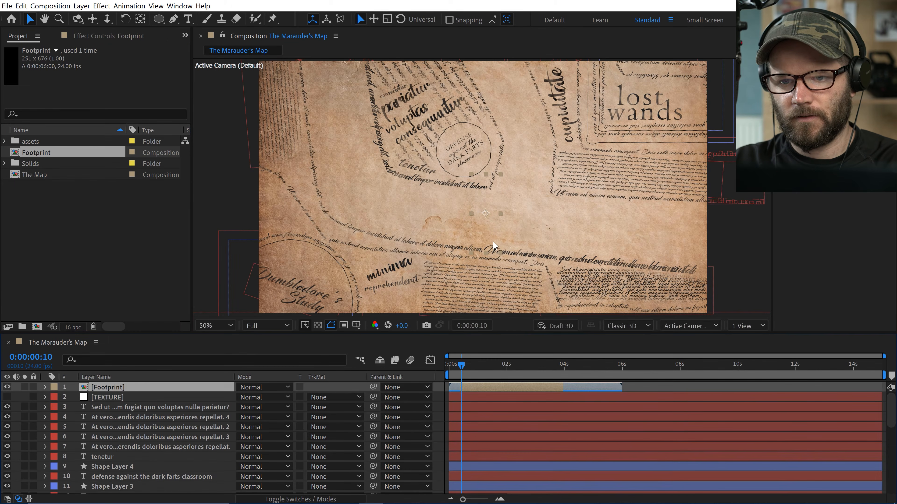
pyautogui.press('Home')
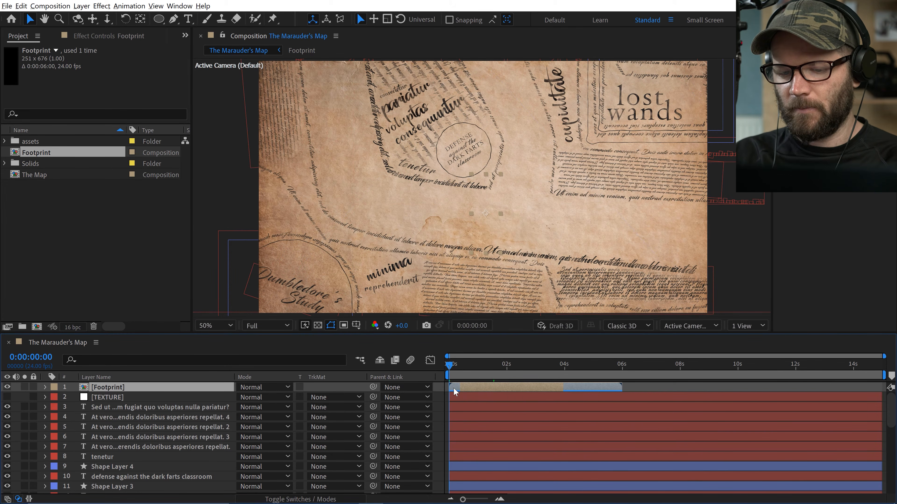
pyautogui.press('=')
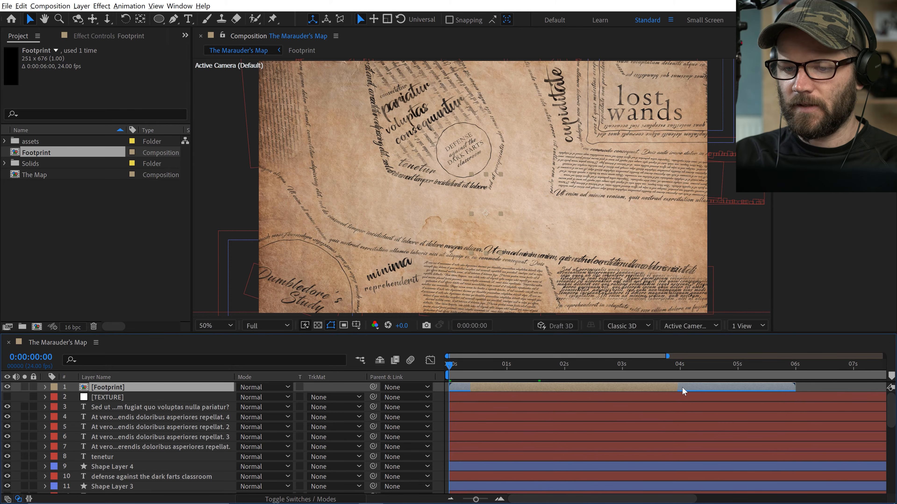
pyautogui.moveTo(773, 388); pyautogui.dragTo(690, 389)
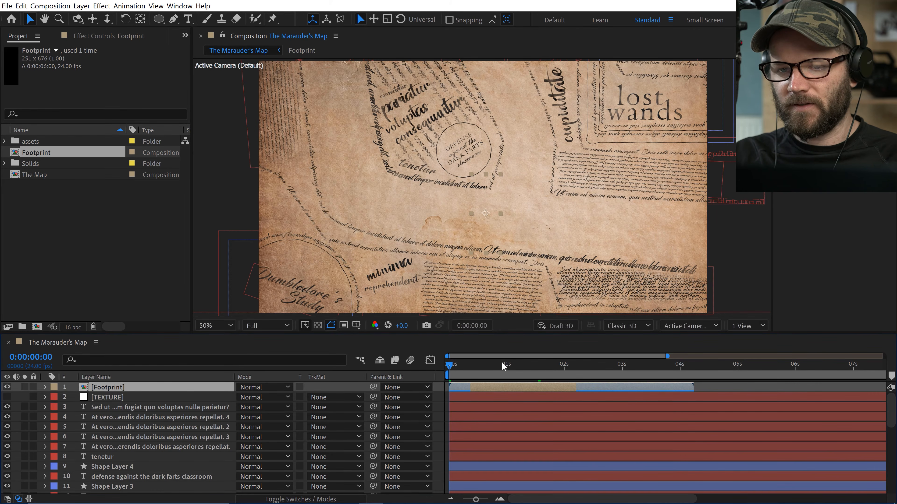
pyautogui.moveTo(691, 388); pyautogui.dragTo(683, 389)
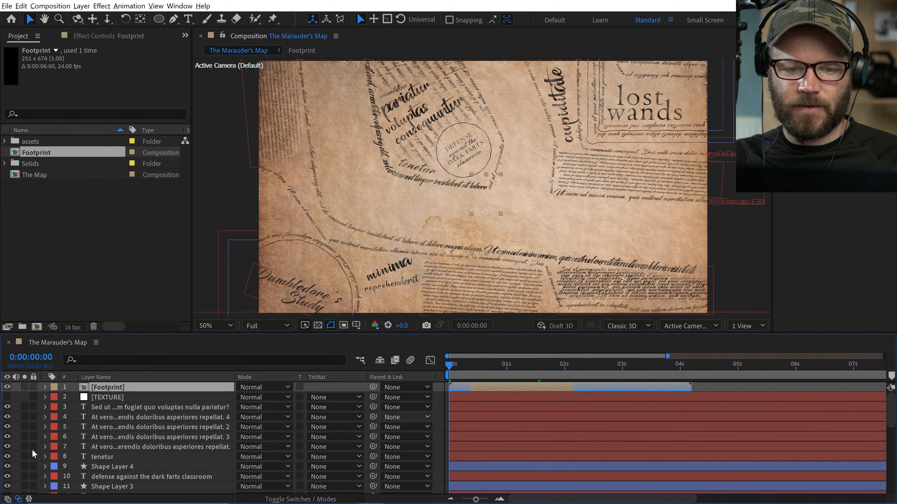
# Activate the Pen tool with no layer selected and set its stroke to solid color and its fill to none
pyautogui.press(',')
pyautogui.press(',')
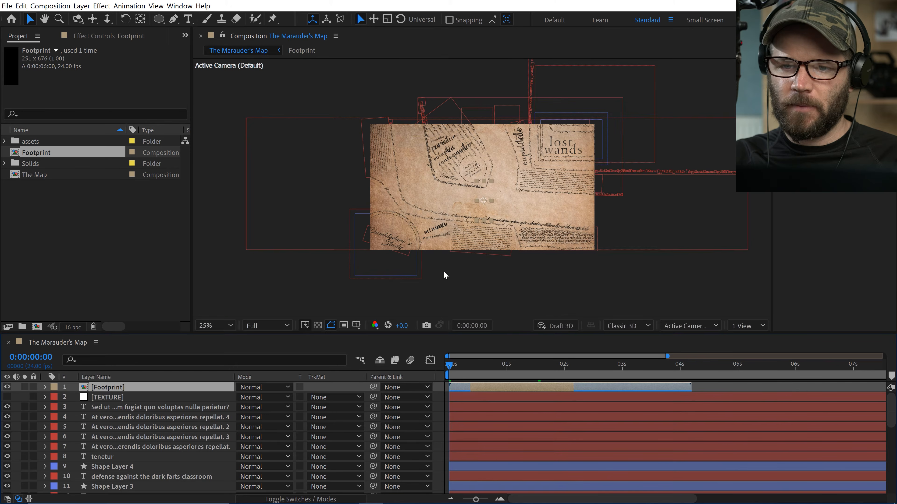
pyautogui.click(173, 18)
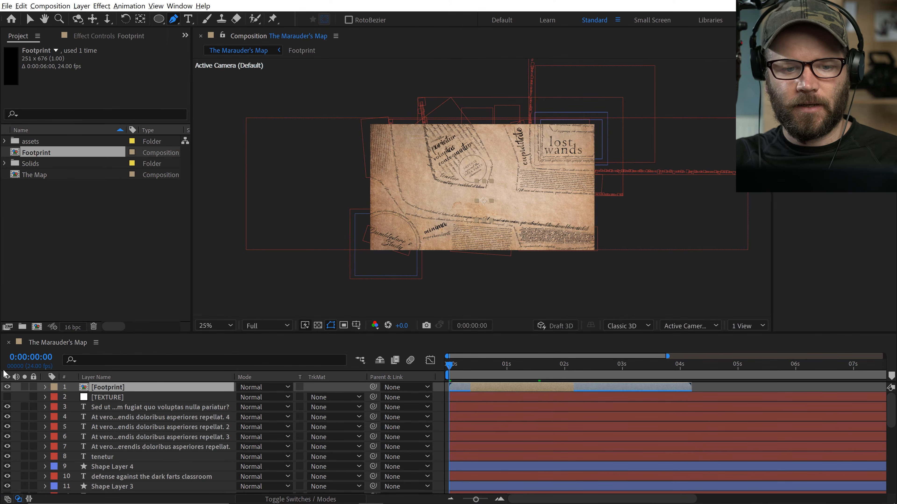
pyautogui.press('F2')
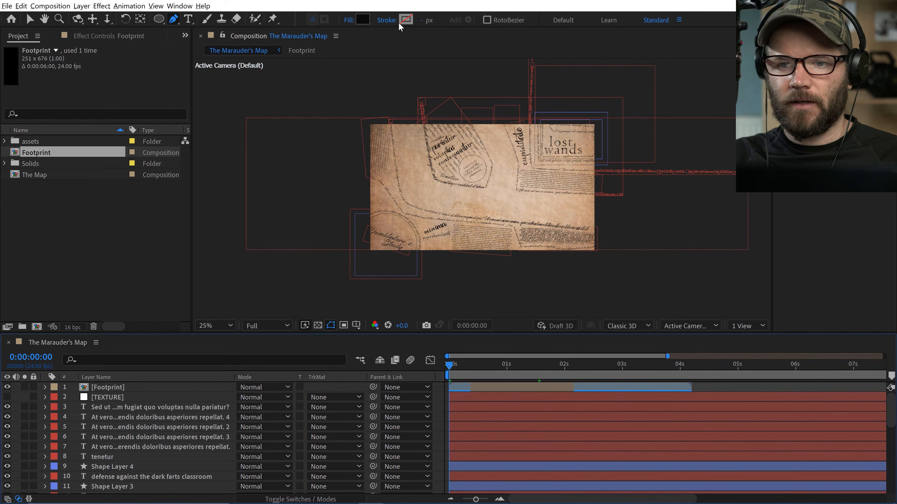
pyautogui.click(386, 20)
pyautogui.click(547, 215)
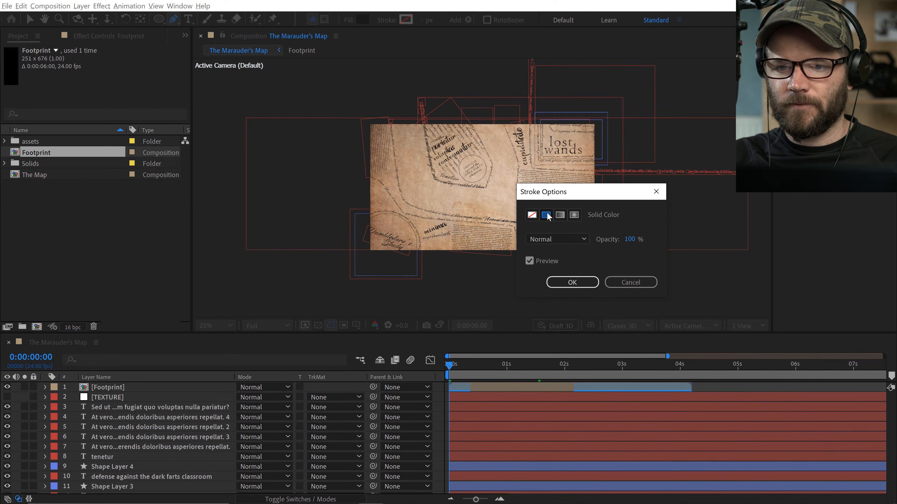
pyautogui.click(569, 285)
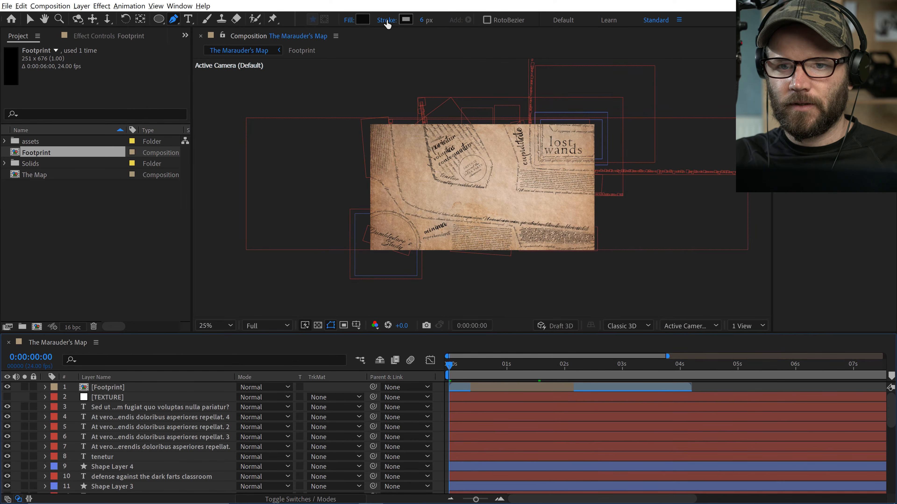
pyautogui.click(347, 21)
pyautogui.click(547, 215)
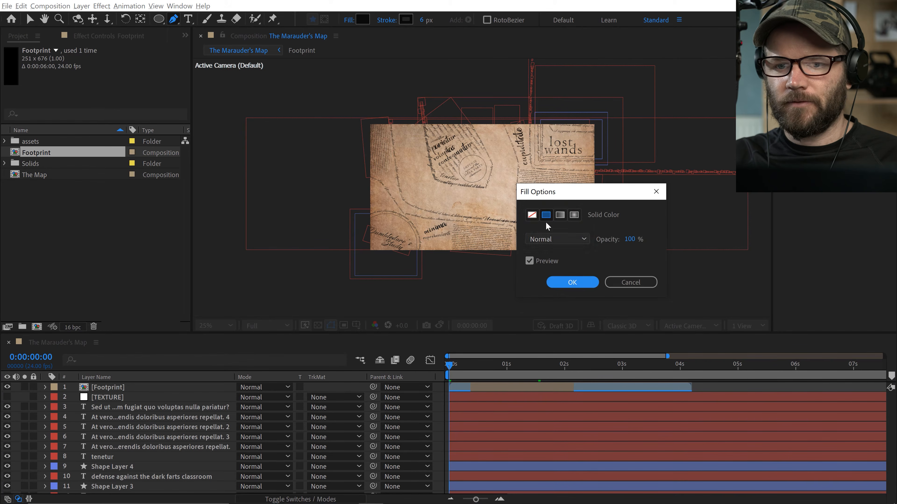
pyautogui.click(568, 284)
# Set the shape stroke color to the blue 37B4C3
pyautogui.click(406, 19)
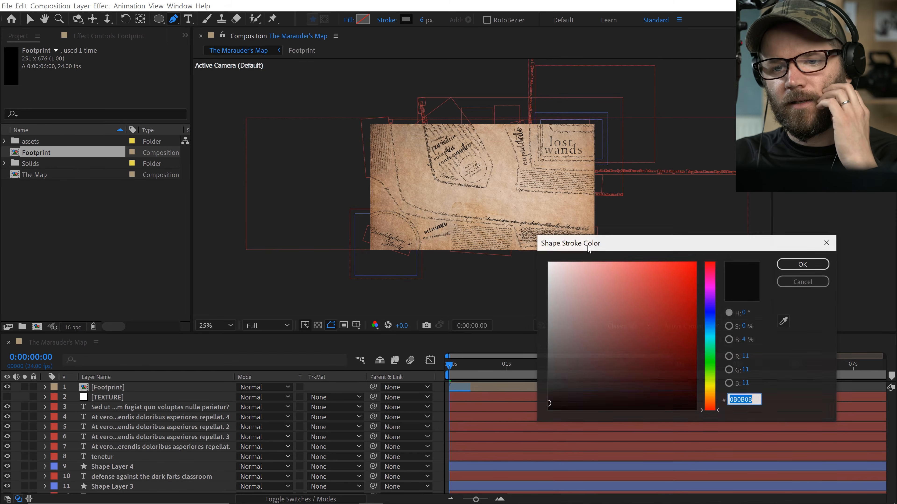
pyautogui.moveTo(710, 319); pyautogui.dragTo(710, 333)
pyautogui.moveTo(679, 306); pyautogui.dragTo(654, 297)
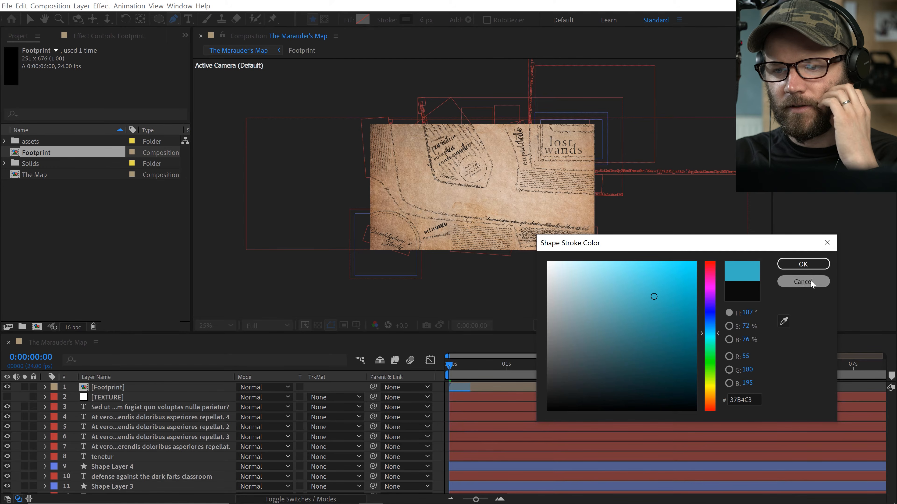
pyautogui.click(798, 264)
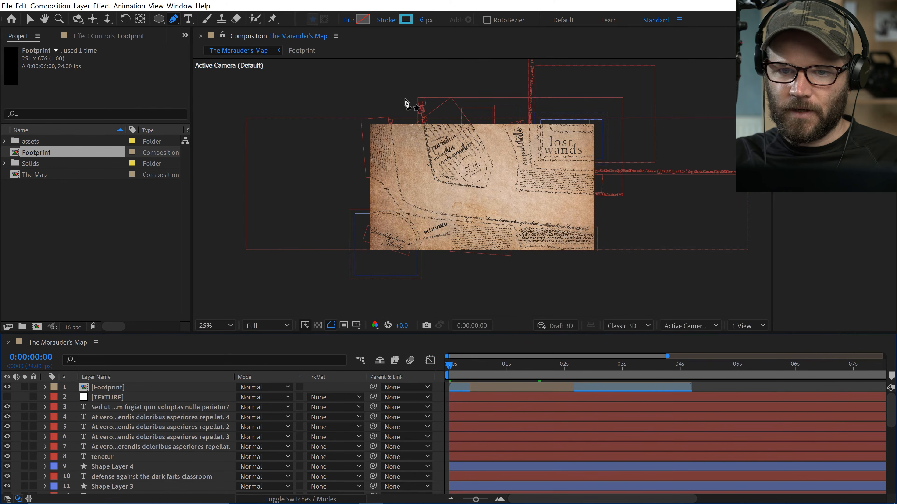
# Draw an open path from above the map, curving along the empty corridor and running out past the map's right edge
pyautogui.click(405, 95)
pyautogui.moveTo(420, 191); pyautogui.dragTo(434, 198)
pyautogui.click(672, 220)
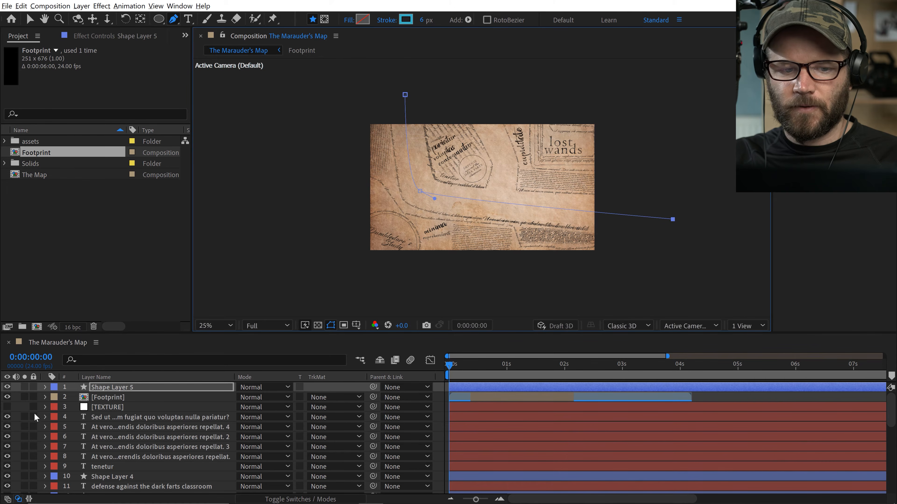
# Turn the path's shape layer into a guide layer and solo the Footprint and Old Paper layers
pyautogui.click(29, 397)
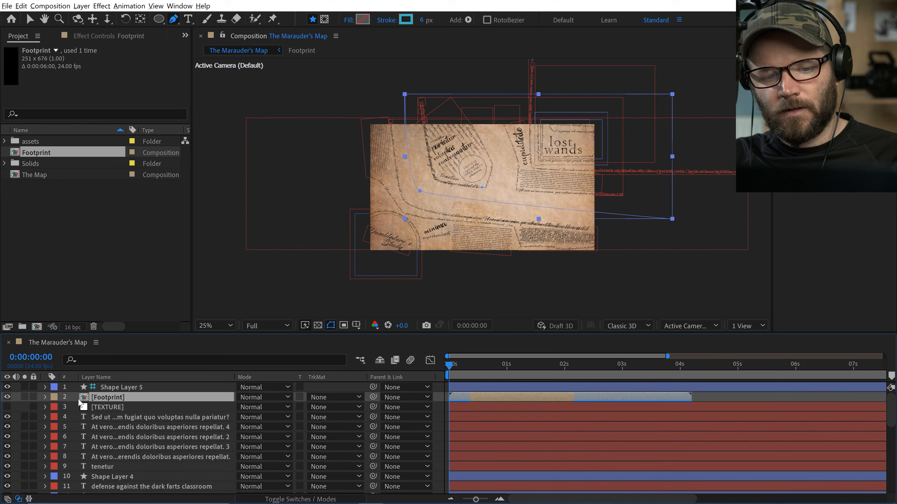
pyautogui.click(25, 397)
pyautogui.scroll(-6, 36, 464)
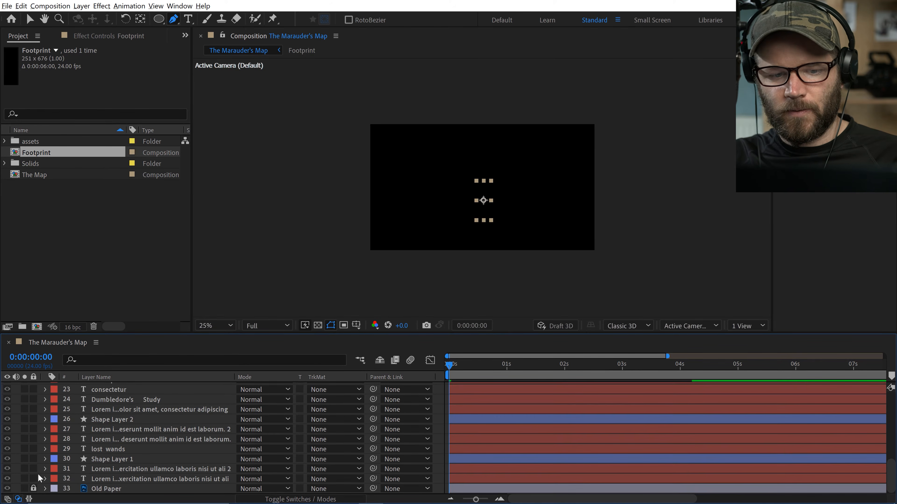
pyautogui.click(25, 488)
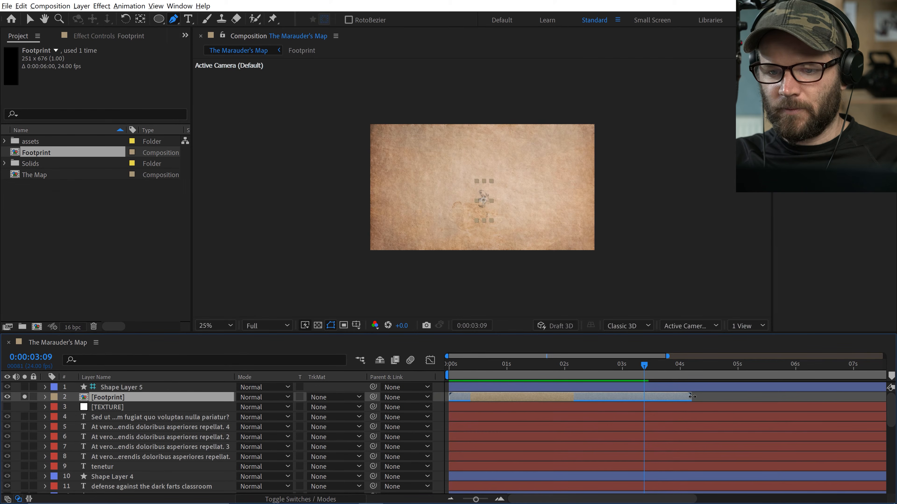
# Shorten the Footprint layer to about 2.8 seconds and play back the animation over the paper
pyautogui.moveTo(692, 397); pyautogui.dragTo(587, 400)
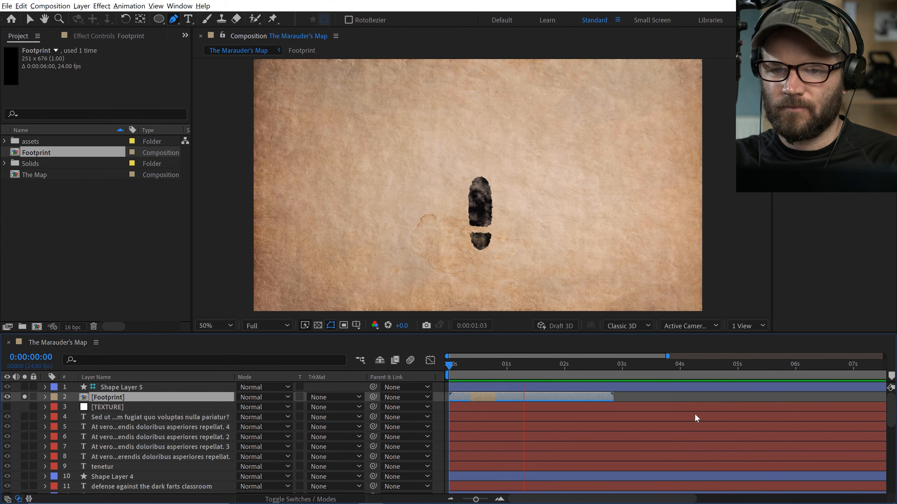
pyautogui.press('space')
pyautogui.press('space')
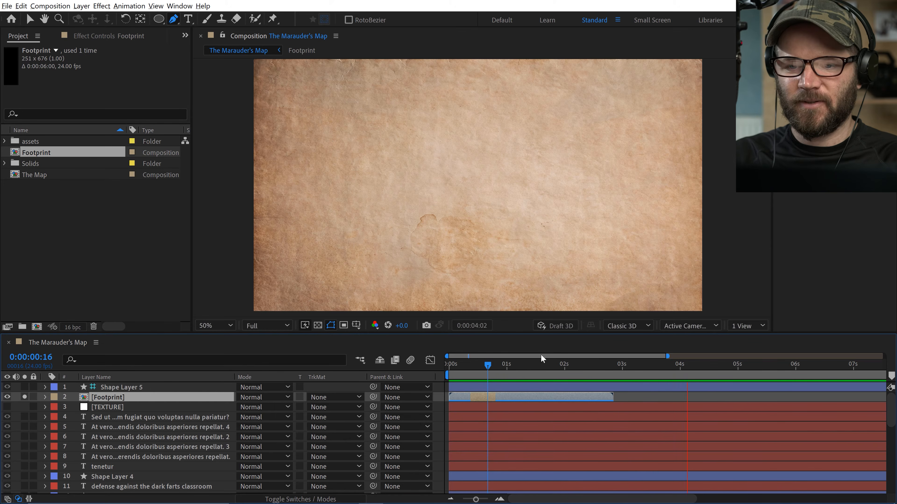
# Solo the path's shape layer as well and, at 0:00:00:12, set the Footprint layer's Scale to 25%
pyautogui.moveTo(469, 368); pyautogui.dragTo(478, 369)
pyautogui.press('v')
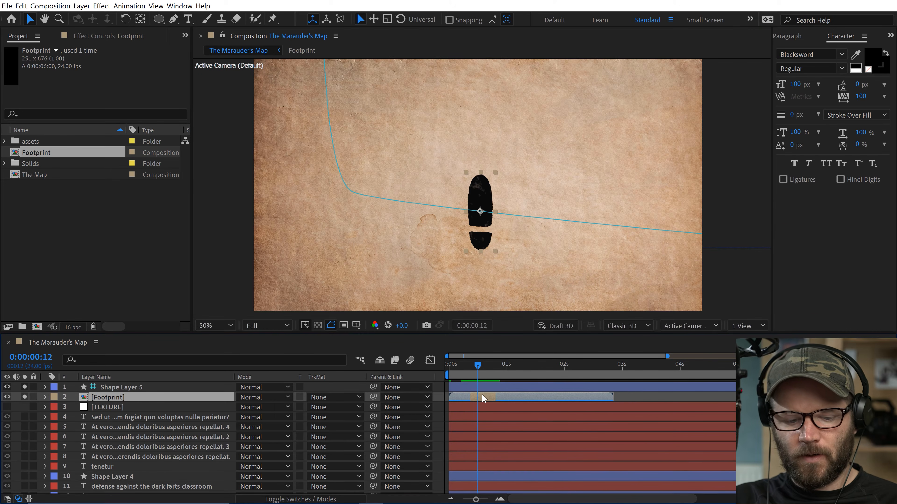
pyautogui.press('s')
pyautogui.click(252, 406)
pyautogui.write('25')
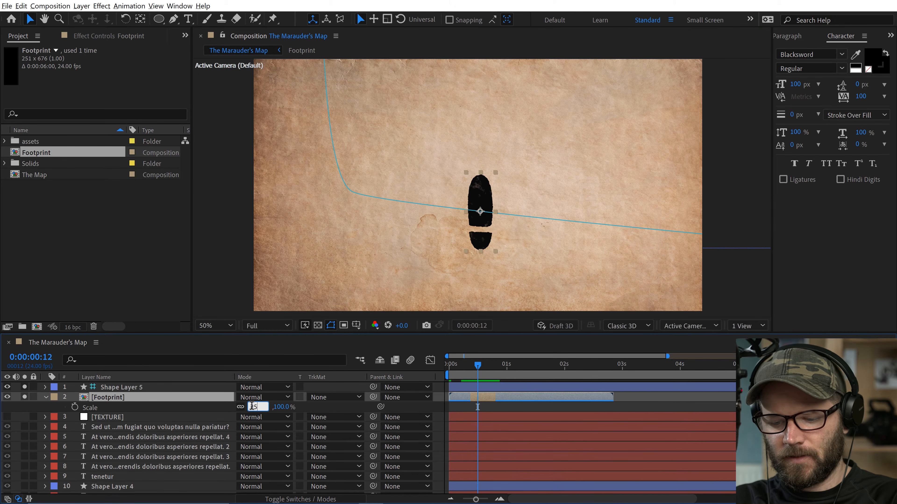
pyautogui.press('Return')
# Rotate the Footprint layer to follow the path's direction and position it just beside the path's upper stretch
pyautogui.press('w')
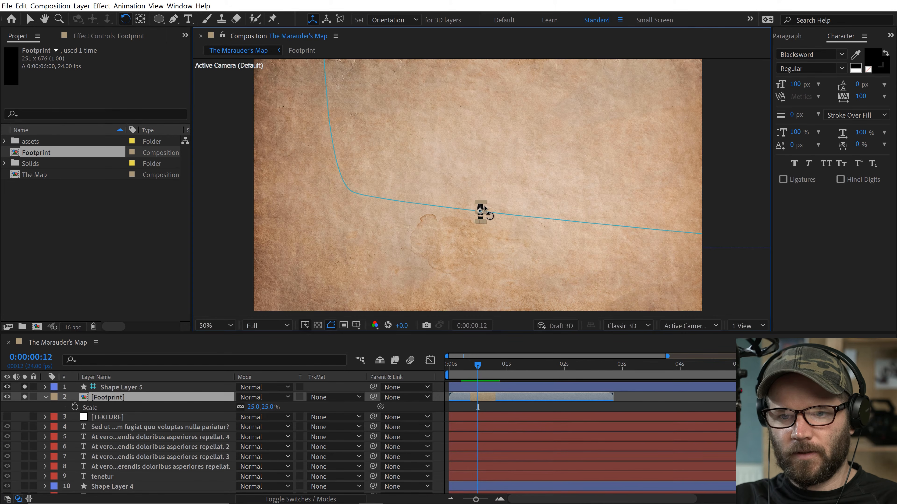
pyautogui.moveTo(484, 206); pyautogui.dragTo(404, 221)
pyautogui.press('v')
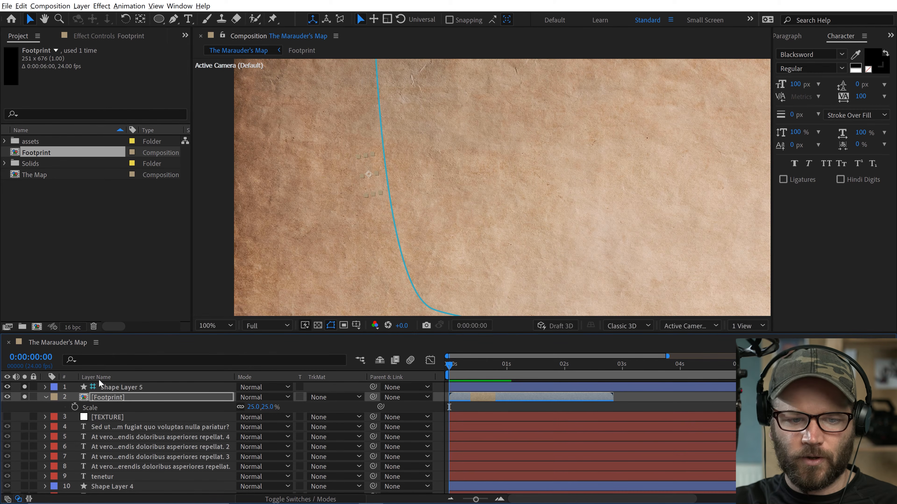
pyautogui.click(46, 398)
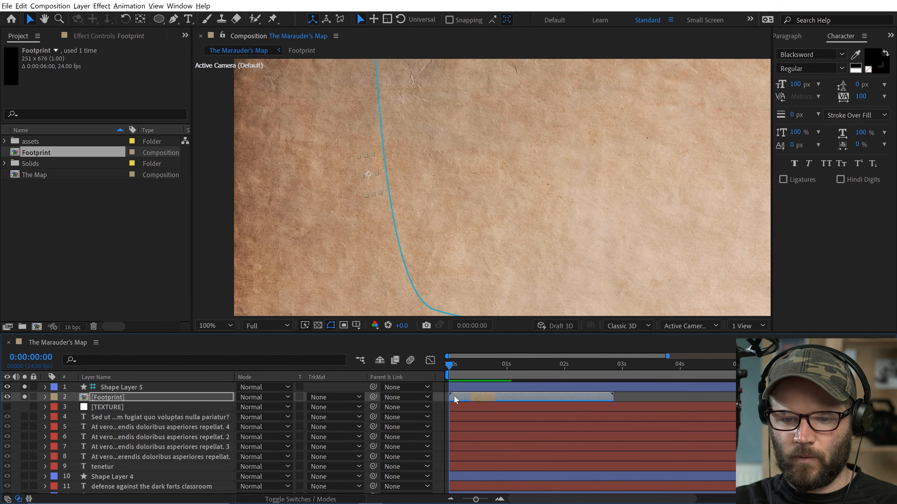
# Duplicate the Footprint layer at 0:00:00:13 and place the copies alternately on both sides of the path's upper stretch
pyautogui.click(487, 401)
pyautogui.hotkey('ctrl', 'd')
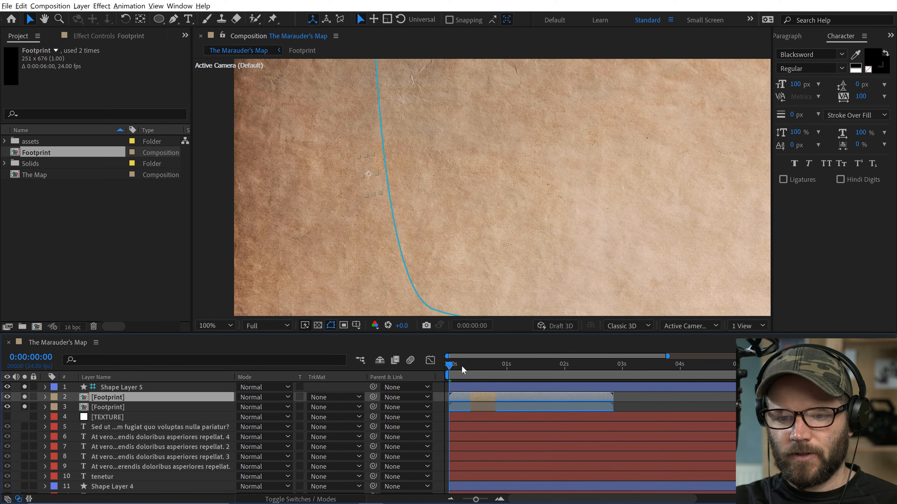
pyautogui.moveTo(462, 366); pyautogui.dragTo(480, 366)
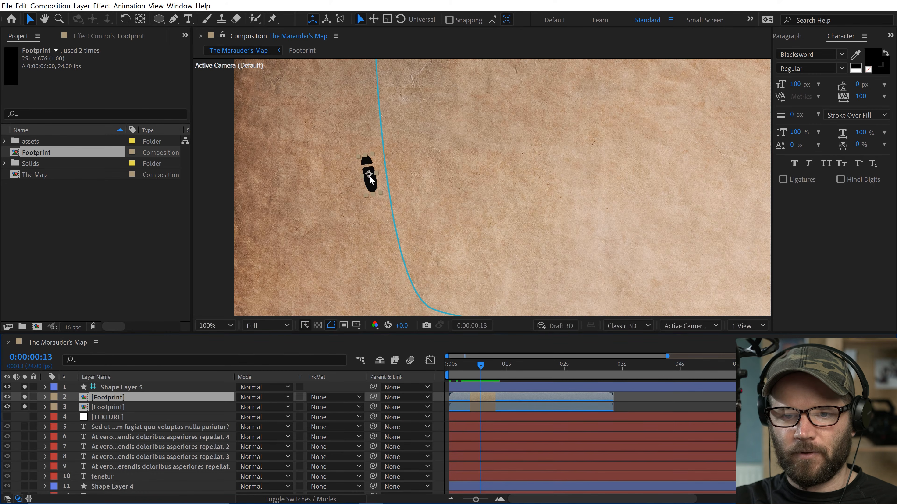
pyautogui.moveTo(369, 179); pyautogui.dragTo(525, 236)
pyautogui.hotkey('ctrl', 'd')
pyautogui.hotkey('ctrl', 'd')
pyautogui.hotkey('ctrl', 'd')
pyautogui.hotkey('ctrl', 'd')
# Lock the path's shape layer and continue the trail around the bend with rotated copies, up to eleven footprints in total
pyautogui.press('w')
pyautogui.hotkey('ctrl', 'd')
pyautogui.hotkey('ctrl', 'd')
pyautogui.hotkey('ctrl', 'l')
pyautogui.press('v')
pyautogui.click(477, 231)
pyautogui.hotkey('ctrl', 'd')
pyautogui.hotkey('ctrl', 'd')
pyautogui.scroll(-2, 544, 244)
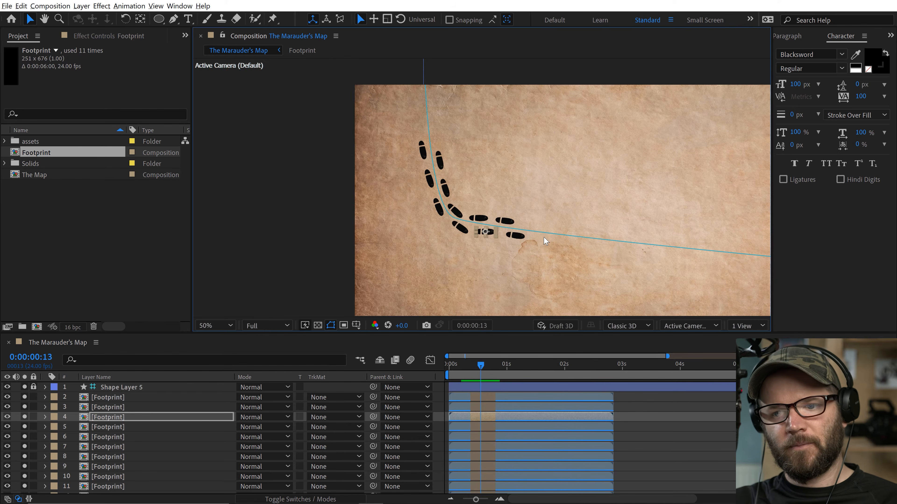
# Scrub through the animation of all the footprints and return to the start of the timeline
pyautogui.scroll(2, 544, 243)
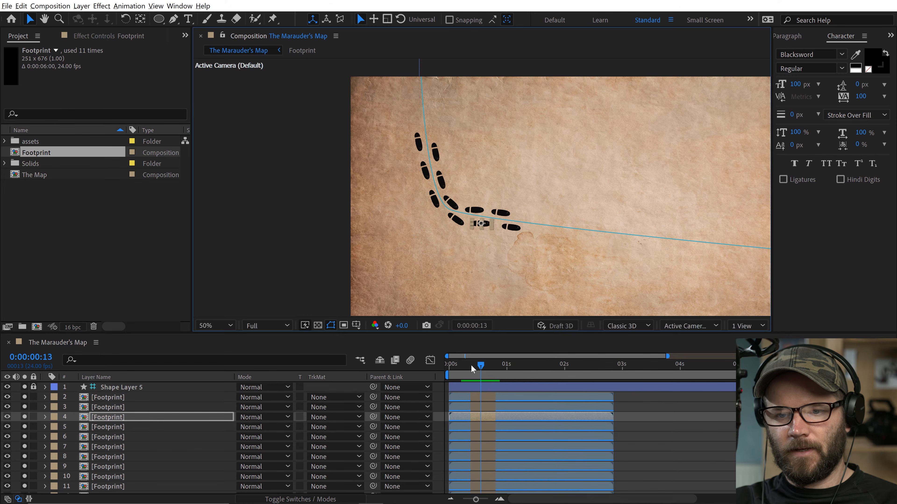
pyautogui.moveTo(471, 364); pyautogui.dragTo(513, 386)
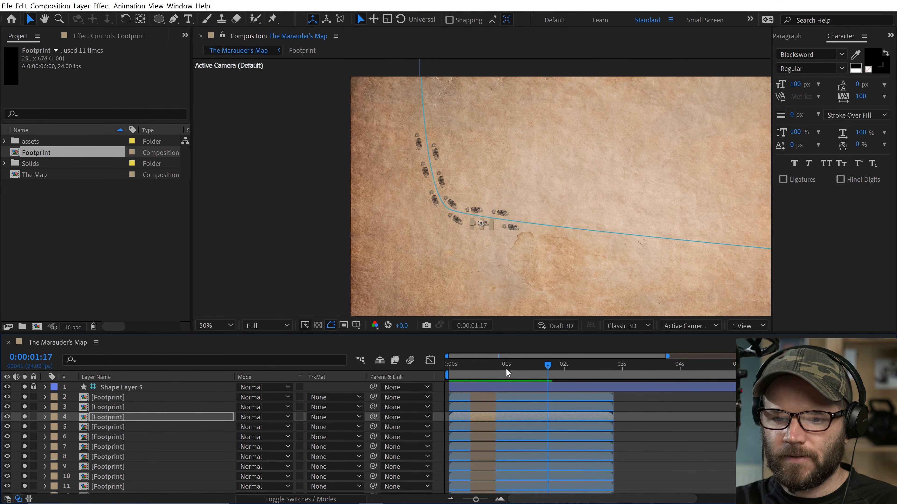
pyautogui.moveTo(506, 368); pyautogui.dragTo(419, 368)
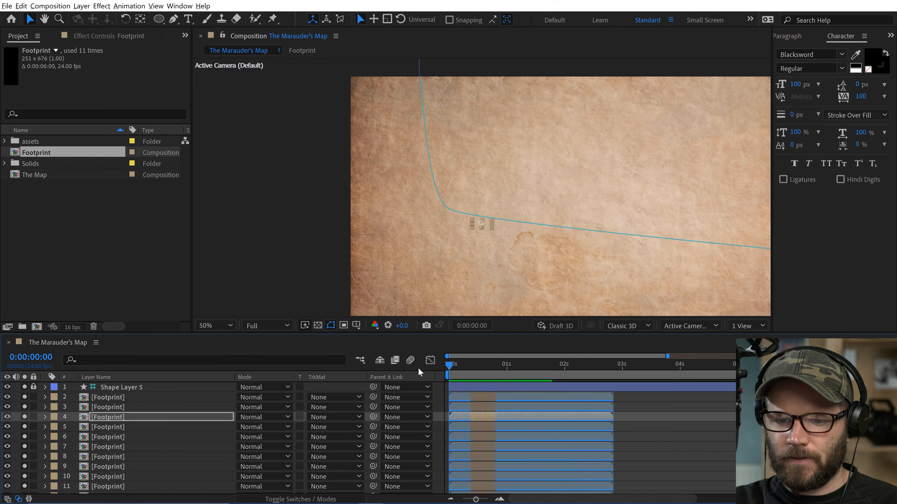
# Open the AEJuice Shifter tool, choose the stagger order starting from the bottom layer, and dock it beside the Character panel
pyautogui.click(180, 5)
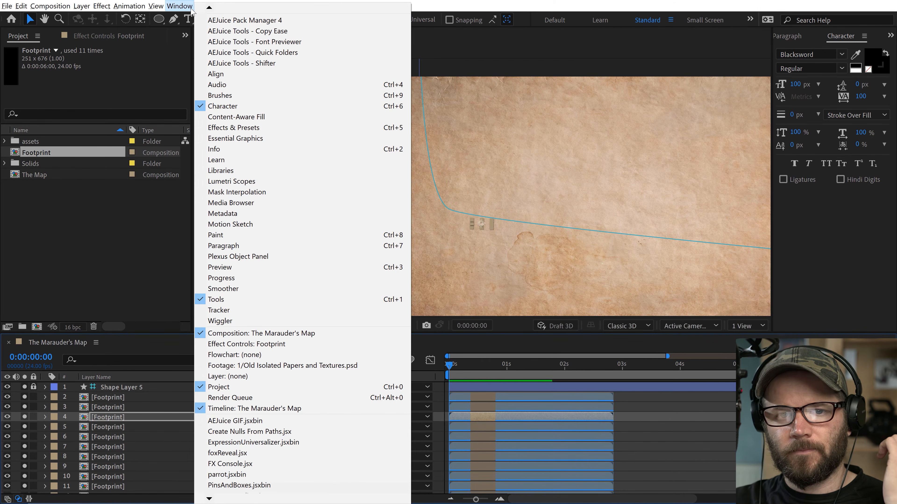
pyautogui.click(279, 63)
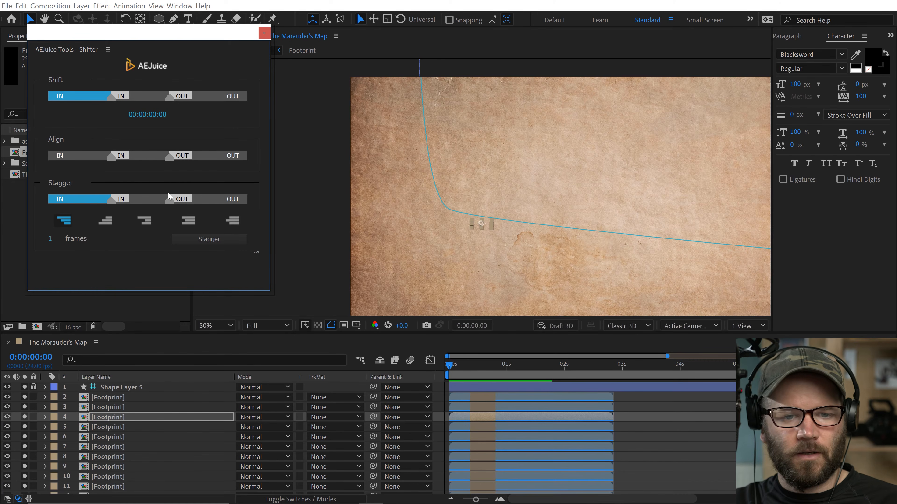
pyautogui.click(106, 222)
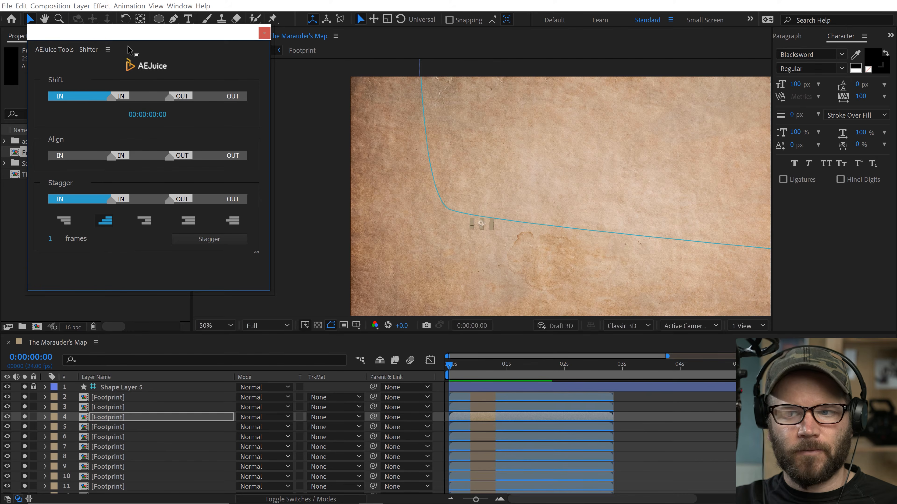
pyautogui.moveTo(134, 46); pyautogui.dragTo(628, 125)
# Select all the Footprint layers and apply the 1-frame stagger to them twice
pyautogui.hotkey('ctrl', 'a')
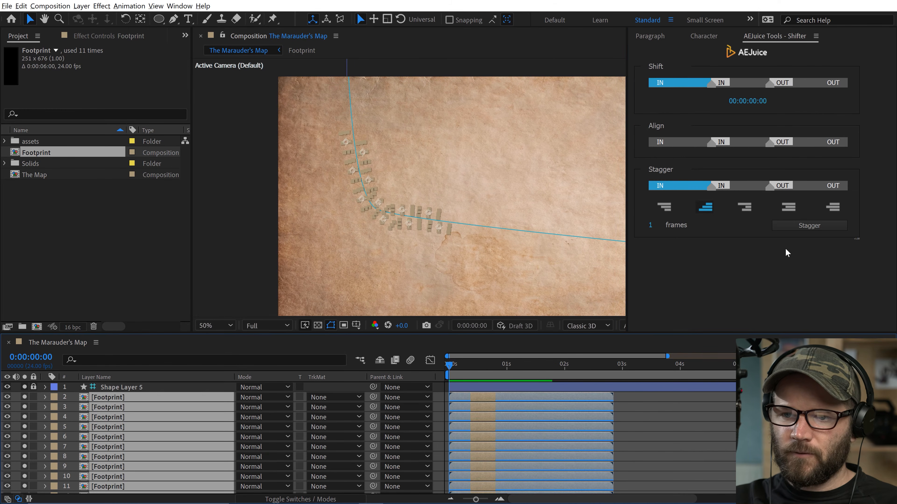
pyautogui.click(803, 226)
pyautogui.moveTo(481, 368); pyautogui.dragTo(501, 370)
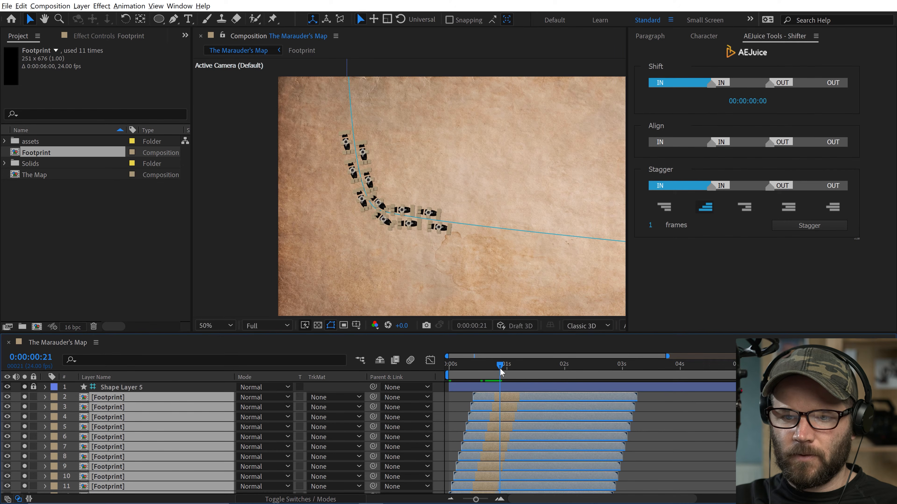
pyautogui.click(794, 227)
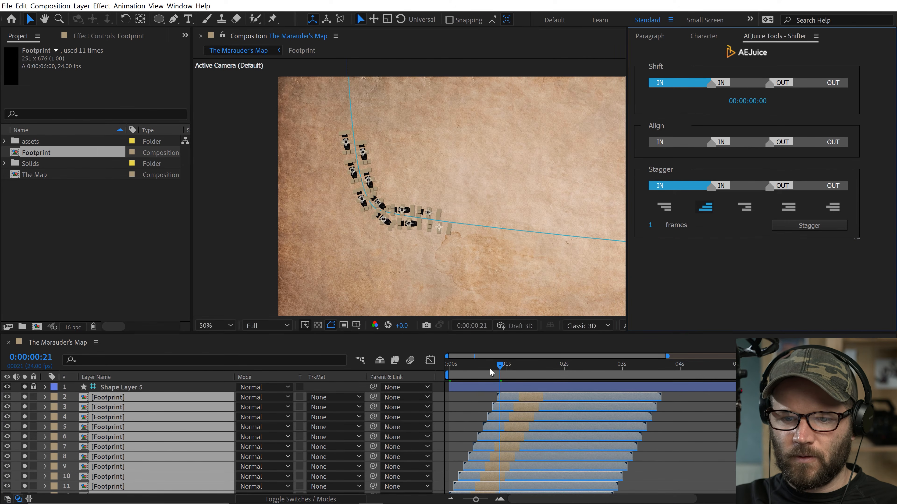
# Play back the staggered footprints from the start of the timeline
pyautogui.press('Home')
pyautogui.click(699, 430)
pyautogui.press('space')
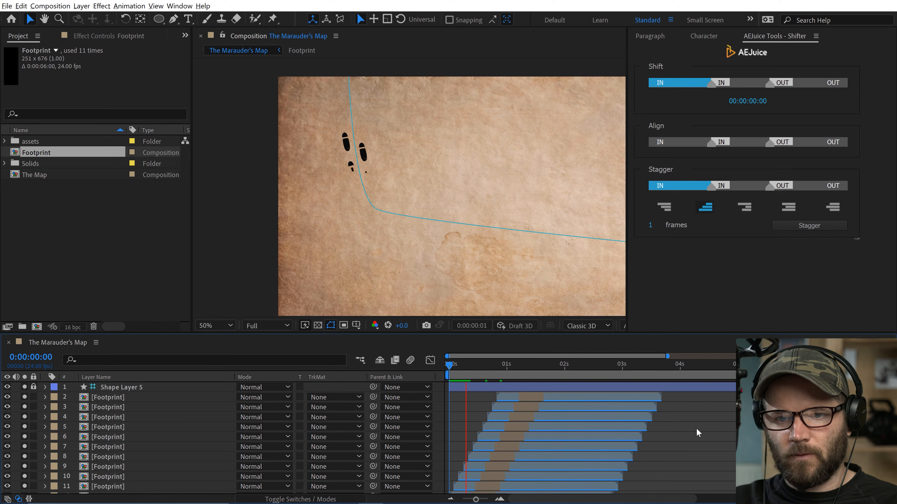
pyautogui.press('space')
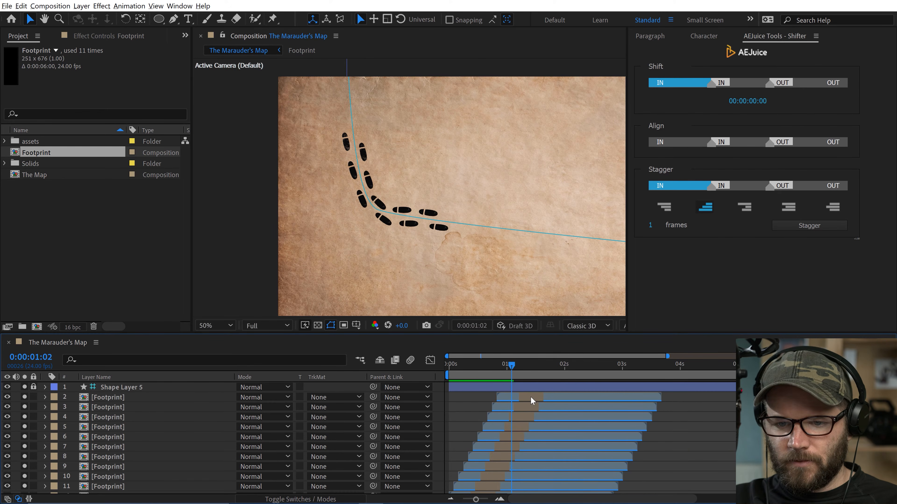
# Reselect all the Footprint layers, apply the 1-frame stagger two more times and play back the walk from the start
pyautogui.scroll(-5, 518, 410)
pyautogui.moveTo(489, 405); pyautogui.dragTo(782, 249)
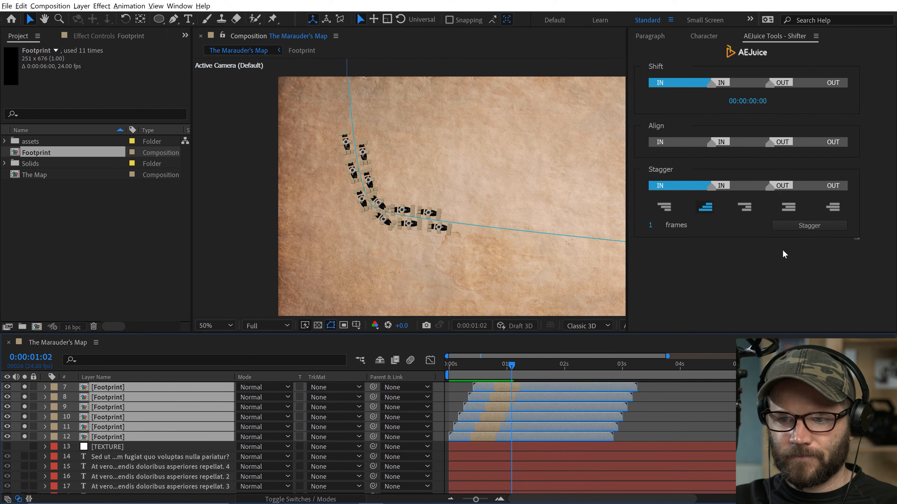
pyautogui.click(798, 226)
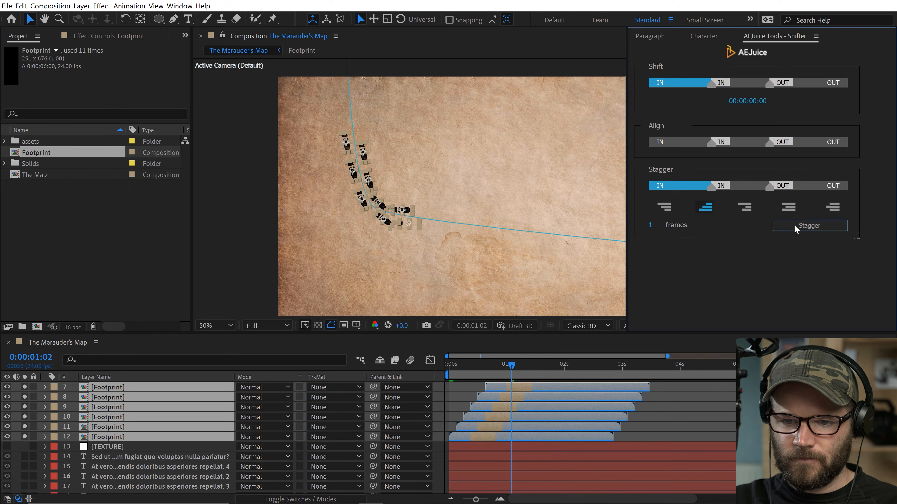
pyautogui.click(515, 371)
pyautogui.press('Home')
pyautogui.press('space')
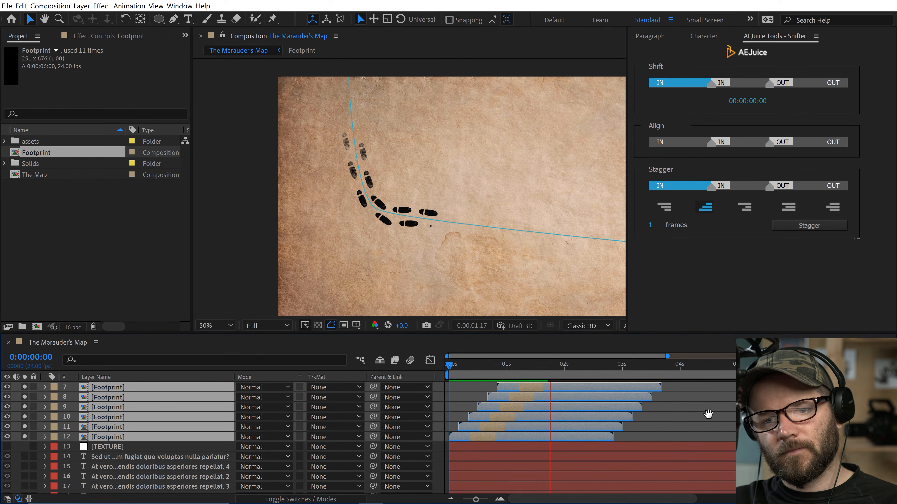
pyautogui.press('space')
# Stagger all the Footprint layers by one more frame, preview the walk, and deselect the layers
pyautogui.scroll(3, 481, 474)
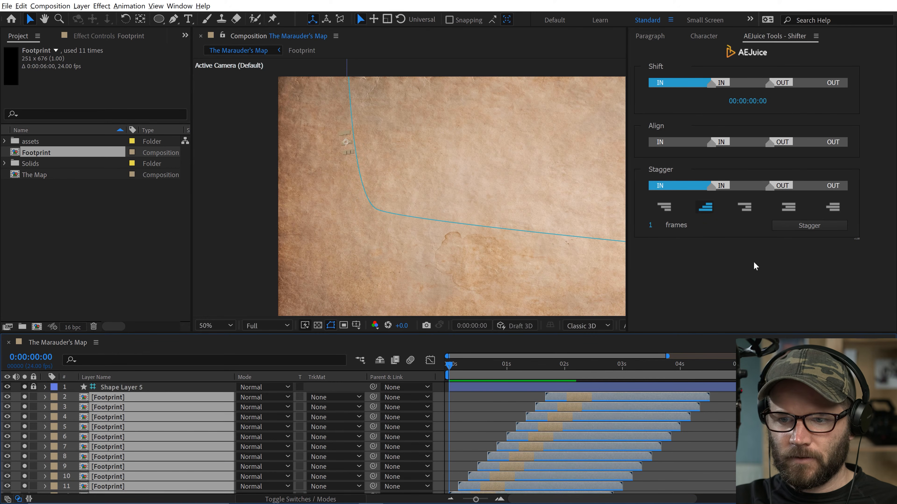
pyautogui.click(809, 225)
pyautogui.press('space')
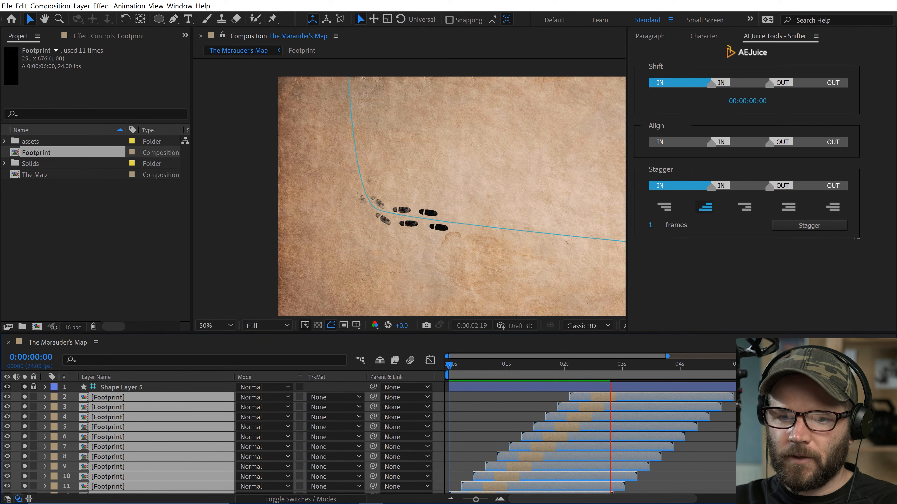
pyautogui.press('space')
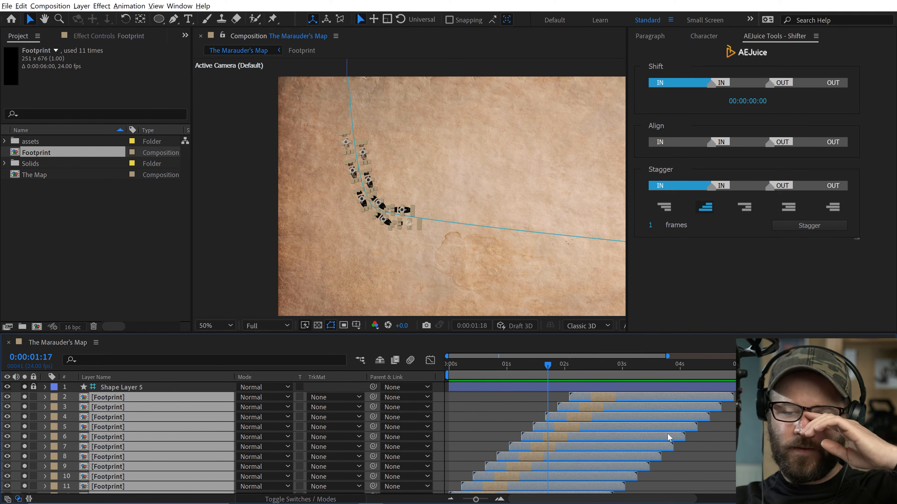
pyautogui.press('F2')
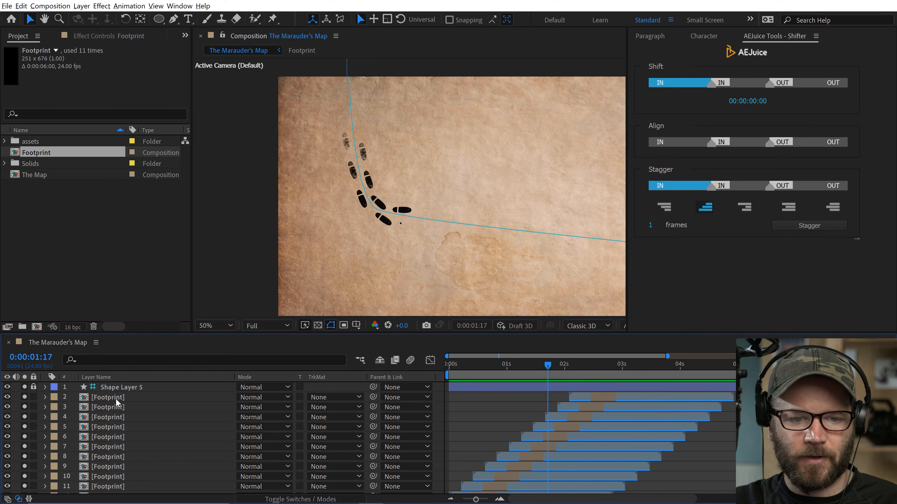
# Open the Footprint composition and collapse the properties of its Footprint layer
pyautogui.click(14, 152)
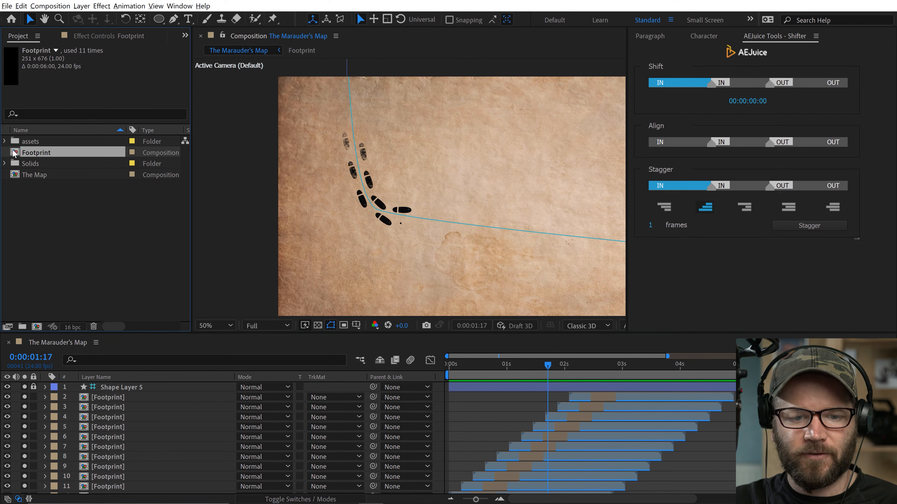
pyautogui.doubleClick(14, 152)
pyautogui.click(46, 388)
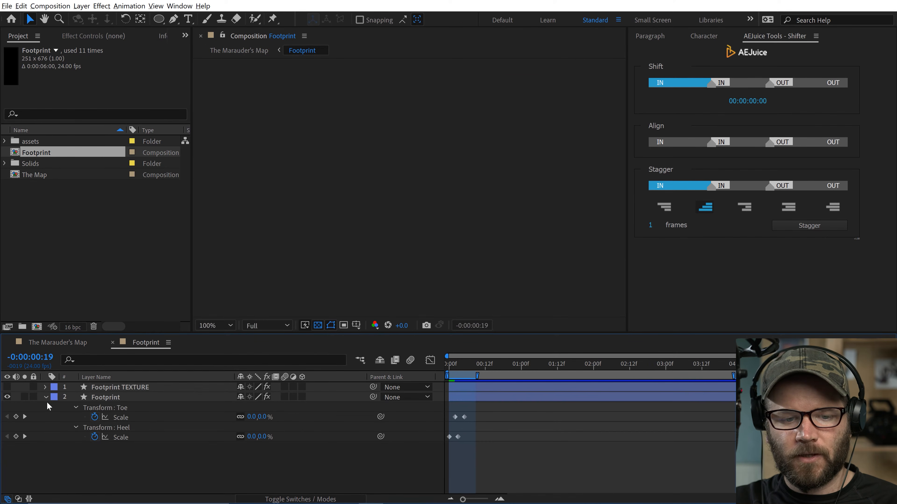
pyautogui.click(46, 397)
# Open Essential Graphics, make the Footprint composition the primary one, and name the template "Footprint"
pyautogui.click(179, 6)
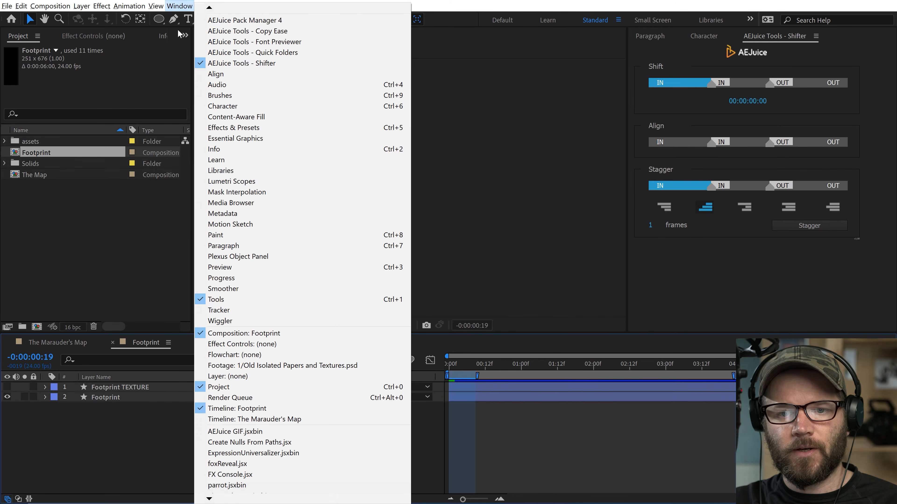
pyautogui.click(228, 140)
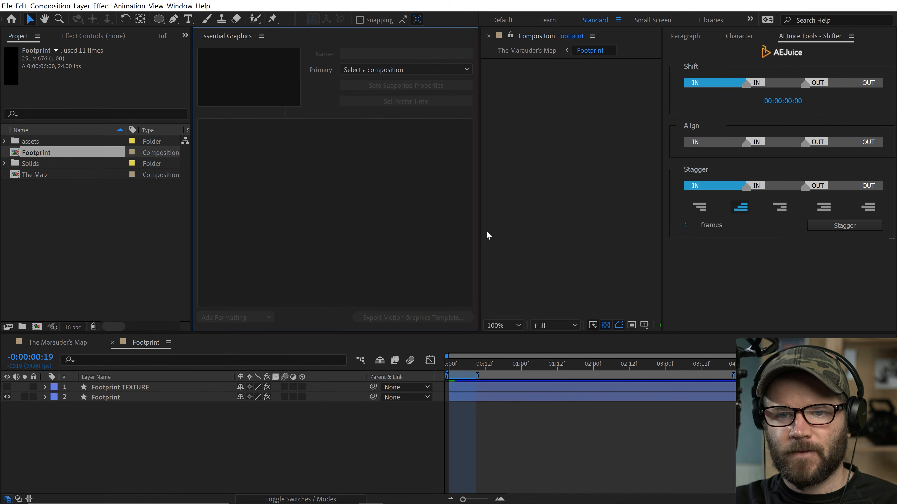
pyautogui.click(380, 70)
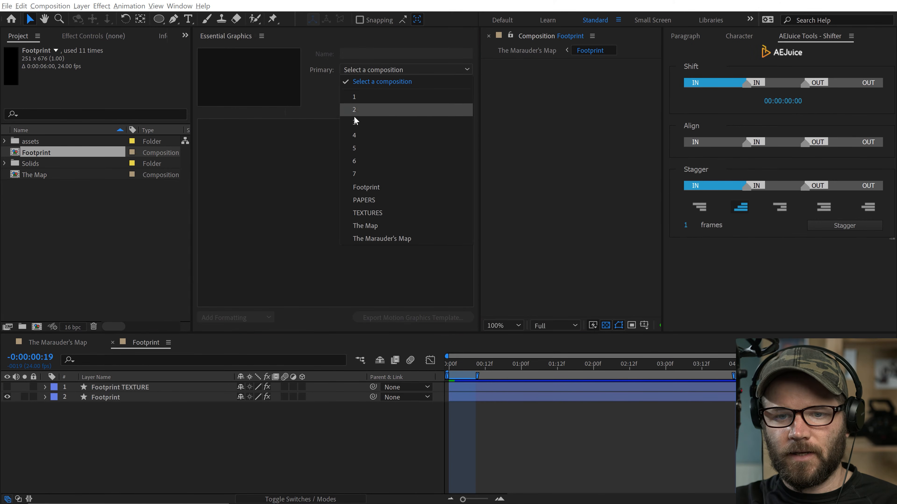
pyautogui.click(366, 187)
pyautogui.click(379, 53)
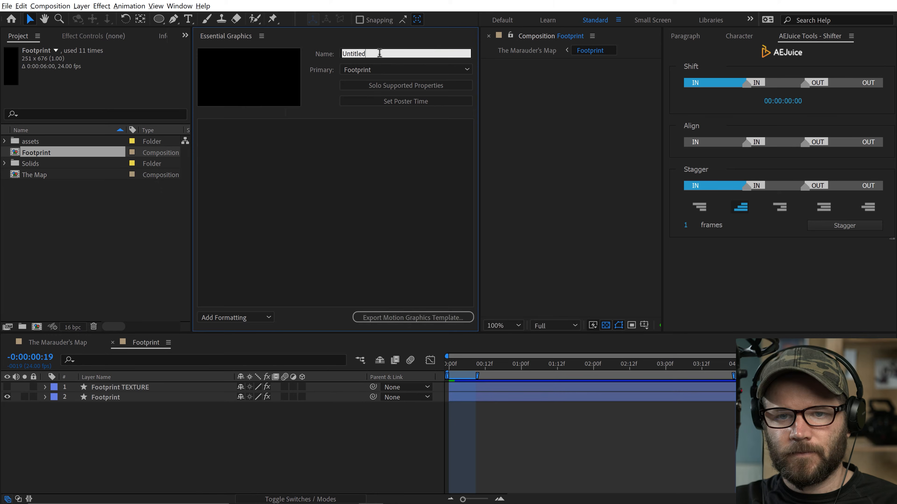
pyautogui.write('Footprint')
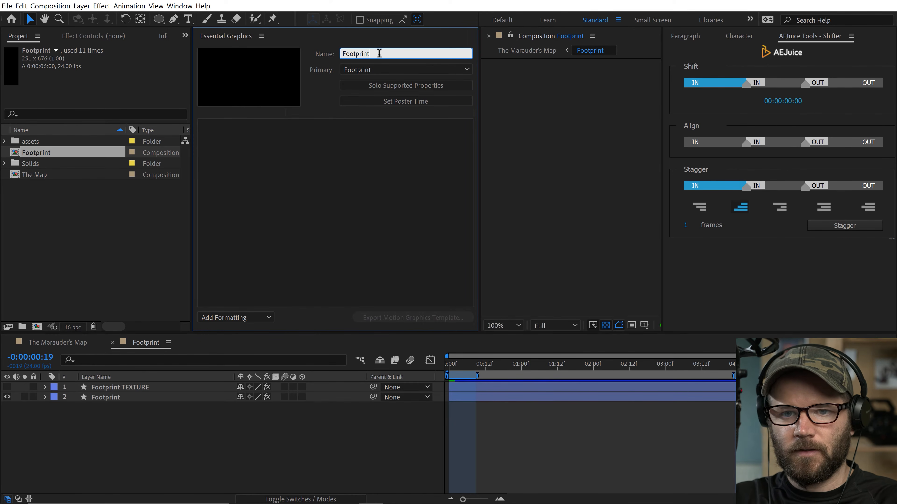
pyautogui.press('Return')
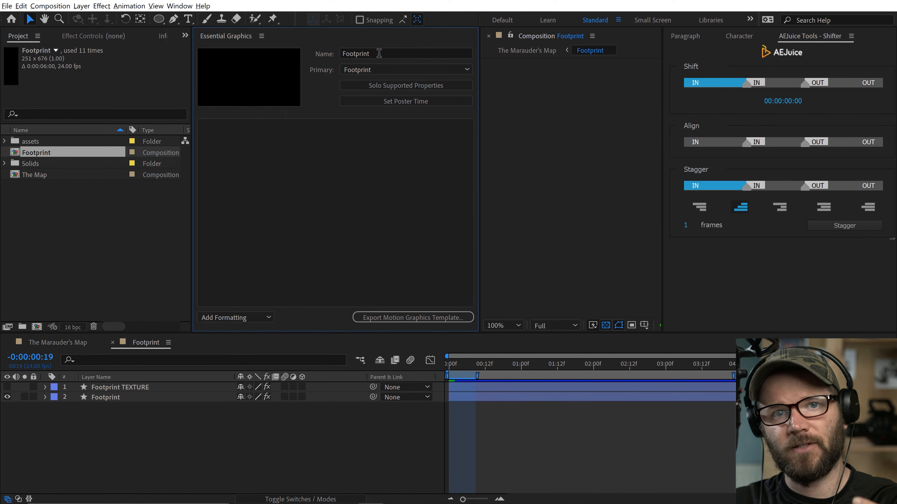
# Display the effect settings of the Footprint TEXTURE layer and expand Fractal Noise's Evolution Options
pyautogui.click(140, 426)
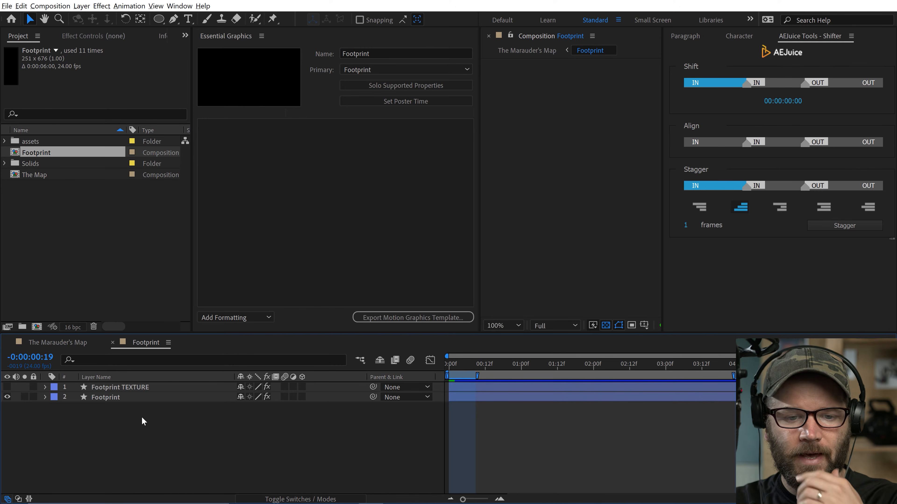
pyautogui.click(117, 387)
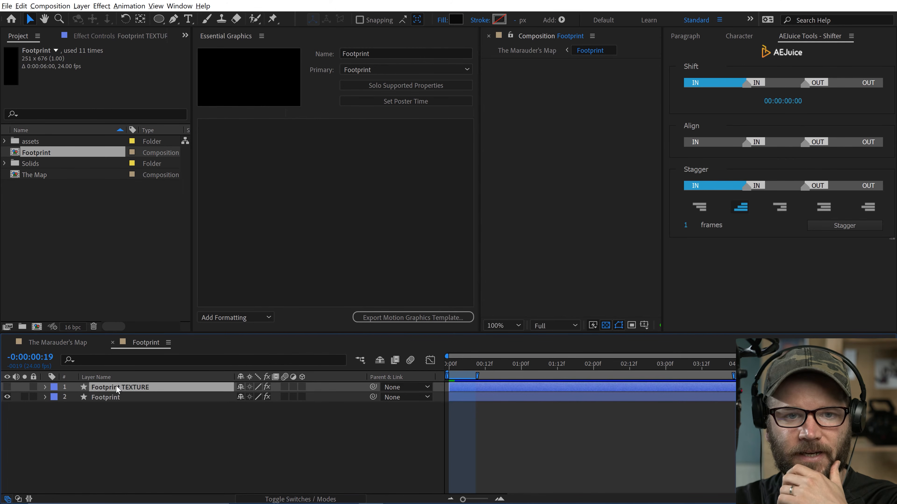
pyautogui.click(105, 36)
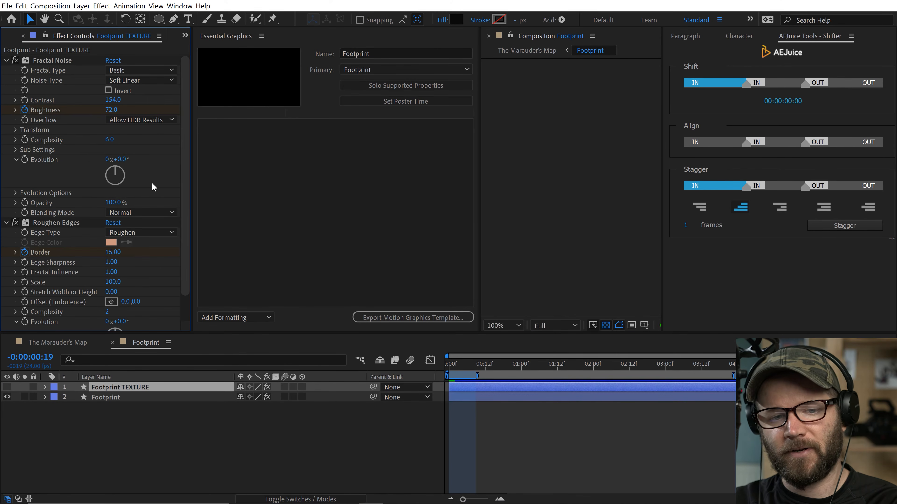
pyautogui.scroll(-2, 56, 199)
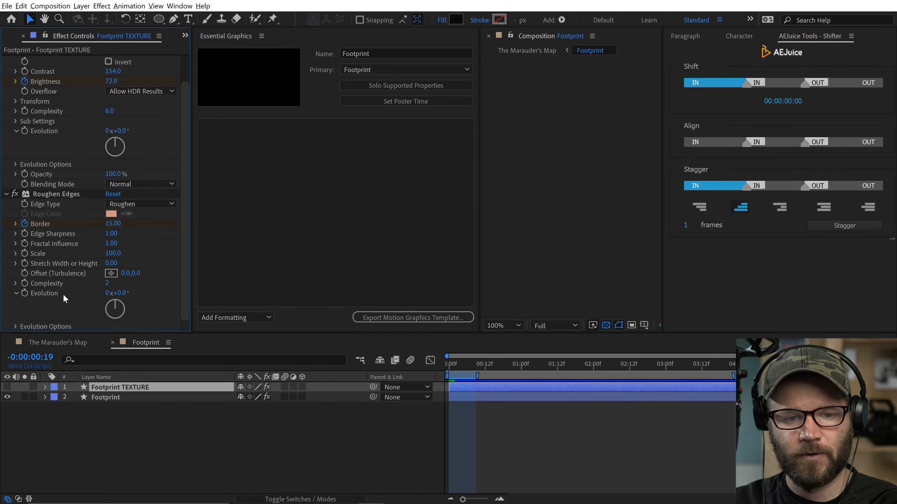
pyautogui.click(15, 163)
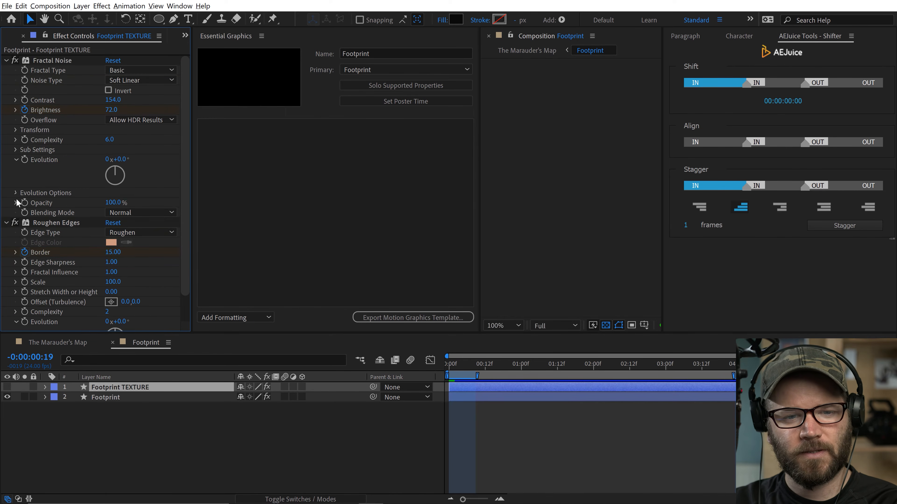
pyautogui.scroll(2, 18, 210)
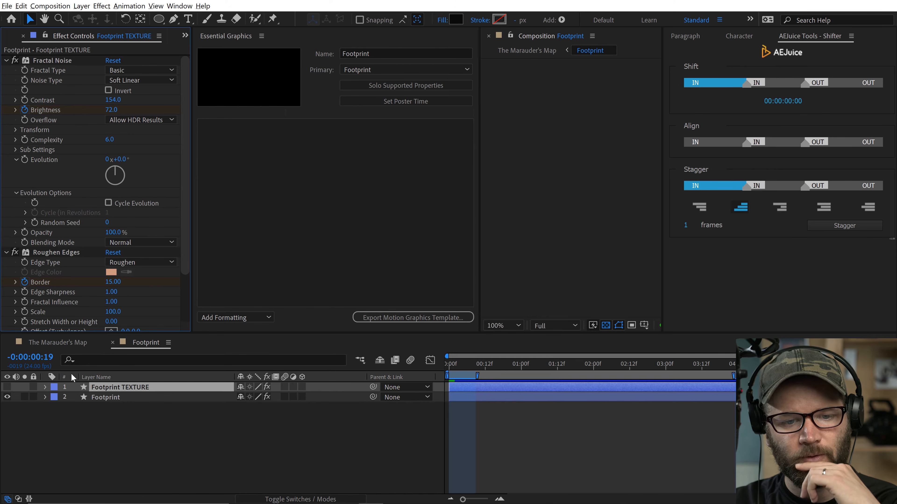
# Add the Footprint TEXTURE layer's Fractal Noise Random Seed to the Essential Graphics controls and name it "Randomize Texture"
pyautogui.click(44, 387)
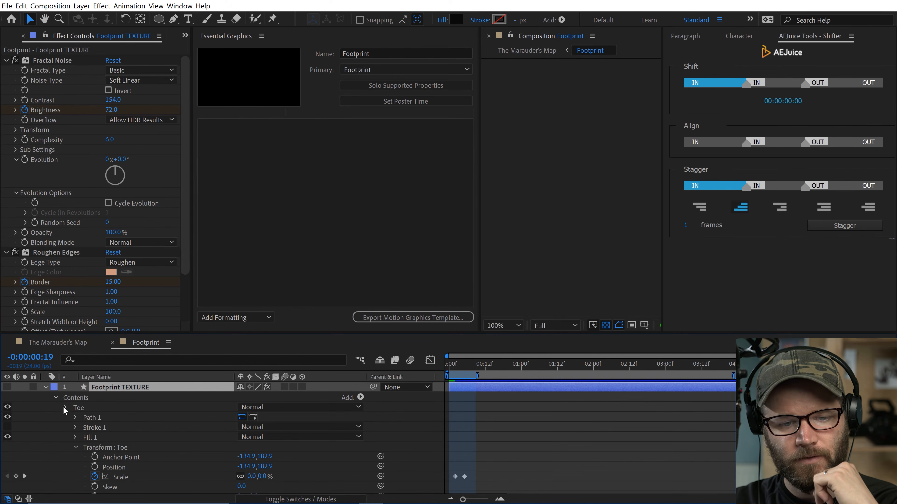
pyautogui.click(56, 398)
pyautogui.click(56, 408)
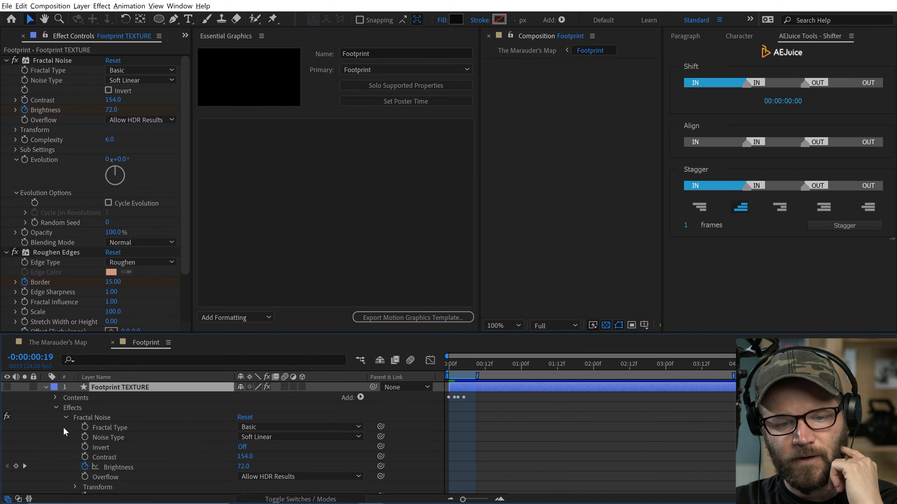
pyautogui.scroll(-2, 78, 468)
pyautogui.click(74, 467)
pyautogui.scroll(-2, 79, 464)
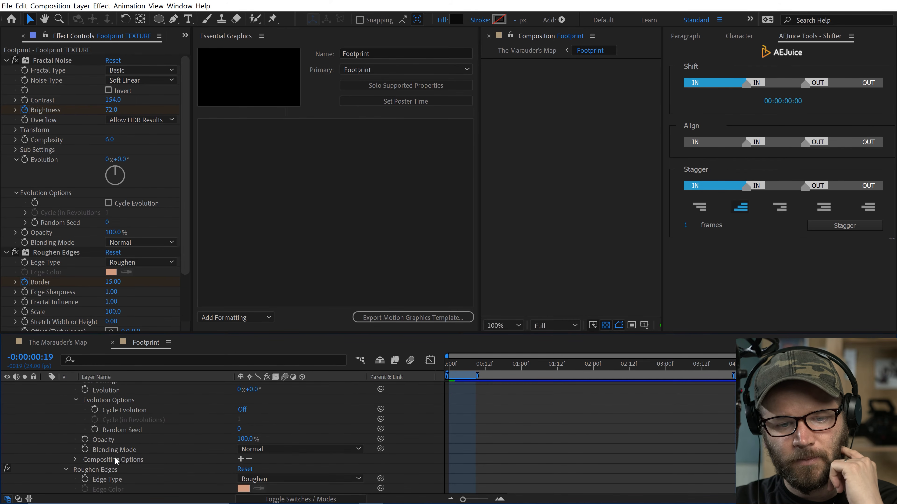
pyautogui.click(117, 437)
pyautogui.moveTo(118, 431); pyautogui.dragTo(279, 184)
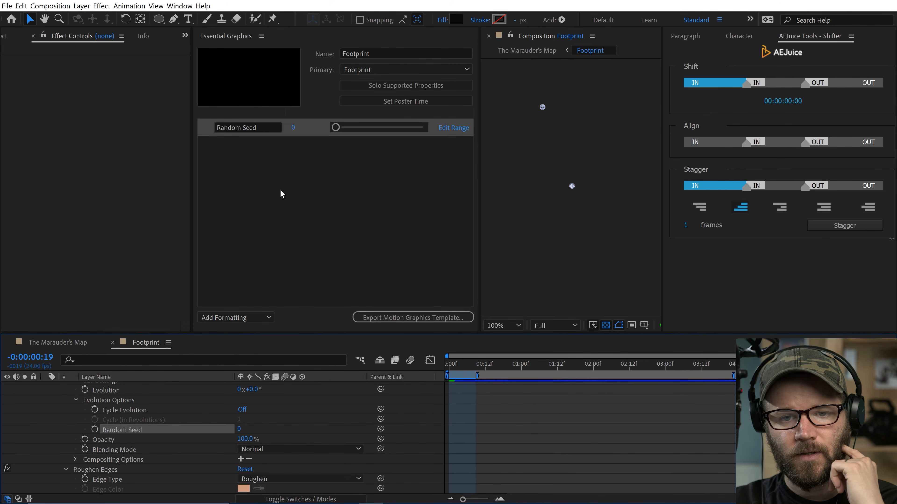
pyautogui.doubleClick(253, 128)
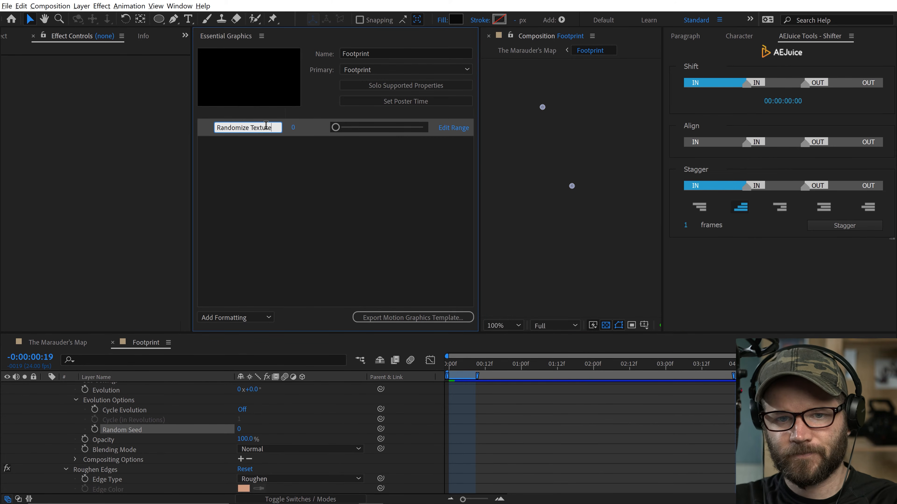
pyautogui.press('Return')
# Add the Random Seed from the same layer's Roughen Edges effect to the Essential Graphics controls and name it "Randomize Edges"
pyautogui.scroll(-3, 100, 459)
pyautogui.scroll(-2, 103, 459)
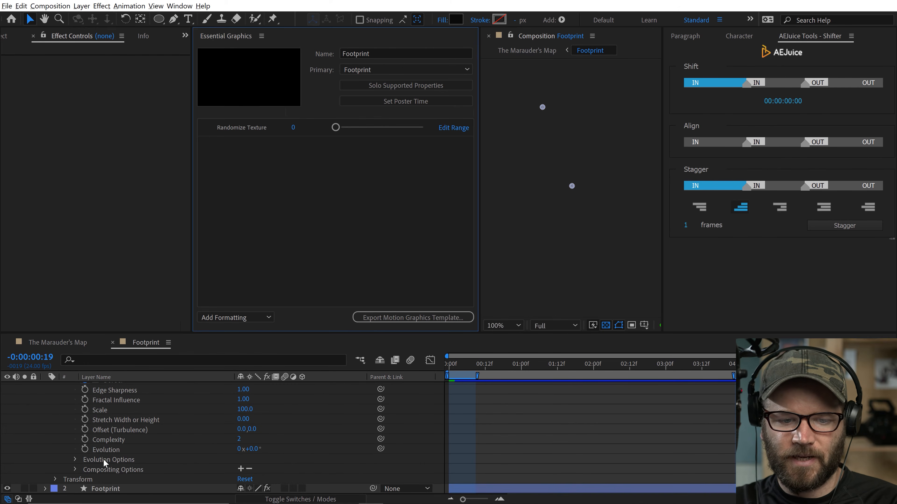
pyautogui.click(75, 459)
pyautogui.scroll(-2, 128, 470)
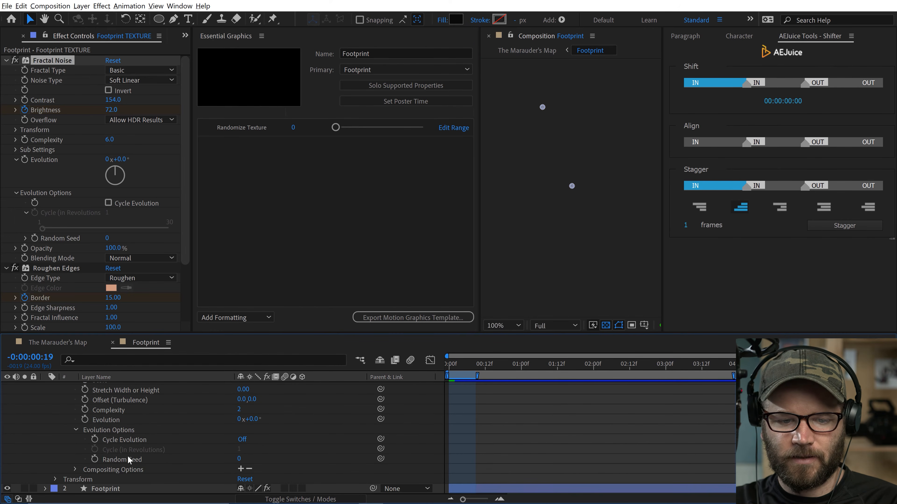
pyautogui.moveTo(128, 458); pyautogui.dragTo(244, 165)
pyautogui.click(248, 145)
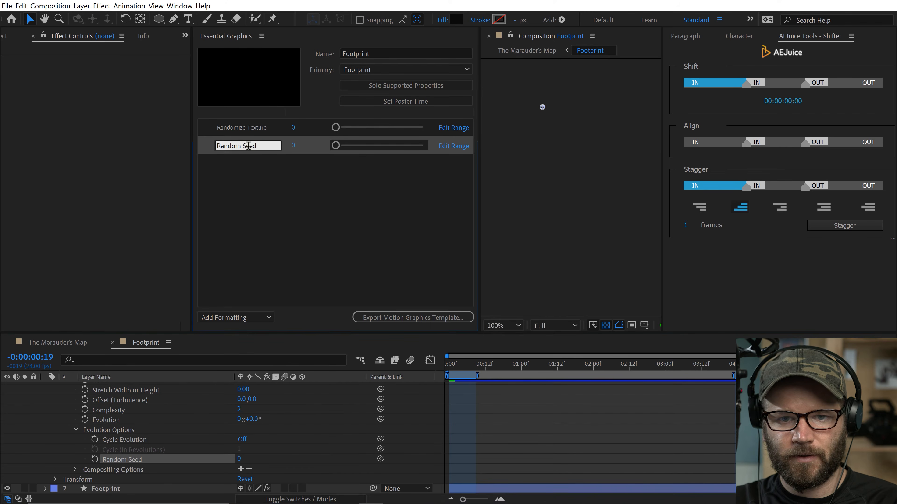
pyautogui.doubleClick(256, 146)
pyautogui.press('BackSpace')
pyautogui.press('BackSpace')
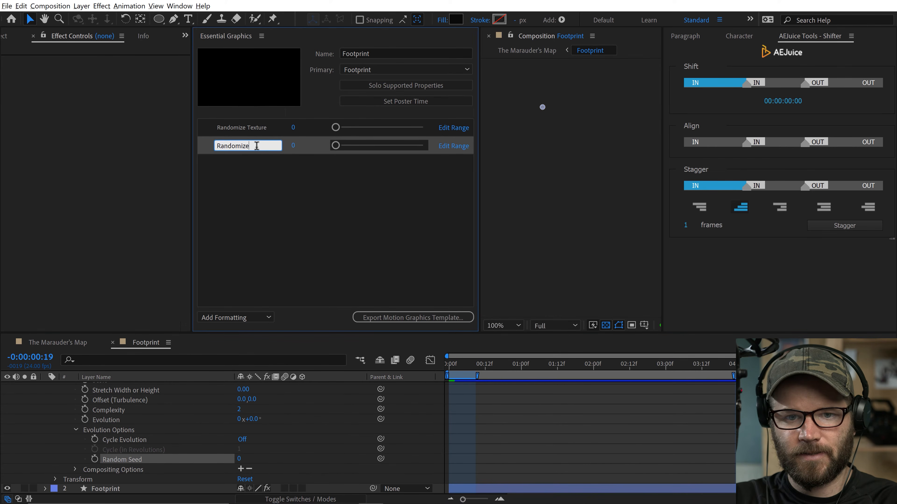
pyautogui.click(297, 226)
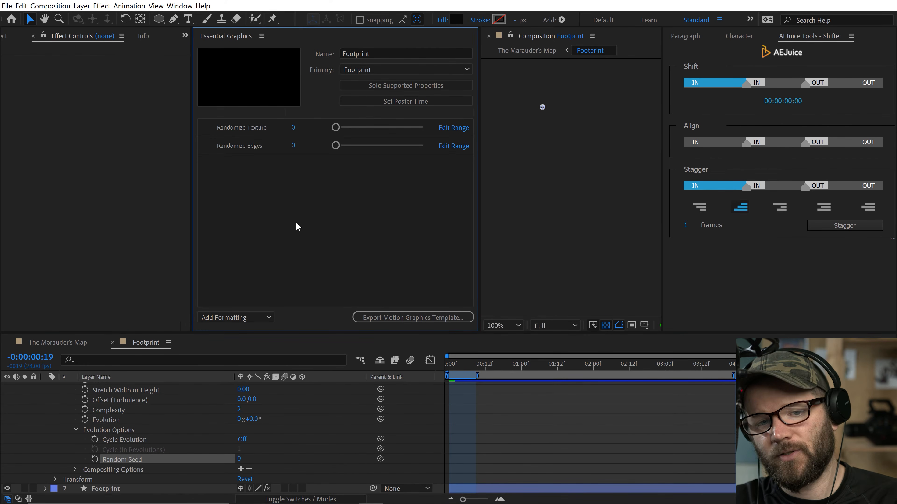
# Save the project, then expand the Essential Properties of the first Footprint layer in The Marauder's Map composition
pyautogui.hotkey('ctrl', 's')
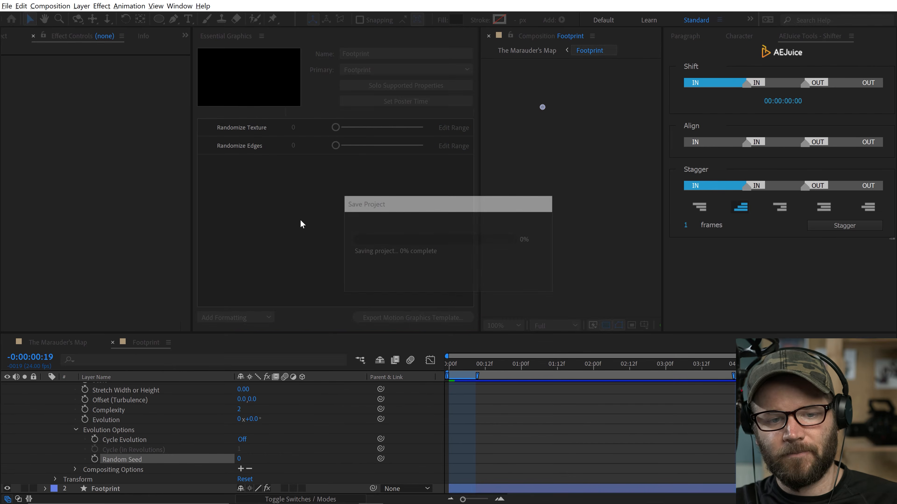
pyautogui.click(73, 348)
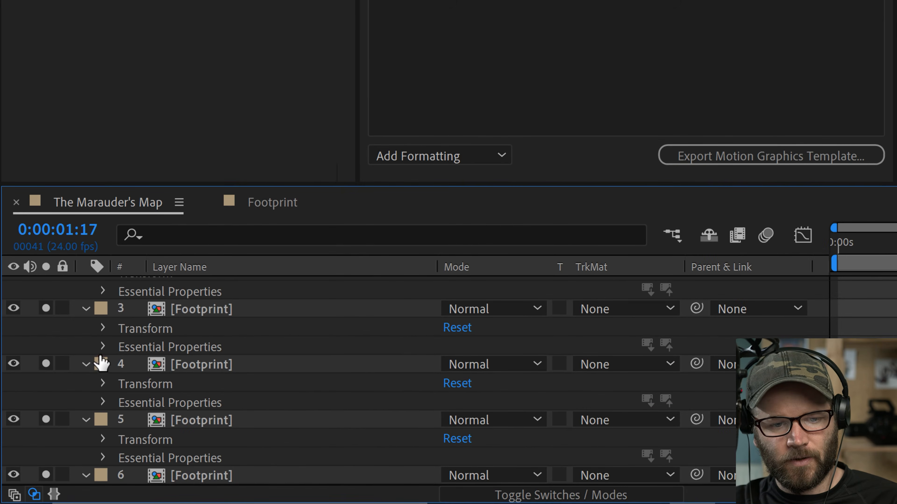
pyautogui.scroll(1, 170, 353)
pyautogui.scroll(-3, 349, 354)
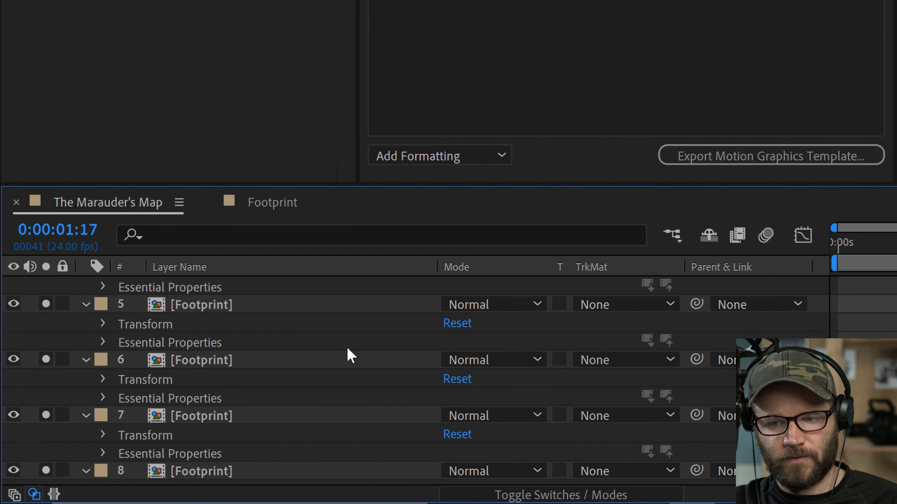
pyautogui.scroll(3, 227, 354)
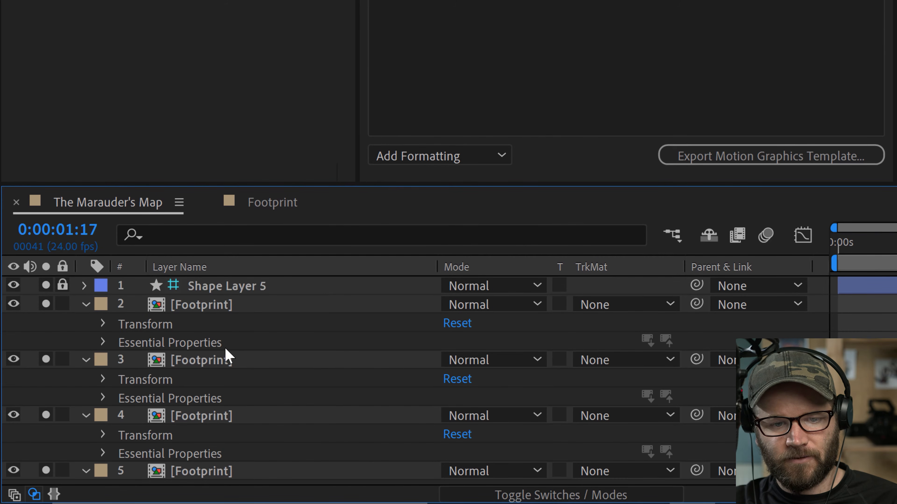
pyautogui.click(197, 306)
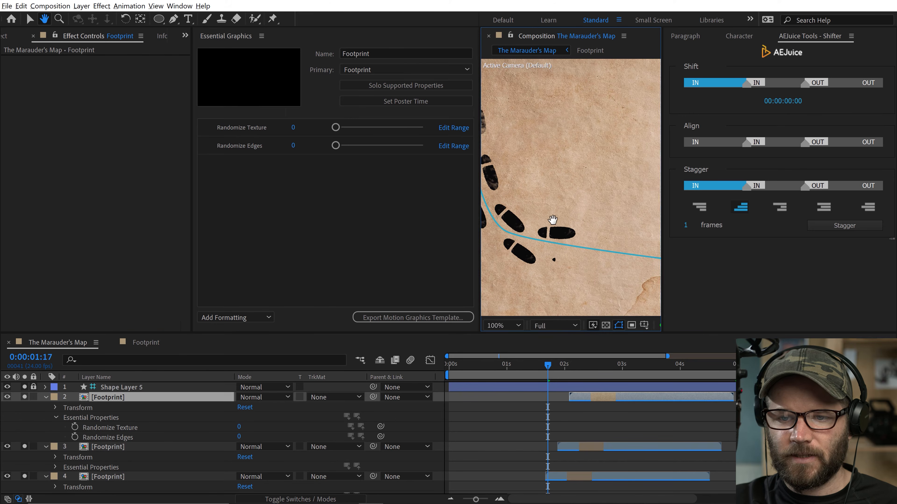
# Bring the footprint trail into view and close the Essential Graphics panel
pyautogui.moveTo(553, 220); pyautogui.dragTo(587, 236)
pyautogui.press('v')
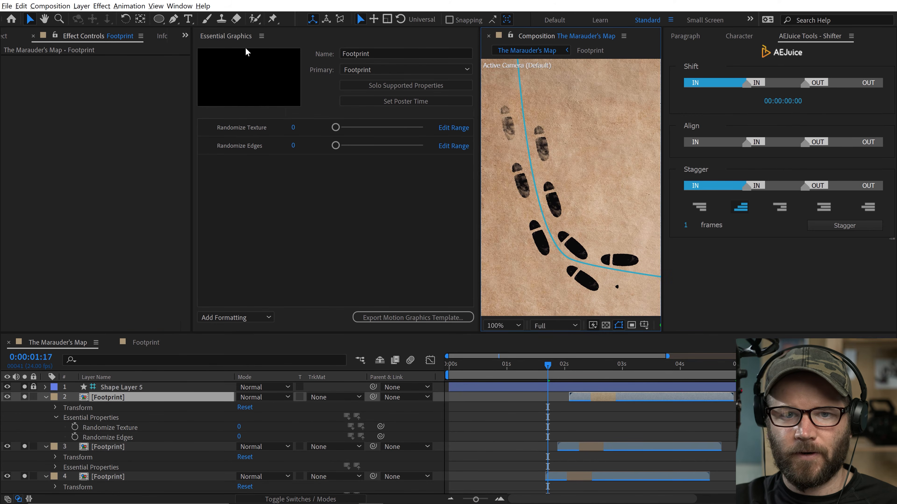
pyautogui.click(261, 36)
pyautogui.click(286, 43)
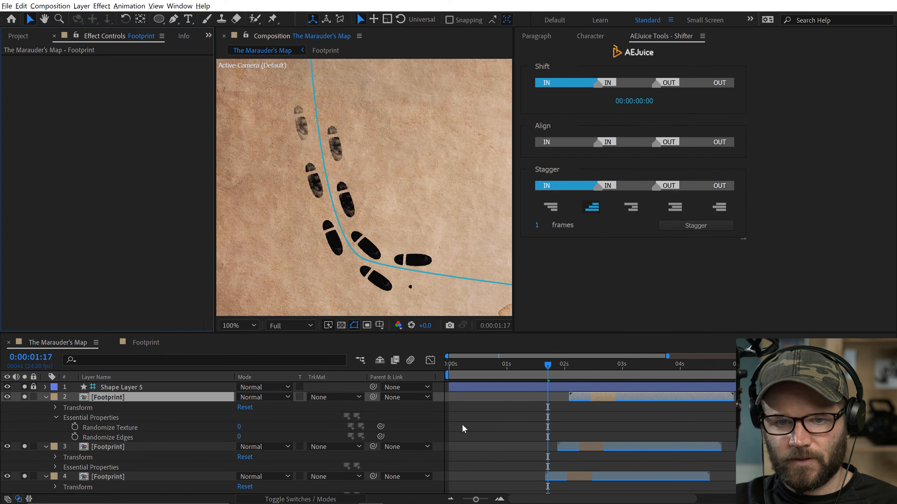
# Find the lowest Footprint layer, number 12, and expand its Essential Properties
pyautogui.scroll(-15, 488, 467)
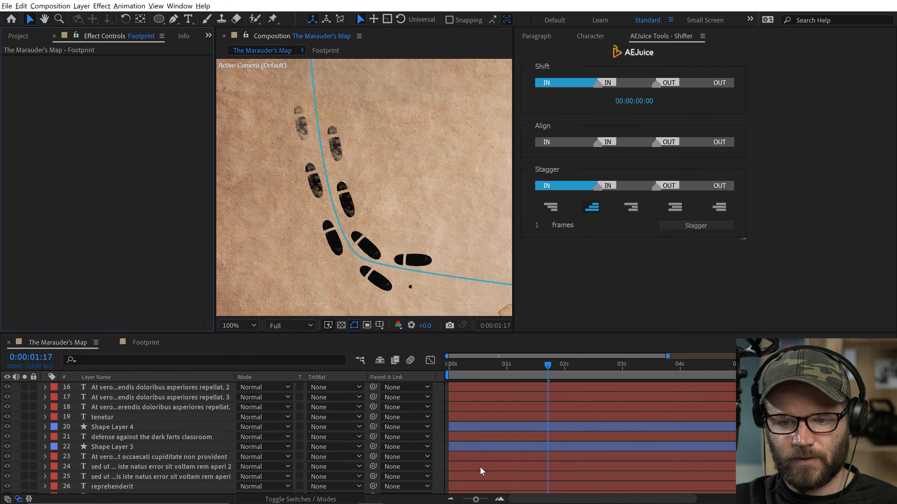
pyautogui.scroll(8, 480, 467)
pyautogui.scroll(-1, 474, 470)
pyautogui.click(103, 447)
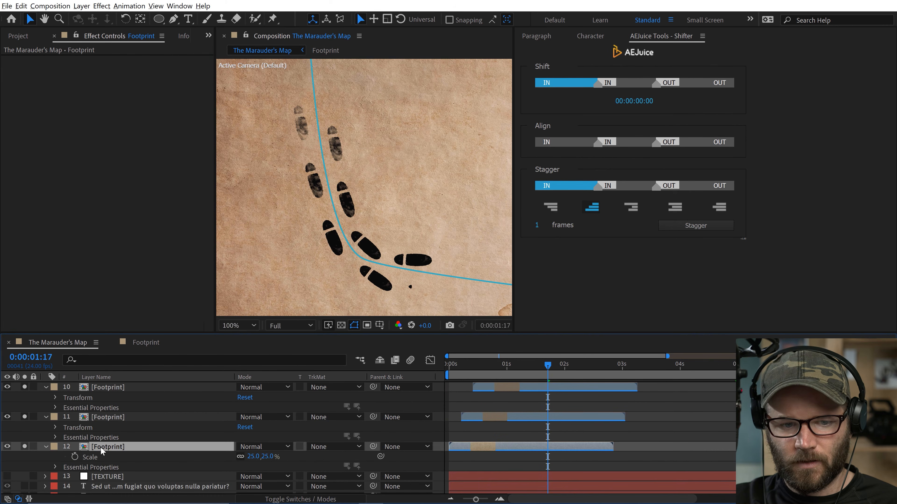
pyautogui.click(55, 467)
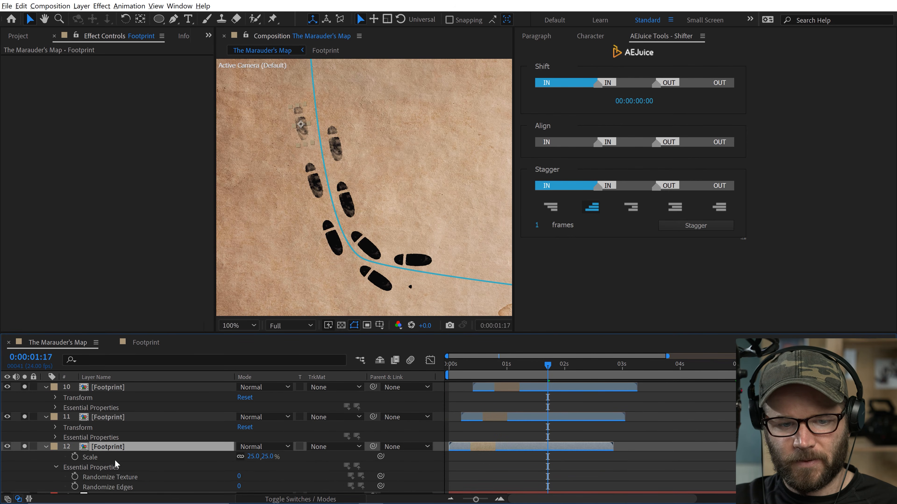
# Widen the composition viewer and set Footprint layer 12's Randomize Texture to 10 and Randomize Edges to 3
pyautogui.scroll(-1, 117, 466)
pyautogui.scroll(3, 310, 241)
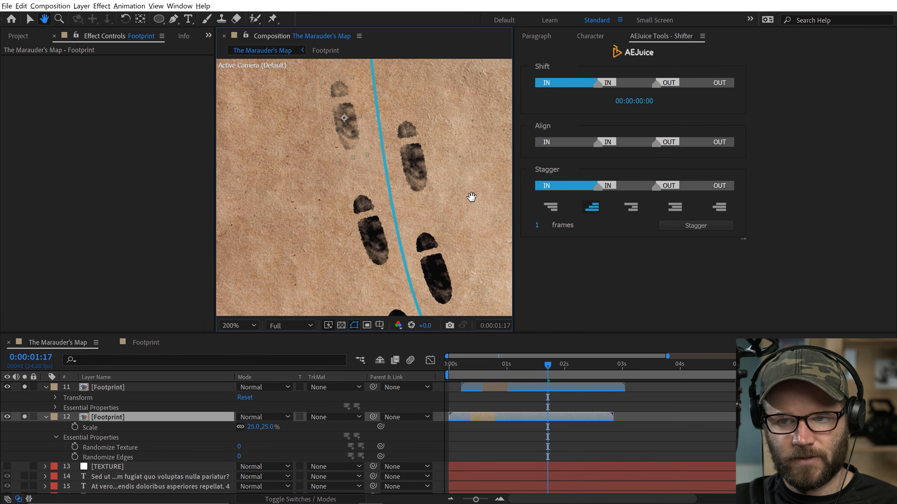
pyautogui.moveTo(516, 135); pyautogui.dragTo(691, 135)
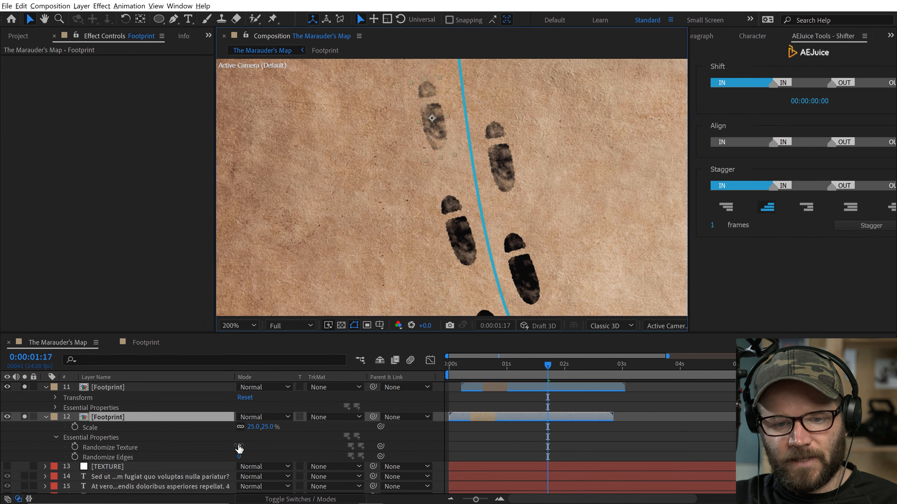
pyautogui.moveTo(238, 447); pyautogui.dragTo(245, 446)
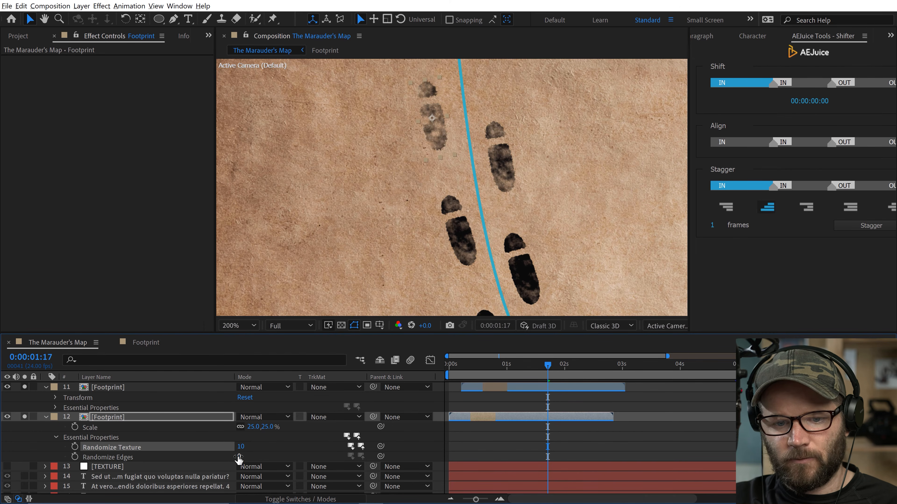
pyautogui.moveTo(239, 458); pyautogui.dragTo(241, 457)
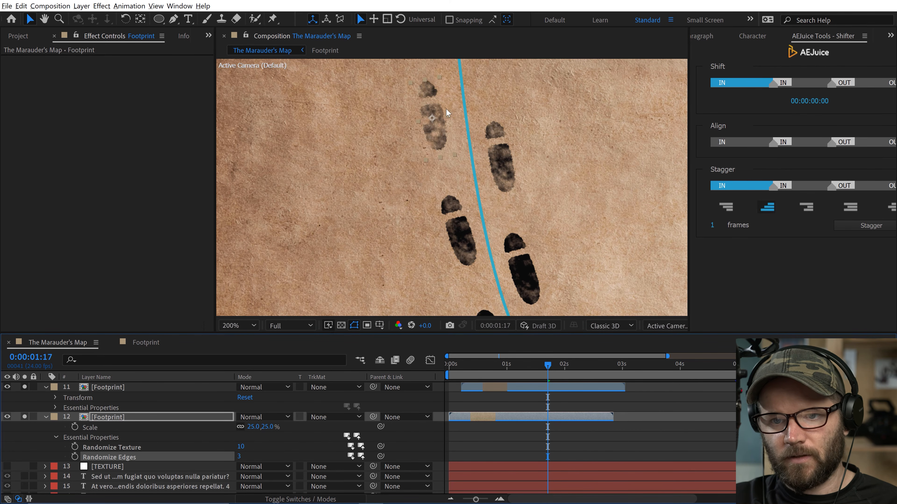
# Select all Footprint layers, maximize the timeline, and filter its properties by "randomize"
pyautogui.scroll(10, 116, 448)
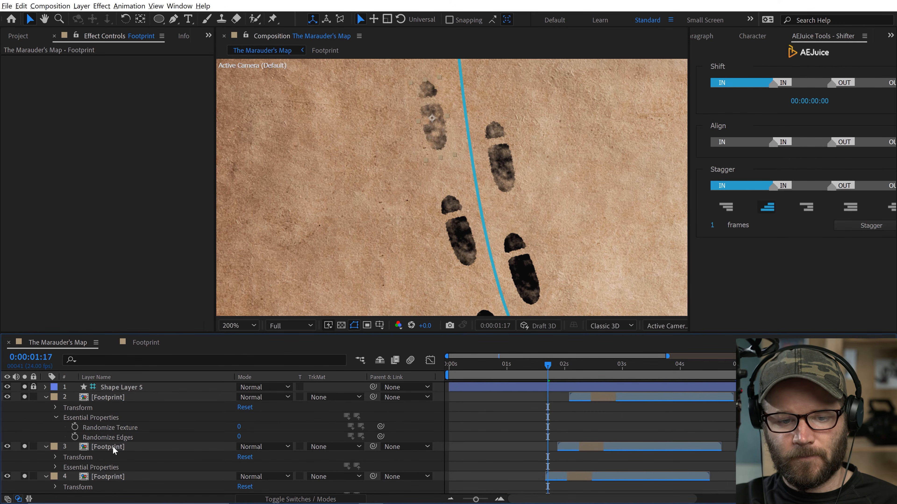
pyautogui.keyDown('shift'); pyautogui.click(112, 397); pyautogui.keyUp('shift')
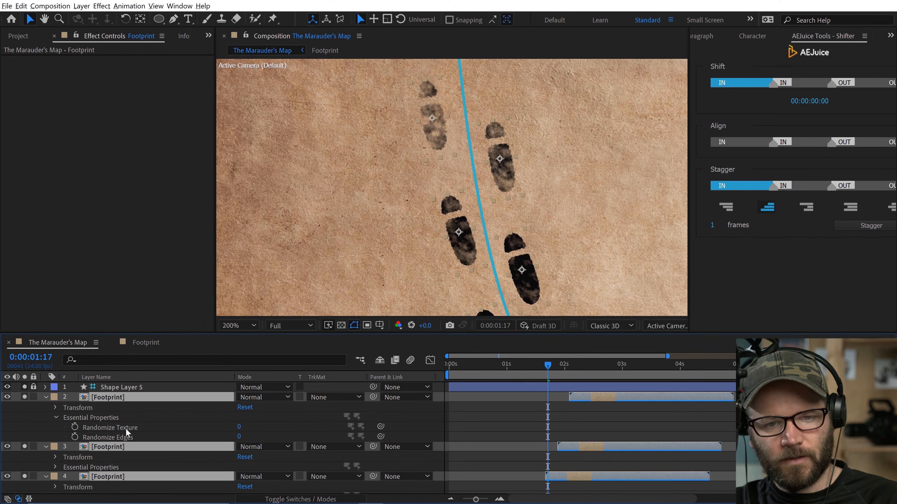
pyautogui.press('`')
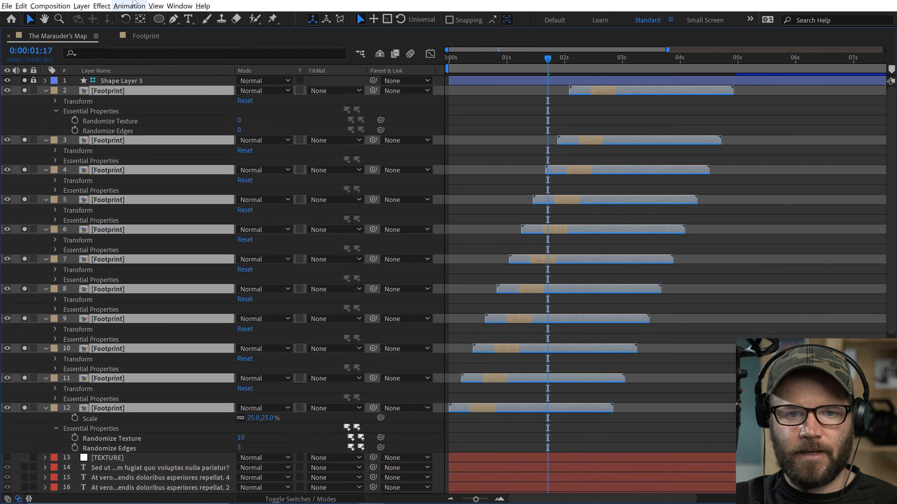
pyautogui.click(116, 54)
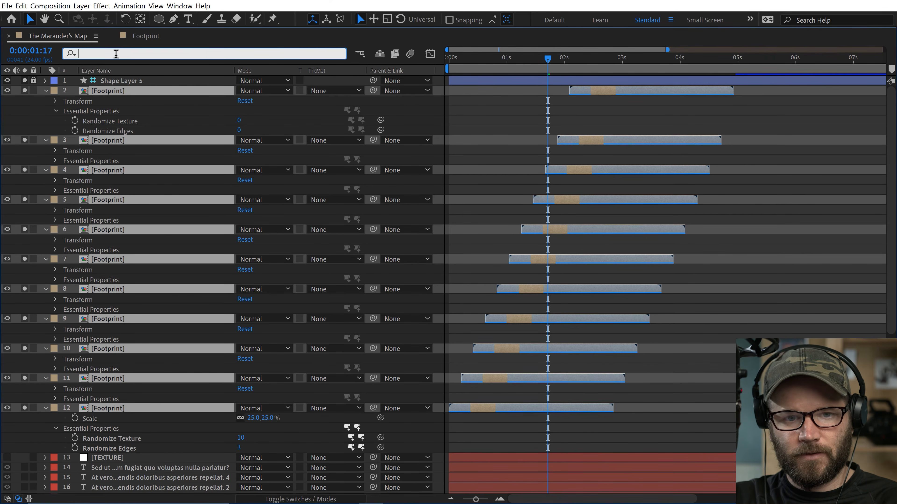
pyautogui.write('random')
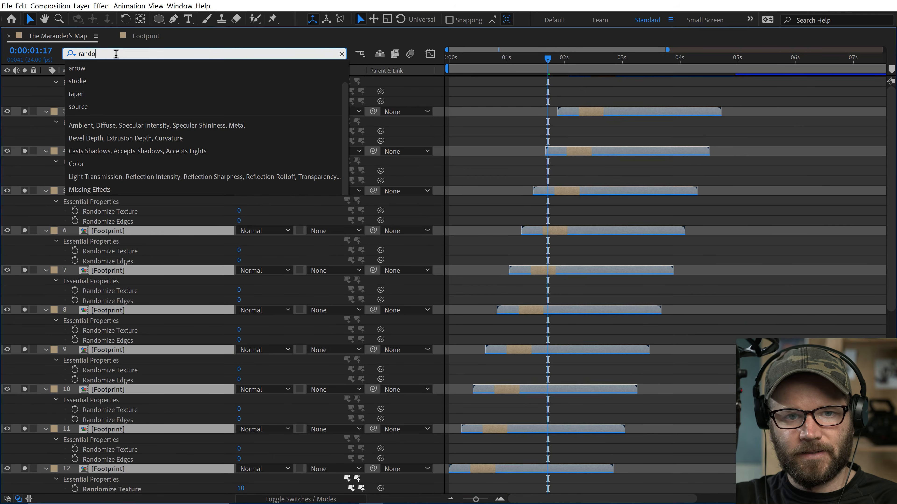
pyautogui.write('ize')
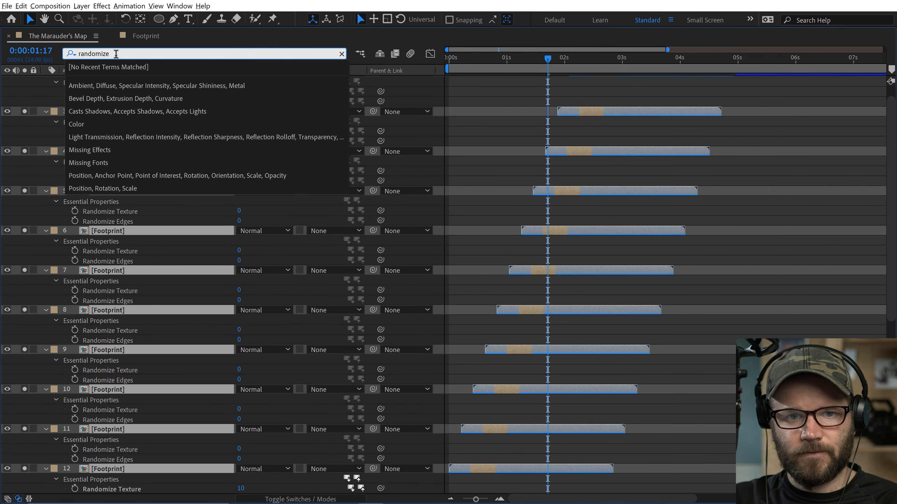
pyautogui.press('Return')
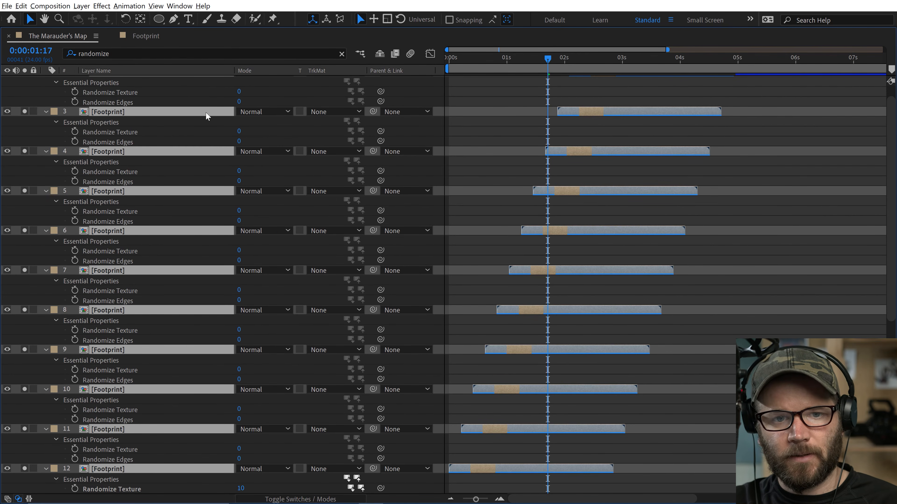
# Set Randomize Texture and Randomize Edges on Footprint layers 2 to 10 to 2/10, 12/3, 6/16, 21/9, 10/17, 32/22, 17/27, 18/20 and 20/20
pyautogui.scroll(2, 266, 94)
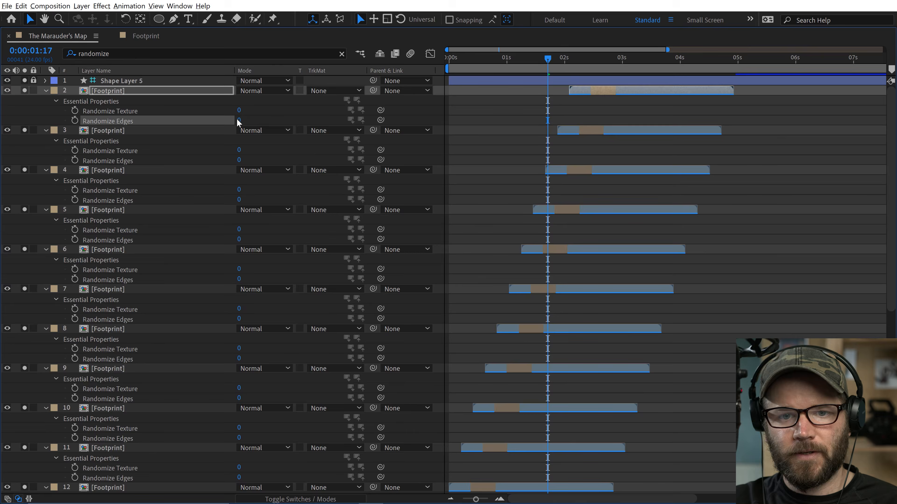
pyautogui.moveTo(239, 111); pyautogui.dragTo(247, 120)
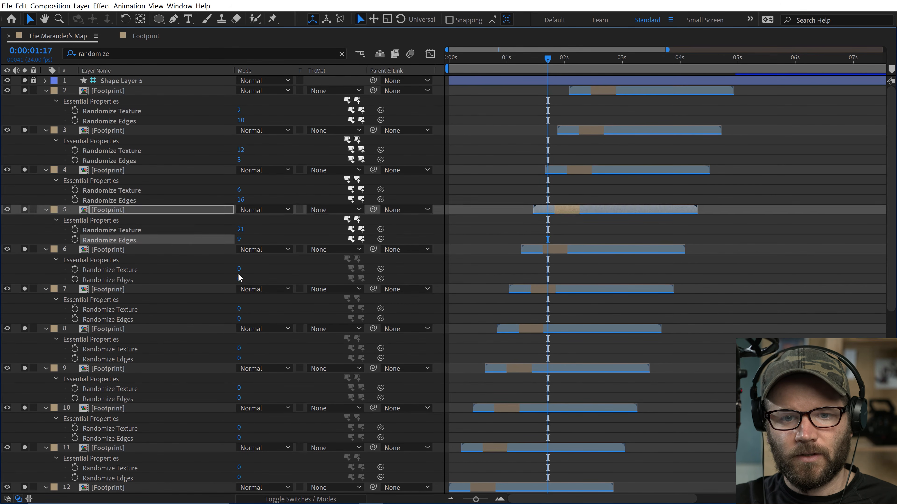
pyautogui.moveTo(238, 269); pyautogui.dragTo(247, 279)
pyautogui.moveTo(239, 309); pyautogui.dragTo(247, 318)
pyautogui.moveTo(239, 348); pyautogui.dragTo(247, 359)
pyautogui.moveTo(239, 388); pyautogui.dragTo(247, 398)
pyautogui.moveTo(239, 429); pyautogui.dragTo(247, 439)
pyautogui.scroll(-5, 211, 318)
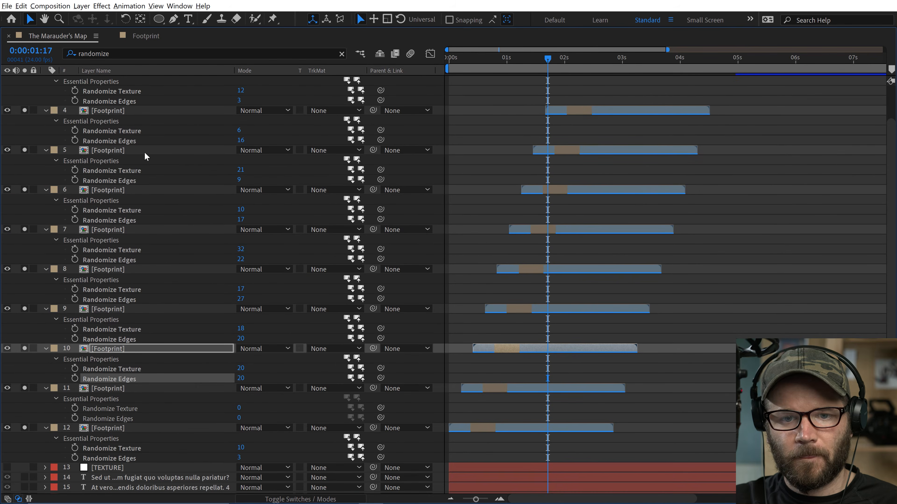
pyautogui.scroll(5, 130, 194)
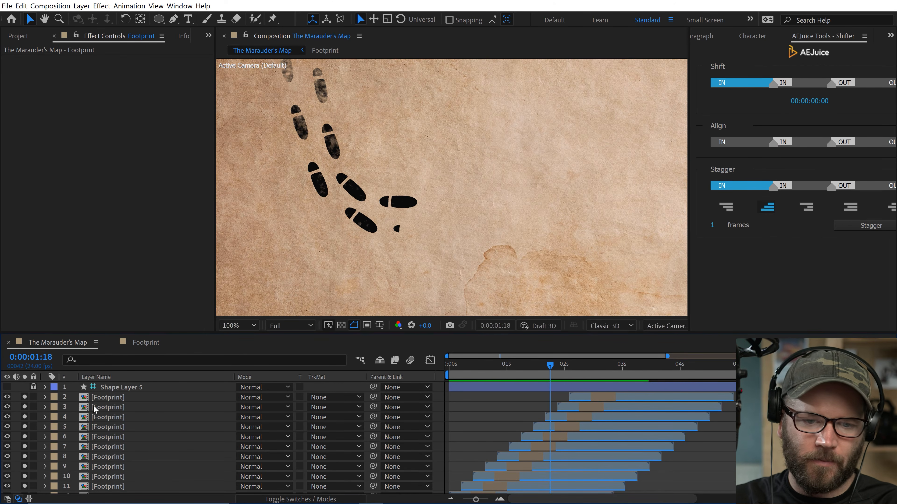
# Open Hand Drawn Banners and Ribbons.ai in Illustrator and select the curled ribbon in the second row of the right-hand column
pyautogui.click(108, 398)
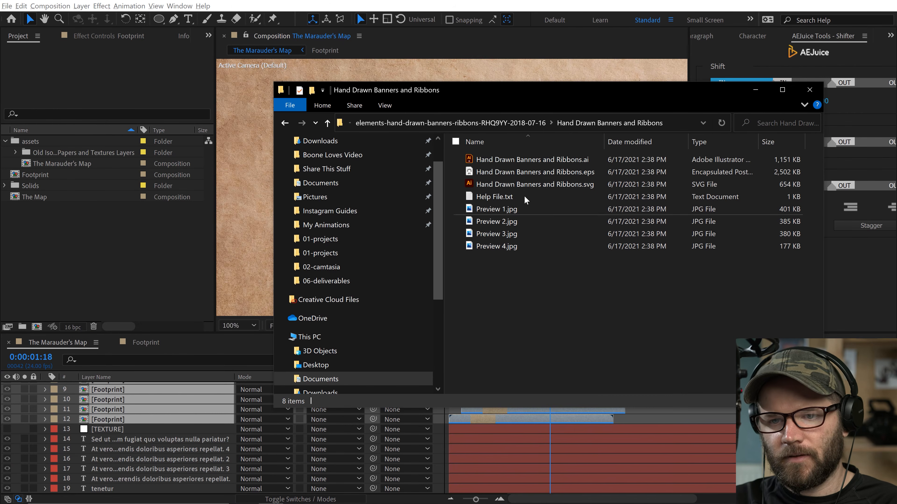
pyautogui.click(524, 161)
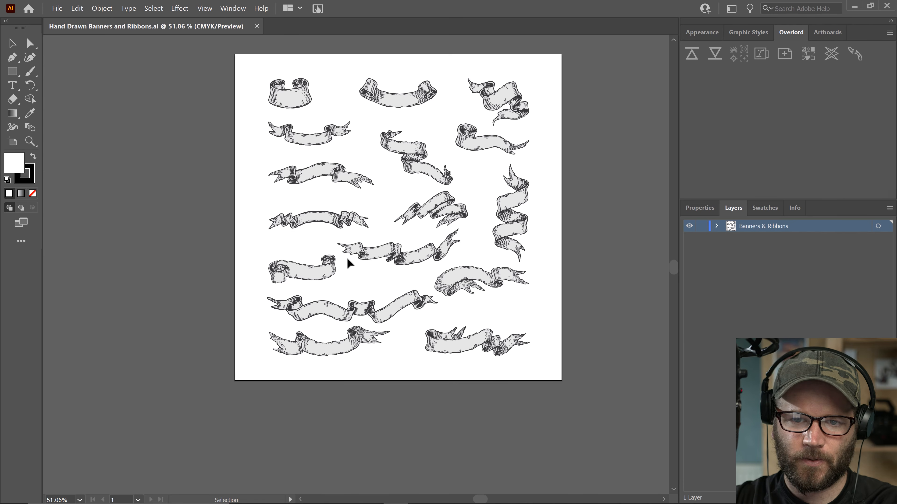
pyautogui.scroll(1, 348, 263)
pyautogui.click(491, 150)
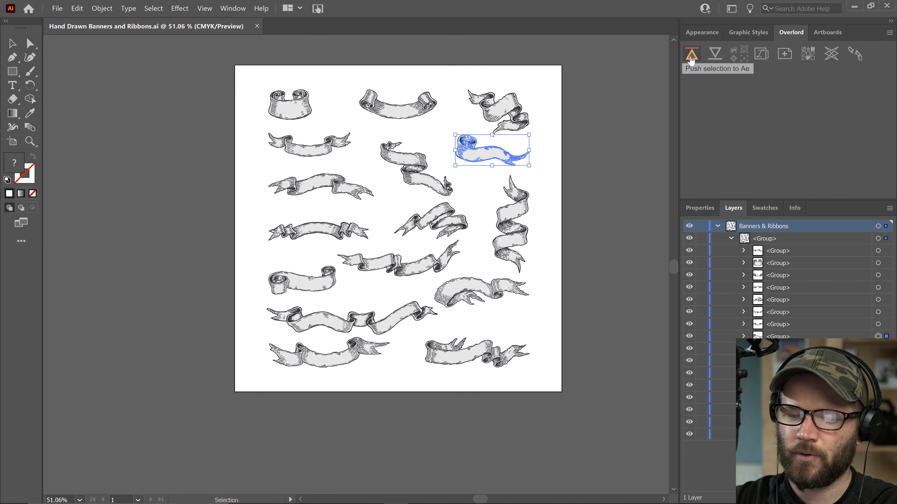
# Switch to After Effects and create a 3840 x 2160 composition named Banner at 24 fps, lasting 6 seconds
pyautogui.hotkey('alt', 'Tab')
pyautogui.click(741, 190)
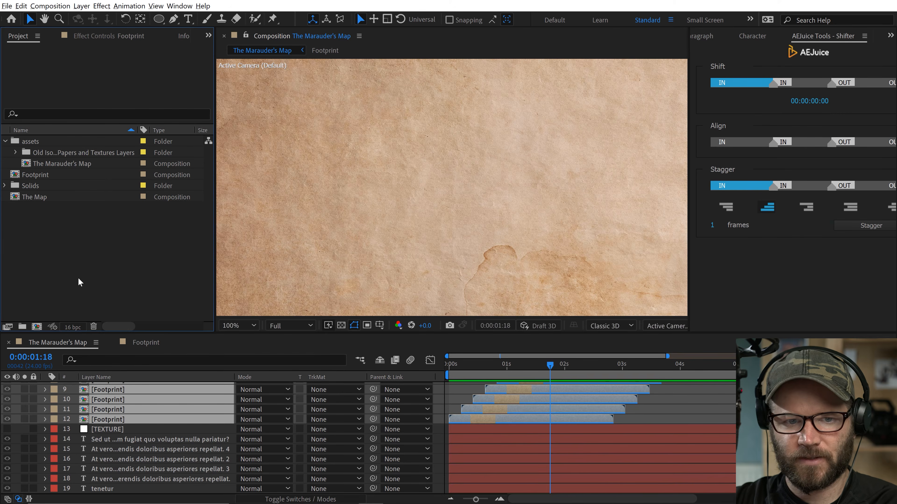
pyautogui.click(36, 328)
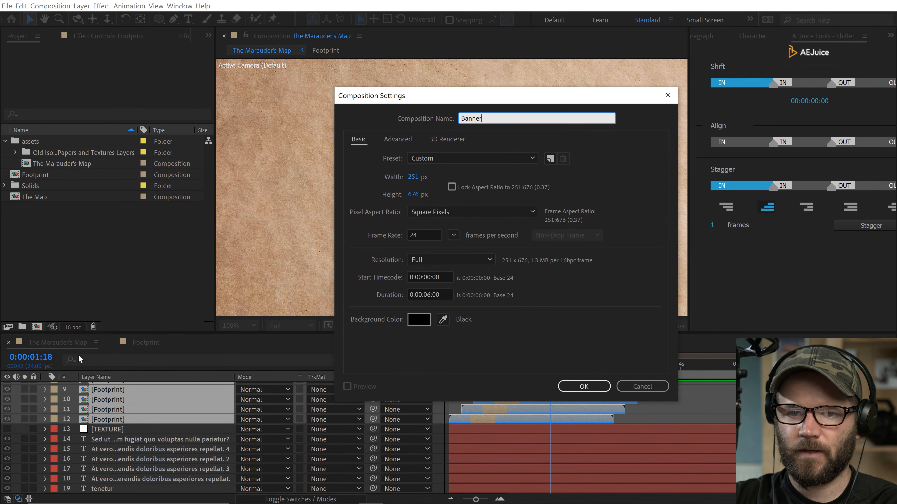
pyautogui.click(437, 162)
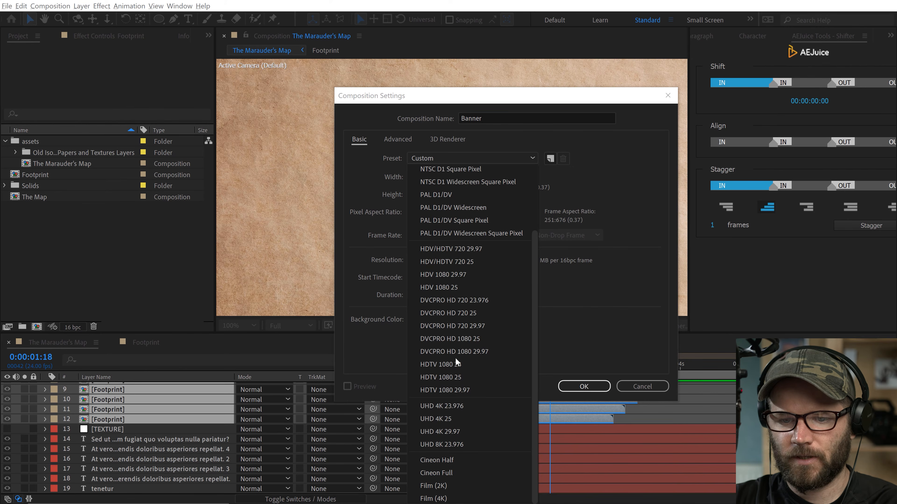
pyautogui.click(441, 419)
pyautogui.press('Return')
# Push the selected ribbon from Illustrator into the Banner composition, then centre its anchor point in its content and the layer in the view
pyautogui.hotkey('alt', 'Tab')
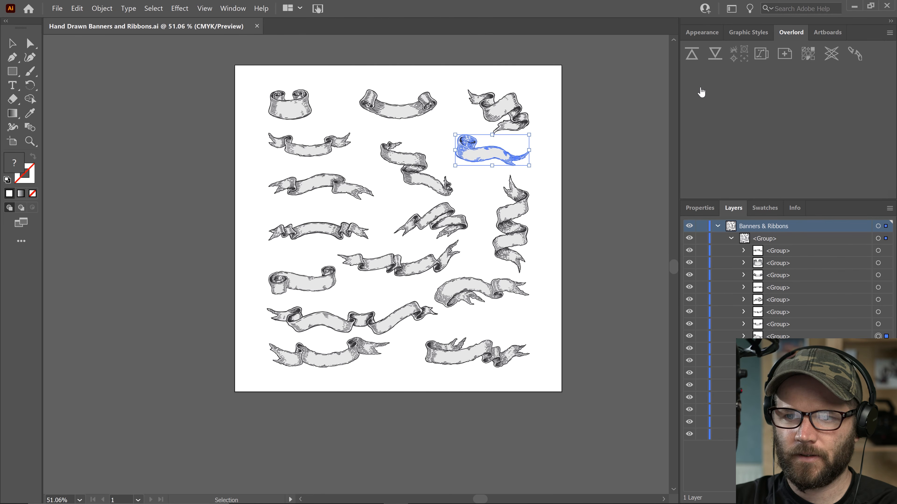
pyautogui.click(691, 55)
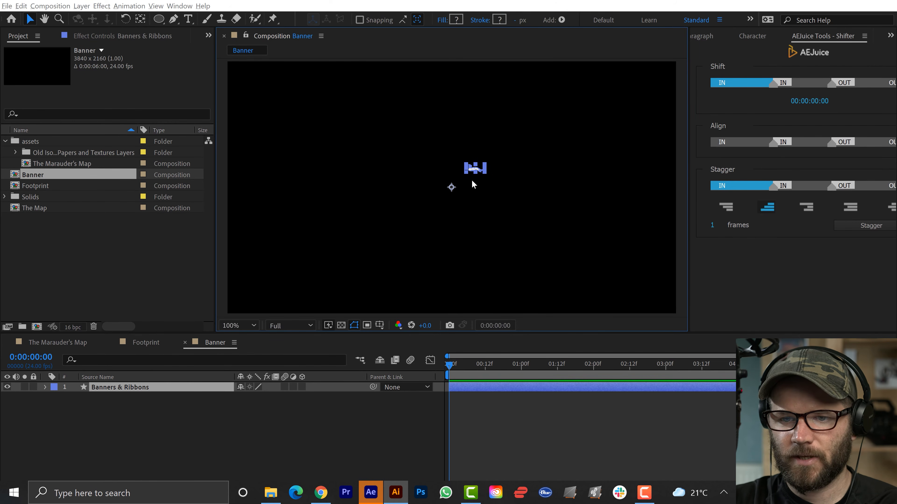
pyautogui.press('.')
pyautogui.rightClick(498, 149)
pyautogui.moveTo(528, 200)
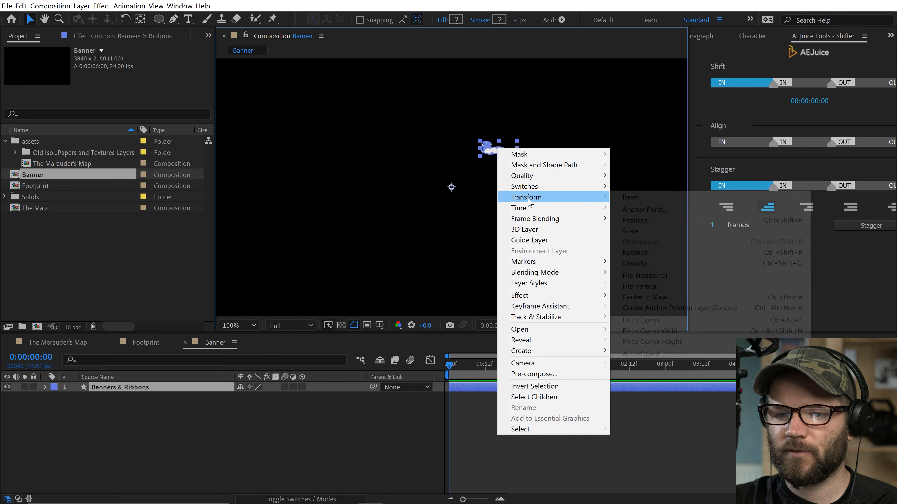
pyautogui.click(666, 308)
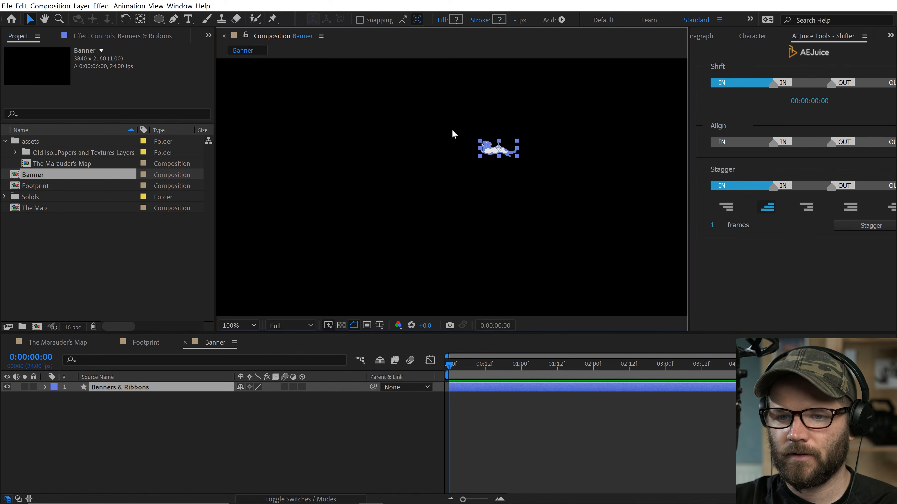
pyautogui.hotkey('ctrl', 'Home')
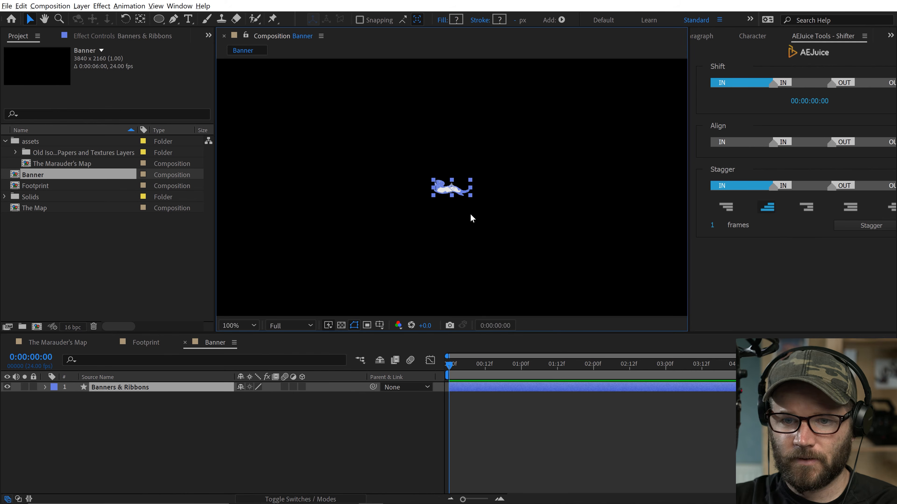
# Enlarge the ribbon proportionally around its centre to roughly four times its size
pyautogui.press('s')
pyautogui.press('s')
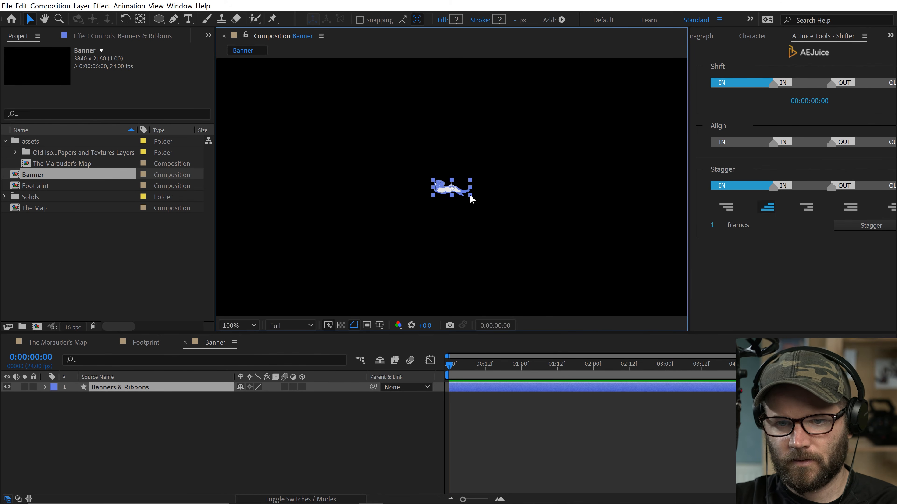
pyautogui.moveTo(472, 197); pyautogui.dragTo(553, 224)
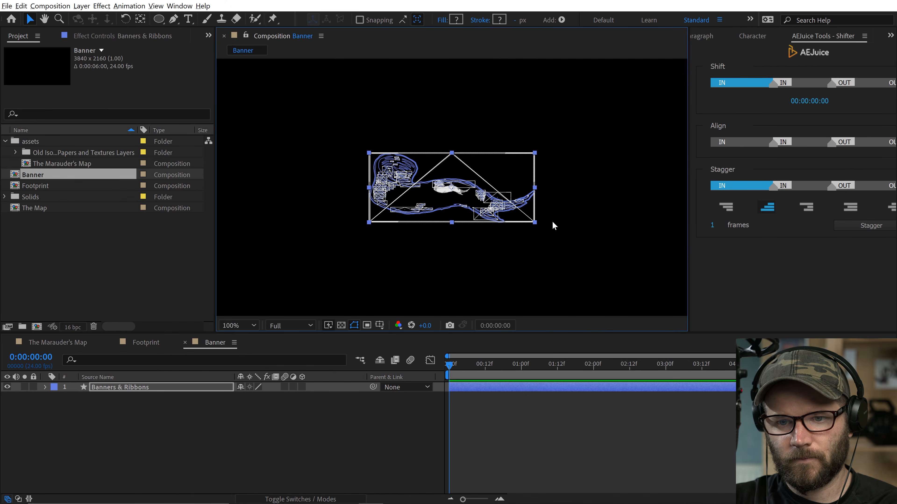
pyautogui.click(484, 300)
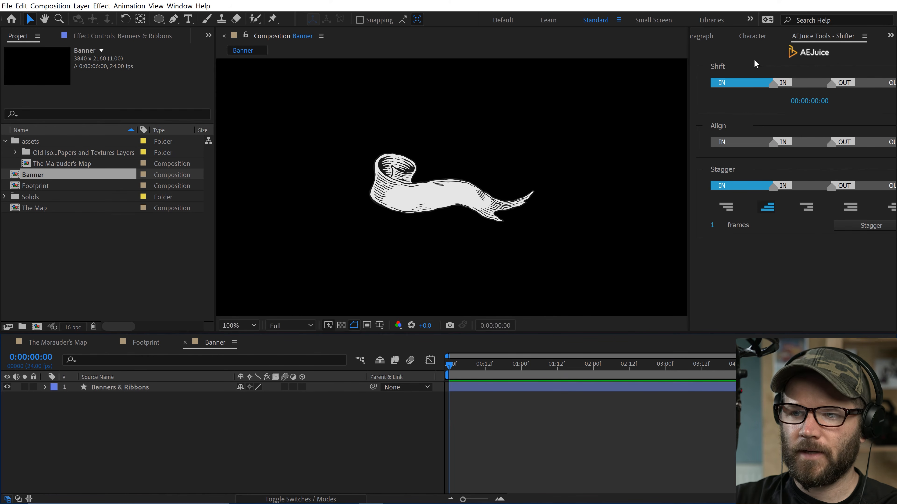
# Add the text "Snape" in Blacksword on the ribbon and set its font size to 83 px
pyautogui.hotkey('ctrl', 't')
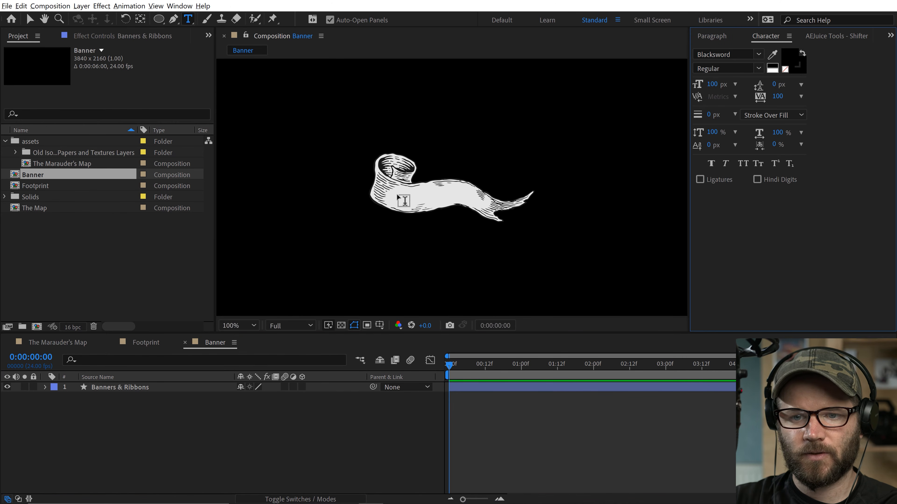
pyautogui.click(431, 211)
pyautogui.press('Escape')
pyautogui.click(407, 200)
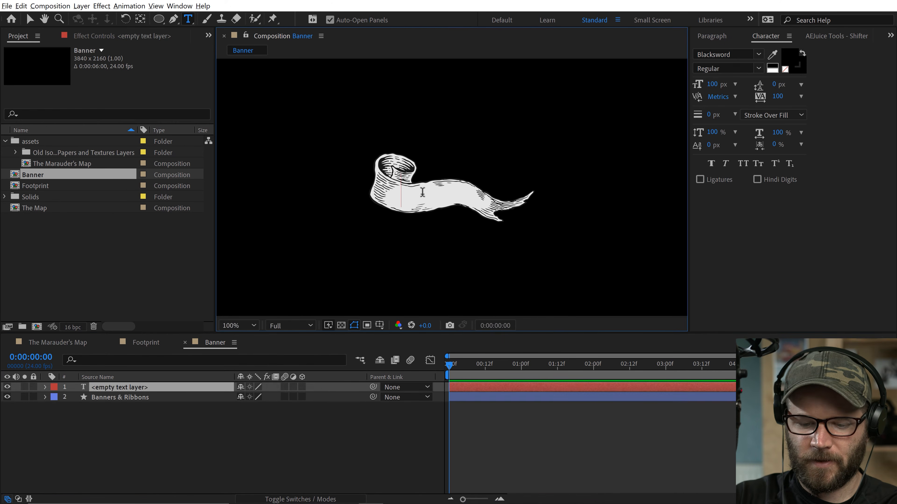
pyautogui.write('Snape')
pyautogui.press('Escape')
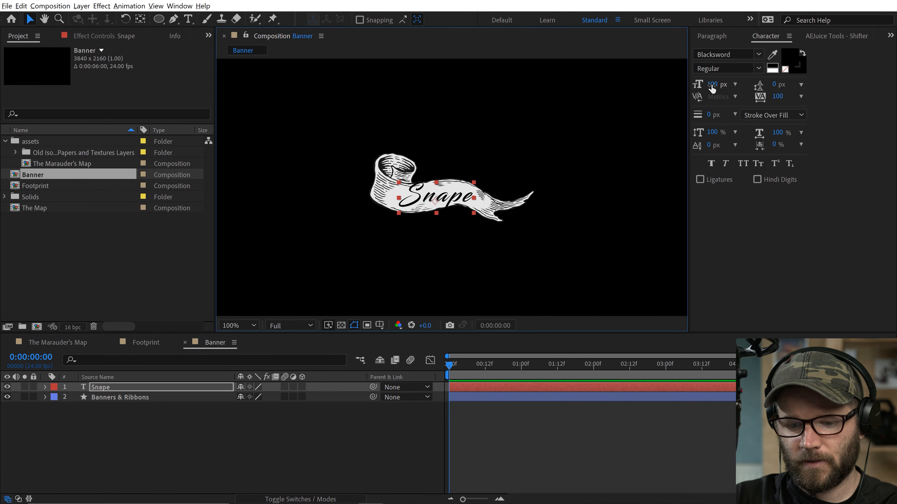
pyautogui.moveTo(712, 88); pyautogui.dragTo(709, 84)
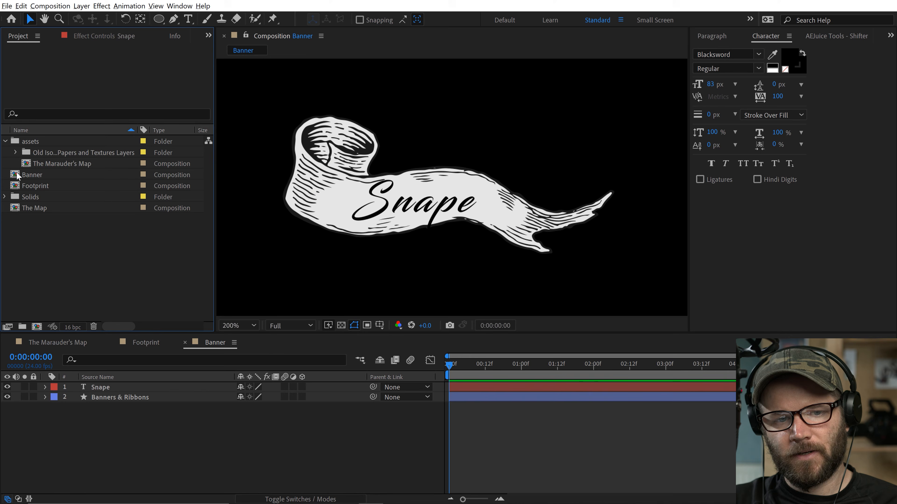
# Nest the Banner composition in a new composition and place seven puppet pins along its ribbon tails, body and curl
pyautogui.moveTo(17, 176); pyautogui.dragTo(35, 326)
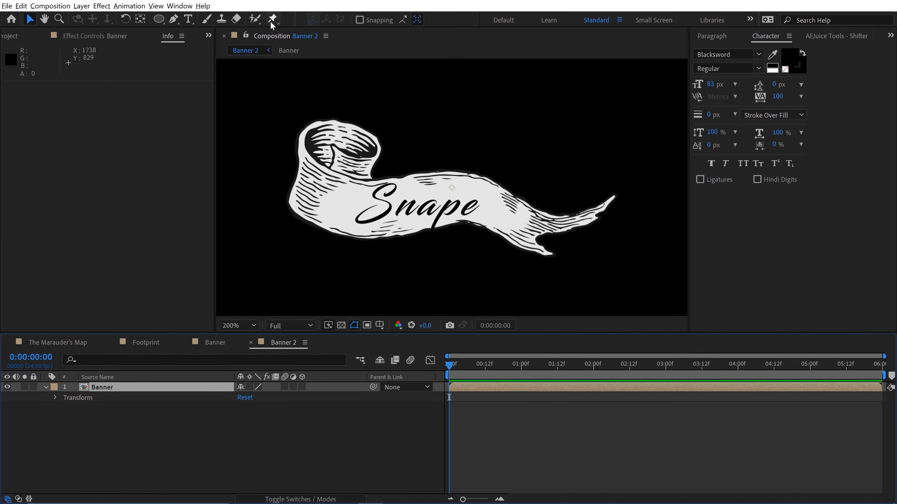
pyautogui.click(272, 20)
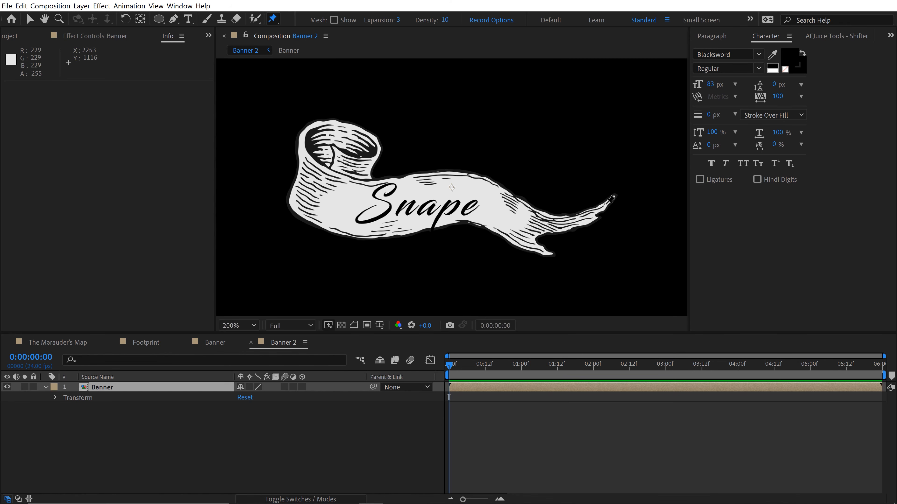
pyautogui.click(607, 202)
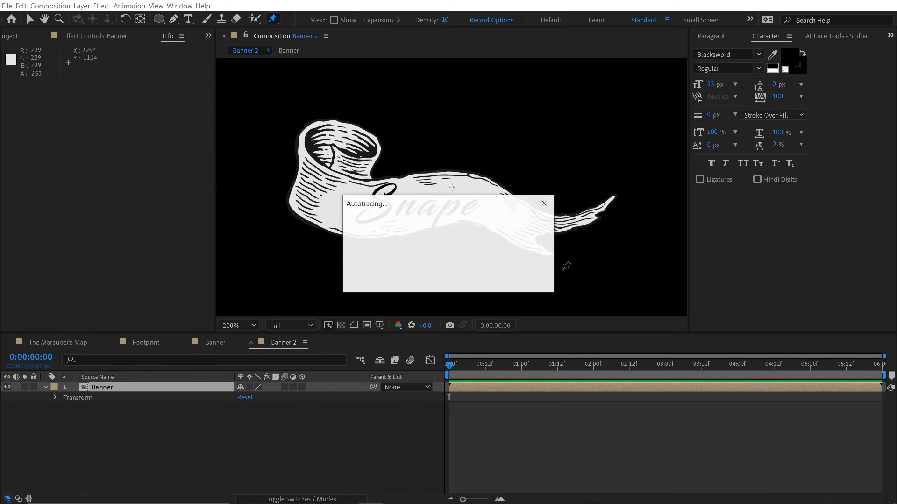
pyautogui.click(545, 254)
pyautogui.click(527, 226)
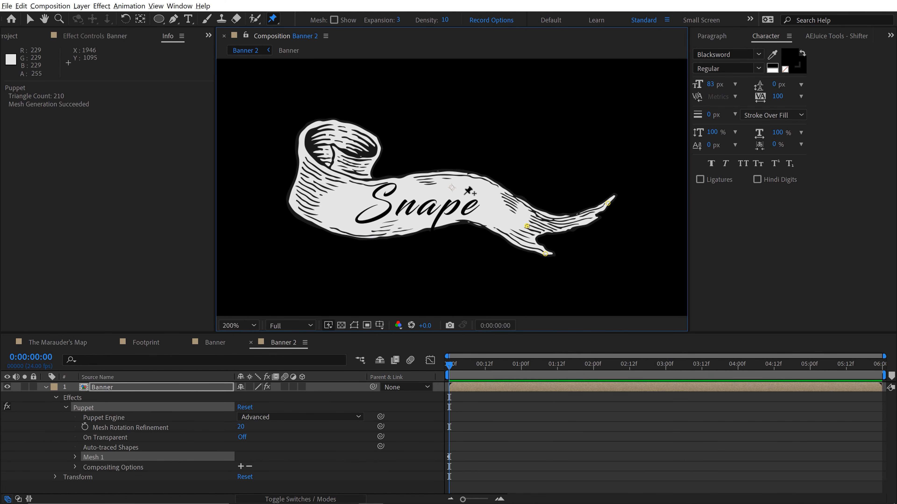
pyautogui.click(335, 200)
pyautogui.click(344, 133)
pyautogui.click(303, 176)
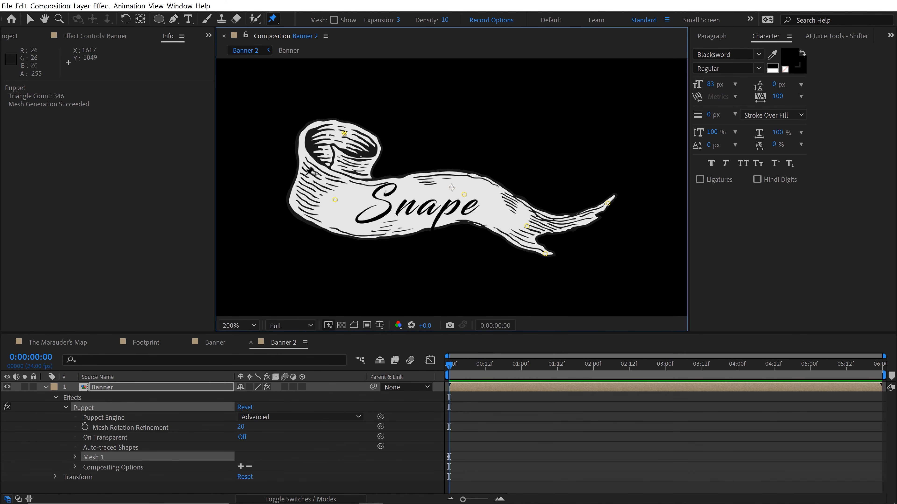
# Record a live waving motion for the puppet pin on the ribbon's upper tail tip and preview the animation
pyautogui.moveTo(607, 203); pyautogui.dragTo(615, 203)
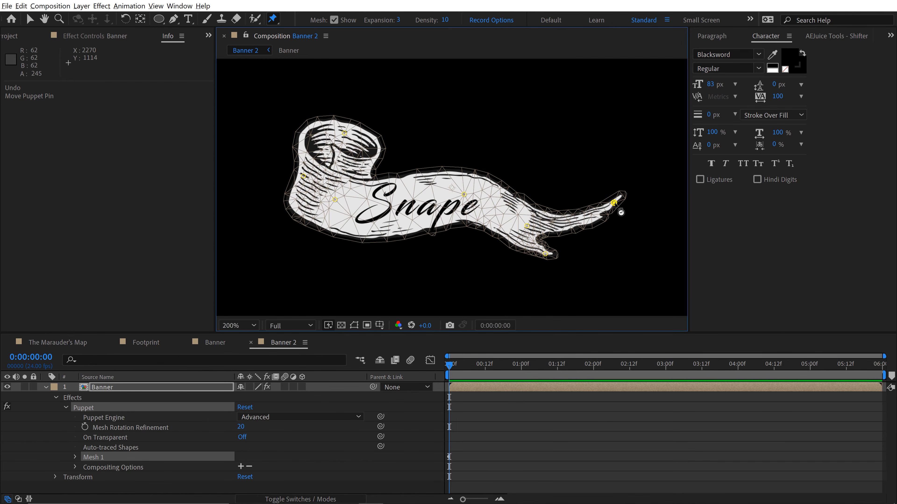
pyautogui.moveTo(614, 204)
pyautogui.mouseDown()
pyautogui.moveTo(616, 192)
pyautogui.moveTo(619, 217)
pyautogui.moveTo(611, 194)
pyautogui.moveTo(616, 186)
pyautogui.moveTo(622, 206)
pyautogui.moveTo(610, 197)
pyautogui.moveTo(623, 185)
pyautogui.moveTo(626, 203)
pyautogui.moveTo(616, 203)
pyautogui.mouseUp()
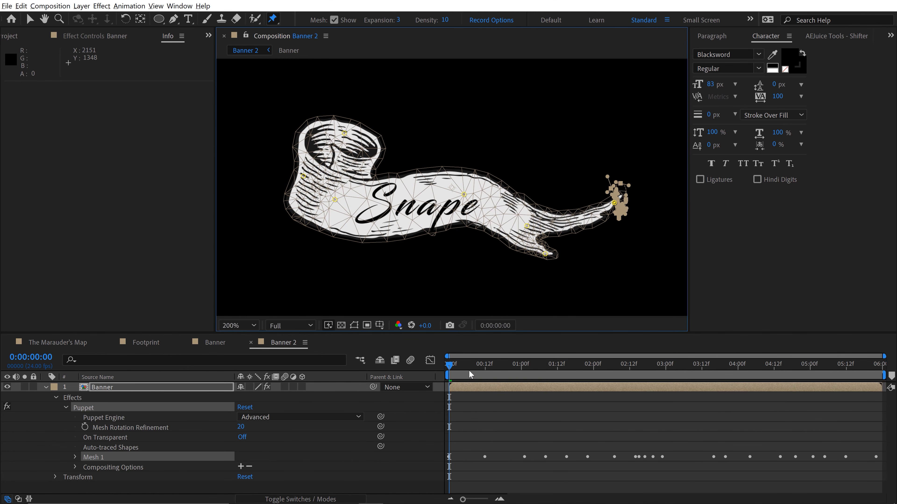
pyautogui.click(729, 438)
pyautogui.press('space')
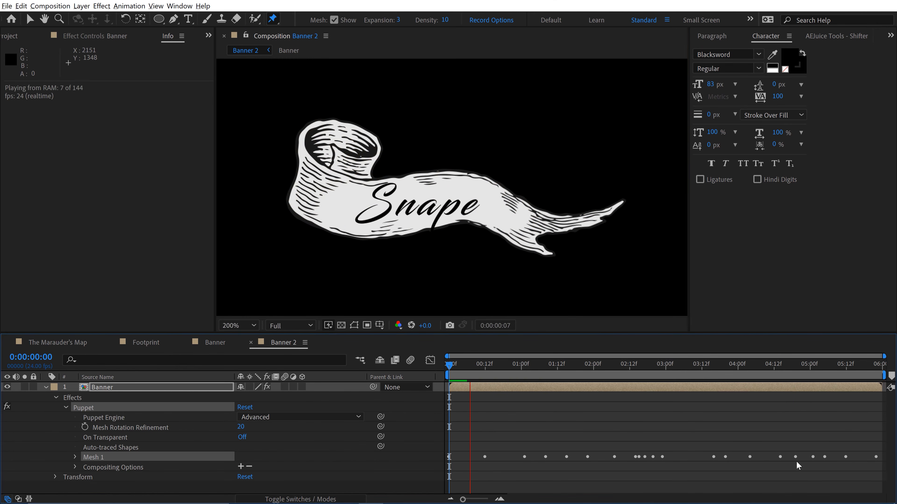
pyautogui.moveTo(478, 369); pyautogui.dragTo(569, 371)
pyautogui.press('space')
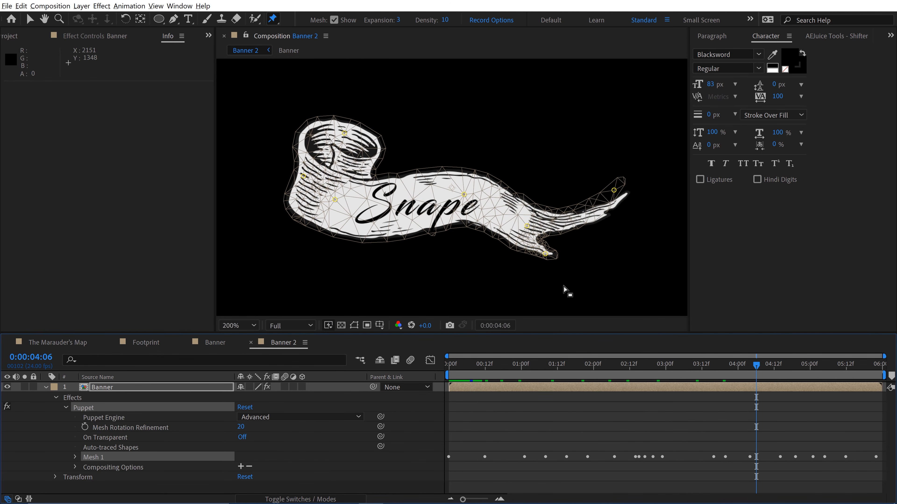
pyautogui.press('space')
# Record live motion from the start of the timeline for the puppet pins on the lower tail tip and the curl
pyautogui.press('Home')
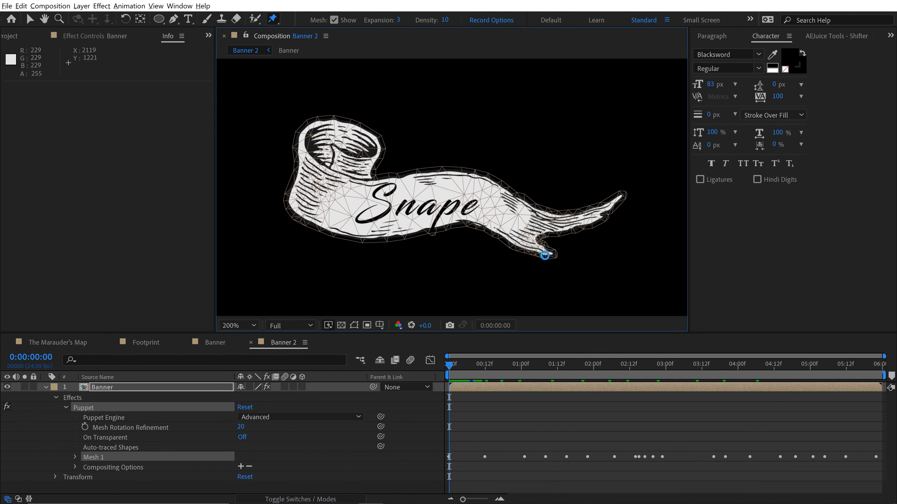
pyautogui.moveTo(545, 255)
pyautogui.mouseDown()
pyautogui.moveTo(537, 248)
pyautogui.moveTo(544, 252)
pyautogui.mouseUp()
pyautogui.moveTo(342, 136); pyautogui.dragTo(296, 205)
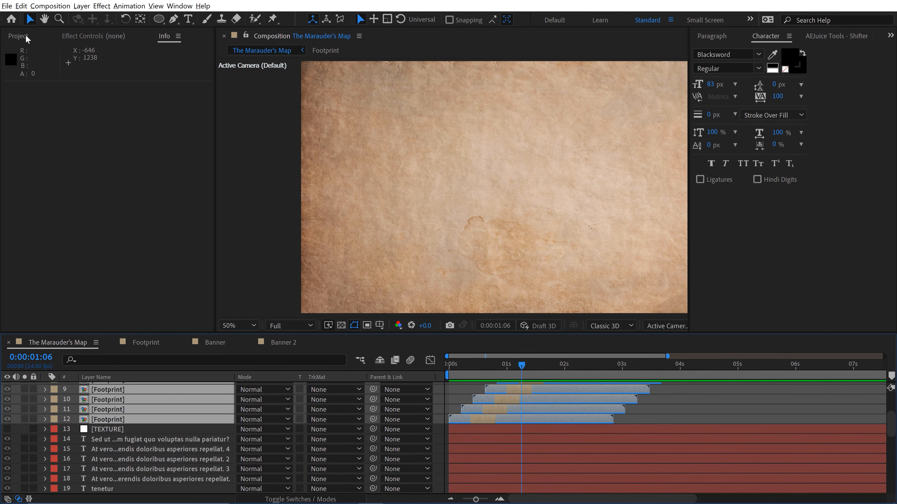
# Add the Banner 2 composition as the top layer of The Marauder's Map
pyautogui.click(26, 37)
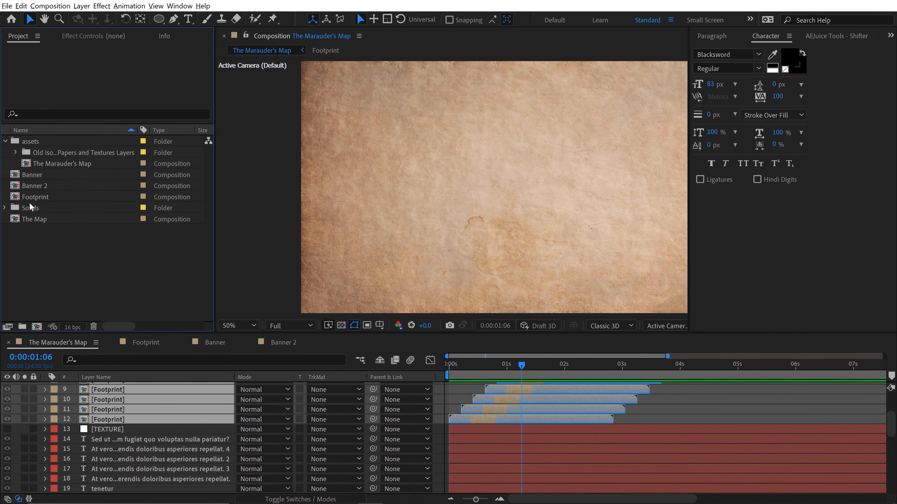
pyautogui.click(34, 177)
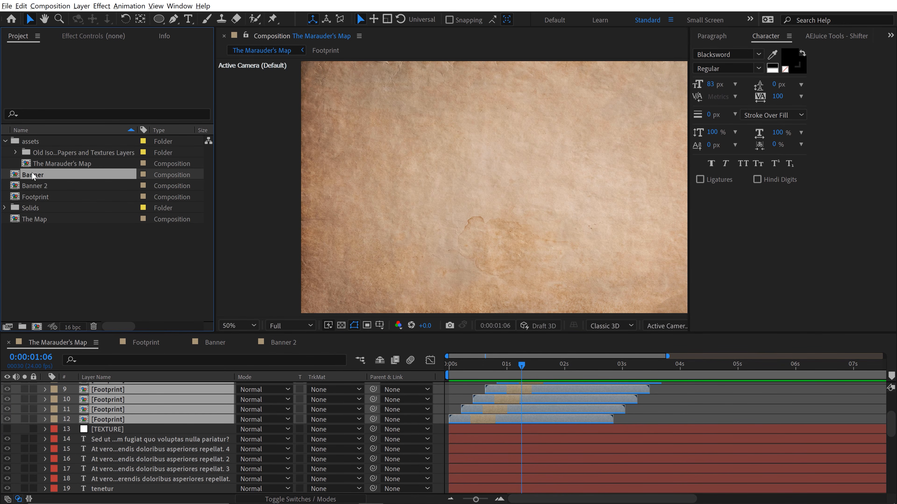
pyautogui.click(32, 189)
pyautogui.scroll(3, 132, 442)
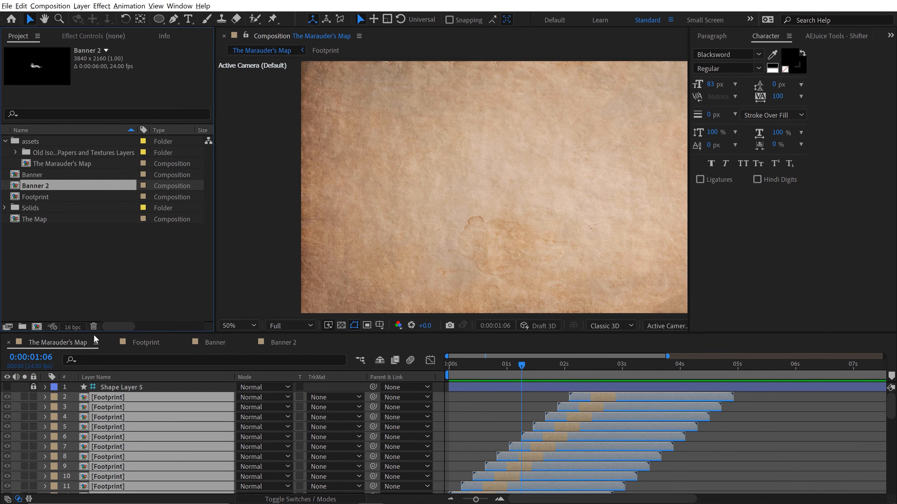
pyautogui.moveTo(41, 189); pyautogui.dragTo(106, 388)
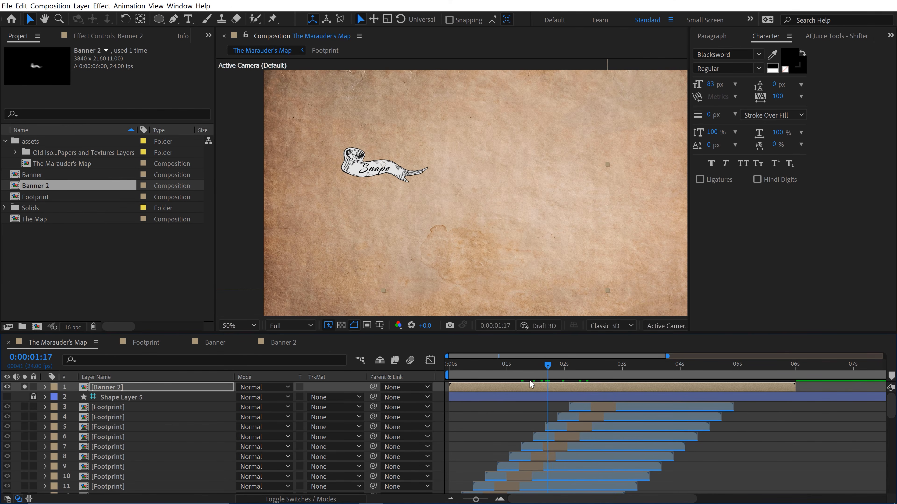
# Keyframe the Banner 2 layer's position between the start of the timeline and 0:00:04:02 so the banner travels alongside the footprints
pyautogui.moveTo(522, 366); pyautogui.dragTo(449, 366)
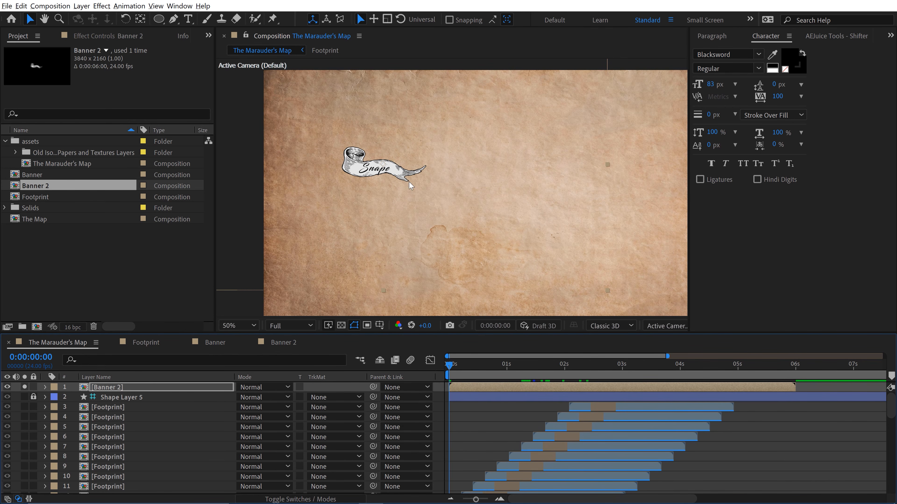
pyautogui.moveTo(497, 365); pyautogui.dragTo(685, 374)
pyautogui.click(686, 389)
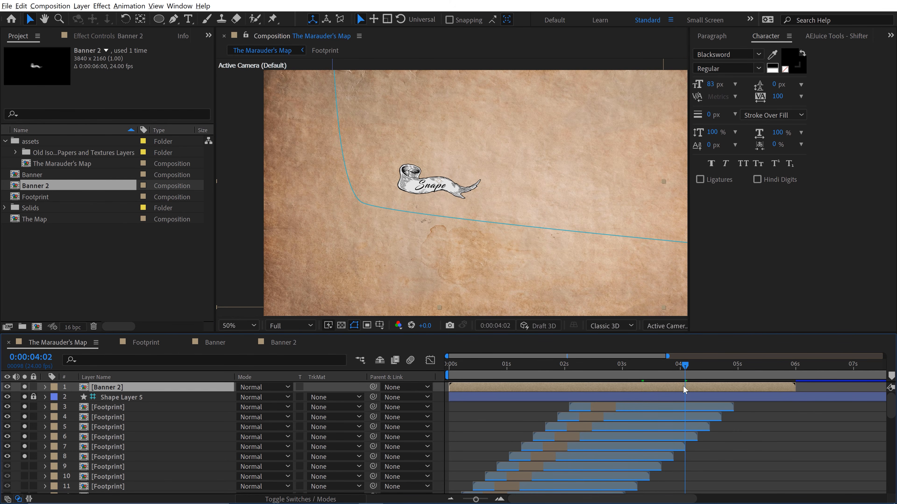
pyautogui.press('p')
pyautogui.click(87, 397)
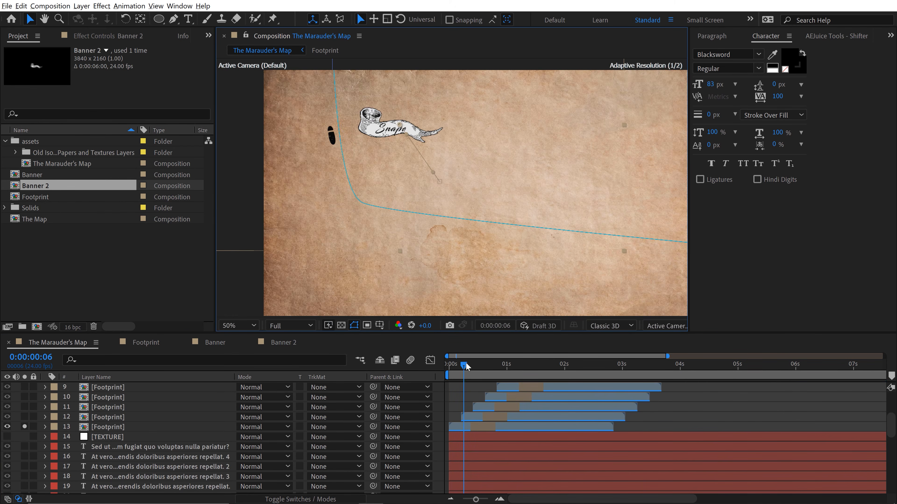
pyautogui.scroll(4, 502, 408)
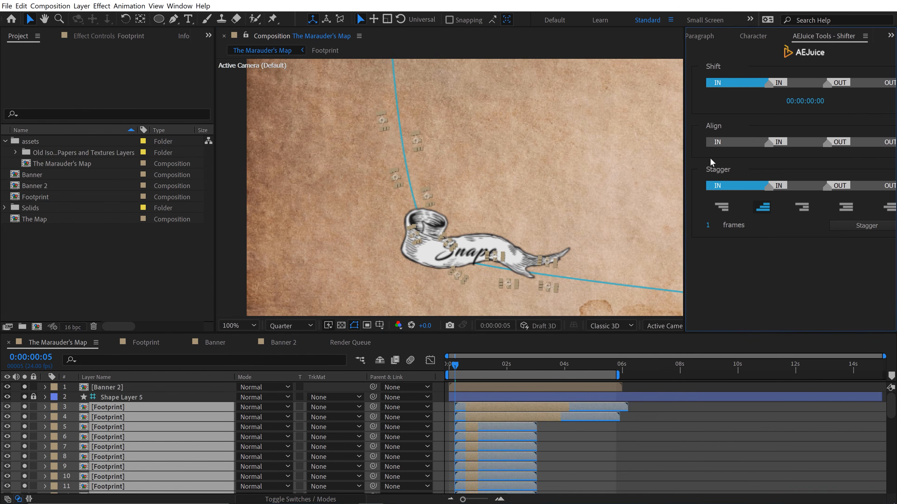
# Reposition the footprints in closely spaced left-right pairs along the curved guide path and preview their staggered trail from the start
pyautogui.scroll(2, 333, 129)
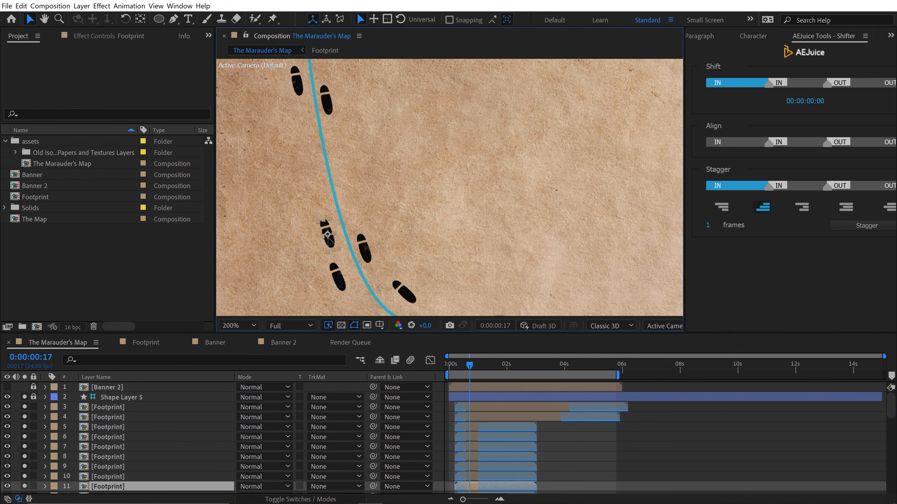
pyautogui.click(413, 248)
pyautogui.click(415, 248)
pyautogui.moveTo(538, 252); pyautogui.dragTo(420, 254)
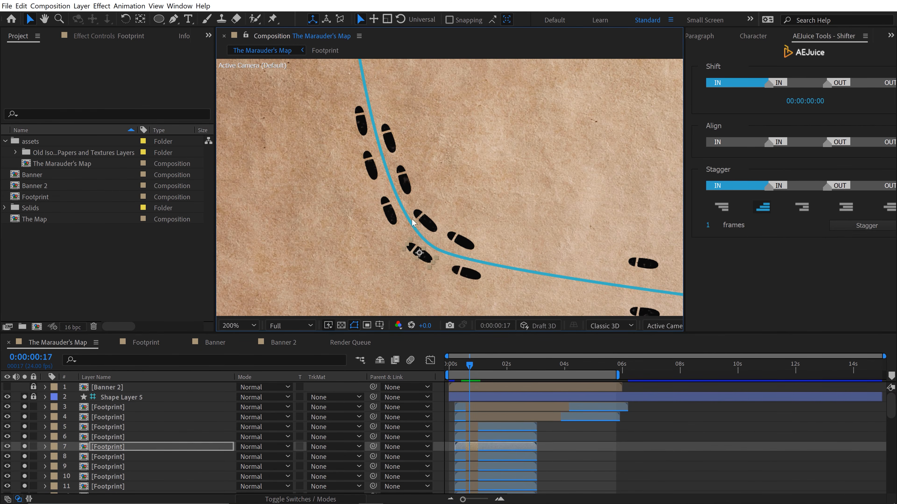
pyautogui.moveTo(643, 264); pyautogui.dragTo(500, 254)
pyautogui.moveTo(645, 312); pyautogui.dragTo(499, 279)
pyautogui.click(459, 243)
pyautogui.moveTo(469, 366); pyautogui.dragTo(458, 370)
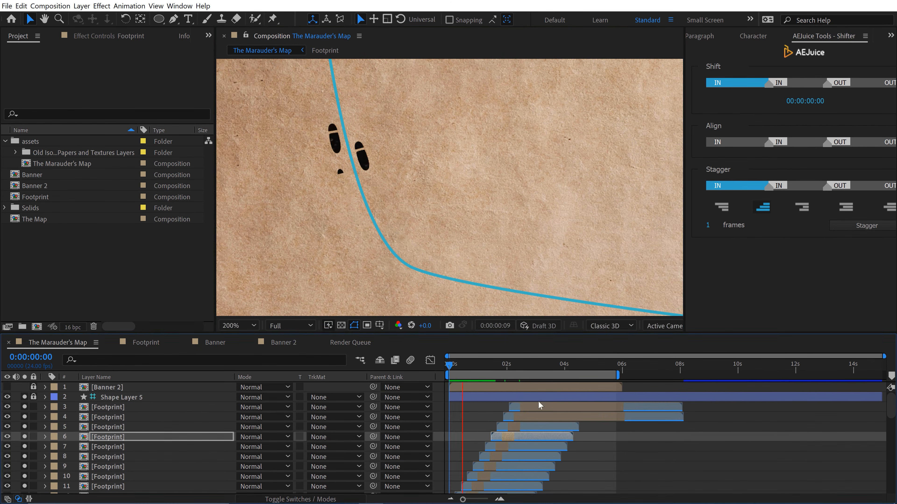
pyautogui.scroll(-3, 31, 423)
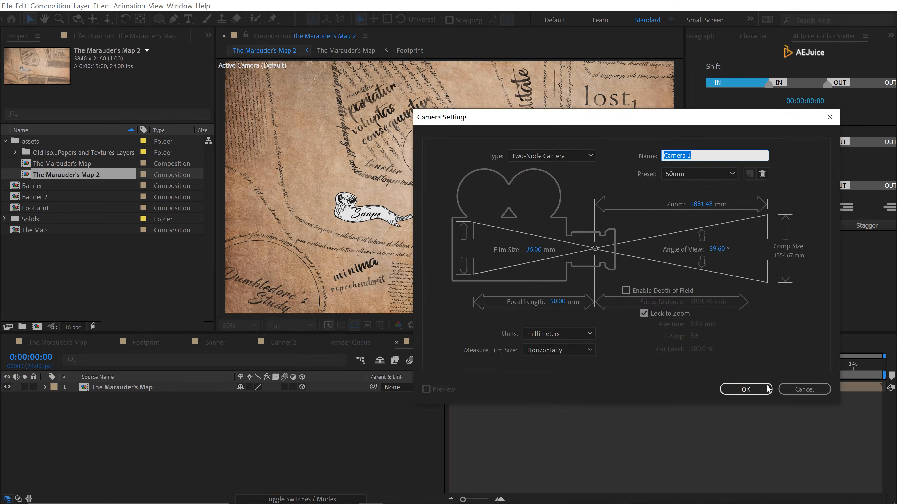
# Add a two-node 50 mm camera to The Marauder's Map 2 and keyframe a close framing of the footprints and banner at the start
pyautogui.click(745, 389)
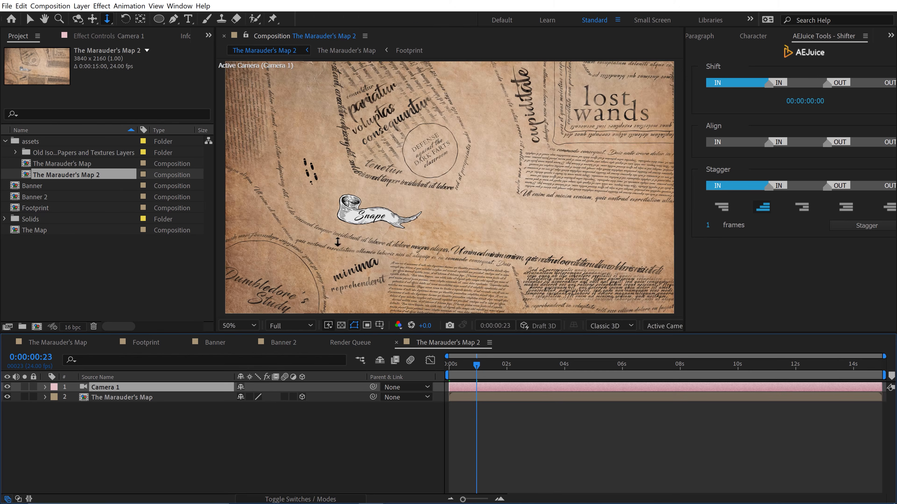
pyautogui.press('c')
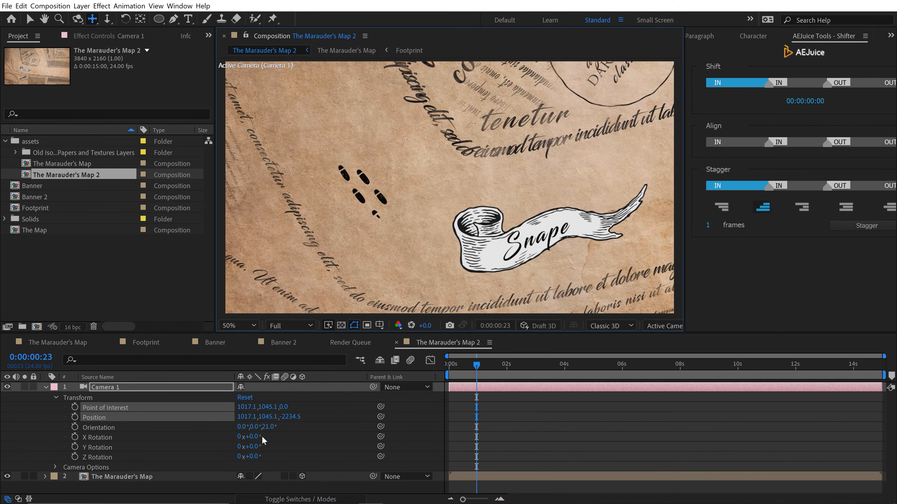
pyautogui.scroll(2, 374, 200)
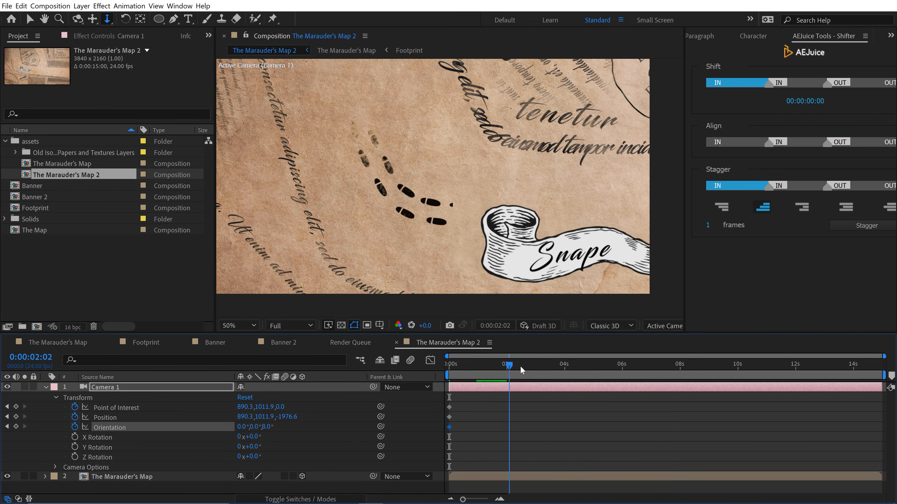
# Reframe the camera at 6 seconds to follow the footprints, change its Z orientation there, and preview the move from the start
pyautogui.press('c')
pyautogui.moveTo(514, 303); pyautogui.dragTo(419, 203)
pyautogui.press('c')
pyautogui.moveTo(268, 427); pyautogui.dragTo(275, 427)
pyautogui.moveTo(621, 365); pyautogui.dragTo(380, 365)
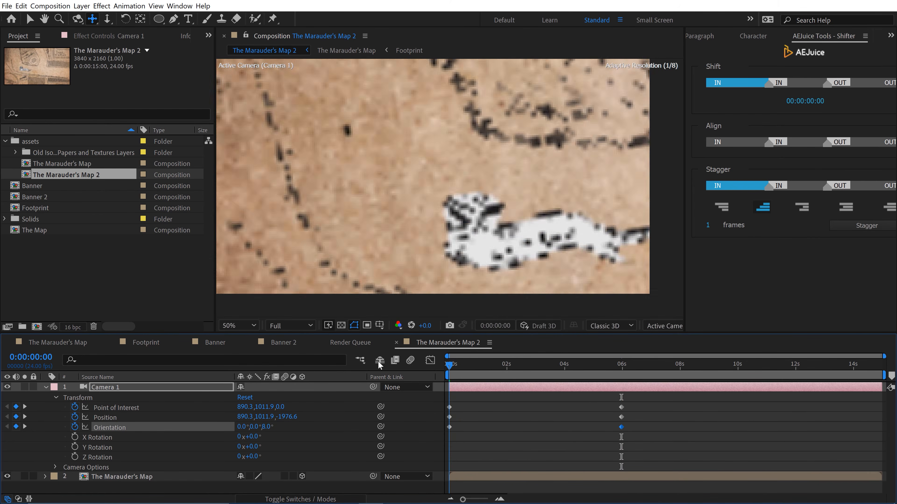
pyautogui.press('space')
pyautogui.press('space')
# Adjust the camera's distance at the 6-second keyframe, end the work area at 8 seconds, and preview the animation
pyautogui.press('k')
pyautogui.press('c')
pyautogui.moveTo(521, 304); pyautogui.dragTo(522, 268)
pyautogui.moveTo(622, 365); pyautogui.dragTo(449, 366)
pyautogui.moveTo(883, 375); pyautogui.dragTo(681, 375)
pyautogui.press('space')
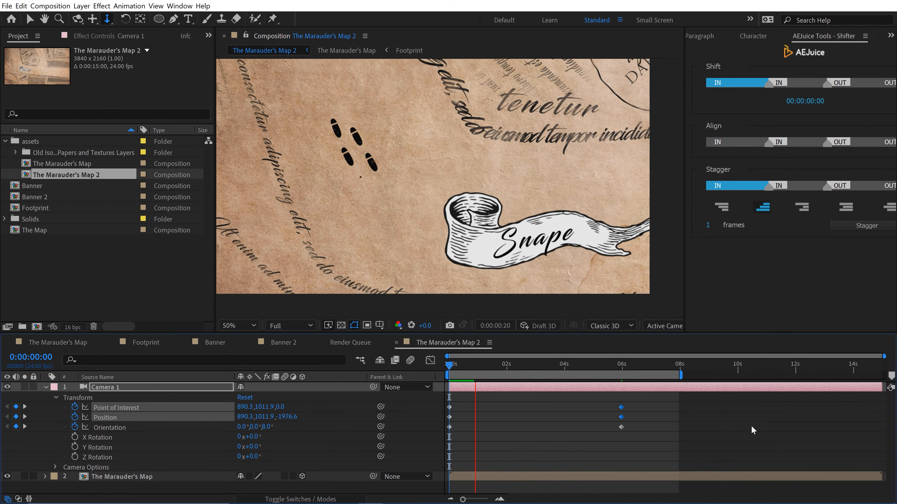